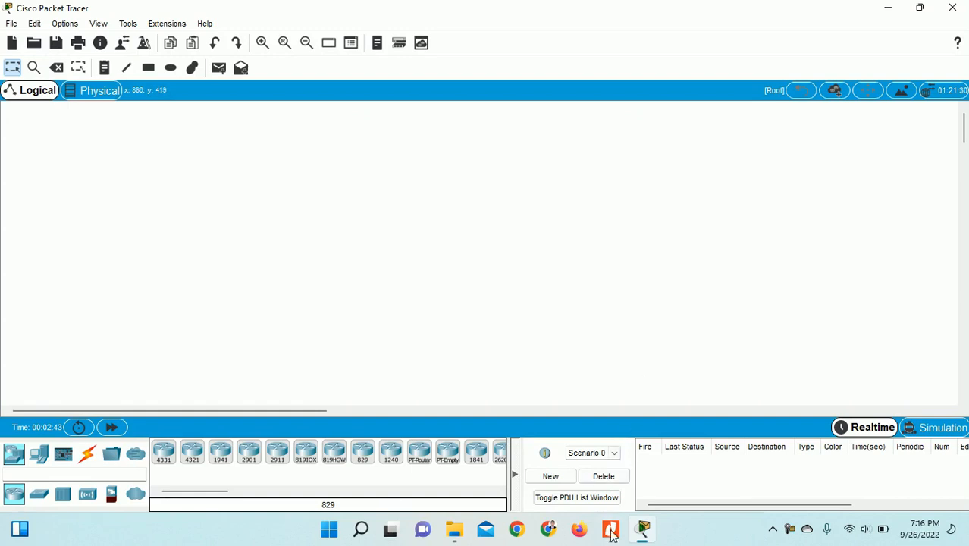
- Bring up the PERTEMUAN 2 reference topology PDF in Nitro Pro
left_click(610, 530)
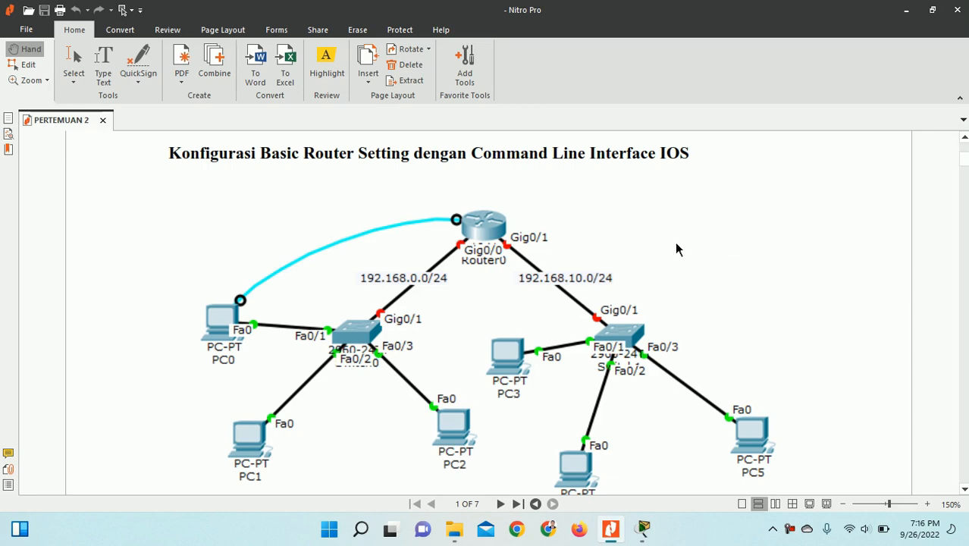
- Switch from the reference PDF back to the empty Cisco Packet Tracer workspace
key("alt+Tab")
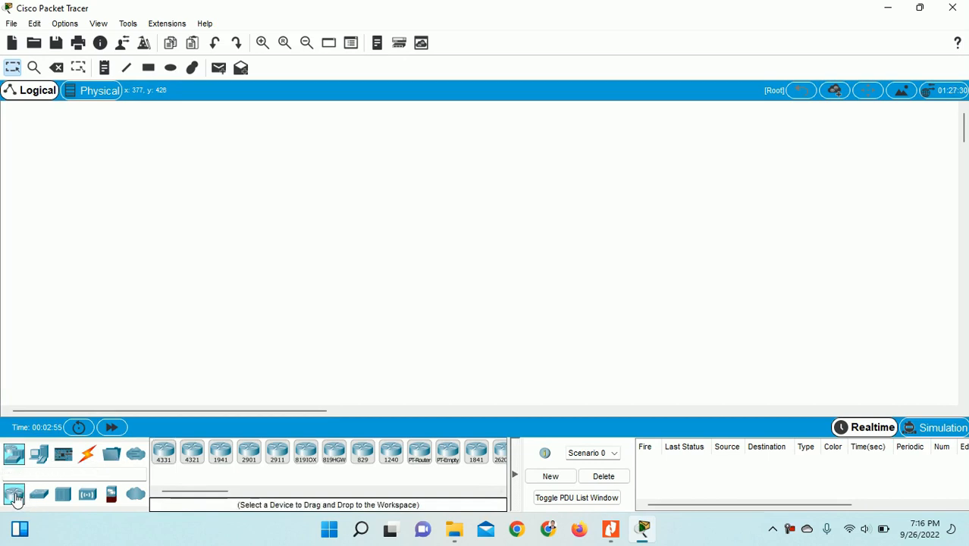
- Place a 2901 router, Router0, near the top centre of the workspace
left_click(251, 455)
left_click(388, 145)
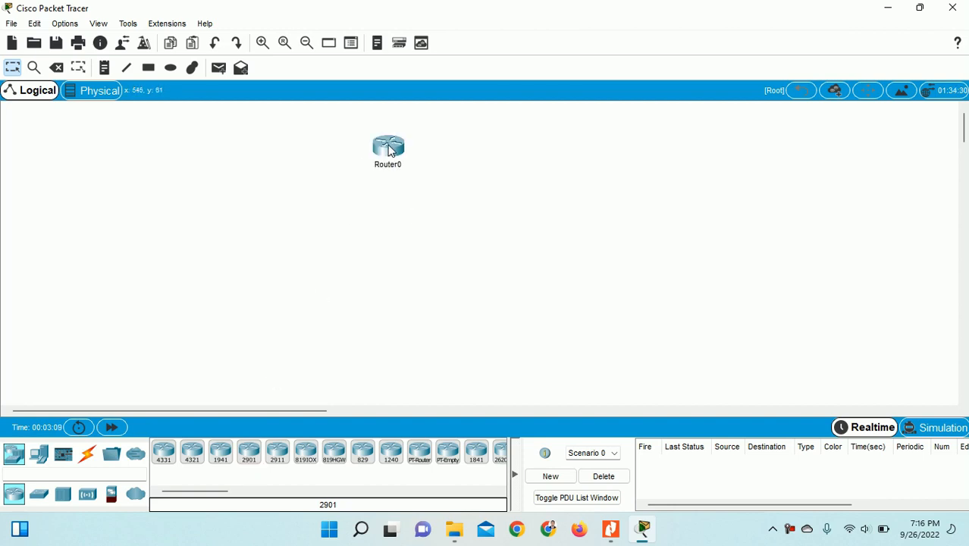
mouse_move(389, 150)
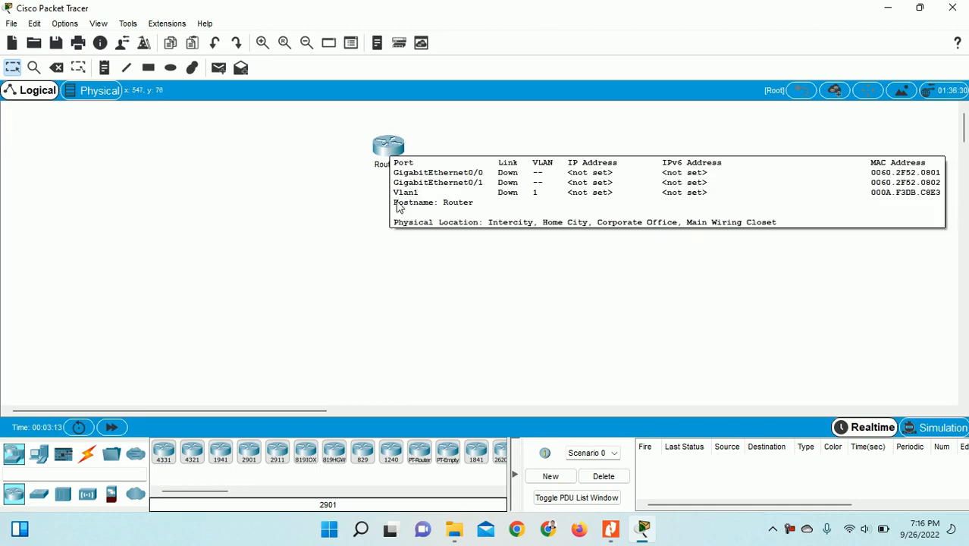
- Return to the reference diagram in Nitro Pro and scroll down until PC4 shows
key("alt+Tab")
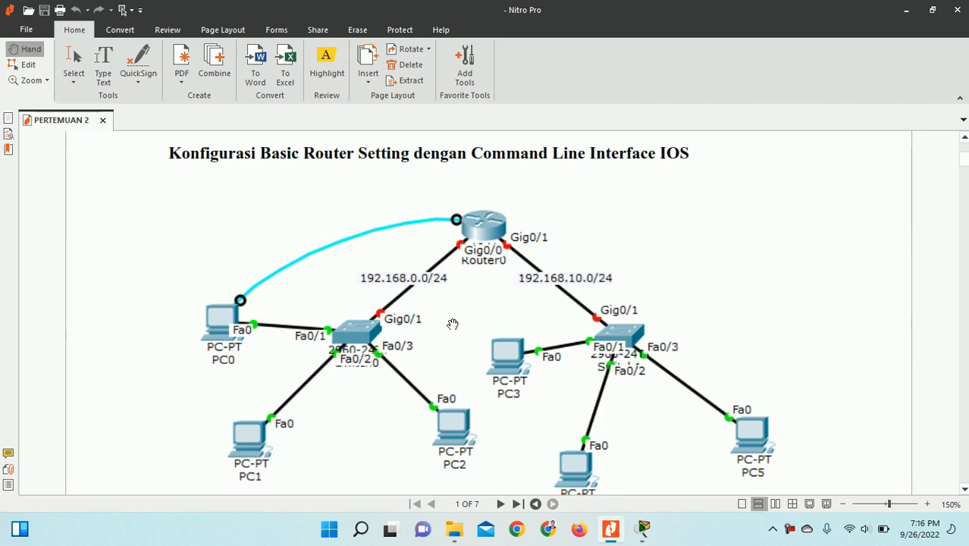
scroll(453, 324, "down", 1)
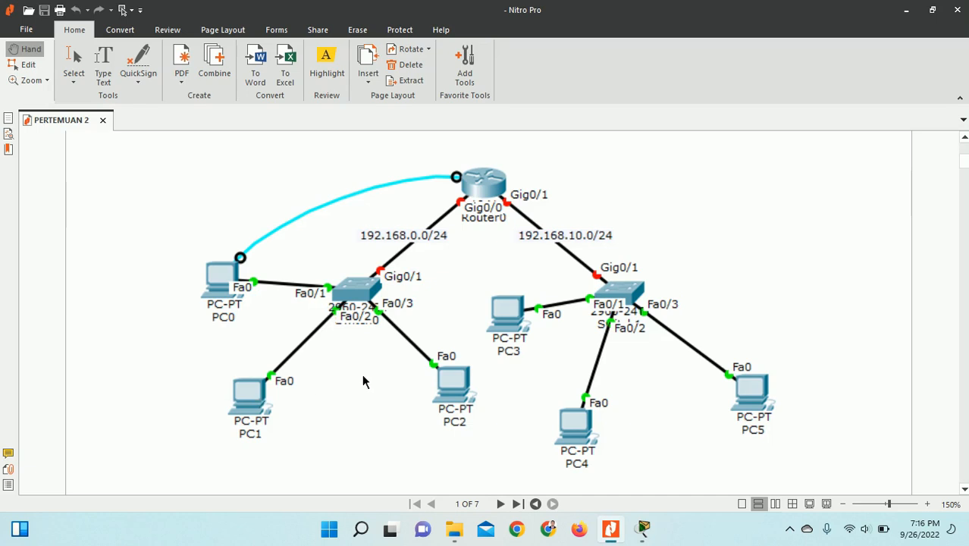
- Place two 2960 switches, Switch0 below-left and Switch1 below-right of Router0
key("alt+Tab")
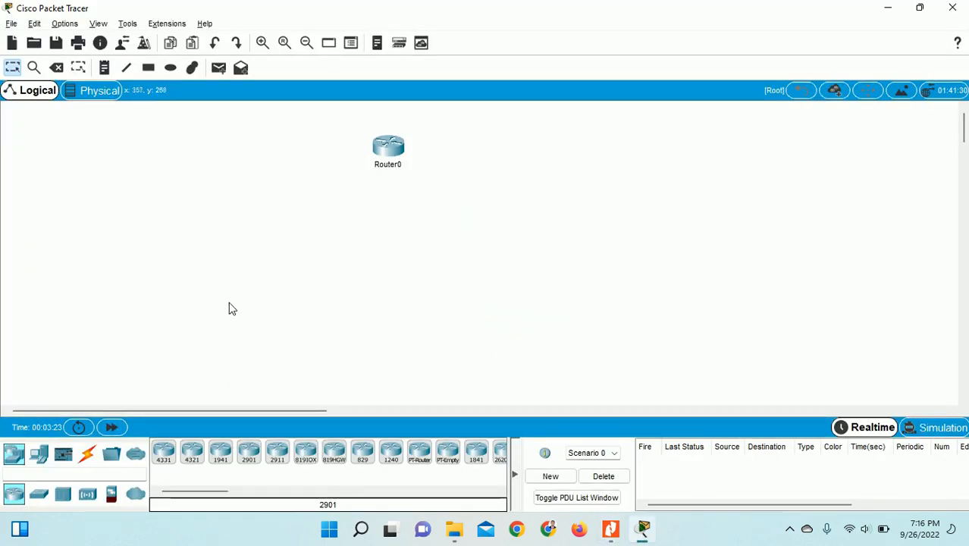
left_click(46, 502)
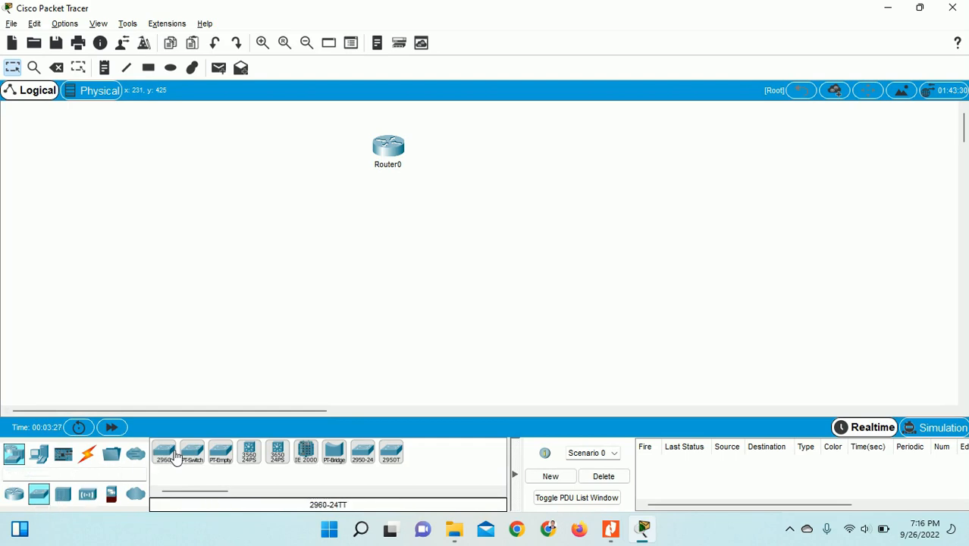
left_click(164, 453)
left_click(273, 215)
left_click(162, 453)
left_click(500, 222)
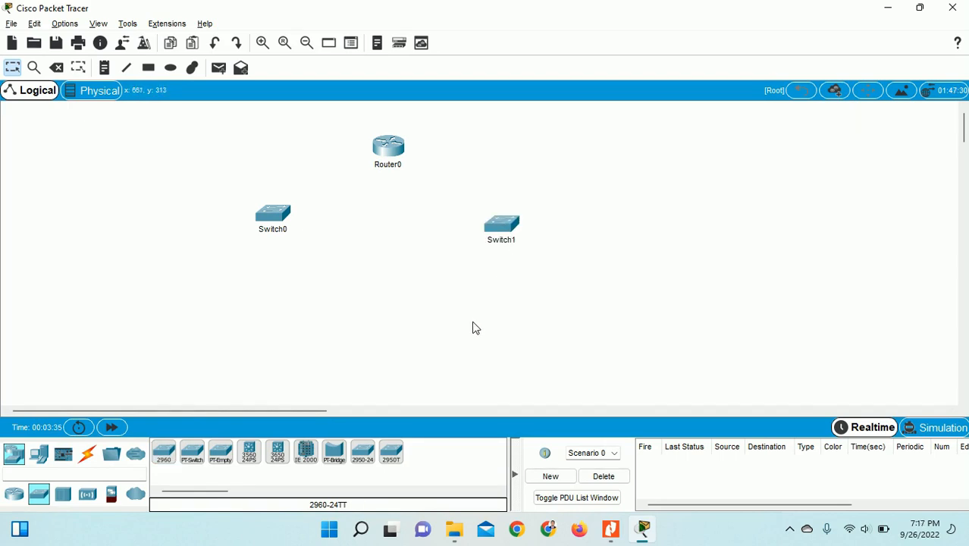
- Zoom in three levels and move all three devices down-right toward the canvas centre
left_click(262, 43)
left_click(262, 43)
left_click(262, 43)
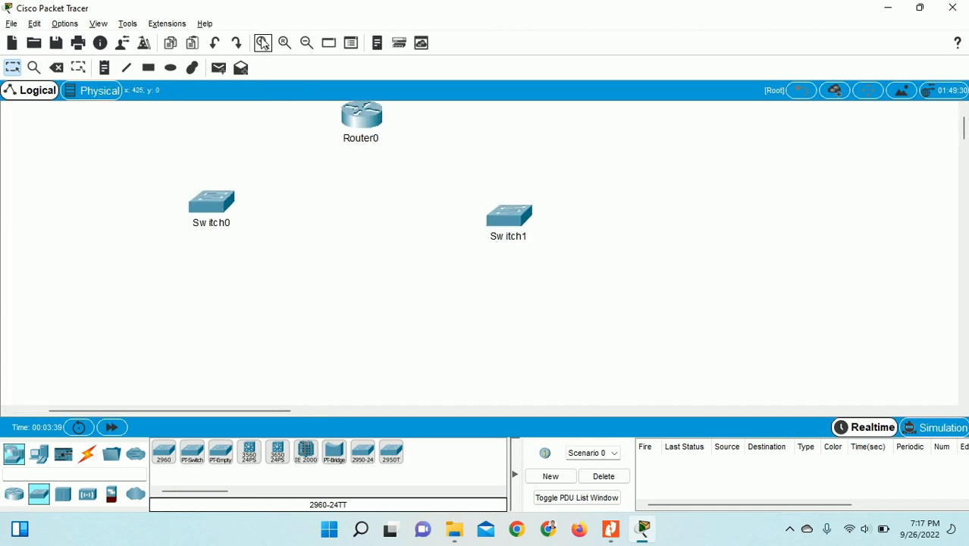
left_click_drag(149, 115, 558, 284)
left_click_drag(514, 225, 570, 245)
left_click(677, 233)
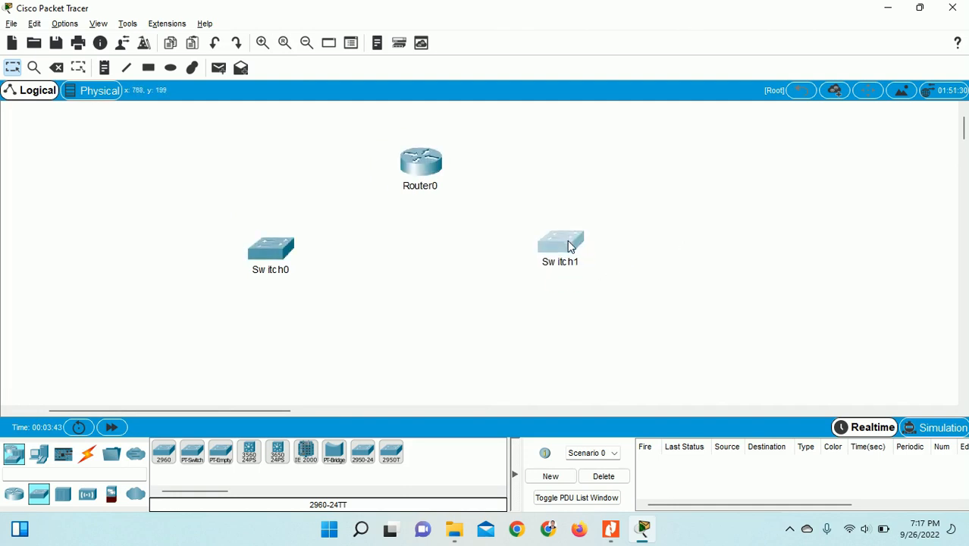
left_click(393, 285)
key("alt+Tab")
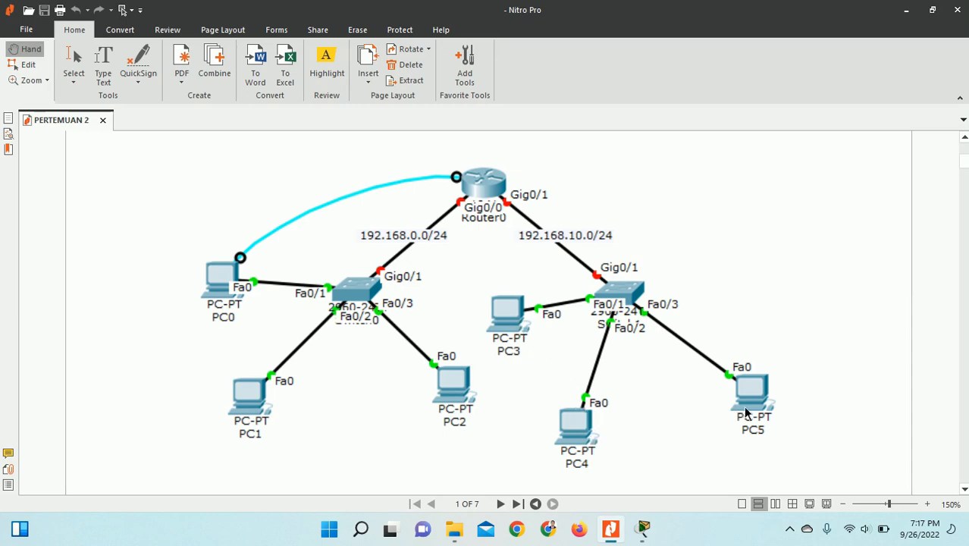
- Switch from the reference diagram back to the Packet Tracer workspace
key("alt+Tab")
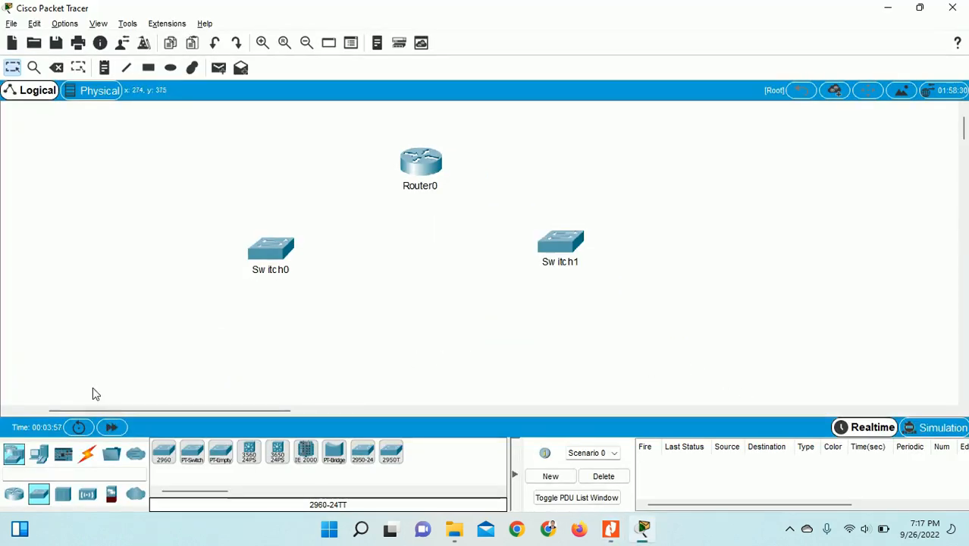
- Place generic PCs PC0, PC1 and PC2 around and beneath Switch0
left_click(37, 455)
left_click(164, 453)
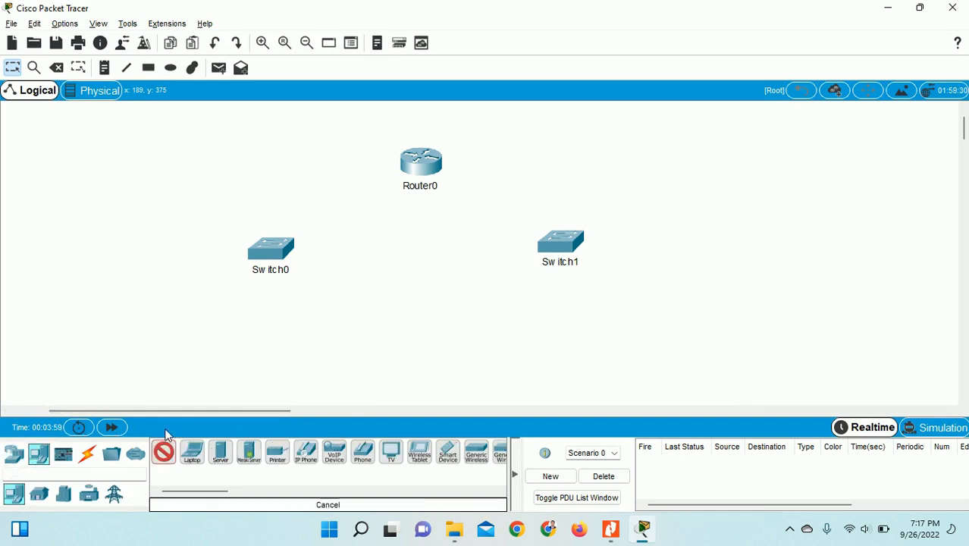
left_click(159, 242)
left_click(163, 455)
left_click(213, 327)
left_click(164, 453)
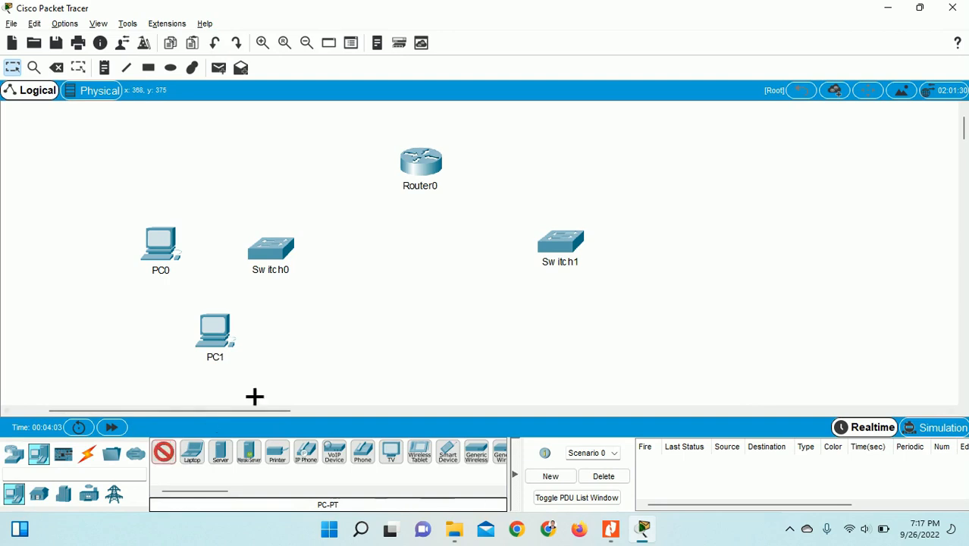
left_click(325, 320)
- Place PC3, PC4 and PC5 beneath Switch1, then compare with the reference diagram
left_click(164, 453)
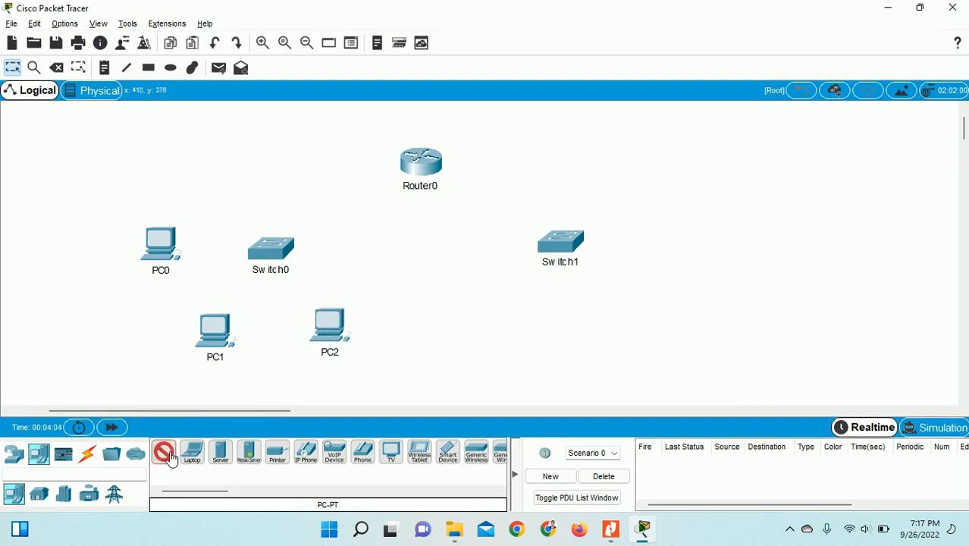
left_click(452, 299)
left_click(164, 452)
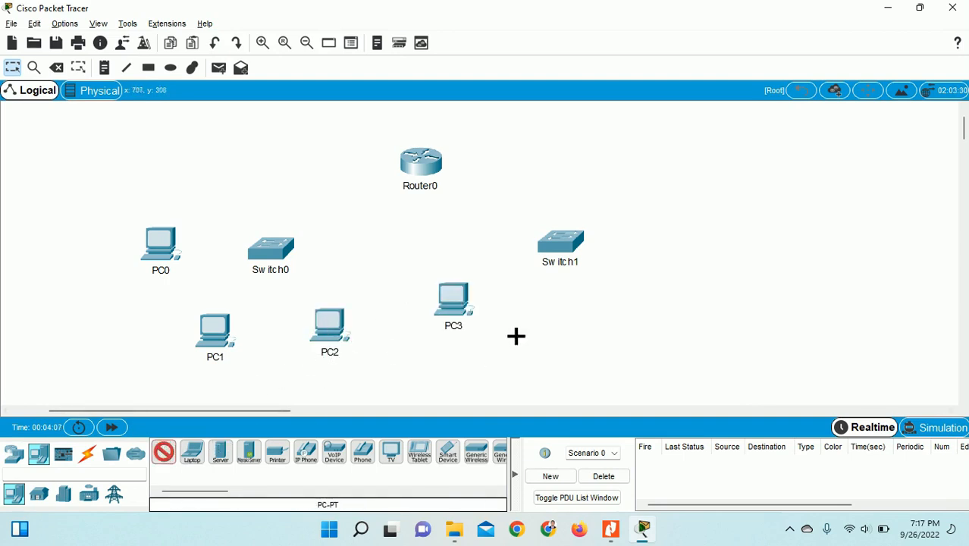
left_click(558, 327)
left_click(164, 452)
left_click(682, 312)
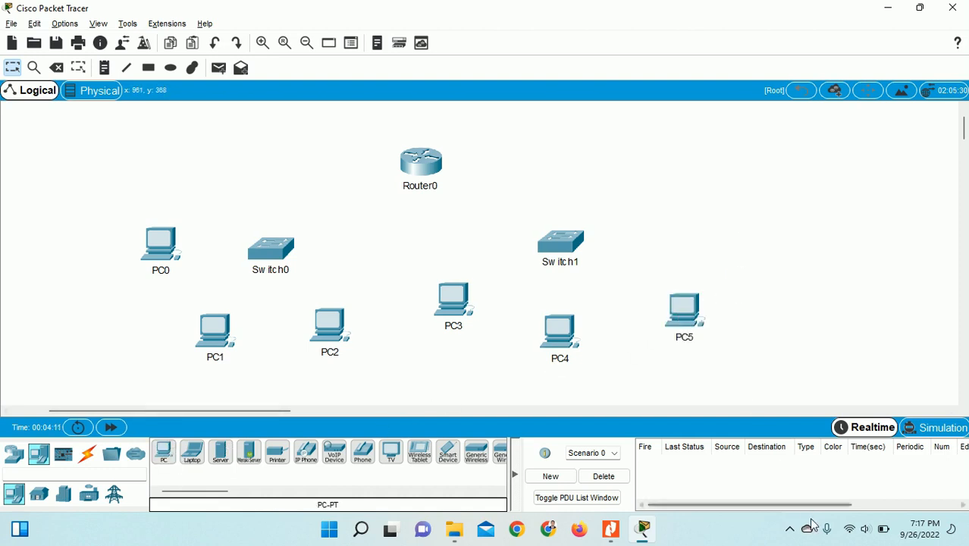
left_click(789, 528)
left_click(789, 461)
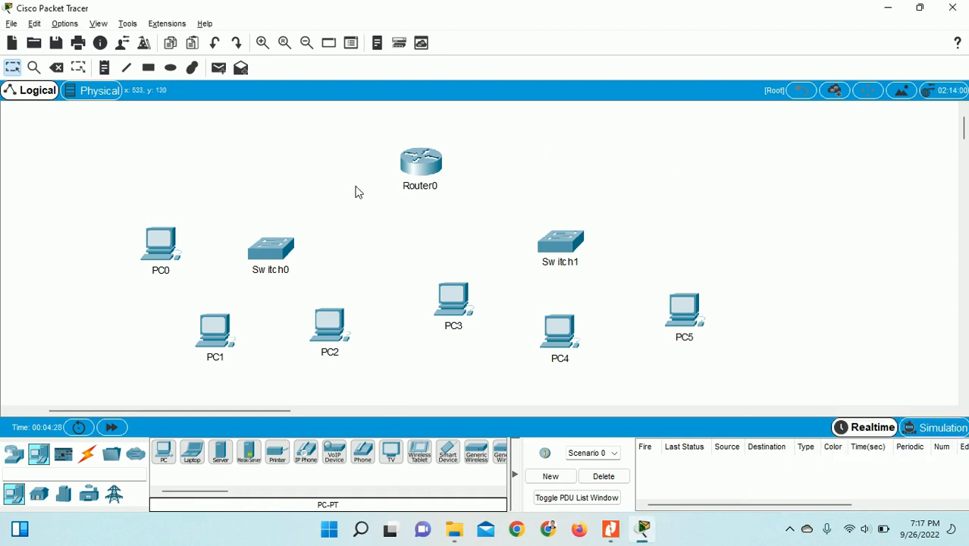
key("alt+Tab")
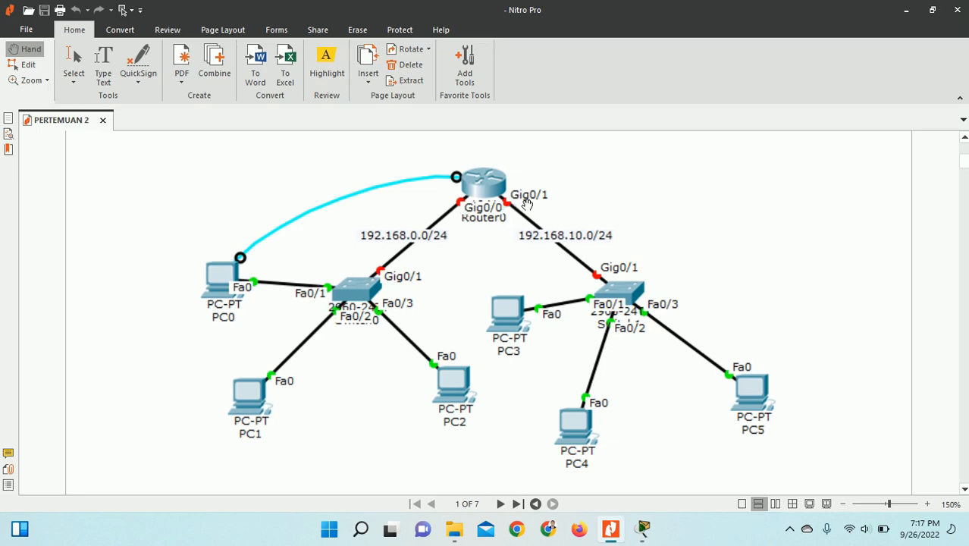
key("alt+Tab")
- Raise Switch0, Switch1 and Router0, and shift PC5, PC4 and PC3 to the right
left_click_drag(271, 253, 258, 188)
left_click_drag(552, 250, 648, 198)
left_click_drag(442, 172, 482, 152)
mouse_move(674, 315)
left_mouse_down()
mouse_move(772, 289)
mouse_move(832, 245)
left_mouse_up()
left_click_drag(568, 341, 742, 304)
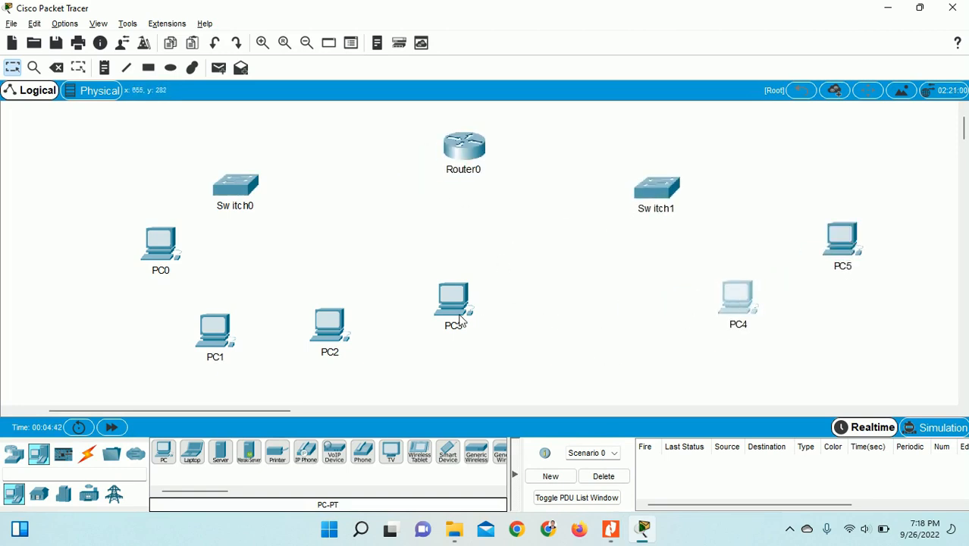
left_click_drag(460, 321, 612, 325)
- Shift PC0, PC1 and PC2 left, set Switch0 above PC1, and show cable types
left_click(157, 252)
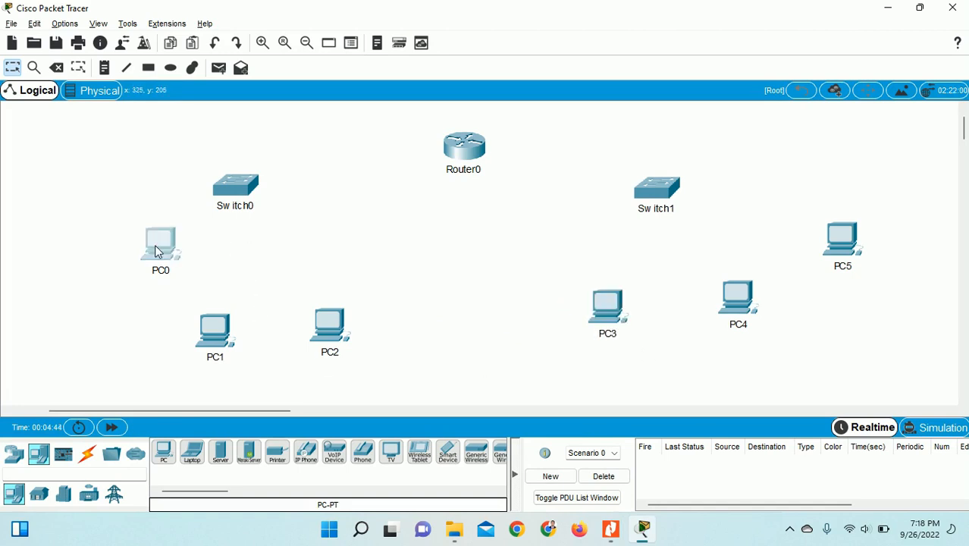
left_click_drag(156, 251, 74, 245)
left_click_drag(214, 334, 168, 323)
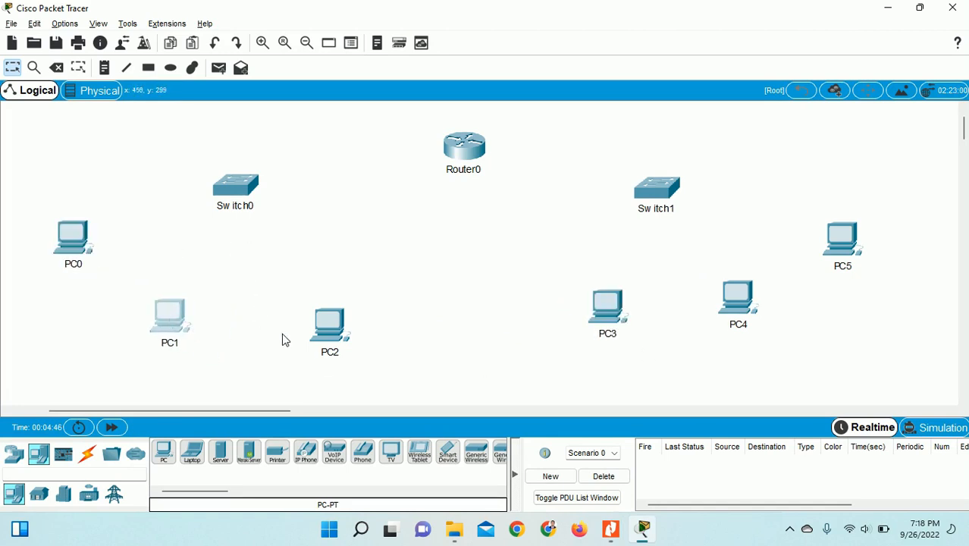
left_click_drag(329, 337, 297, 338)
left_click_drag(234, 194, 241, 179)
left_click(345, 285)
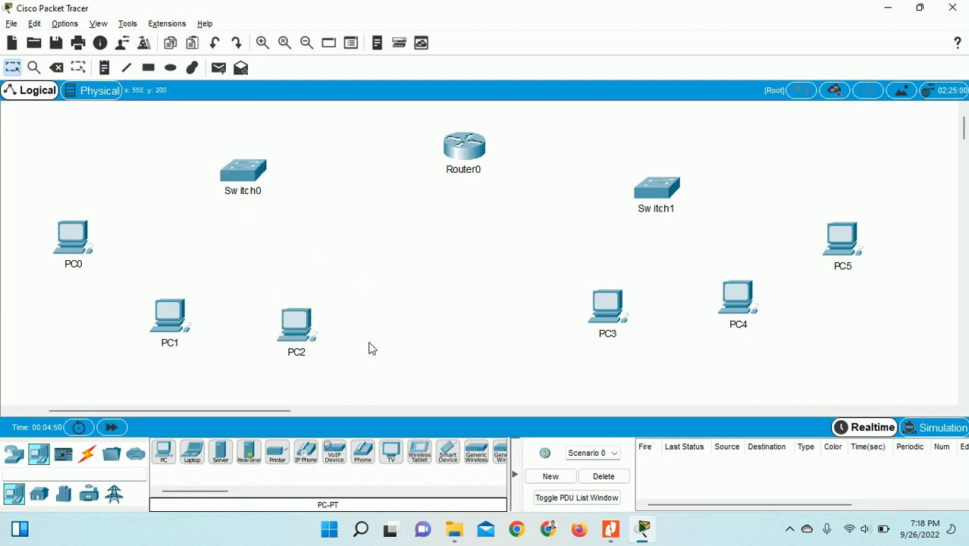
left_click(88, 453)
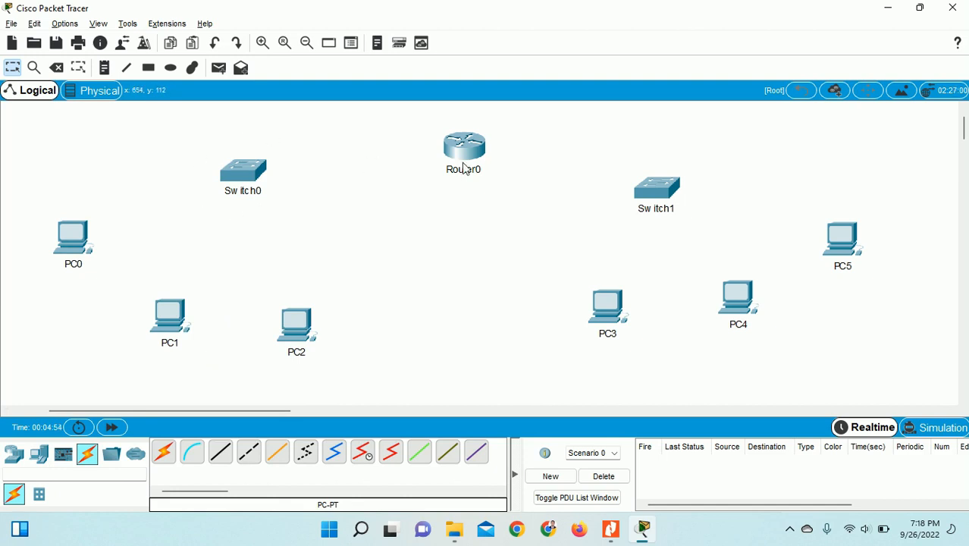
key("alt+Tab")
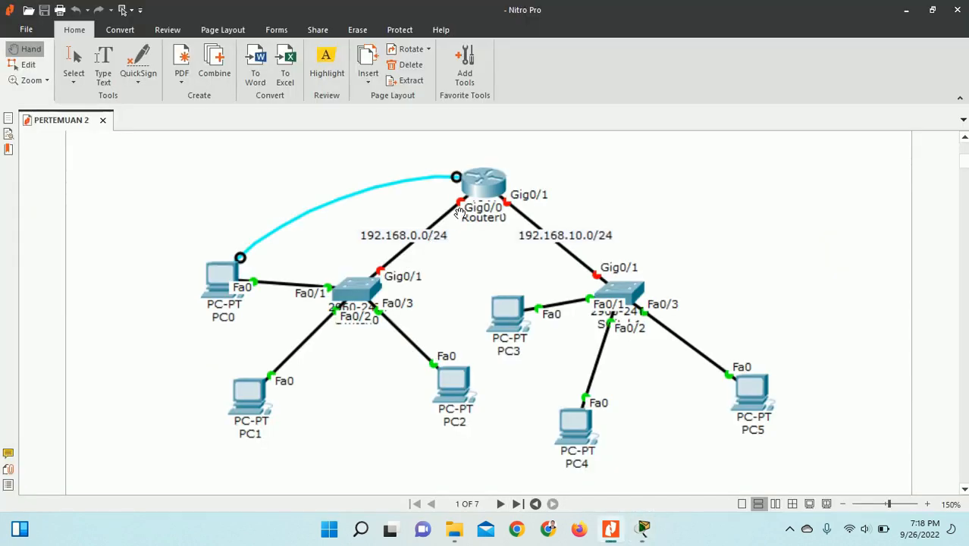
key("alt+Tab")
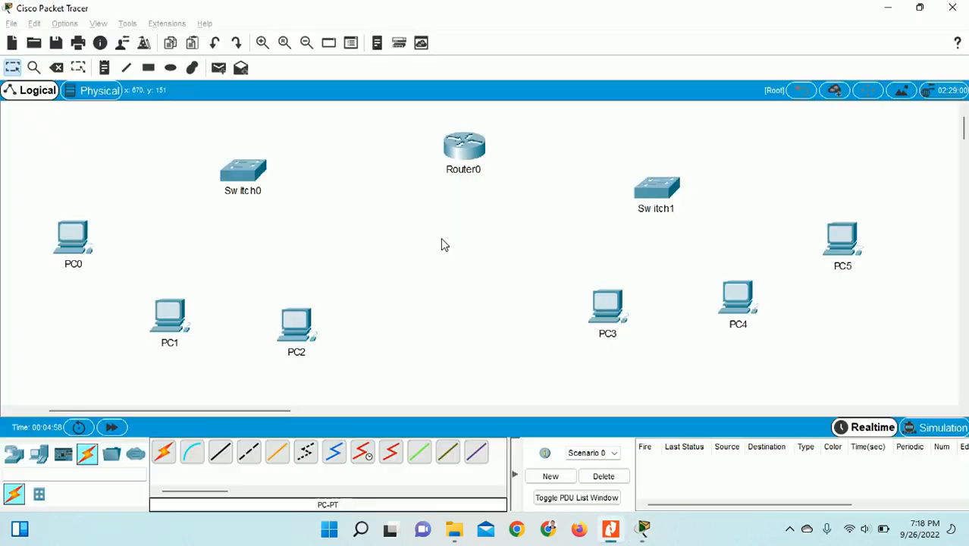
- Cable Router0 GigabitEthernet0/0 to Switch0 GigabitEthernet0/1 with copper straight-through
key("alt+Tab")
key("alt+Tab")
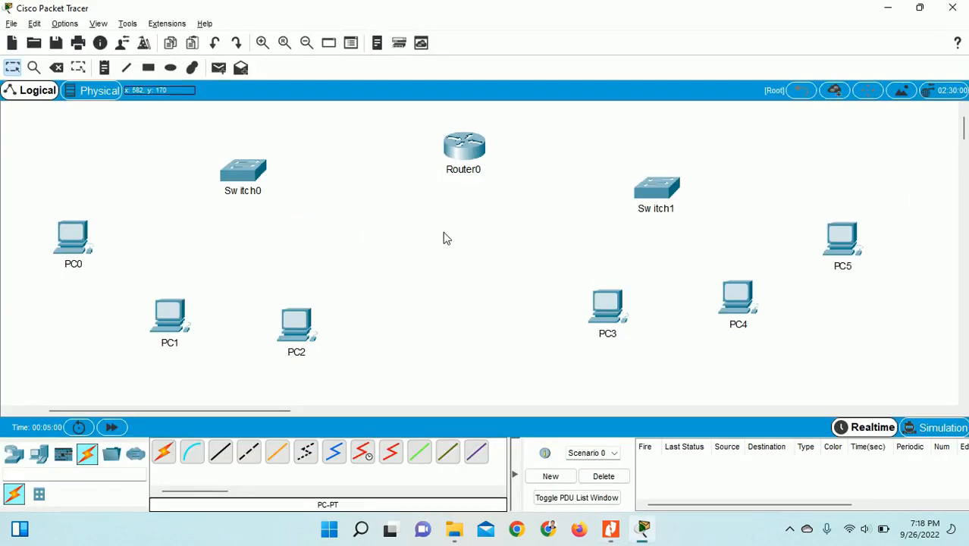
left_click(221, 452)
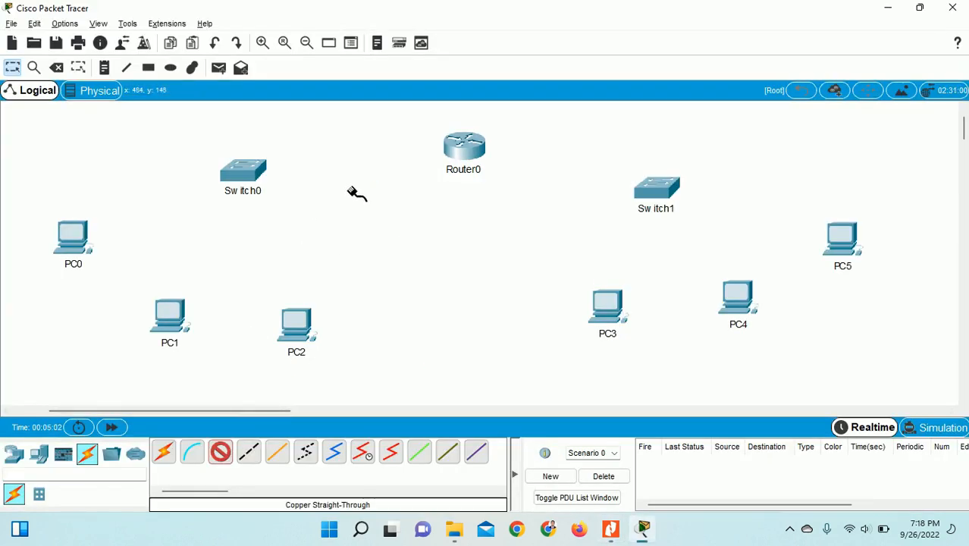
left_click(473, 160)
left_click(493, 185)
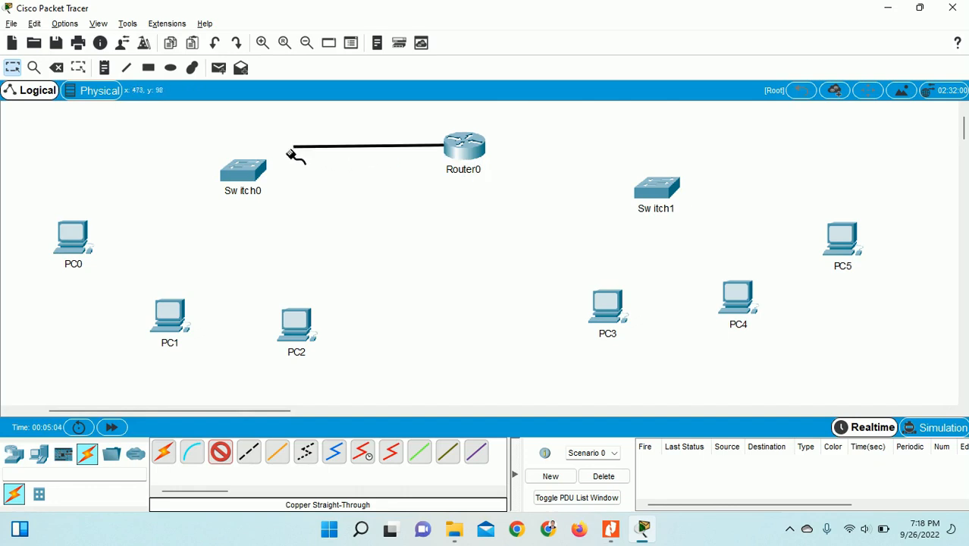
left_click(246, 171)
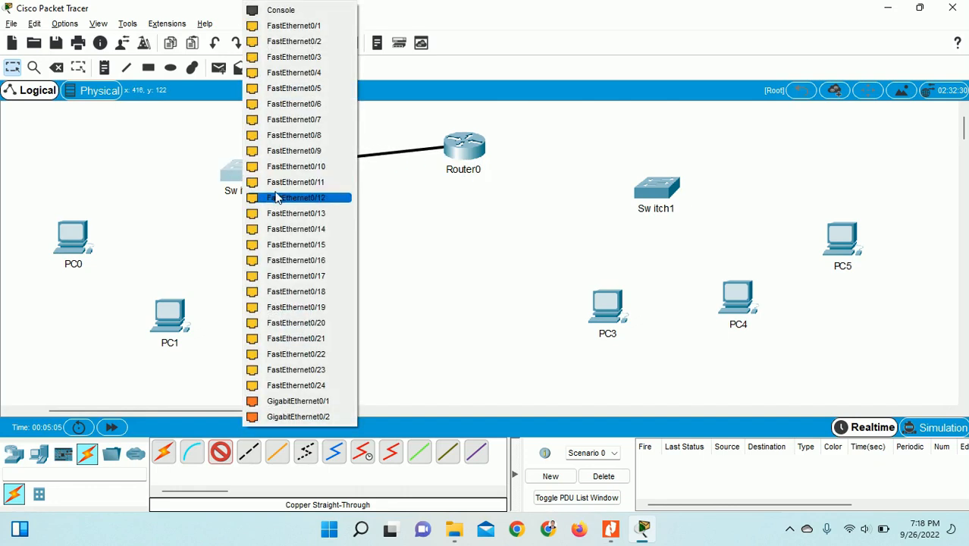
left_click(299, 401)
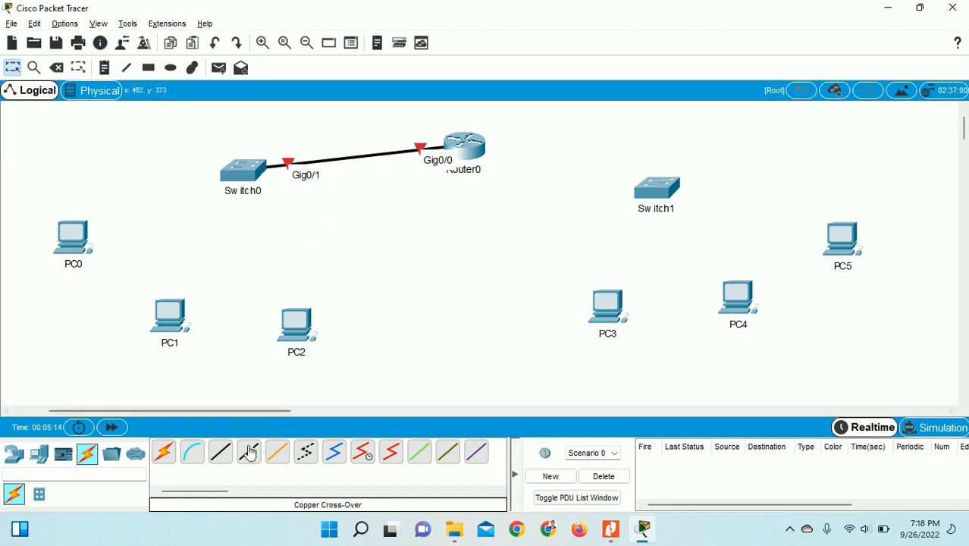
- Cable Router0 GigabitEthernet0/1 to Switch1 GigabitEthernet0/1 with copper straight-through
left_click(220, 452)
left_click(472, 149)
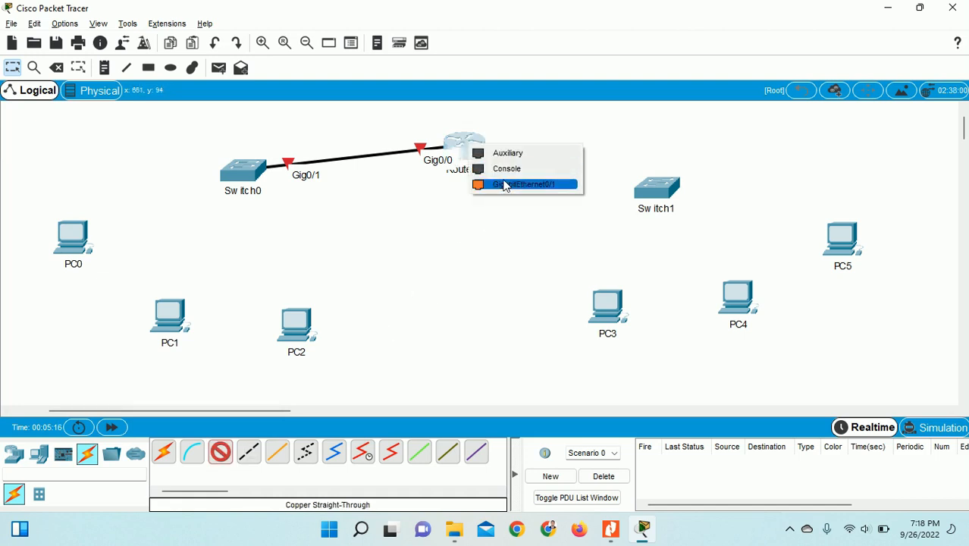
left_click(508, 183)
left_click(650, 187)
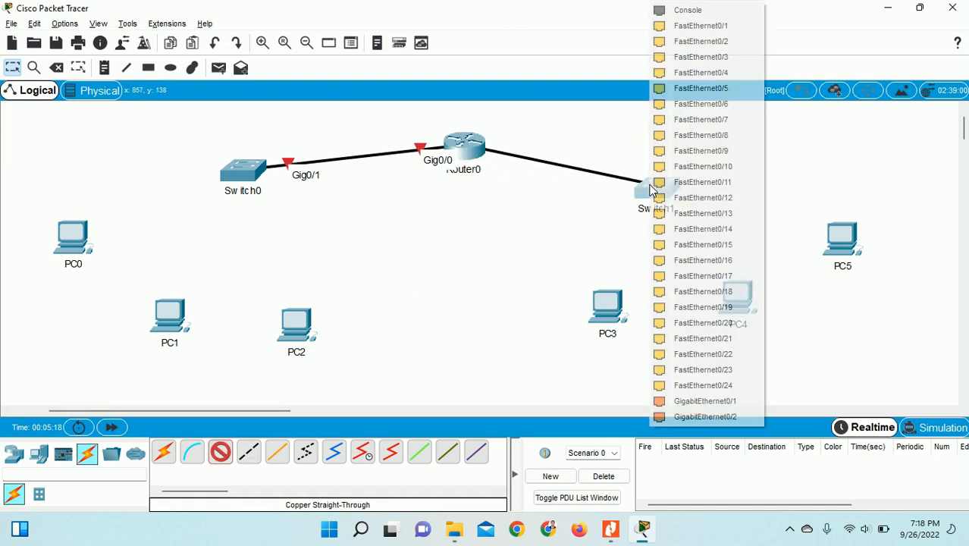
left_click(691, 402)
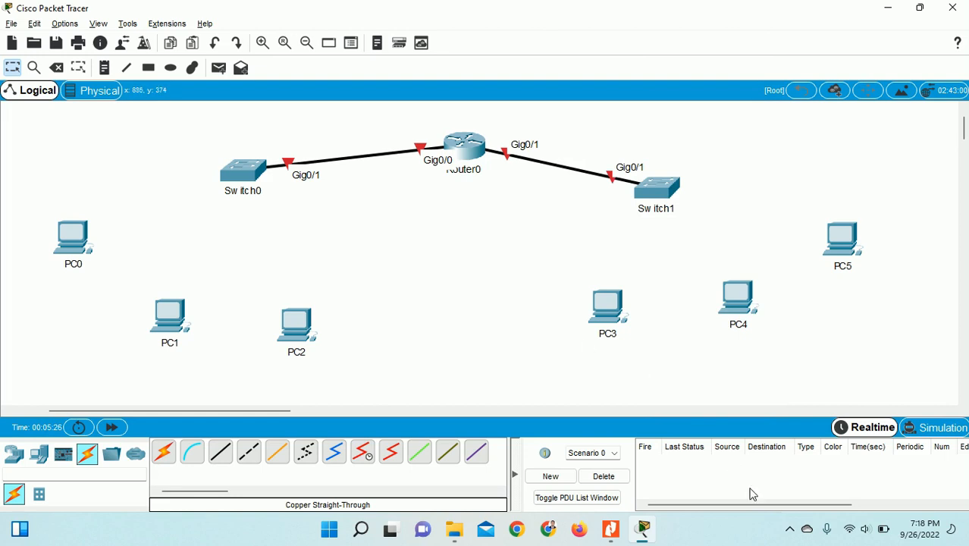
left_click(220, 452)
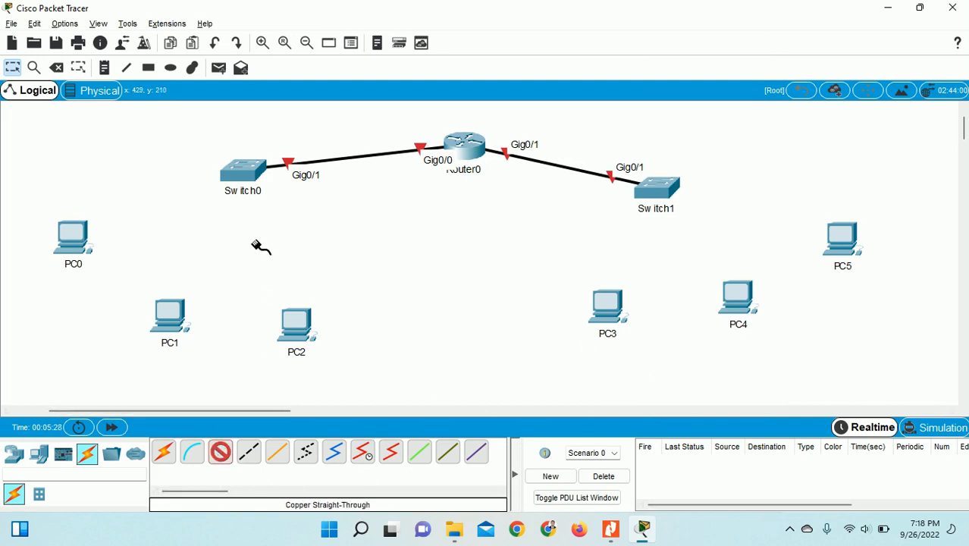
- Cable PC0, PC1 and PC2 FastEthernet0 to Switch0 Fa0/1, Fa0/2 and Fa0/3
left_click(244, 175)
left_click(302, 38)
left_click(72, 240)
left_click(100, 289)
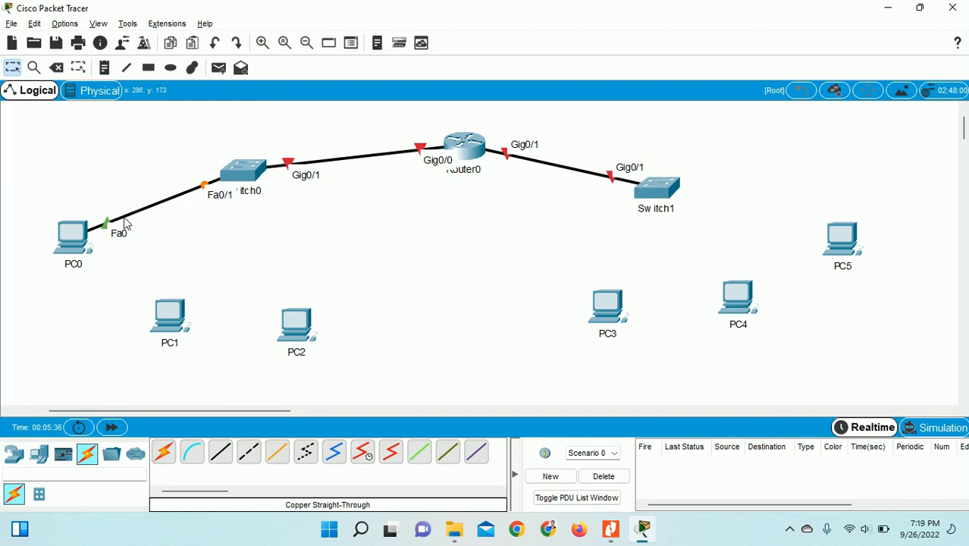
left_click(219, 453)
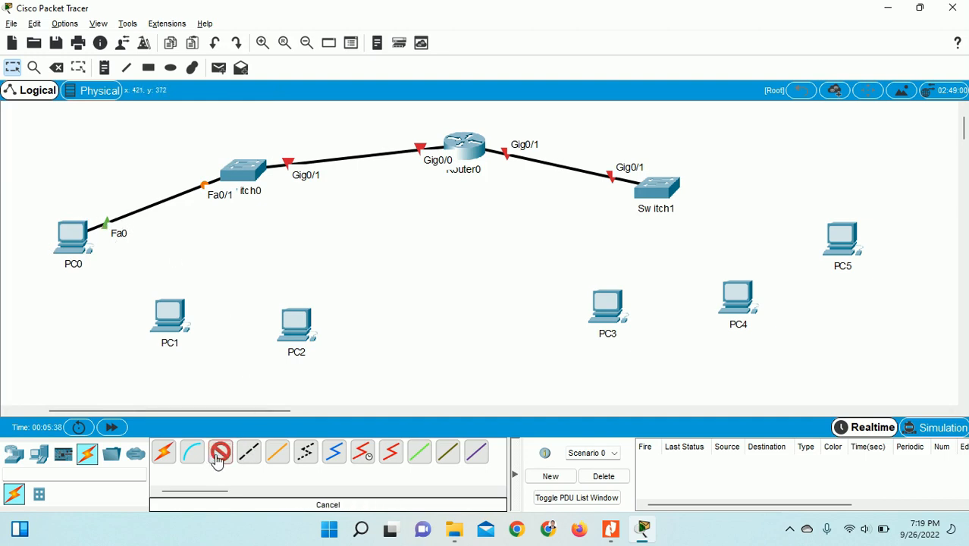
left_click(243, 173)
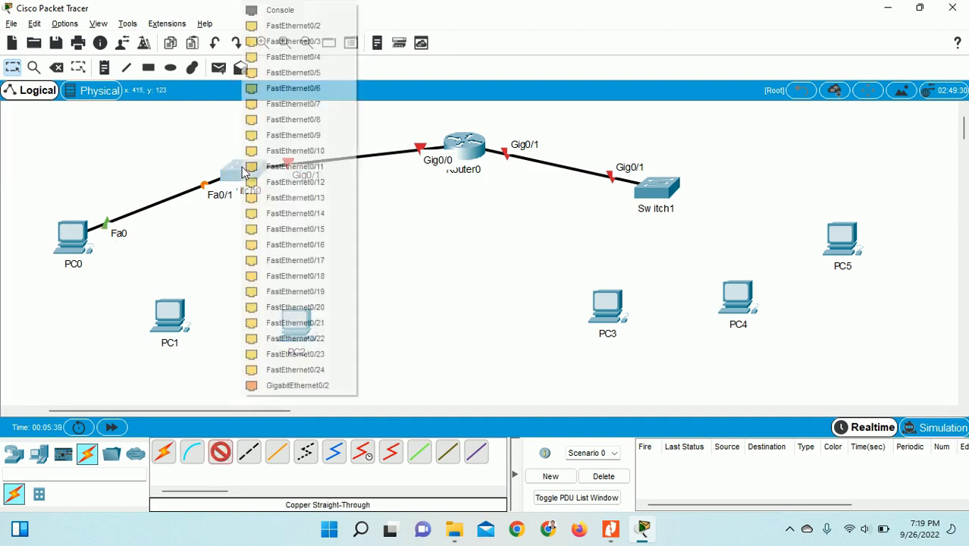
left_click(295, 26)
left_click(176, 316)
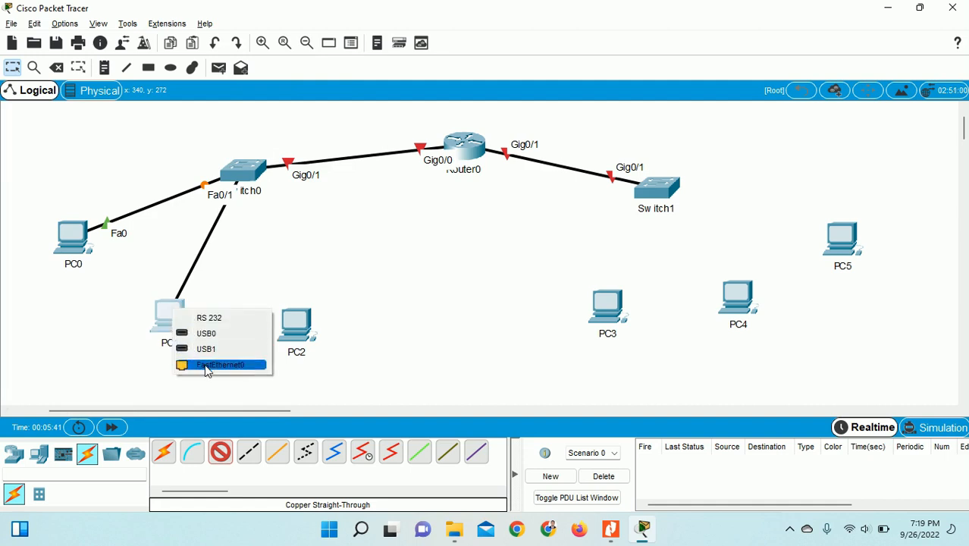
left_click(209, 363)
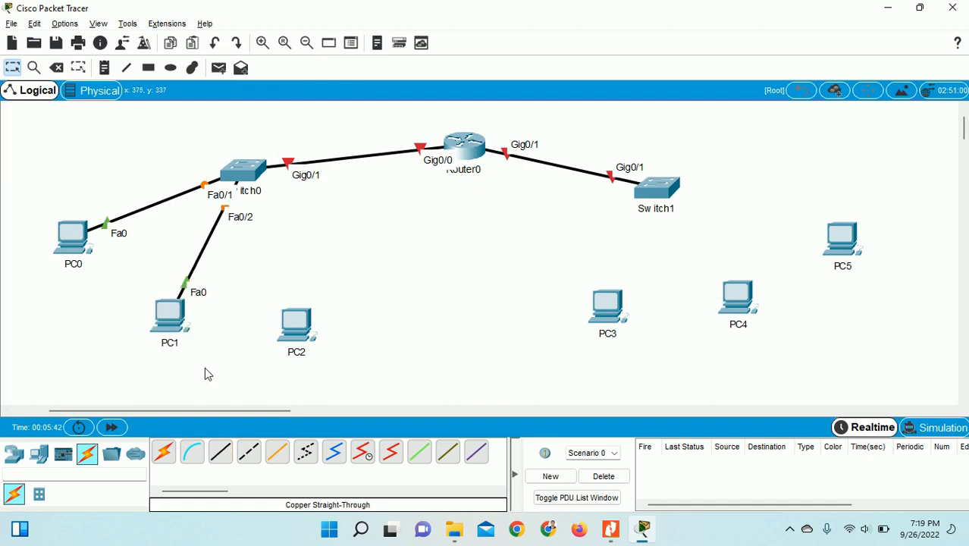
left_click(224, 453)
left_click(250, 173)
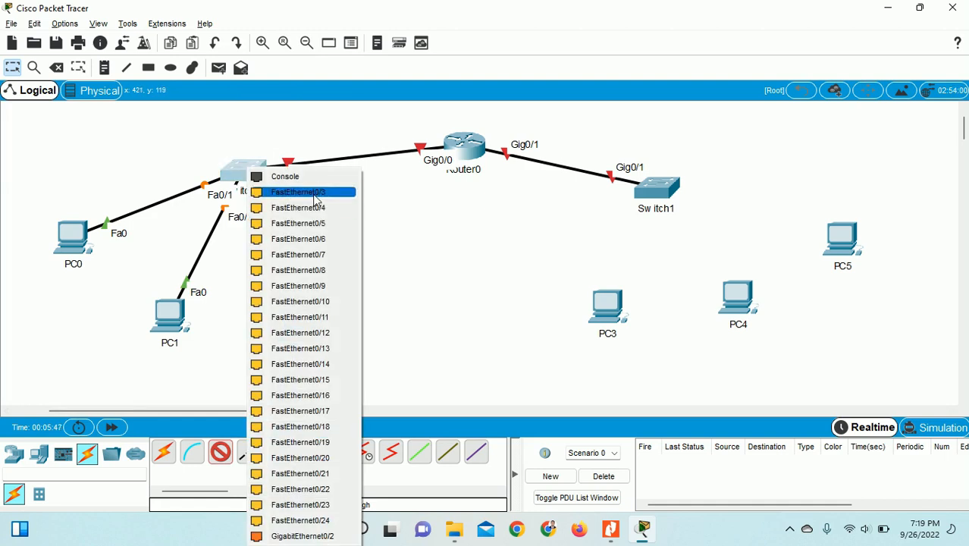
left_click(315, 194)
left_click(297, 322)
left_click(339, 376)
- Cable PC3, PC4 and PC5 FastEthernet0 to Switch1 Fa0/1, Fa0/2 and Fa0/3
left_click(221, 454)
left_click(653, 190)
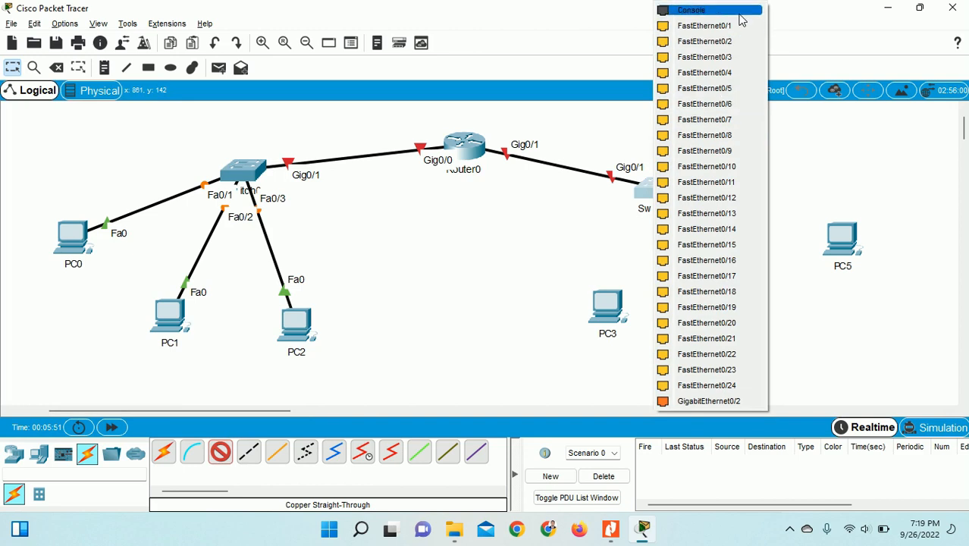
left_click(741, 26)
left_click(610, 303)
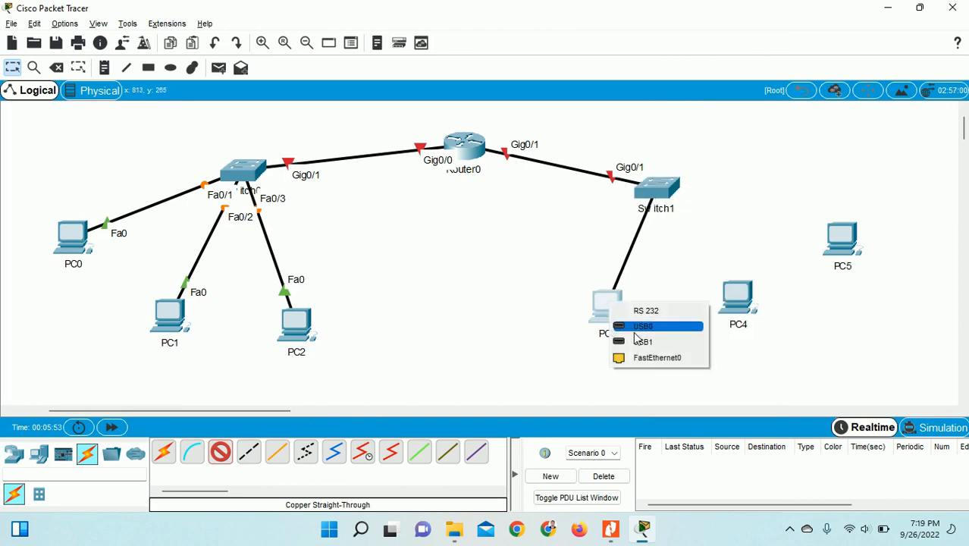
left_click(646, 358)
left_click(222, 454)
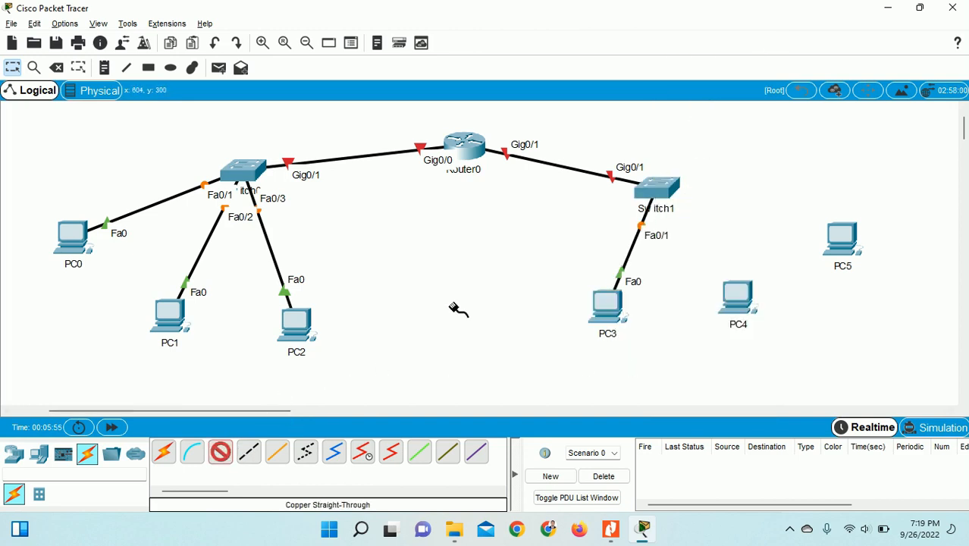
left_click(654, 190)
left_click(739, 26)
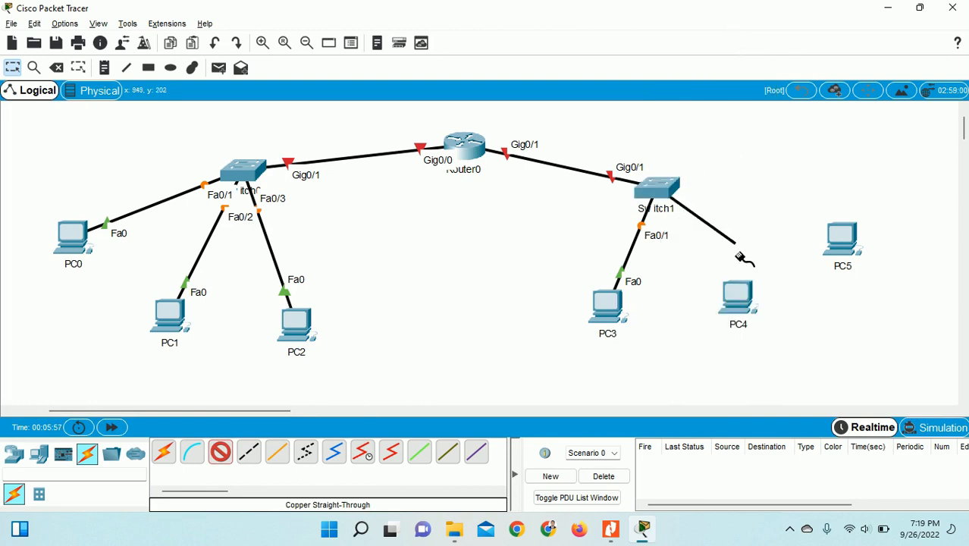
left_click(738, 296)
left_click(758, 341)
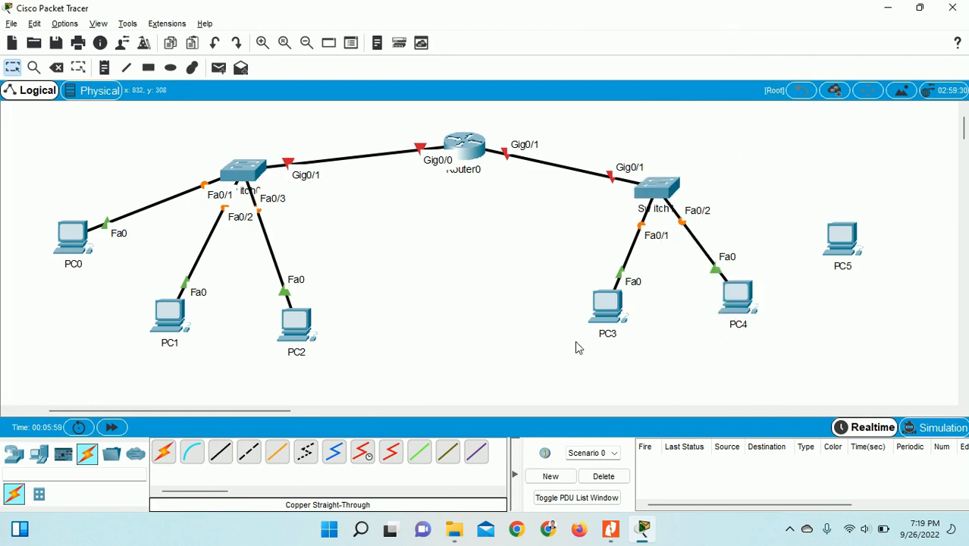
left_click(221, 453)
left_click(657, 190)
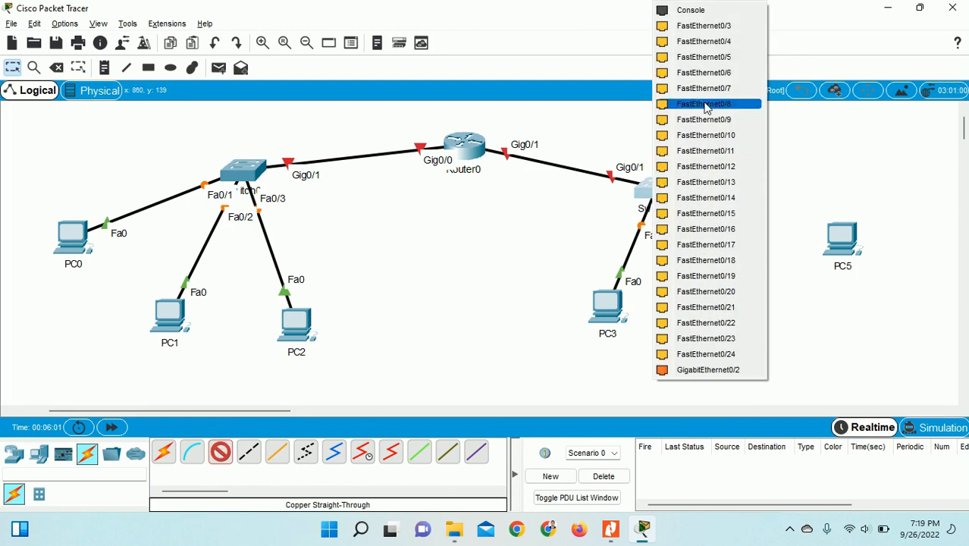
left_click(703, 26)
left_click(842, 238)
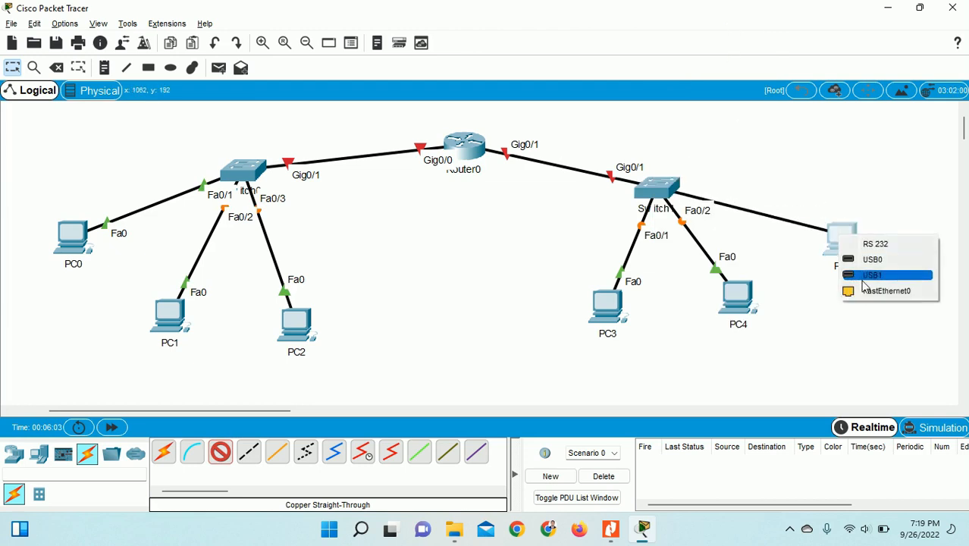
left_click(869, 290)
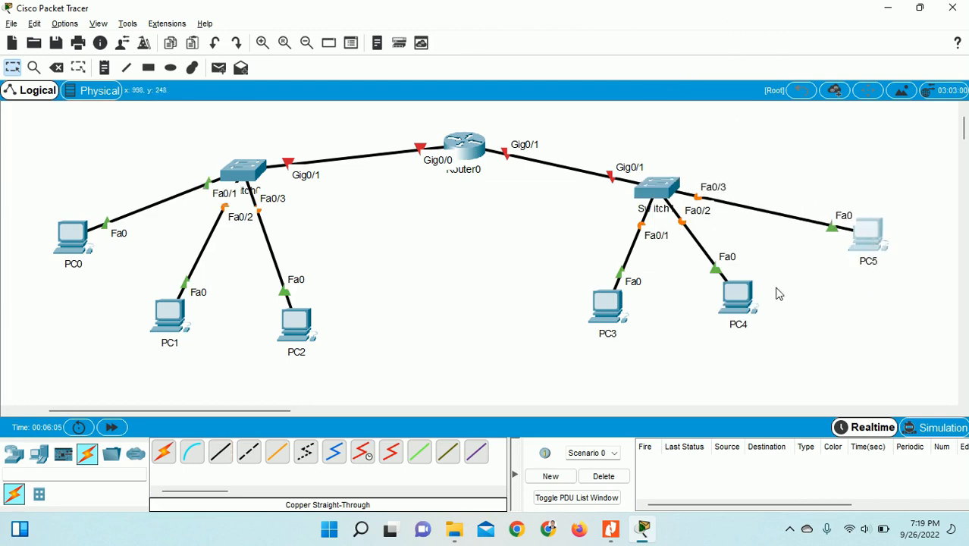
- Nudge PC4 into place and check the cabling against the reference PDF
left_click_drag(740, 300, 755, 307)
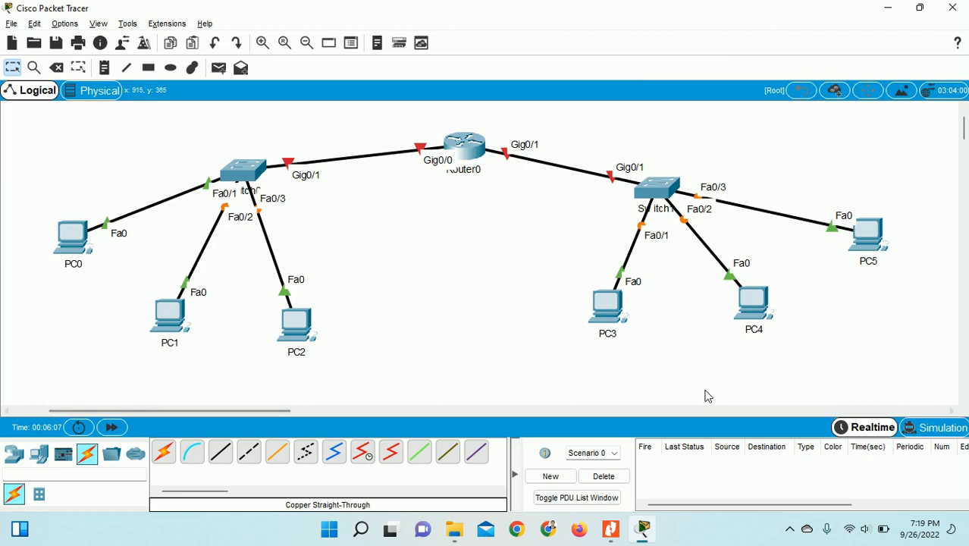
left_click(790, 529)
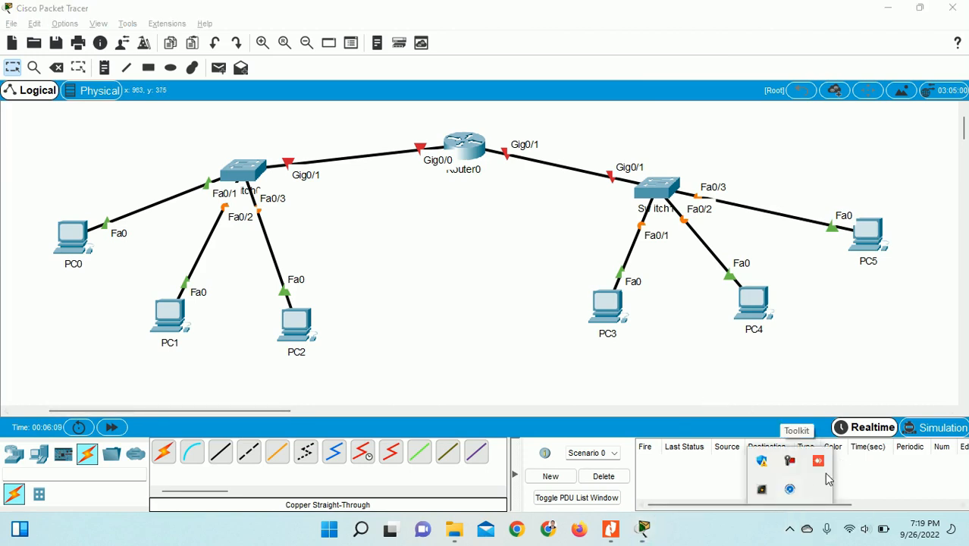
left_click(818, 461)
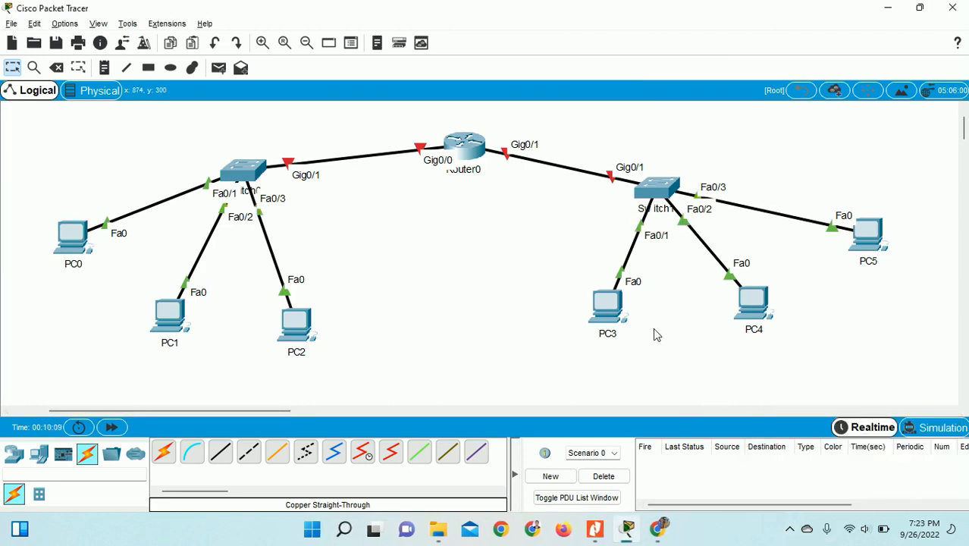
left_click(594, 528)
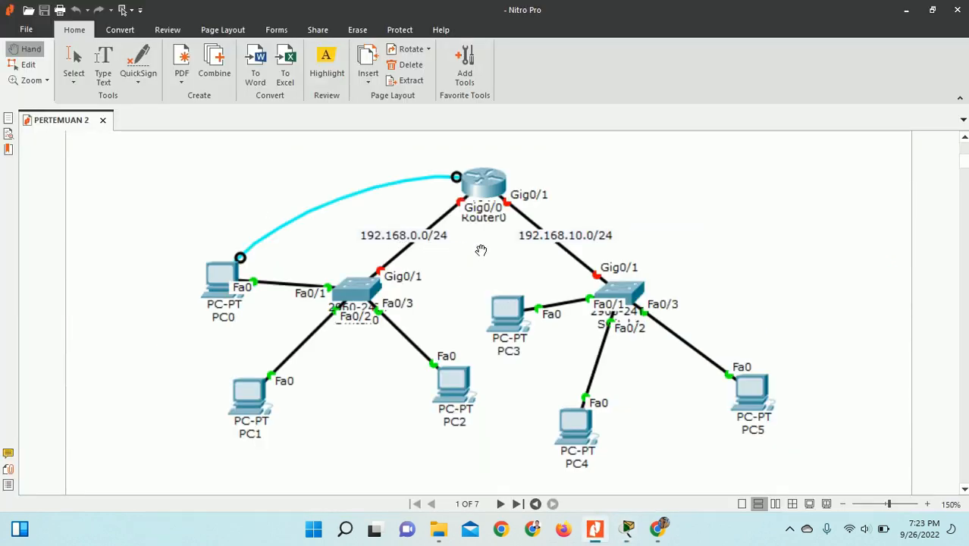
key("alt+Tab")
- Add a 192.168.0.0/24 note above the Router0–Switch0 link and nudge it into place
left_click(104, 68)
left_click(327, 133)
type("192")
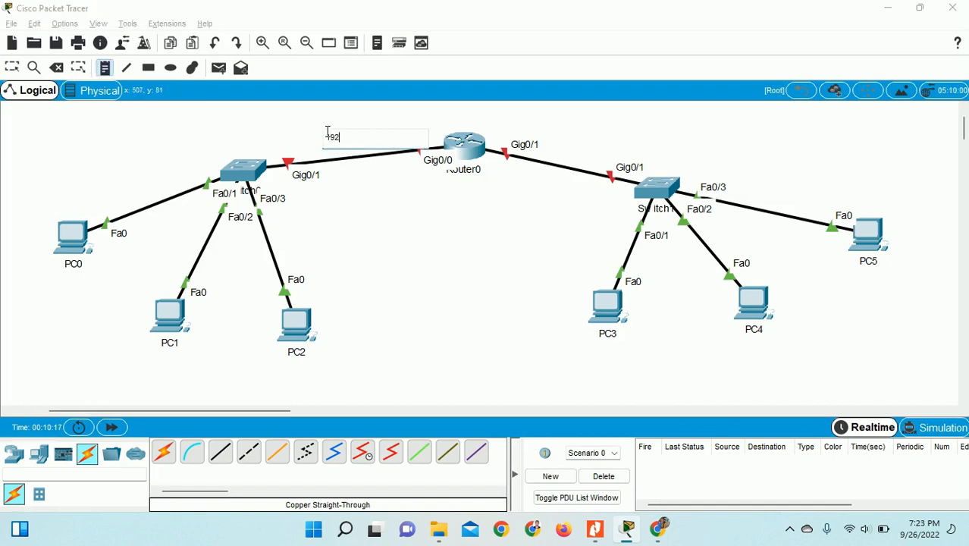
type(".168.9")
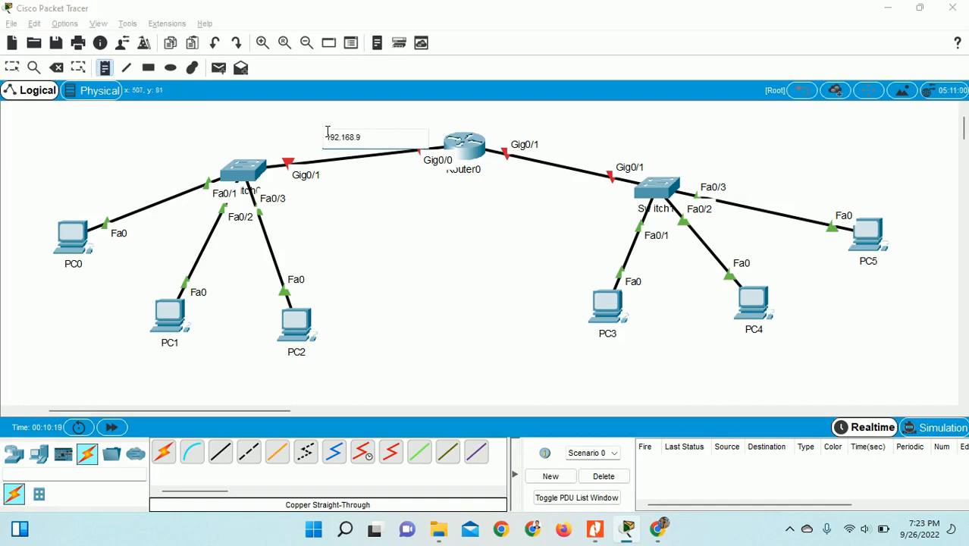
key("BackSpace")
key("BackSpace")
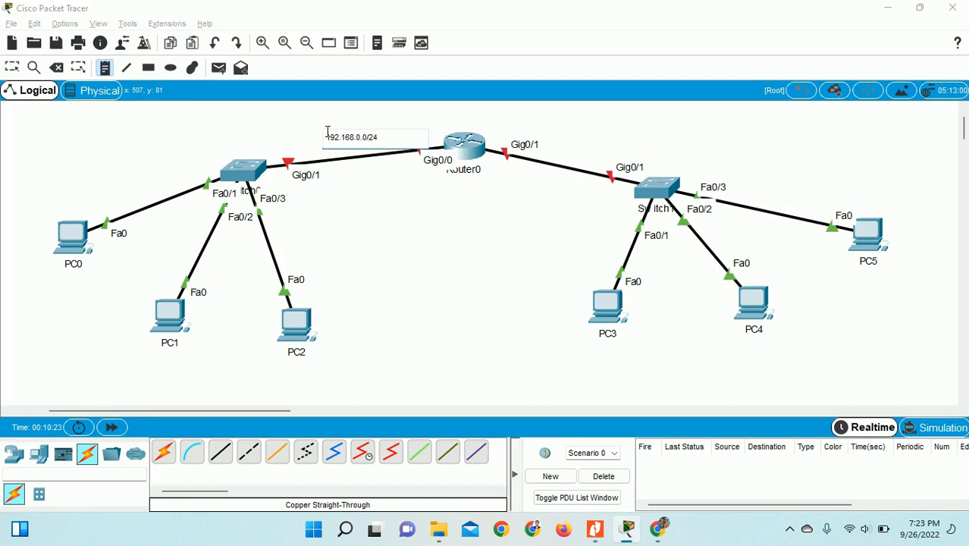
left_click(12, 67)
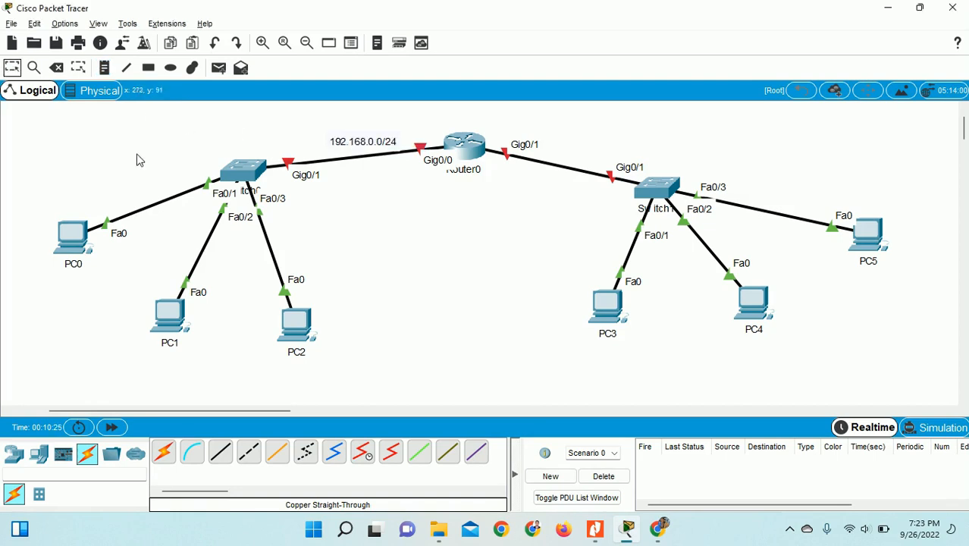
left_click_drag(360, 148, 362, 144)
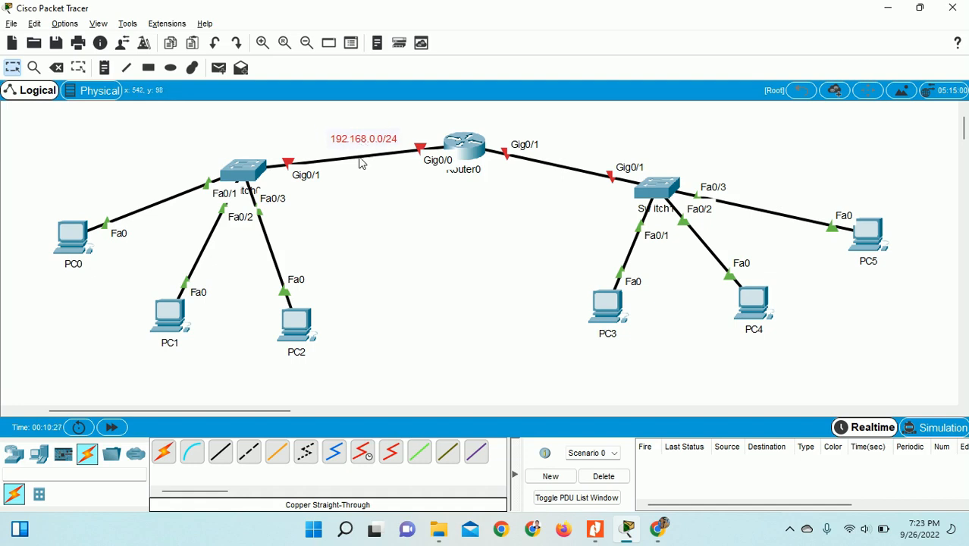
- Check the PERTEMUAN 2 reference diagram in Nitro Pro, then return to Packet Tracer
left_click(789, 530)
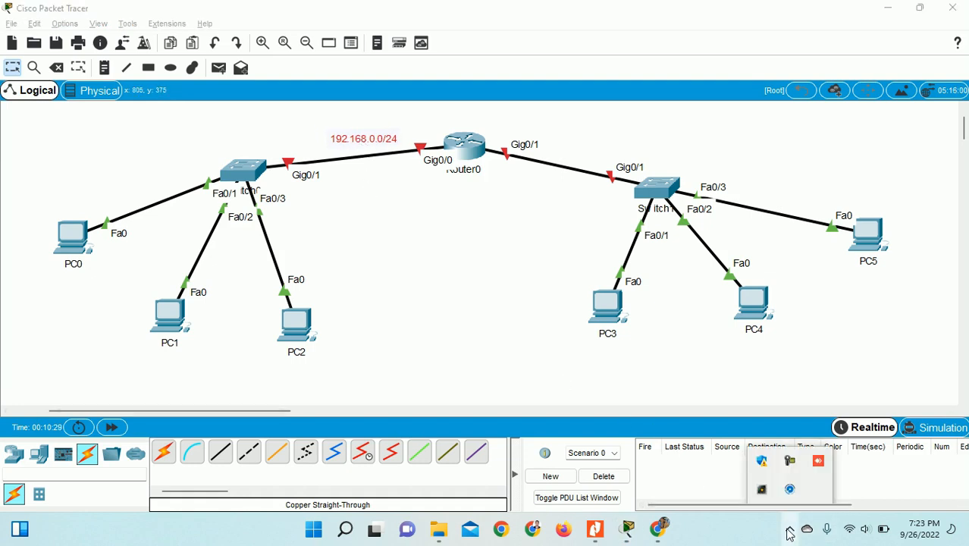
left_click(789, 533)
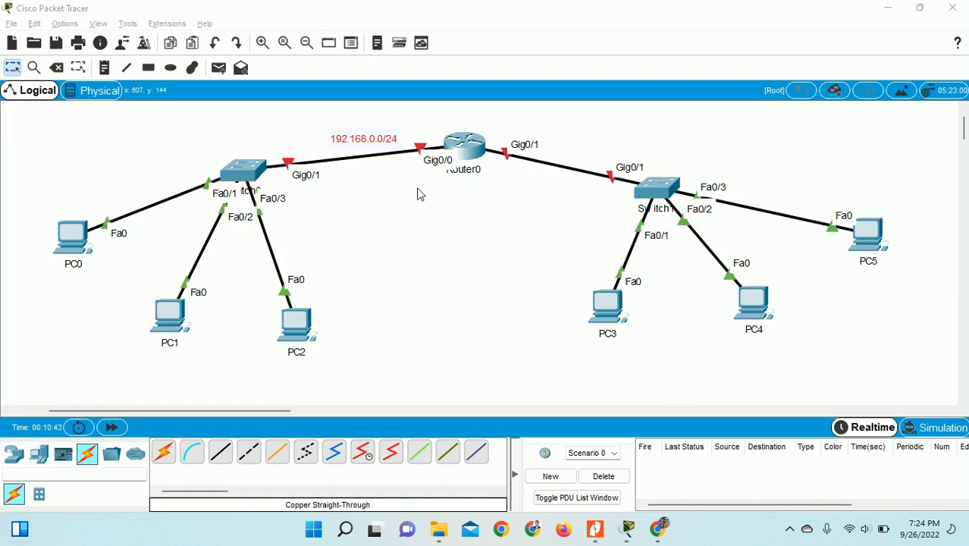
left_click(596, 531)
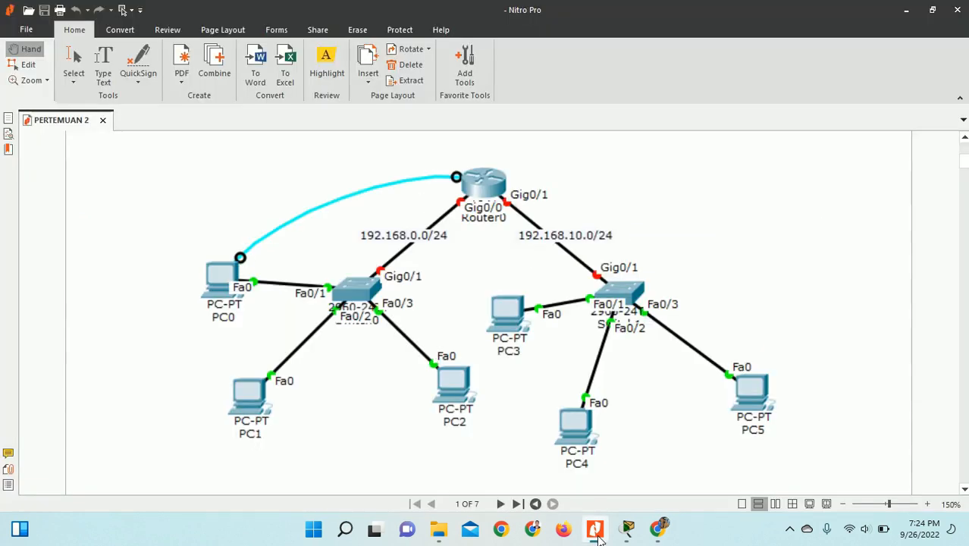
left_click(596, 531)
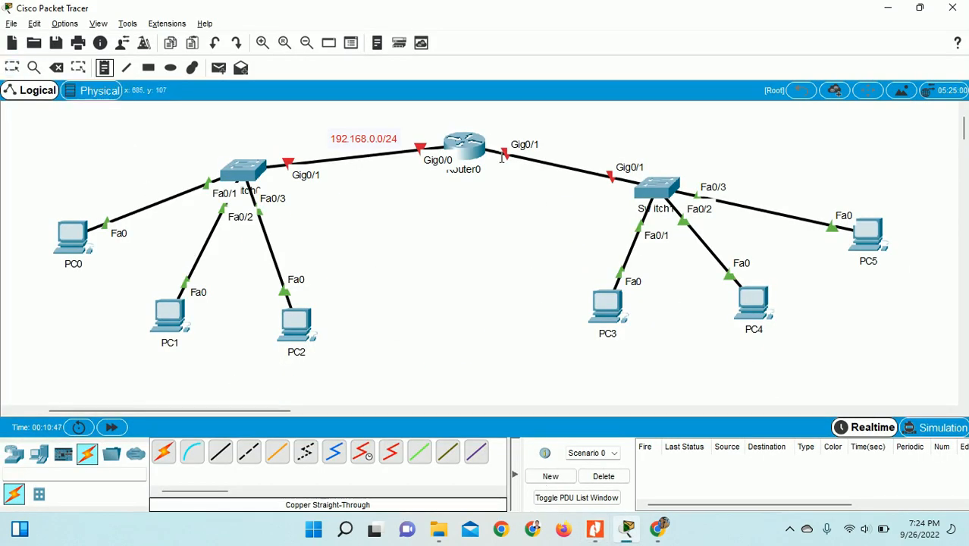
- Add a 192.168.1.0/24 note beside the Gig0/1 link and shift the 192.168.0.0/24 label up-left
left_click(548, 130)
type("192.16")
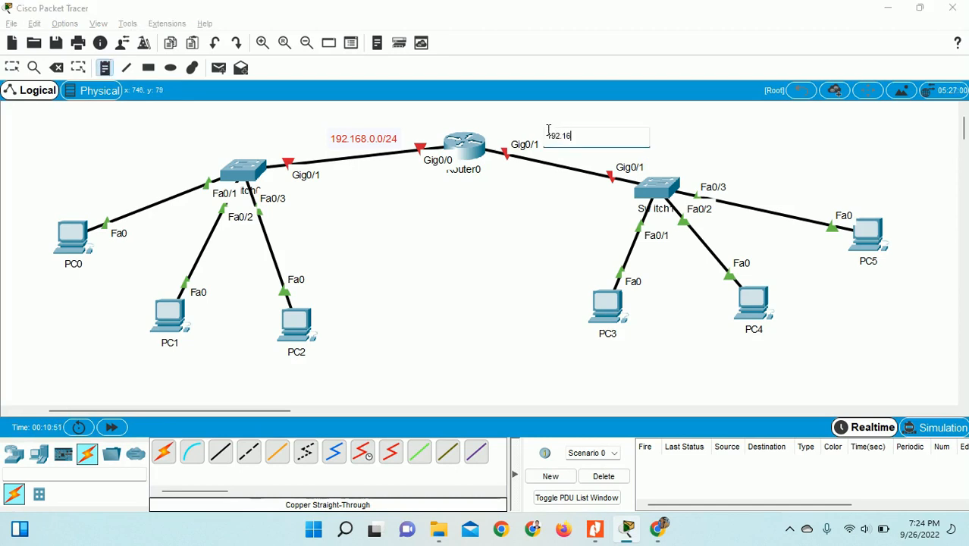
type("8.1.0/24")
key("Escape")
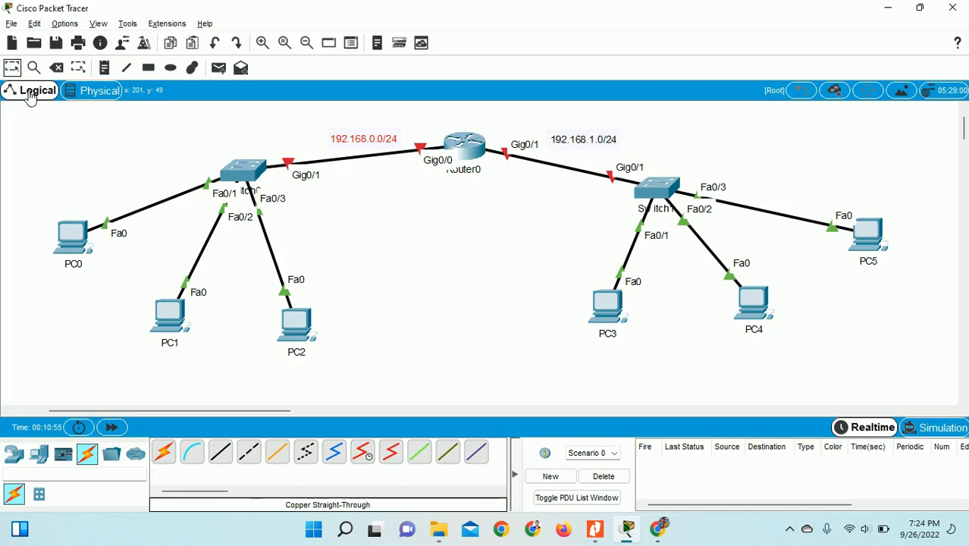
left_click_drag(361, 140, 344, 134)
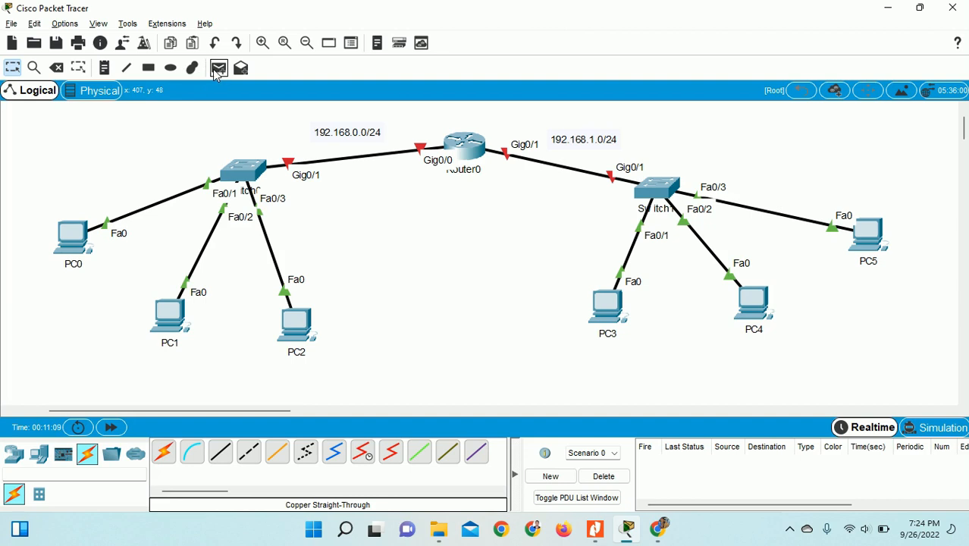
- Draw a cyan-filled rectangle around Switch0 and PC0–PC2
left_click(148, 67)
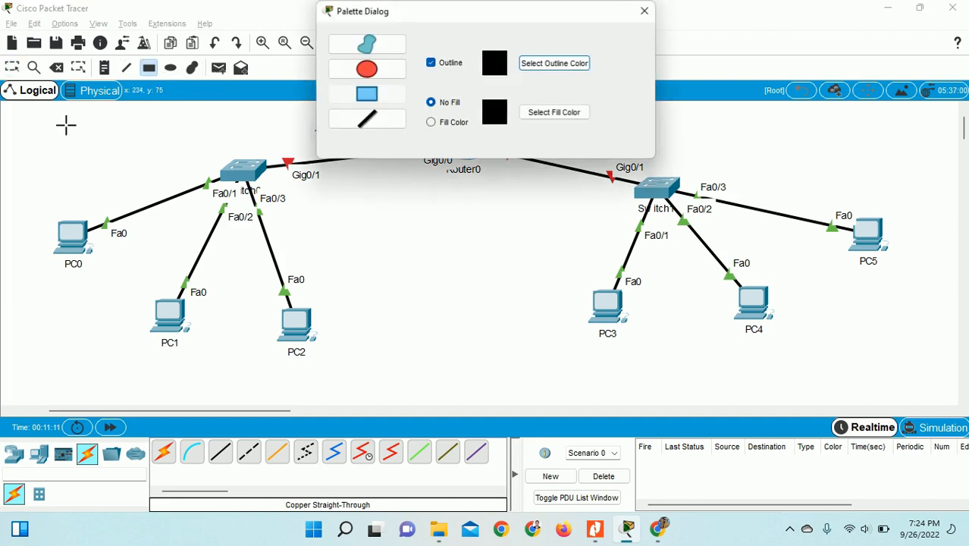
left_click(458, 126)
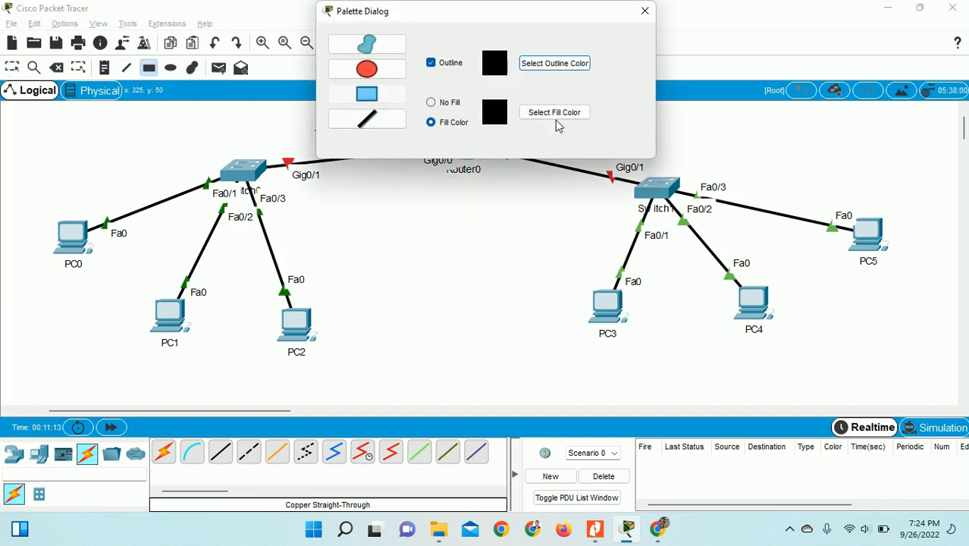
left_click(556, 114)
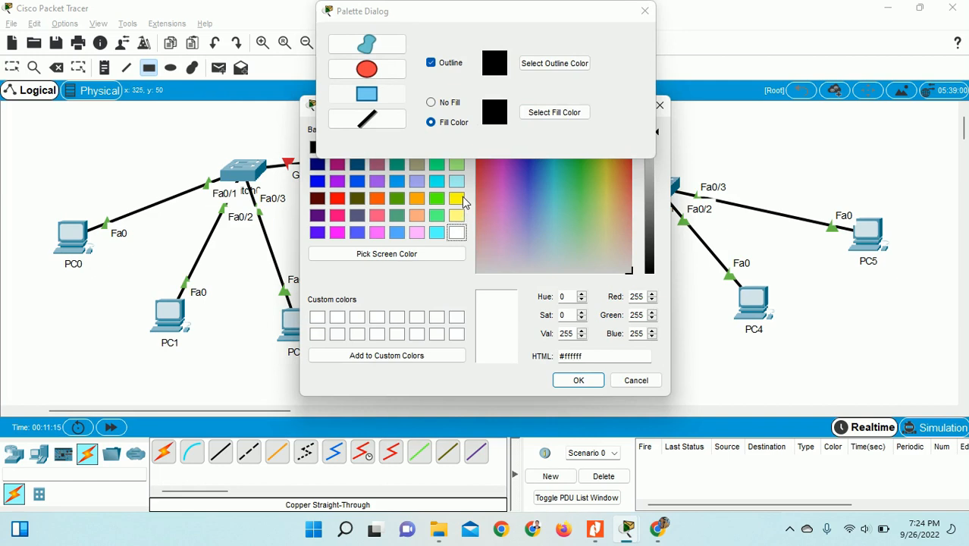
left_click(438, 182)
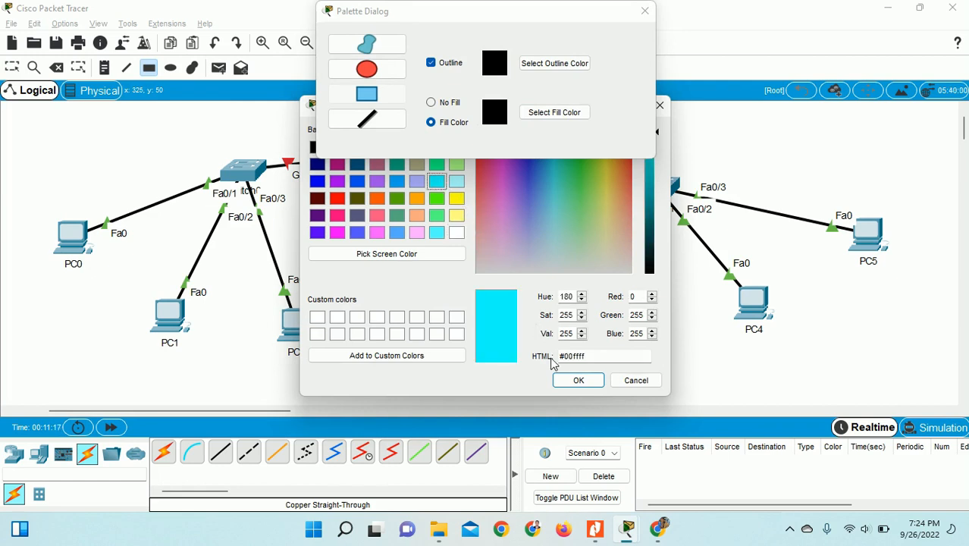
left_click(574, 380)
left_click_drag(40, 119, 367, 388)
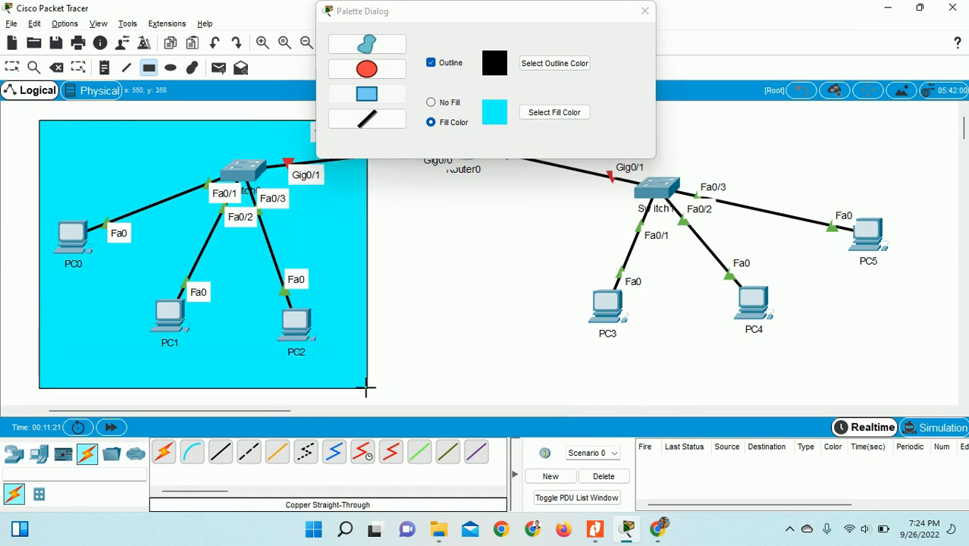
- Draw a light green-filled rectangle around Switch1 and PC3–PC5
left_click(551, 115)
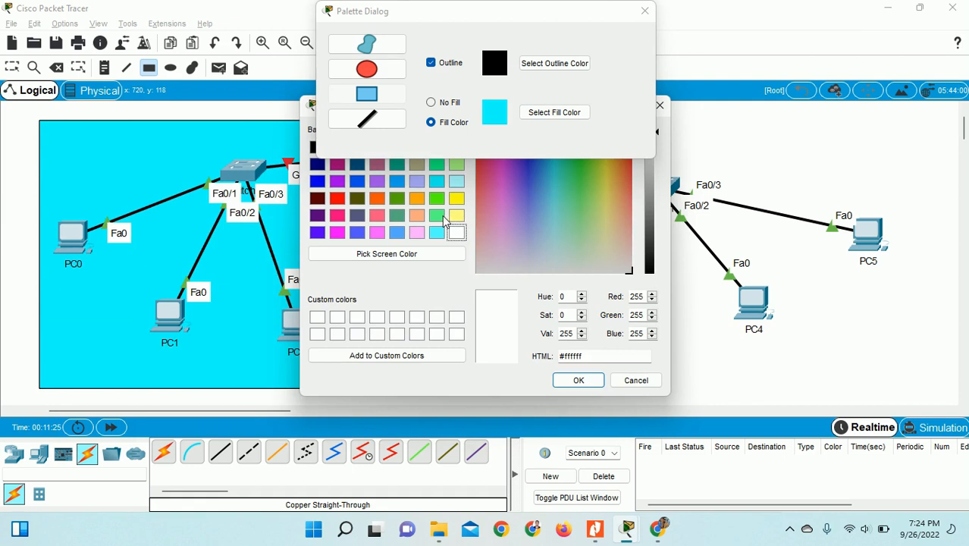
left_click(437, 218)
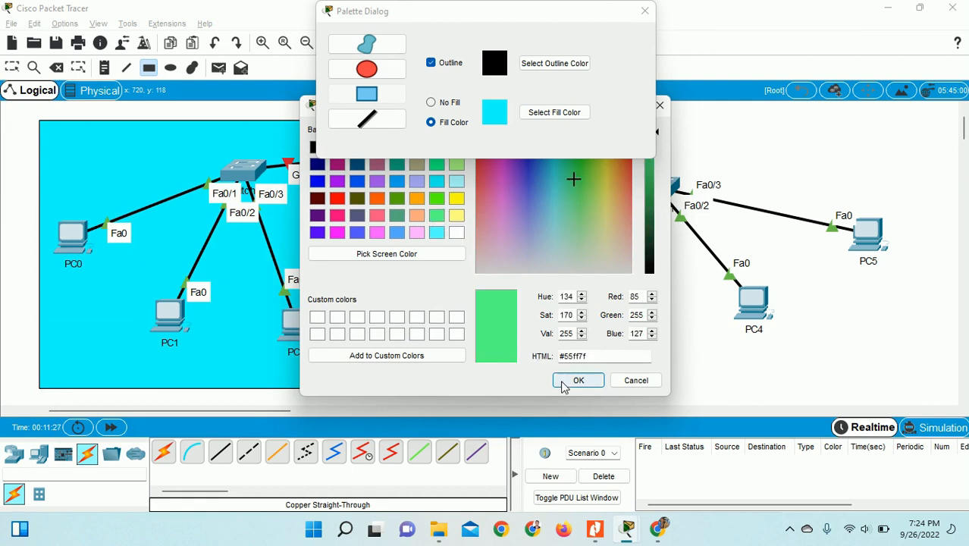
left_click(565, 381)
left_click_drag(605, 20, 289, 43)
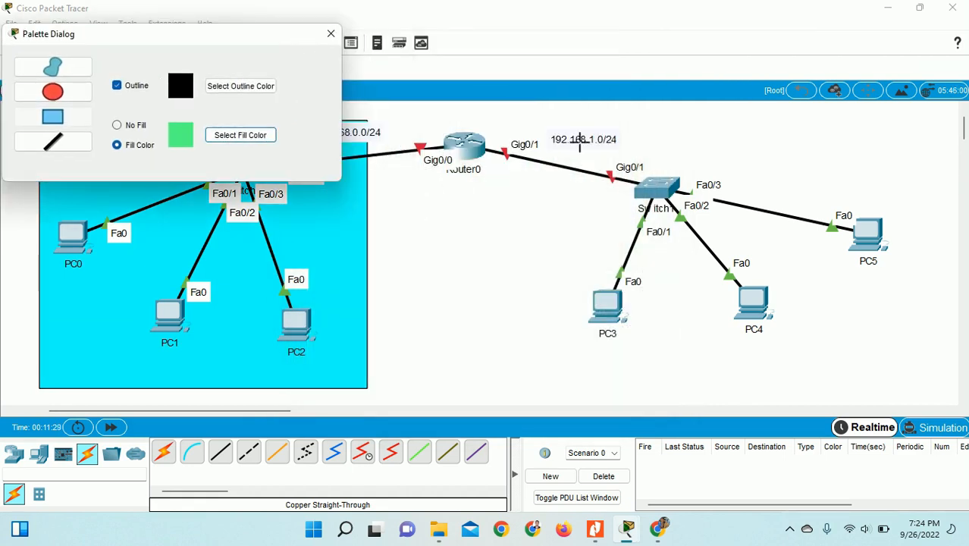
left_click_drag(548, 119, 905, 388)
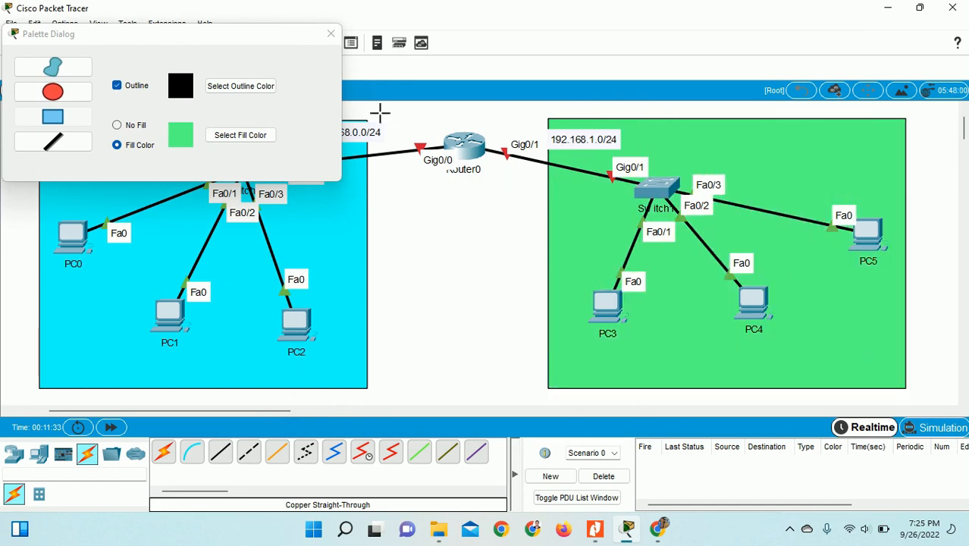
- Move the 192.168.0.0/24 and 192.168.1.0/24 labels inside the cyan and green areas
left_click(331, 33)
left_click(12, 68)
left_click_drag(330, 136, 301, 135)
mouse_move(564, 147)
left_mouse_down()
mouse_move(580, 144)
mouse_move(571, 143)
left_mouse_up()
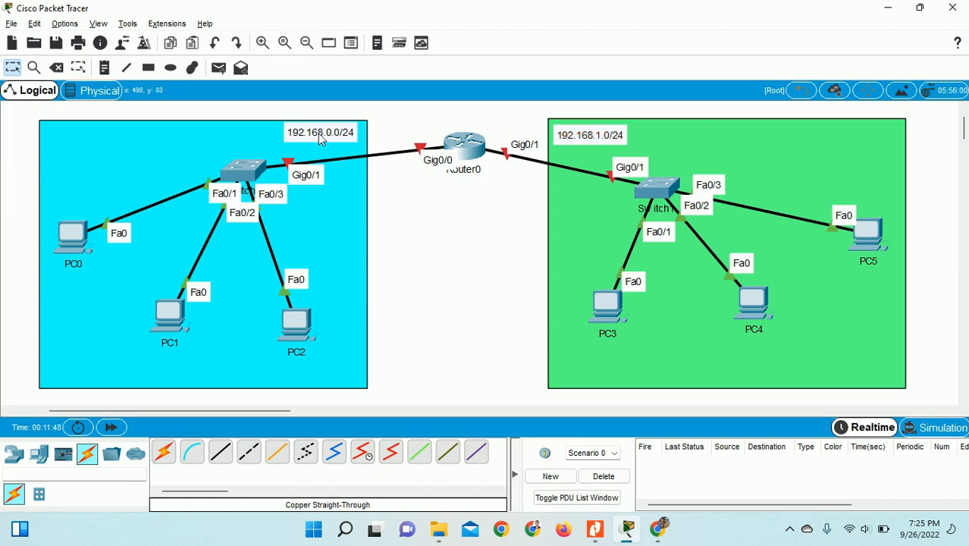
- Nudge the 192.168.0.0/24 label and consult the reference document in Nitro Pro
left_click_drag(317, 133, 321, 137)
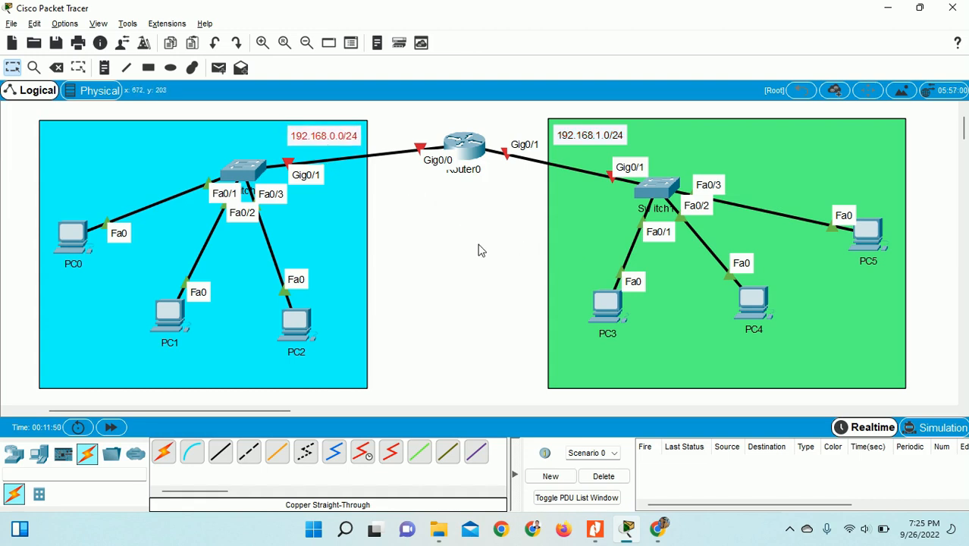
left_click(106, 68)
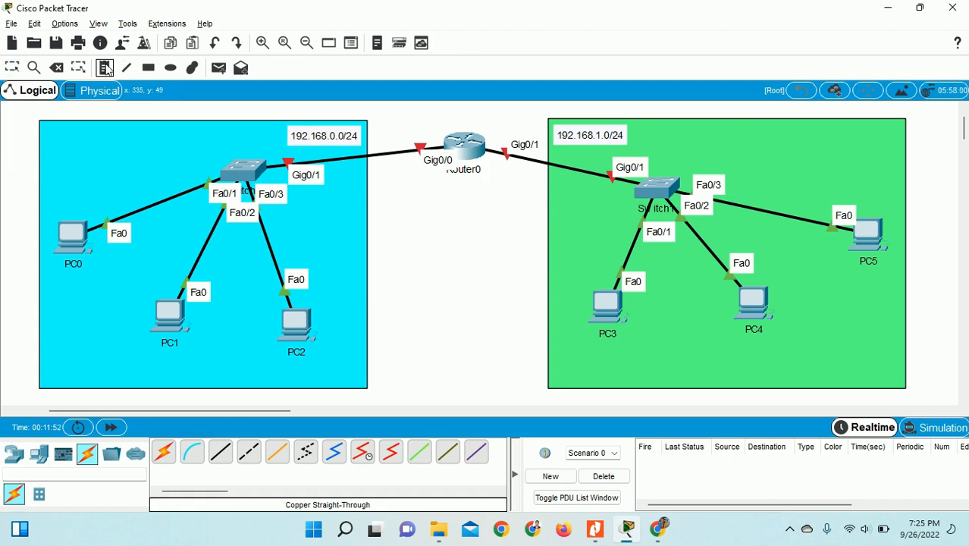
left_click(57, 130)
type("ab")
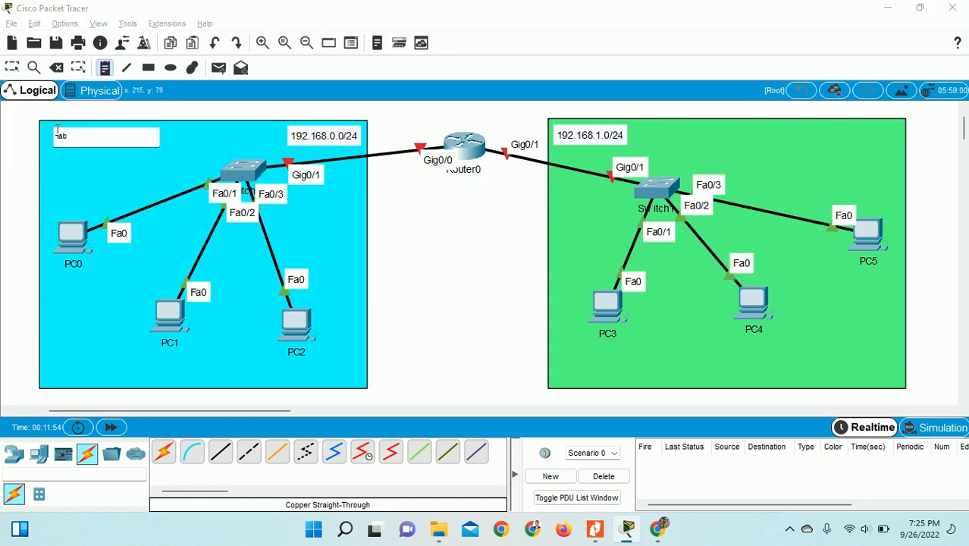
key("BackSpace")
left_click(594, 529)
left_click(593, 529)
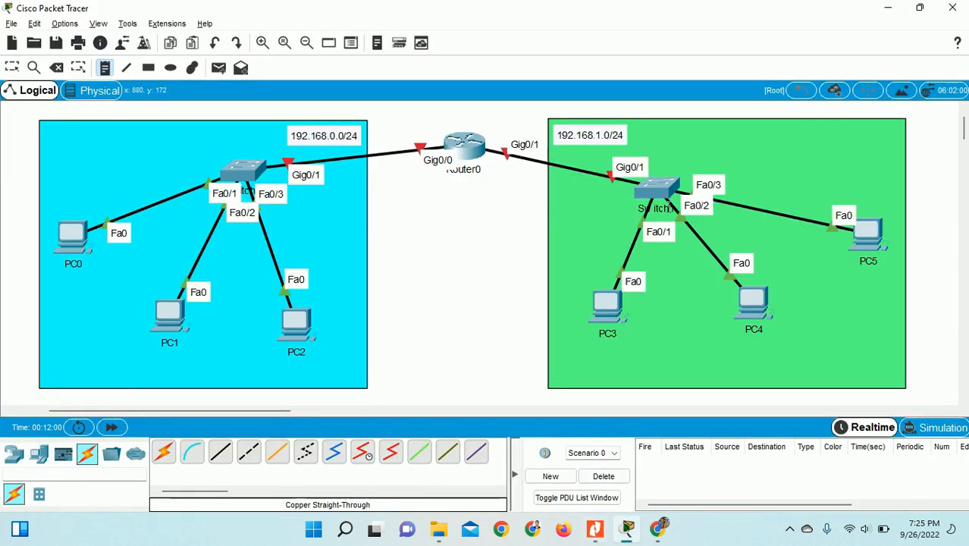
- Change the 192.168.1.0/24 label to 192.168.10.0/24
left_click(599, 133)
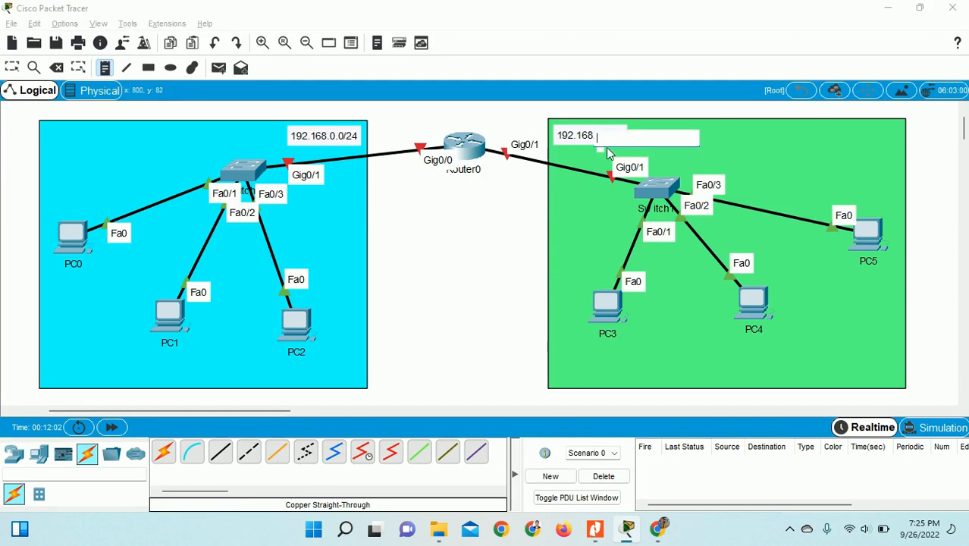
left_click(12, 68)
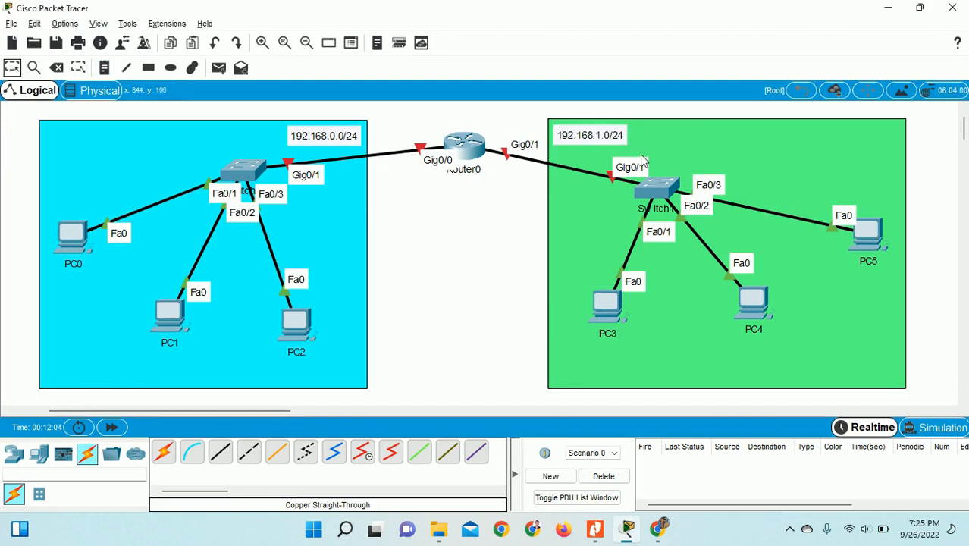
double_click(604, 134)
left_click(591, 130)
type("0")
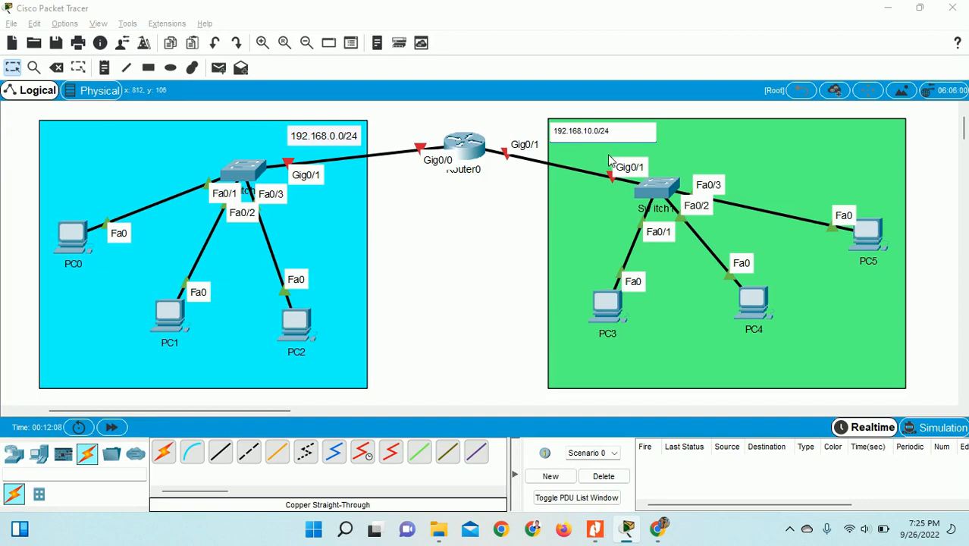
left_click(12, 69)
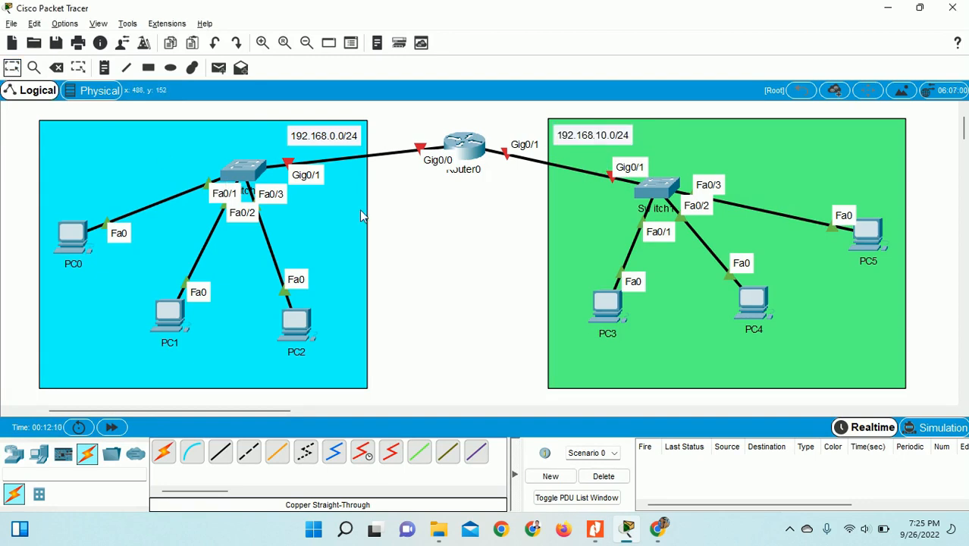
- Add 'LAB - A' and 'LAB - B' titles in the top corners of the cyan and green areas
left_click(104, 69)
left_click(65, 135)
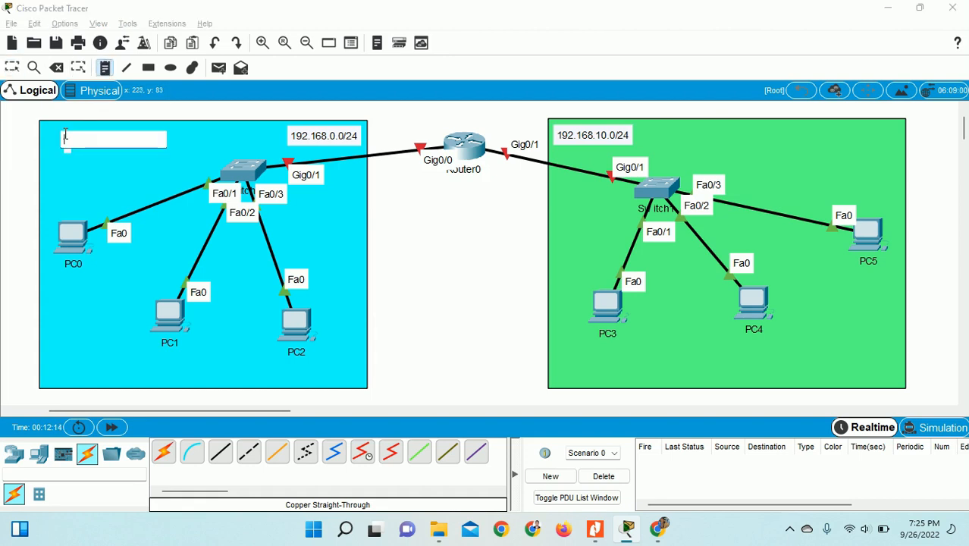
type("L")
key("Caps_Lock")
type("AB - A")
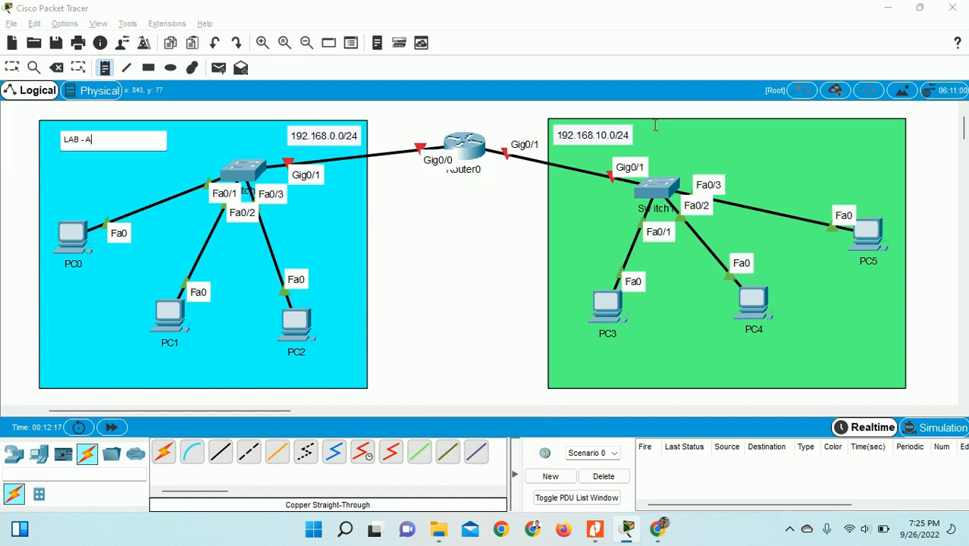
left_click(837, 141)
type("LAB")
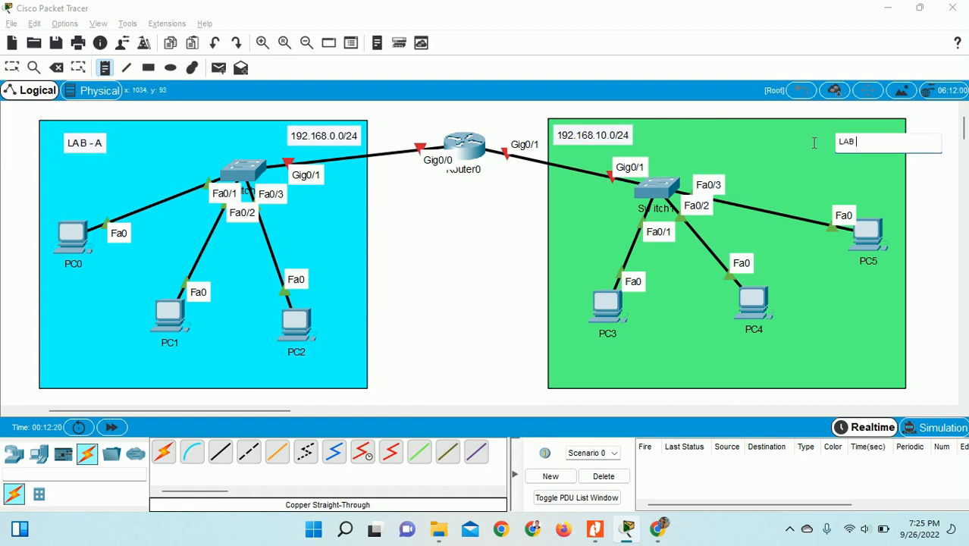
type(" - B")
left_click(11, 67)
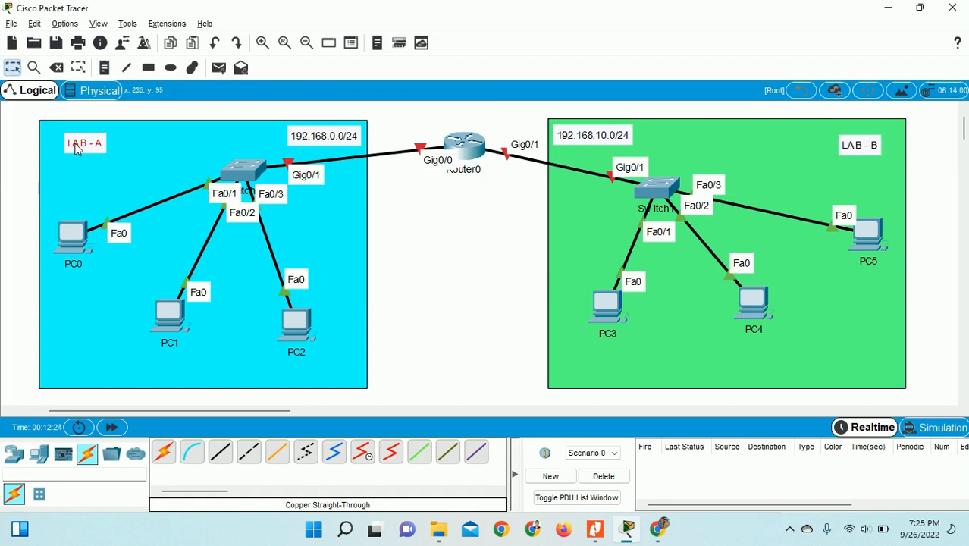
left_click_drag(80, 152, 65, 143)
left_click_drag(854, 152, 865, 144)
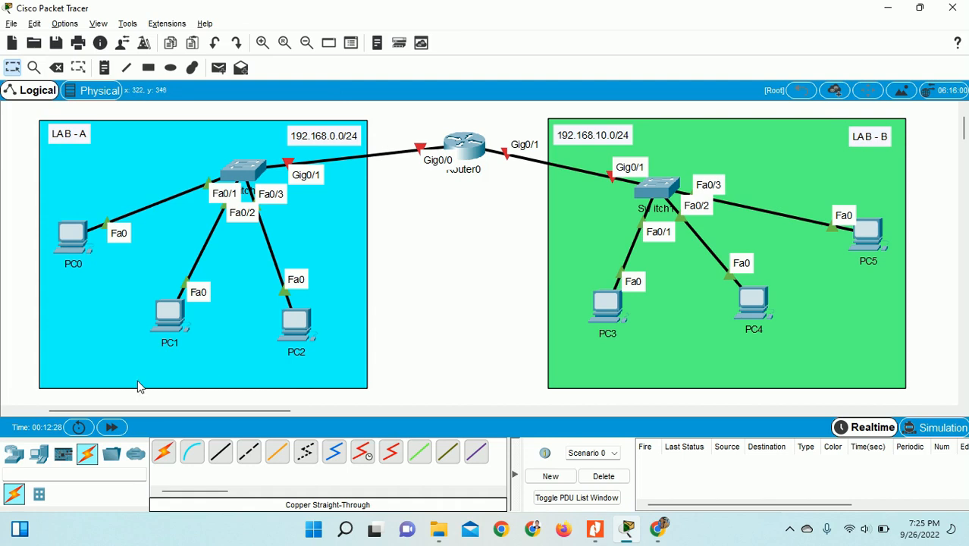
- Add Laptop0 below Router0, linking its RS 232 port to Router0's console port via console cable
left_click(38, 453)
left_click(194, 453)
left_click(428, 252)
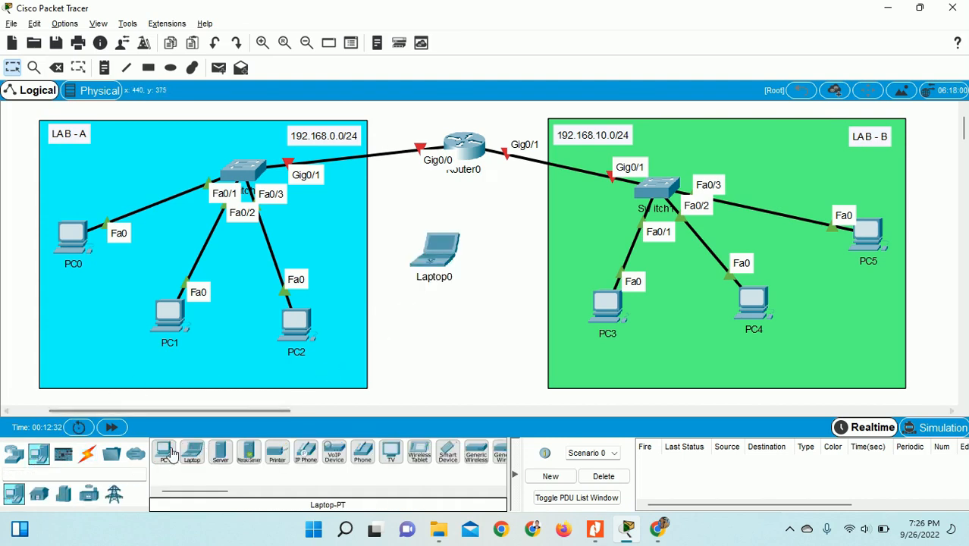
left_click(88, 453)
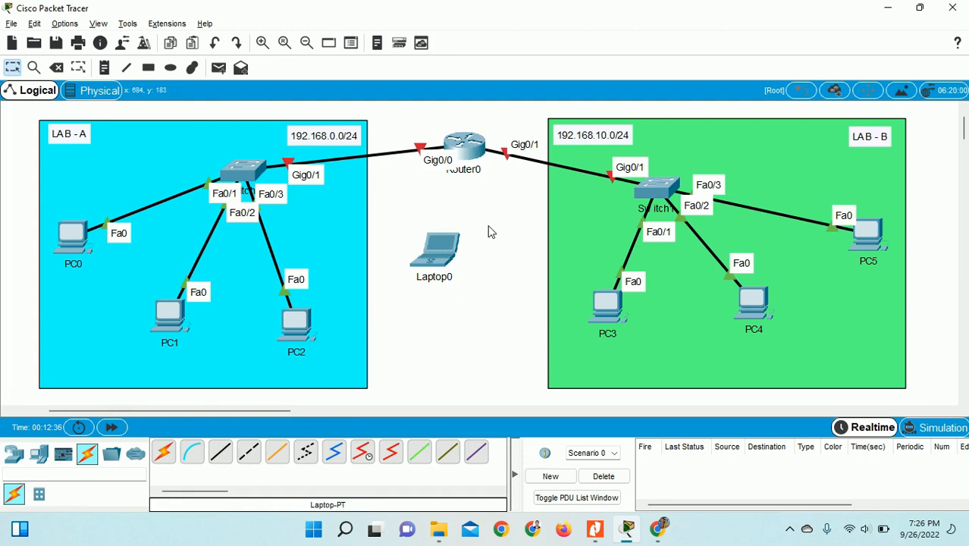
left_click(192, 452)
left_click(434, 248)
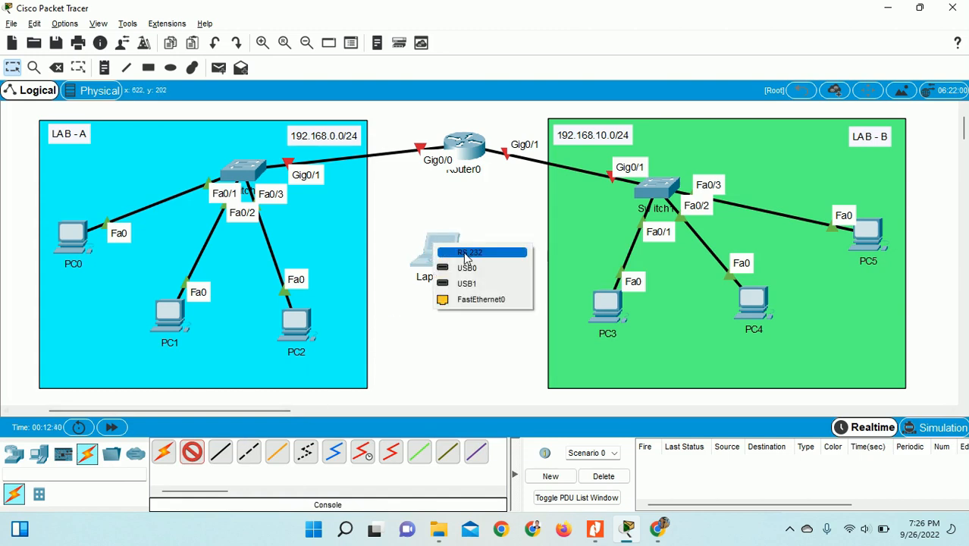
left_click(466, 253)
left_click(465, 147)
left_click(499, 173)
left_click_drag(454, 257, 506, 263)
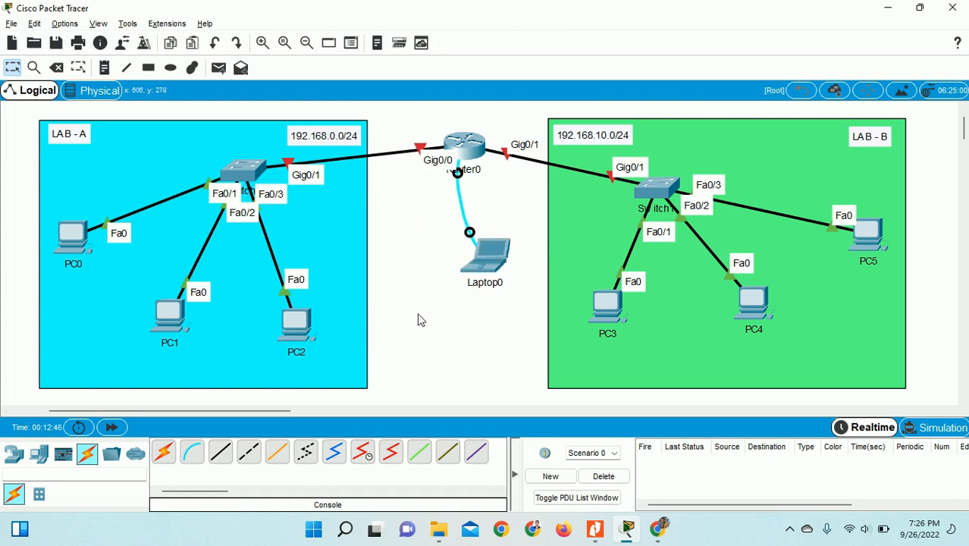
- Place an 'R1' note just above Router0, then bring the IP addressing table PDF forward
left_click(789, 529)
left_click(791, 462)
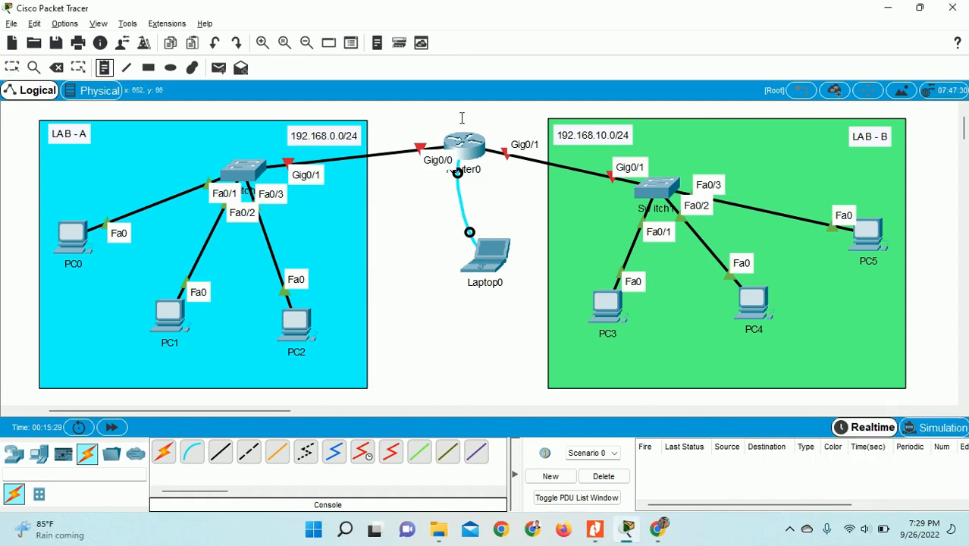
left_click(461, 118)
type("R1")
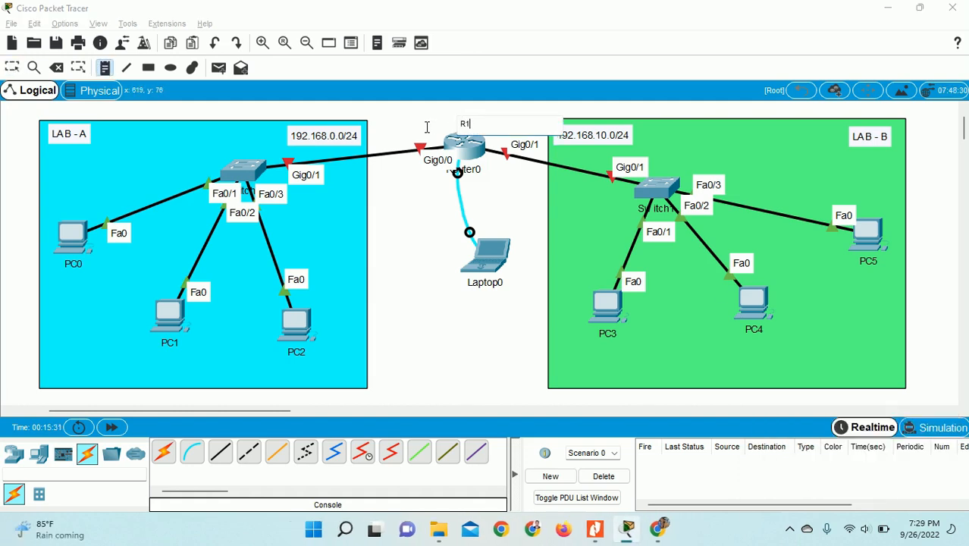
left_click(12, 67)
left_click_drag(470, 129, 464, 117)
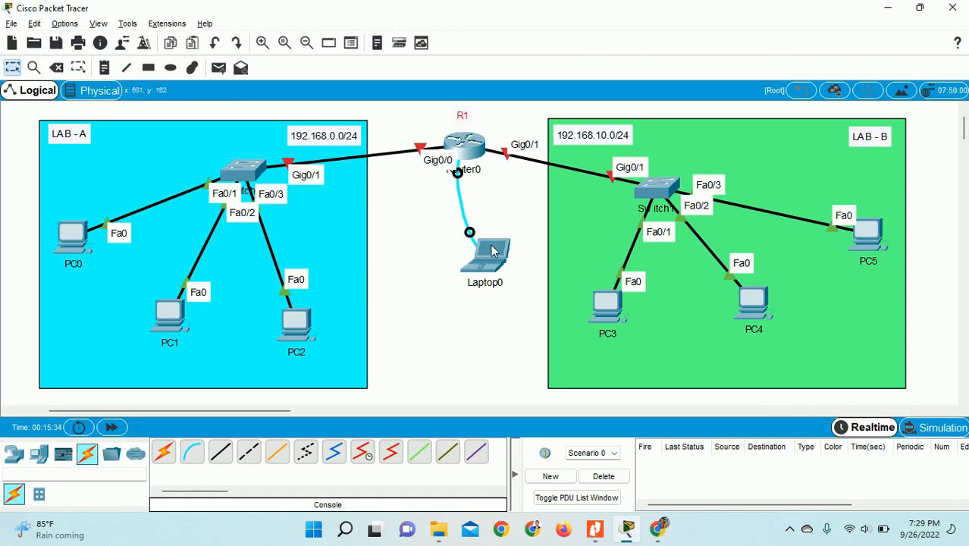
left_click(595, 528)
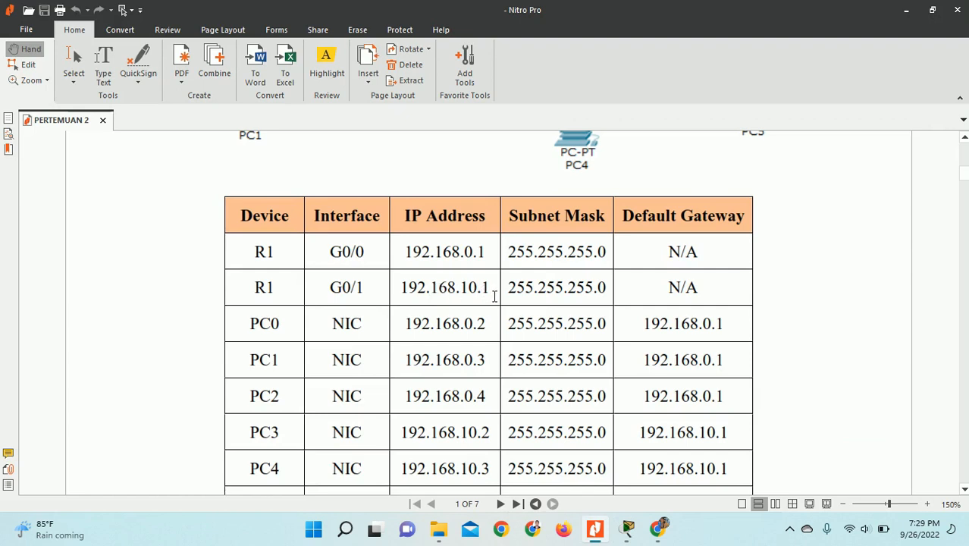
- Minimize Nitro Pro after reviewing the IP addressing table to return to the topology
left_click(905, 10)
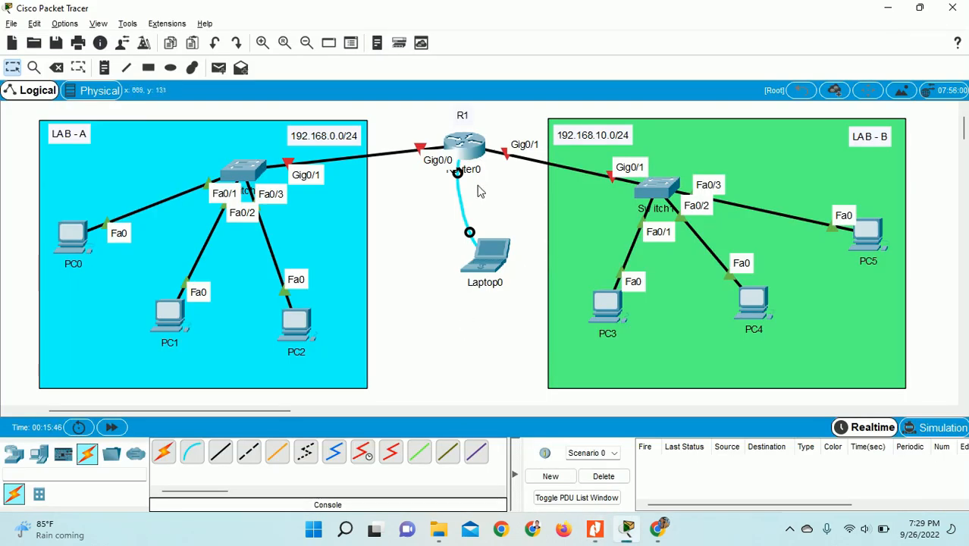
- Open Laptop0's Desktop Terminal and accept the default terminal settings
left_click(492, 255)
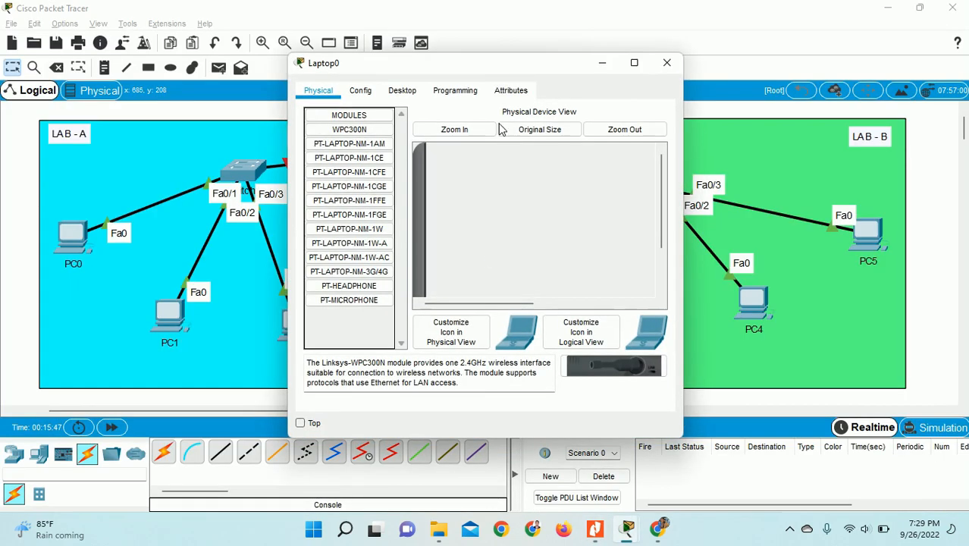
left_click_drag(466, 79, 250, 57)
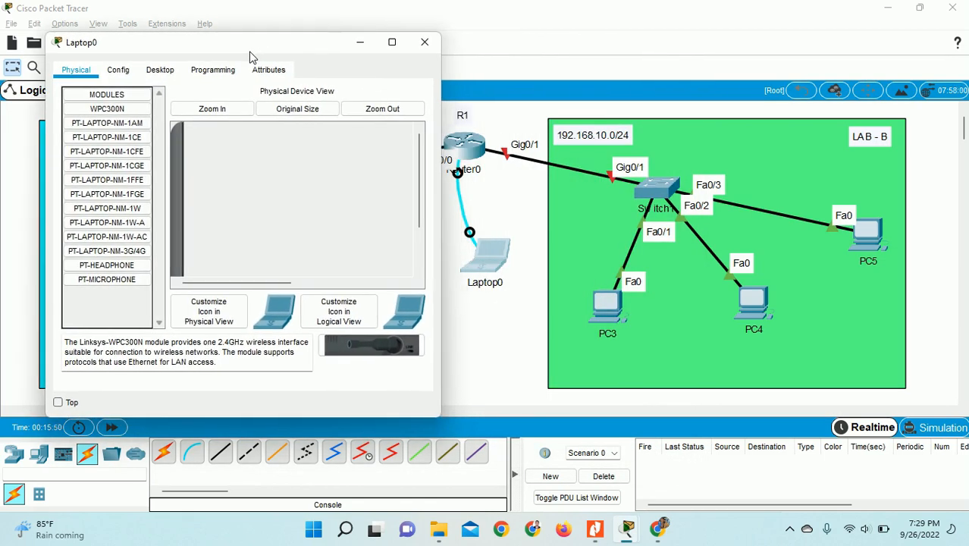
left_click(158, 71)
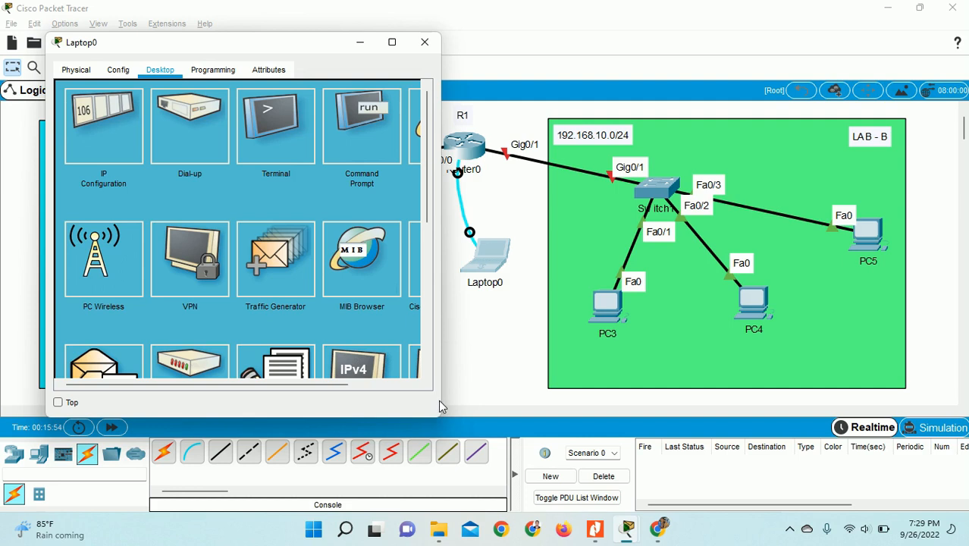
left_click_drag(440, 413, 496, 416)
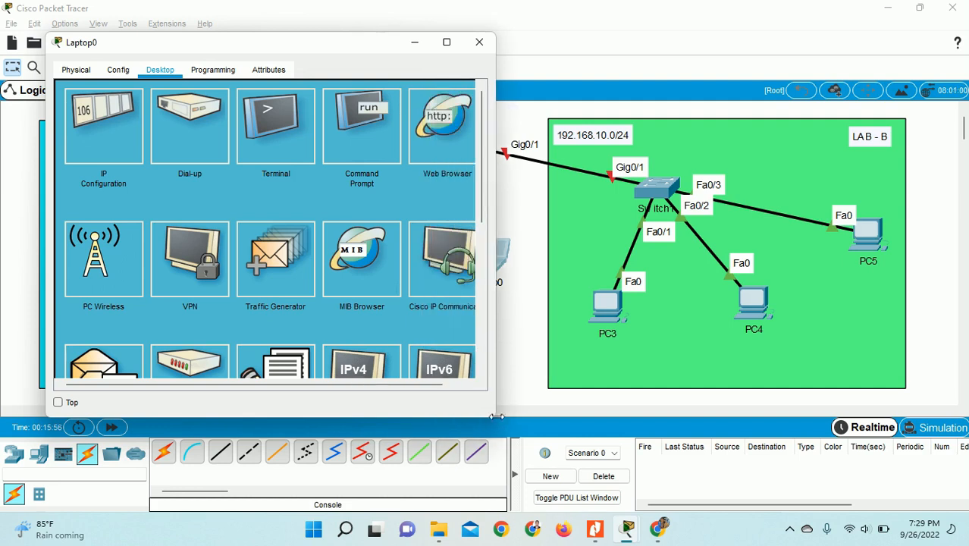
left_click(269, 143)
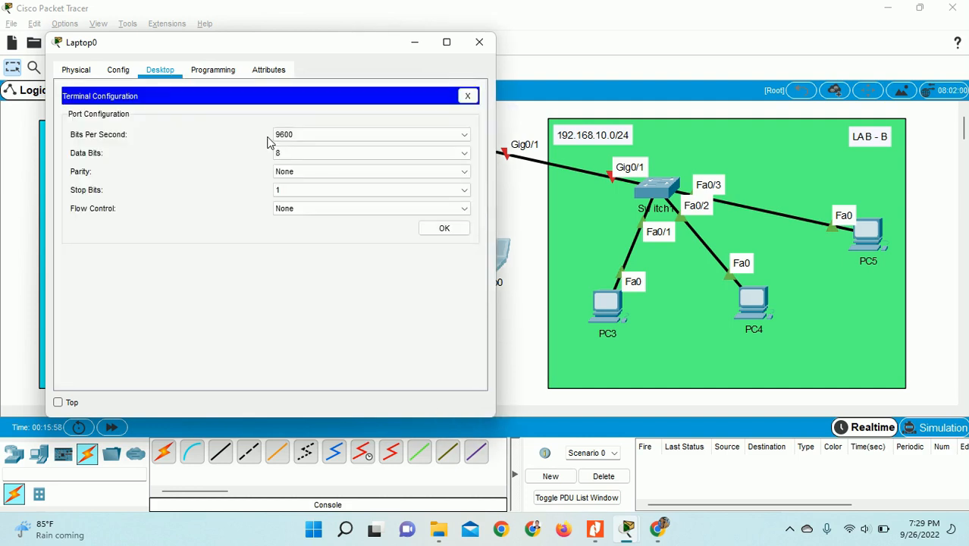
left_click(432, 231)
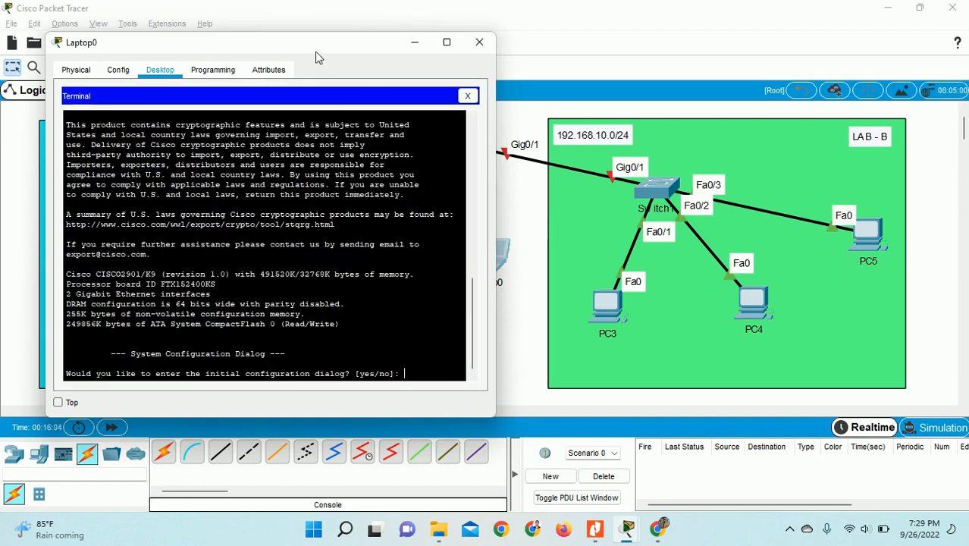
left_click_drag(314, 47, 288, 36)
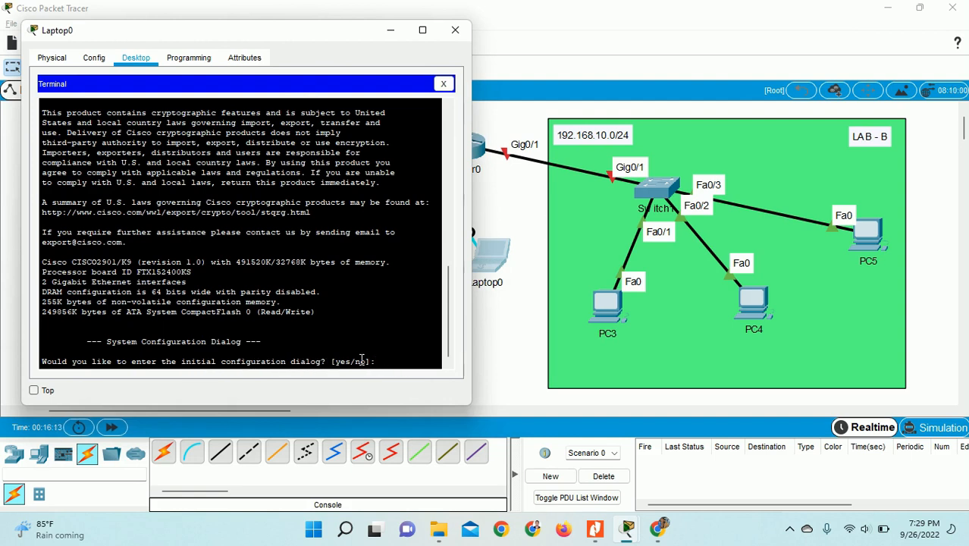
- Answer 'no' to the initial configuration dialog to reach Router>, then close Laptop0's window
type("no")
key("Return")
key("Return")
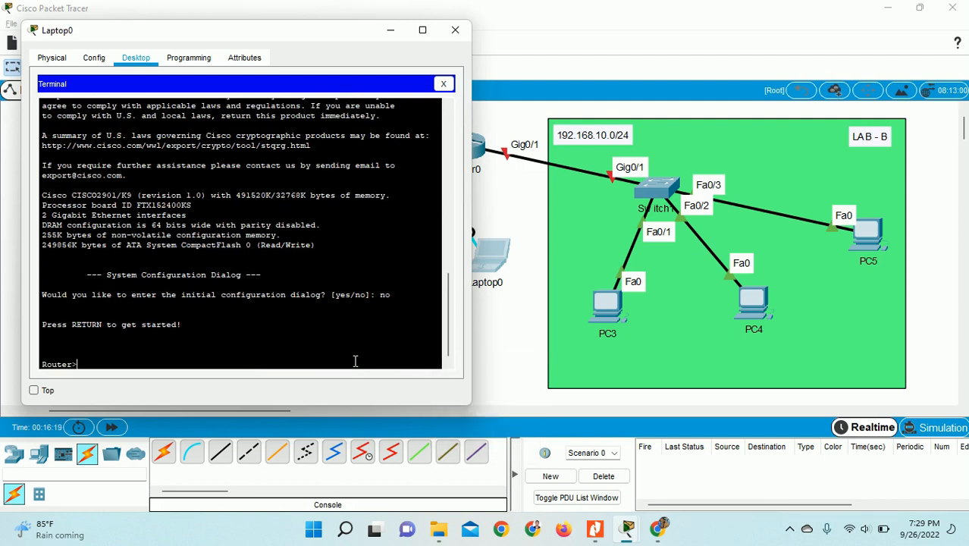
left_click(792, 533)
left_click(792, 466)
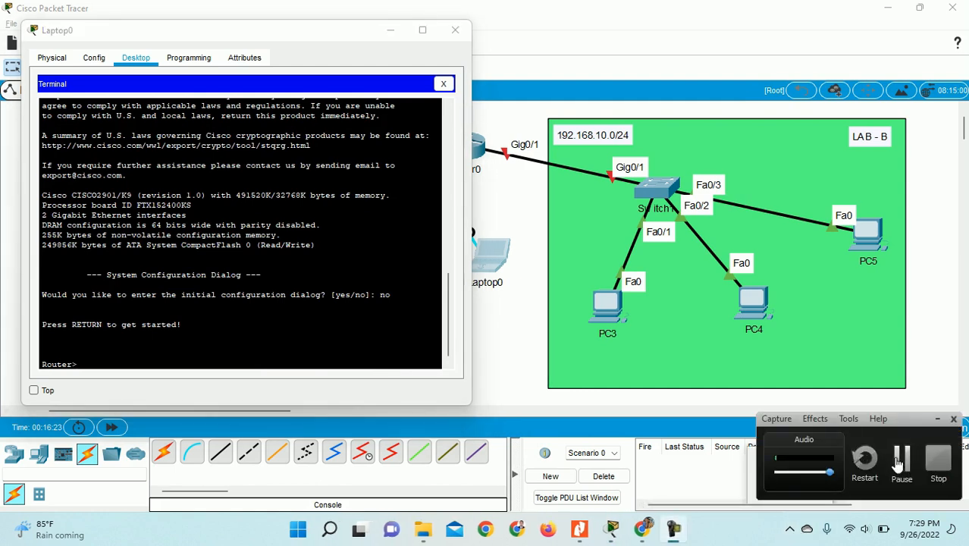
left_click(899, 464)
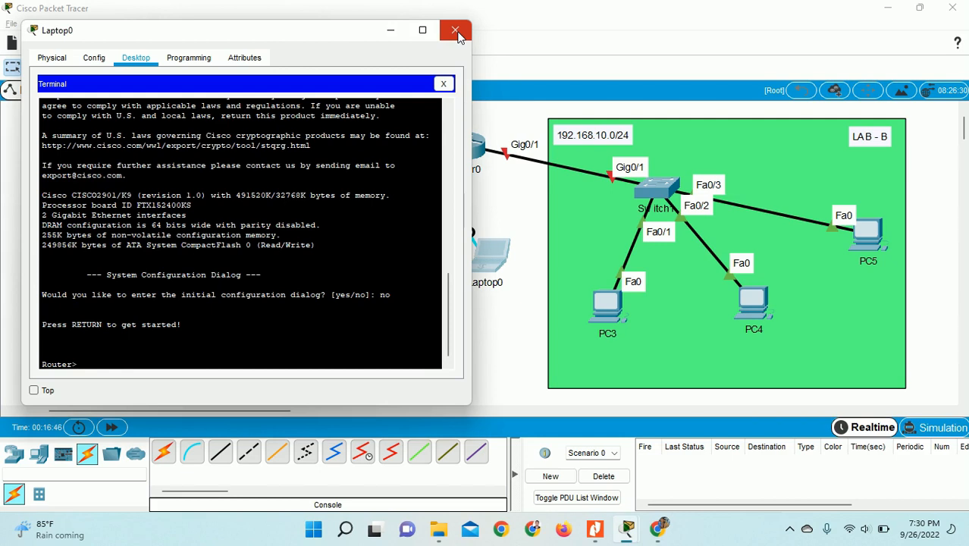
left_click(455, 31)
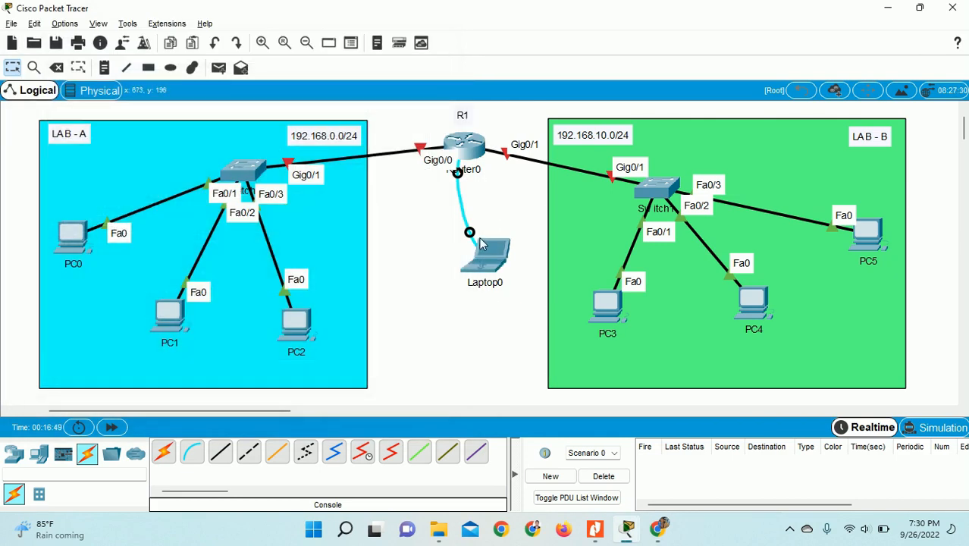
- Connect a console cable from Laptop0's RS 232 port to Router0's Console port
left_click(486, 250)
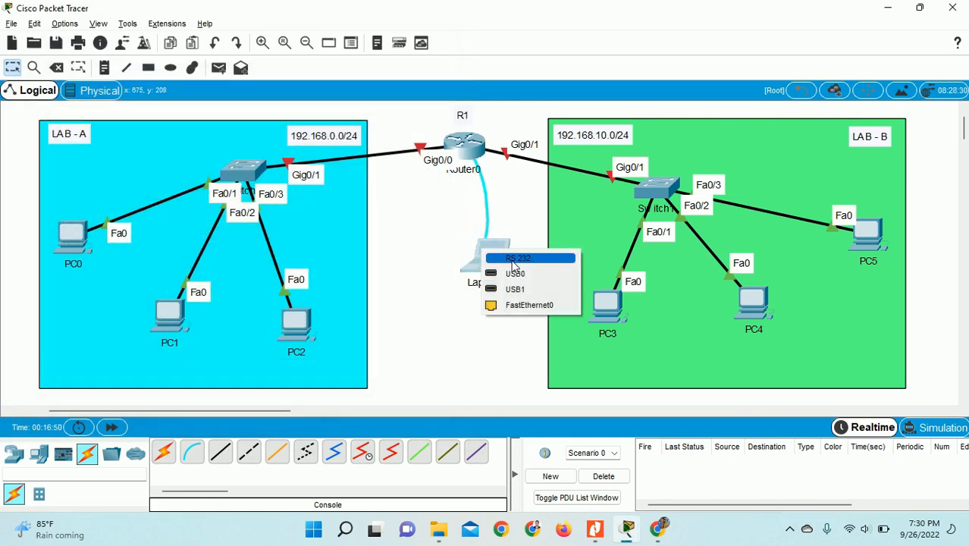
left_click(512, 262)
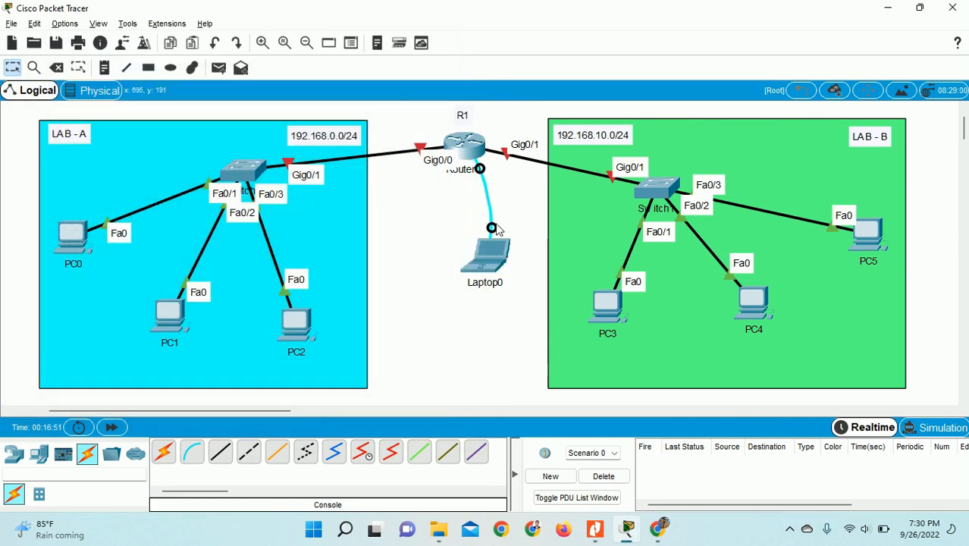
left_click(473, 146)
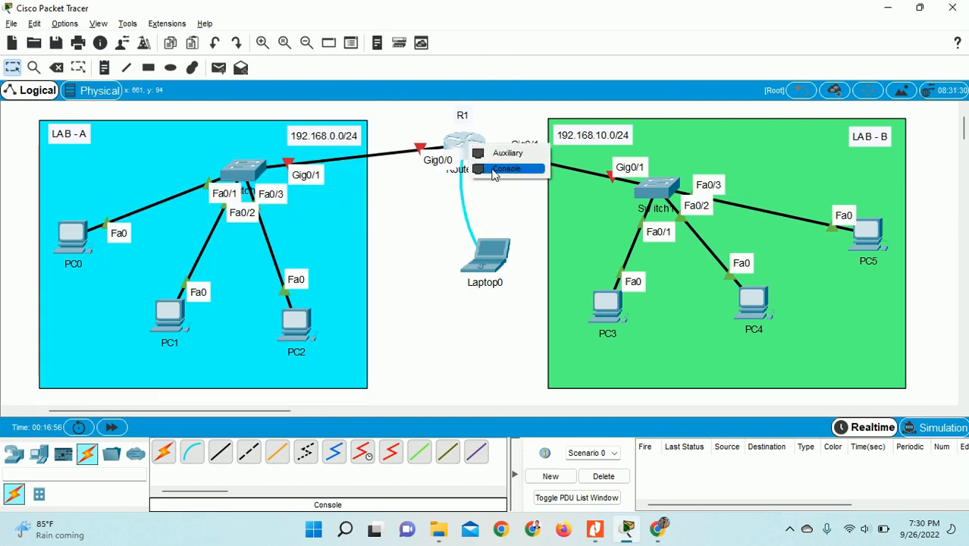
left_click(490, 170)
left_click_drag(491, 262, 518, 262)
- Reopen Laptop0's Terminal and accept the settings to return to the Router> prompt
left_click(518, 261)
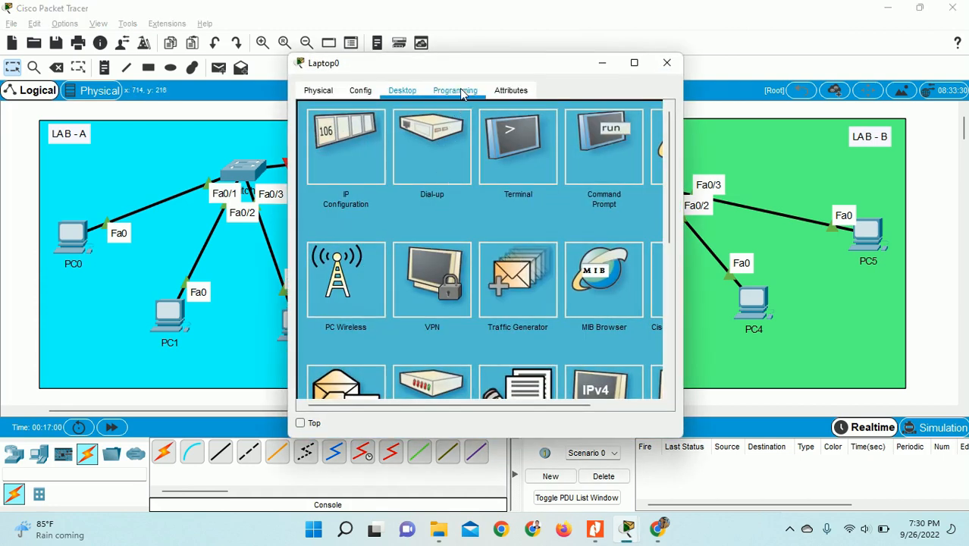
left_click_drag(448, 72, 299, 67)
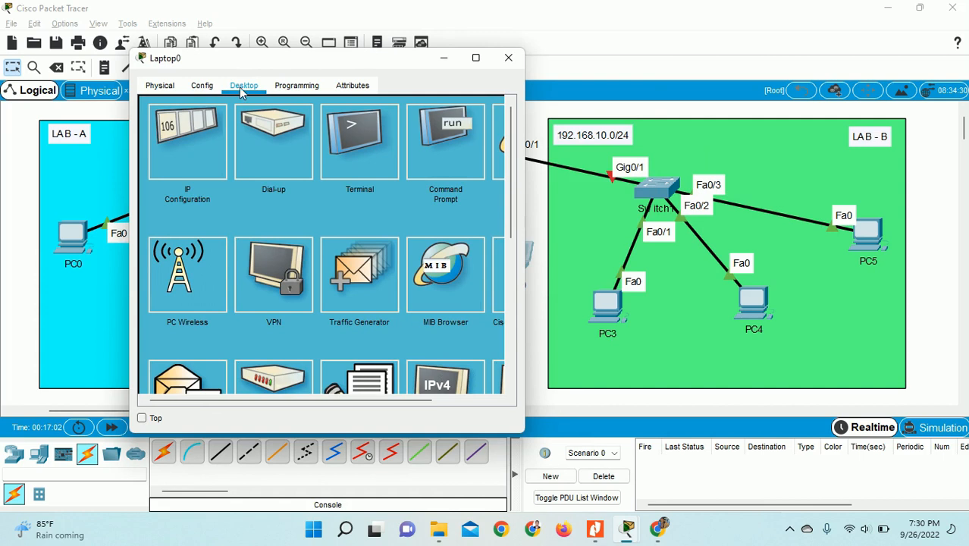
left_click(165, 92)
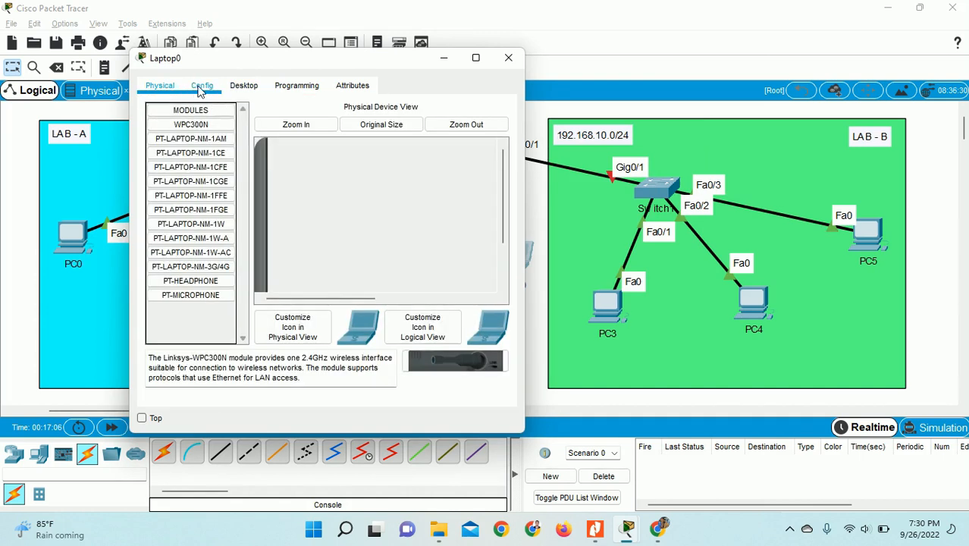
left_click(243, 92)
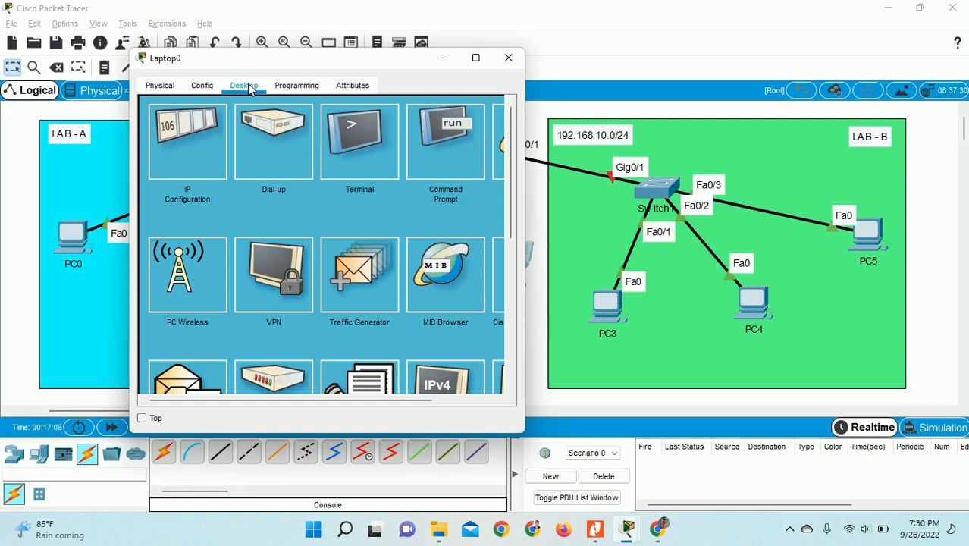
left_click(371, 159)
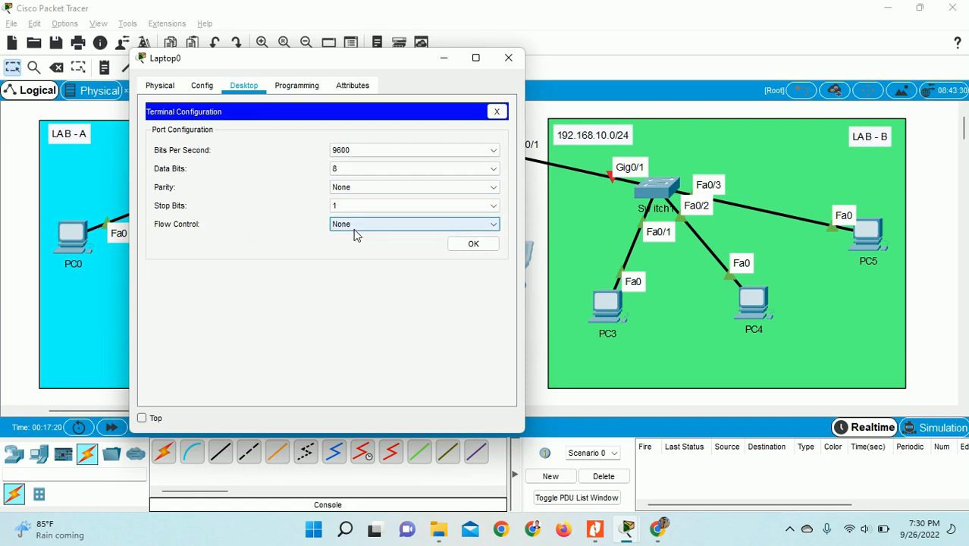
left_click(462, 244)
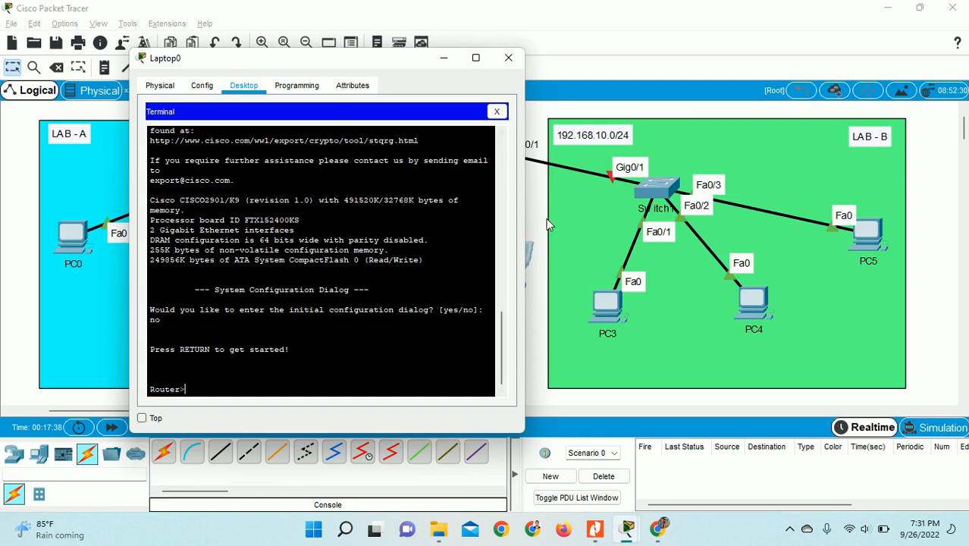
- Search Windows for 'putty' and launch the PuTTY shortcut, placing its window on the right
left_click(347, 529)
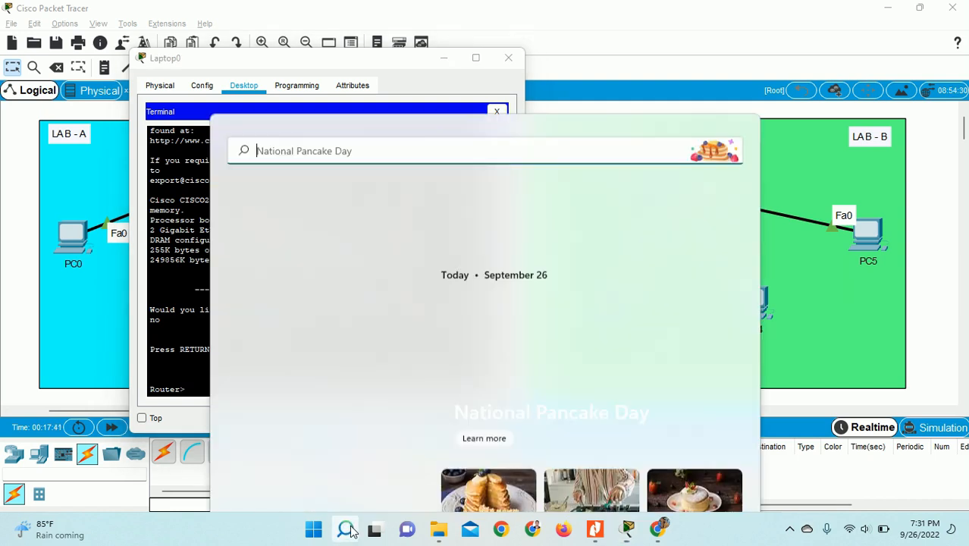
type("pu")
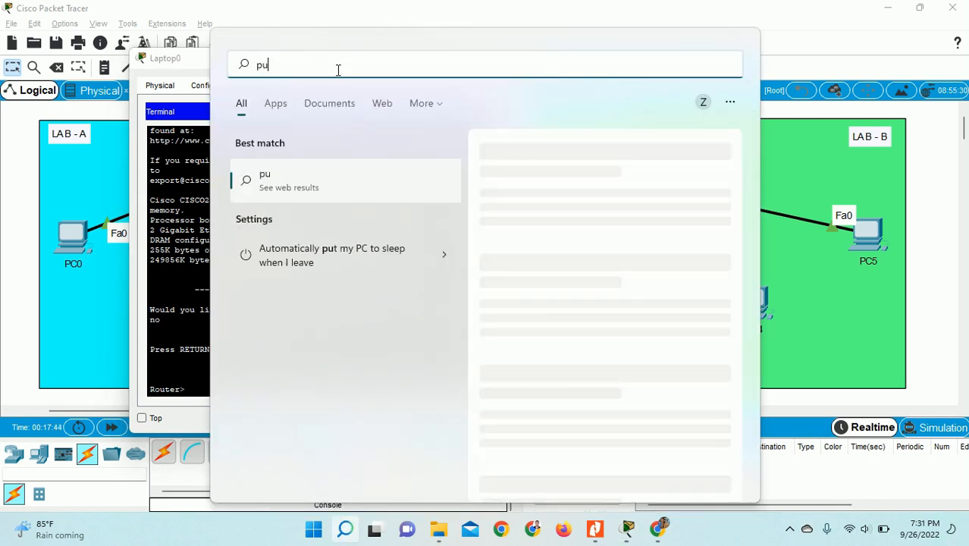
type("tty (1).exe - Shortcut")
left_click(277, 182)
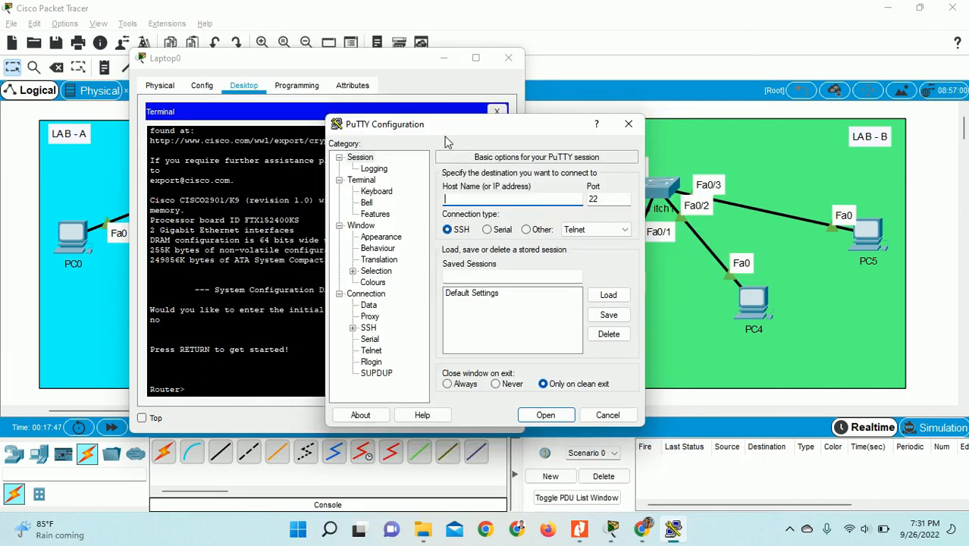
left_click_drag(439, 128, 628, 66)
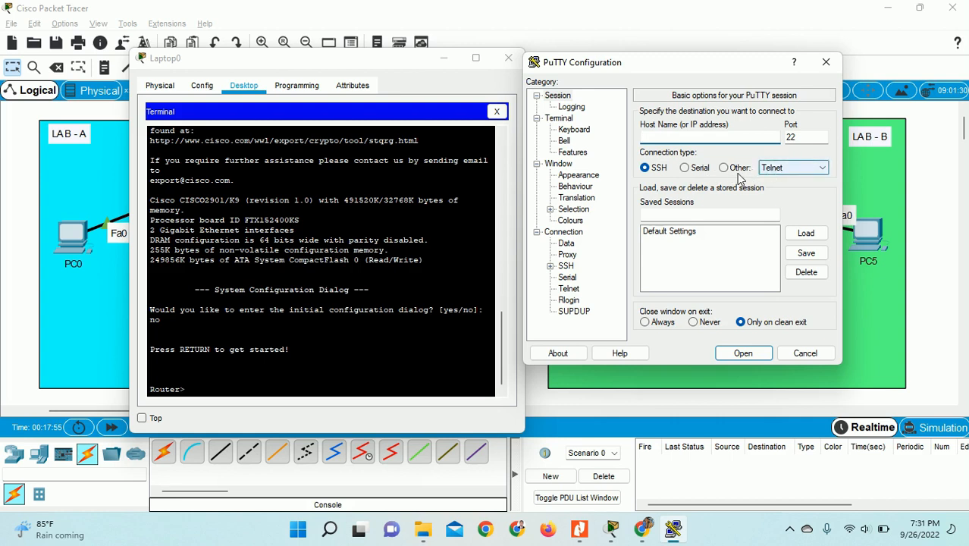
- Set PuTTY to a Serial connection on COM1 at 9600, then close it without connecting
left_click(685, 168)
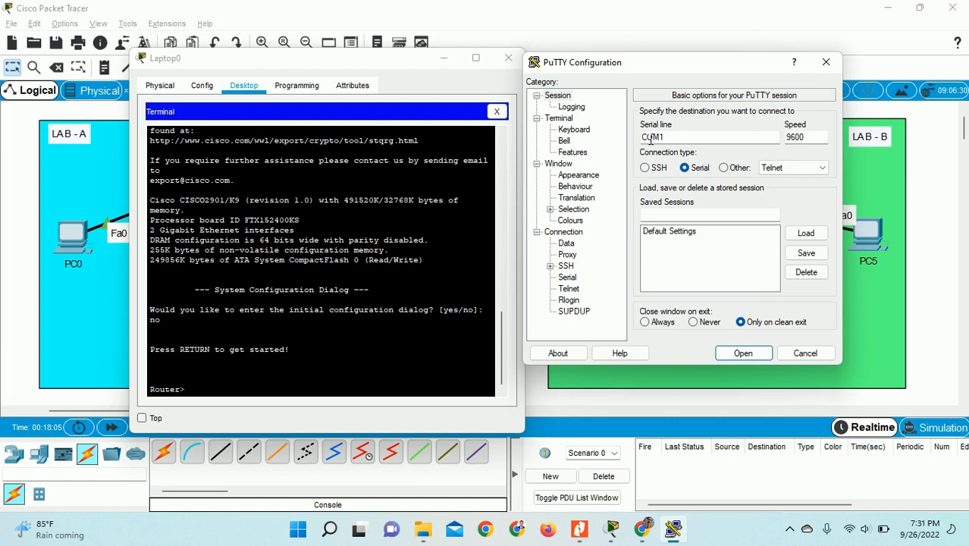
double_click(681, 138)
left_click(676, 142)
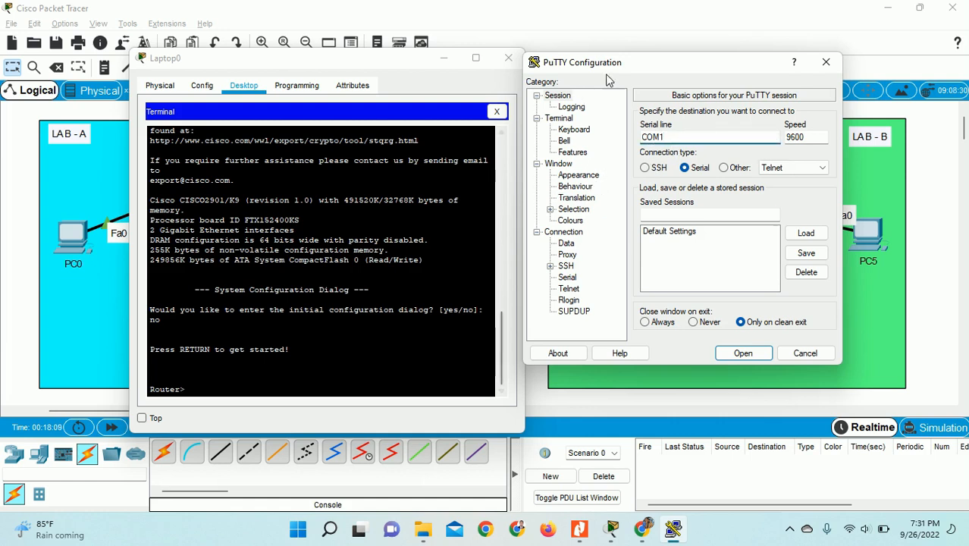
left_click_drag(640, 70, 674, 48)
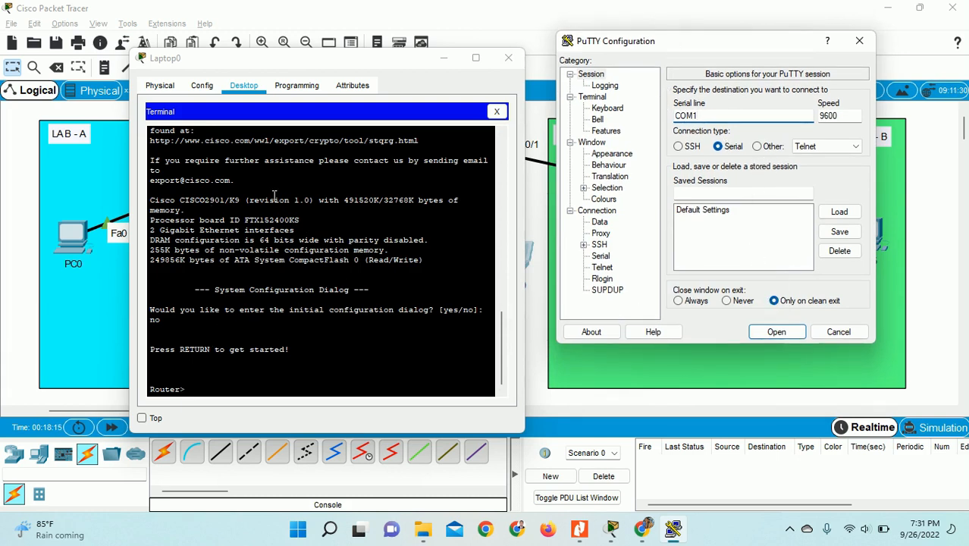
left_click(859, 40)
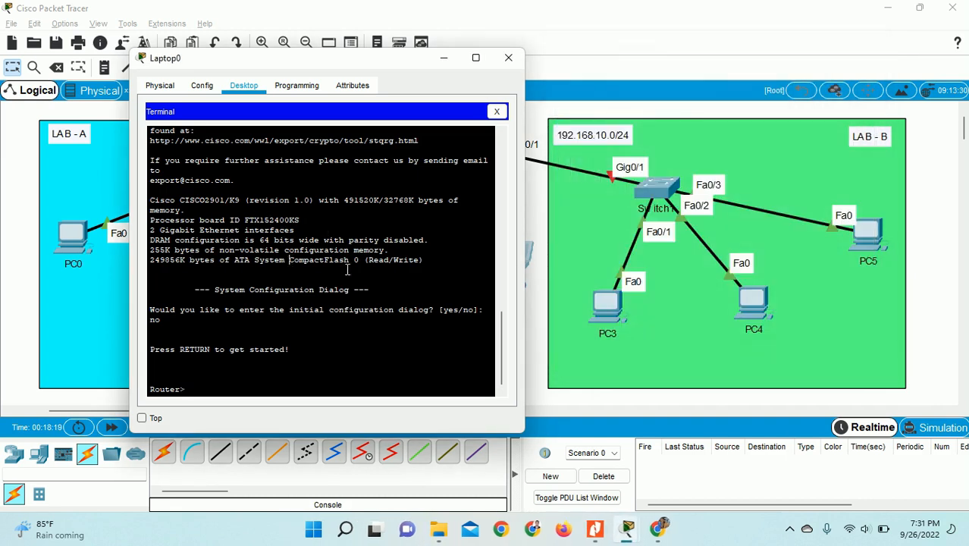
- Maximize the Laptop0 terminal window to fill the screen
left_click_drag(373, 68, 337, 50)
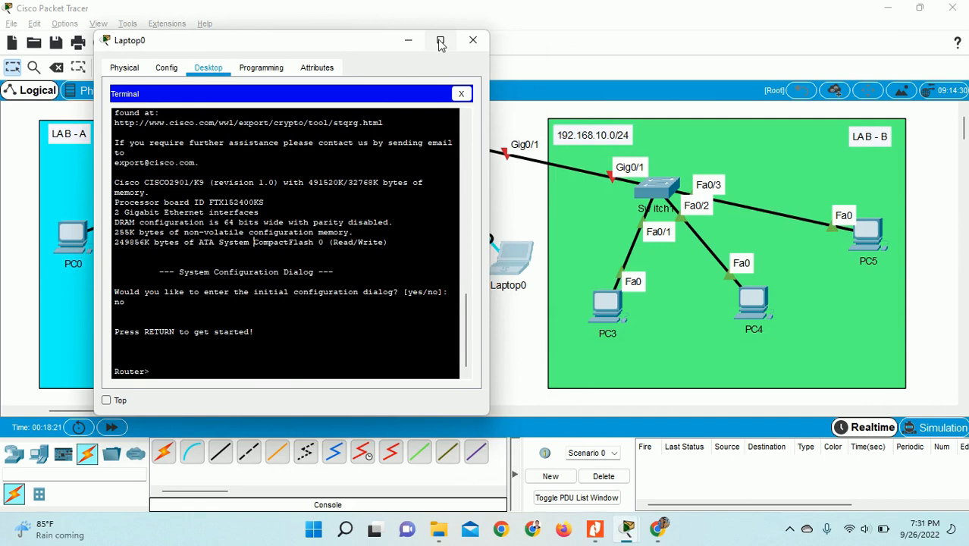
left_click(440, 40)
left_click_drag(534, 189, 540, 197)
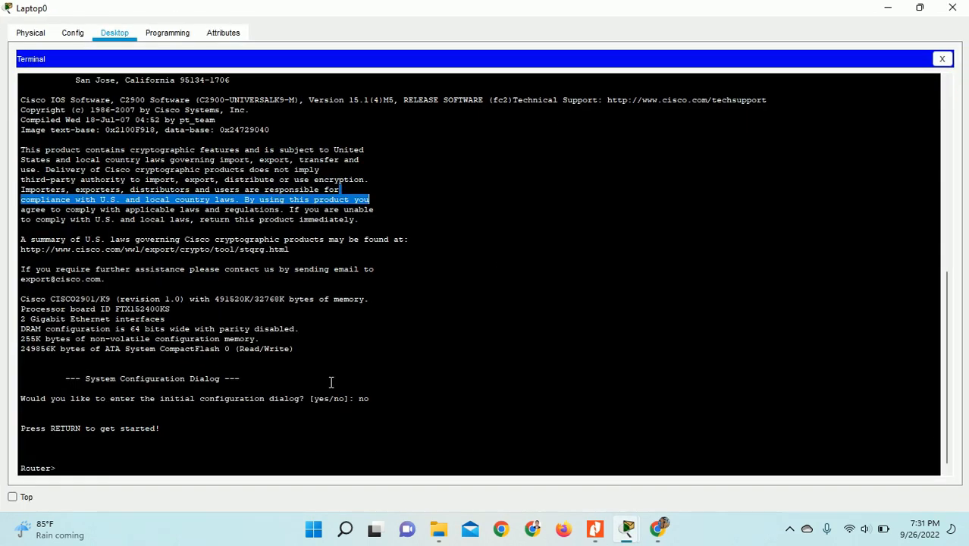
left_click(236, 466)
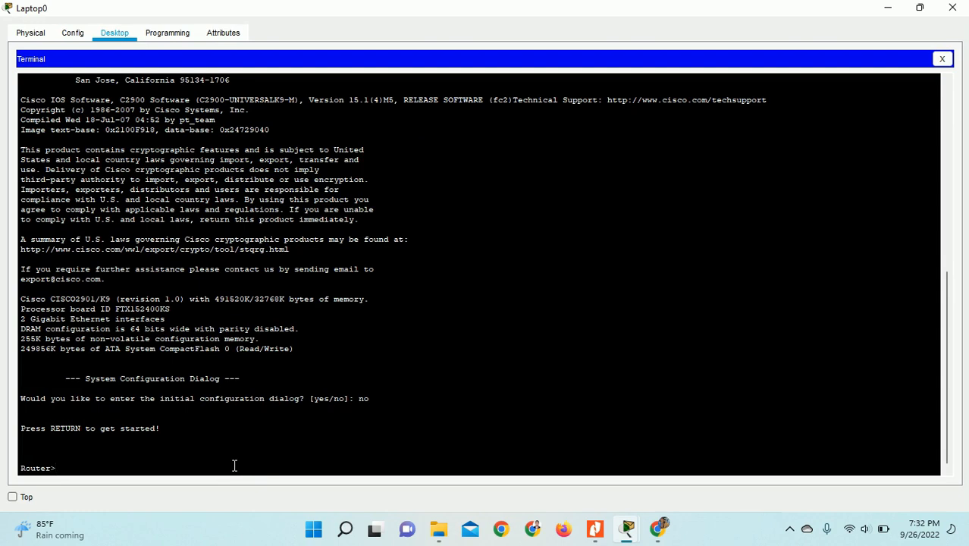
- Search Windows for 'magnifier' to find the Magnifier app
left_click(789, 529)
left_click(789, 464)
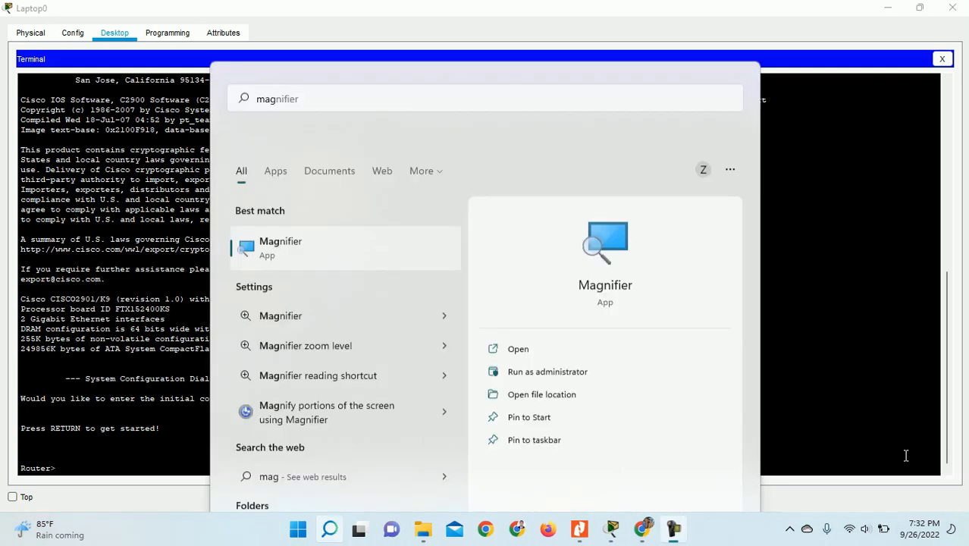
left_click(356, 540)
left_click(346, 531)
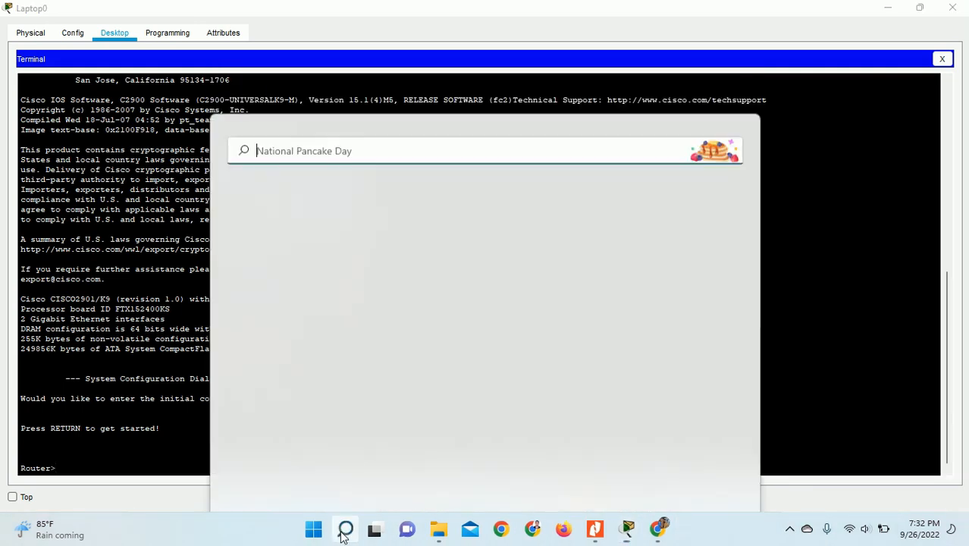
type(",")
key("BackSpace")
type("mag")
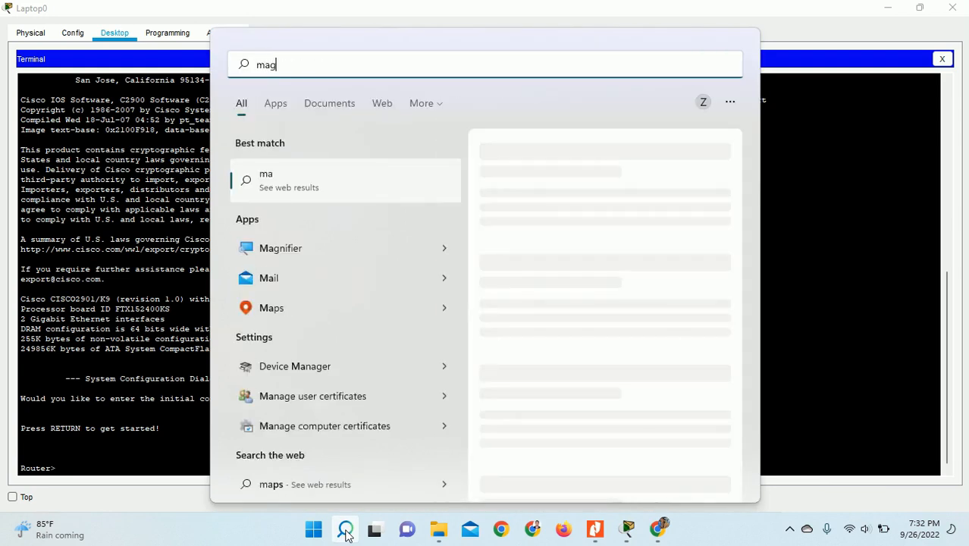
type("nifier")
- Launch Magnifier at 200% and wake the router console to a Router> prompt
left_click(291, 189)
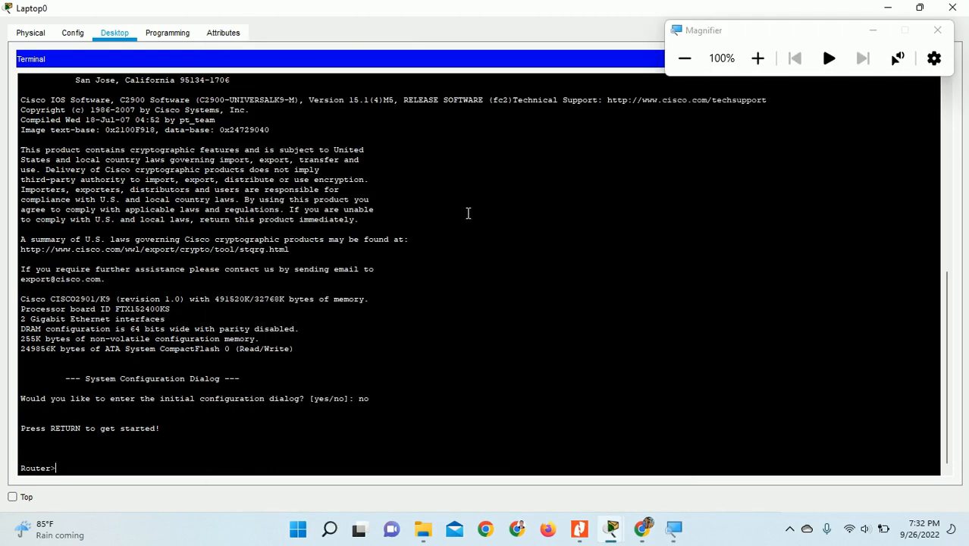
left_click(761, 68)
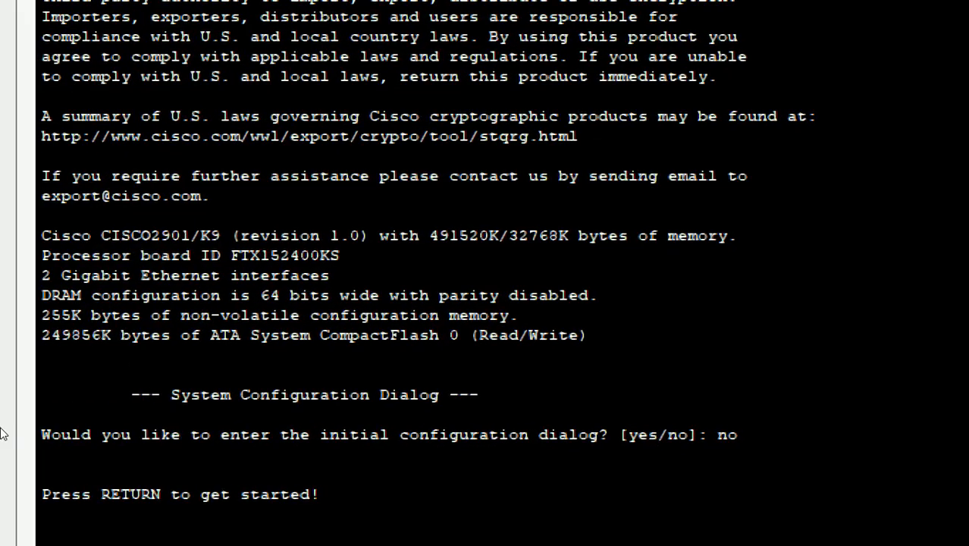
key("Return")
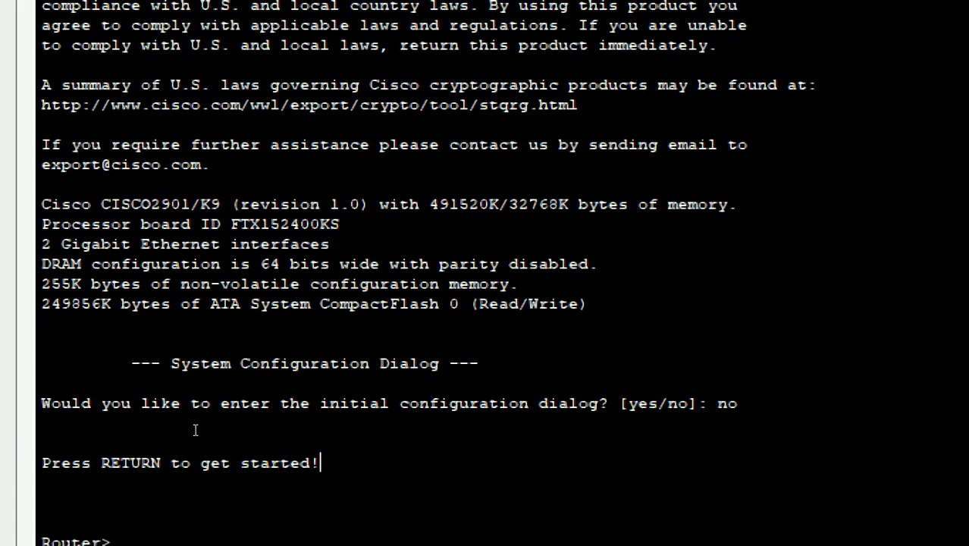
key("Return")
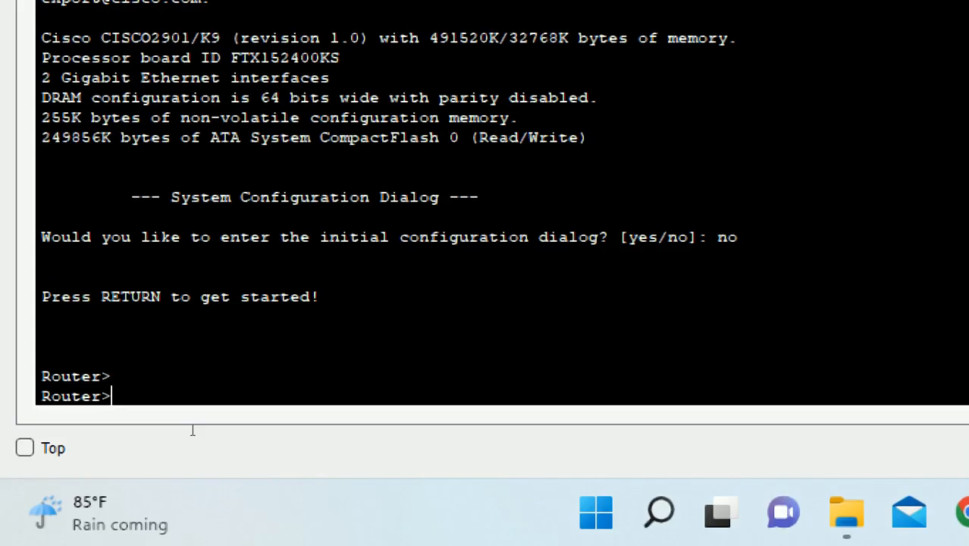
key("Return")
key("Return")
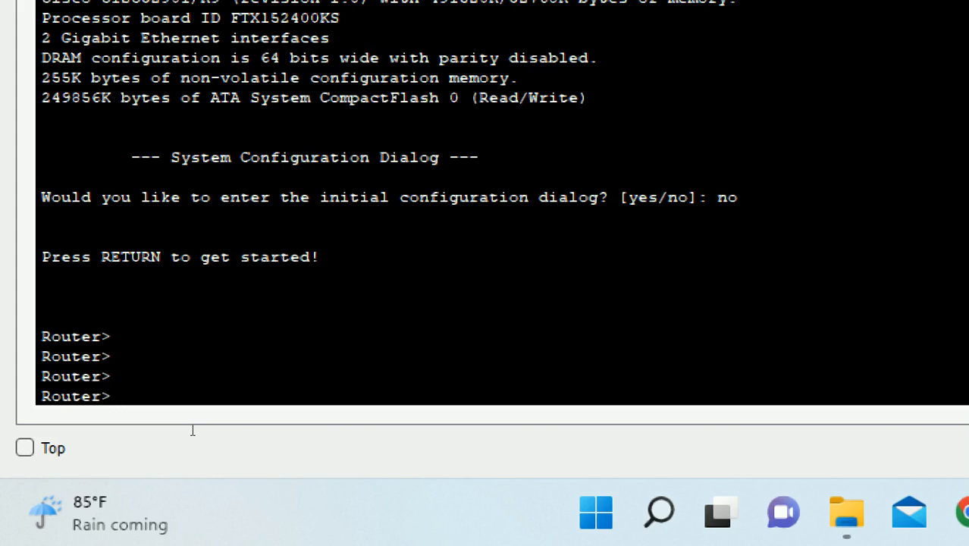
- Run enable to reach the privileged Router# prompt
type("en")
key("Tab")
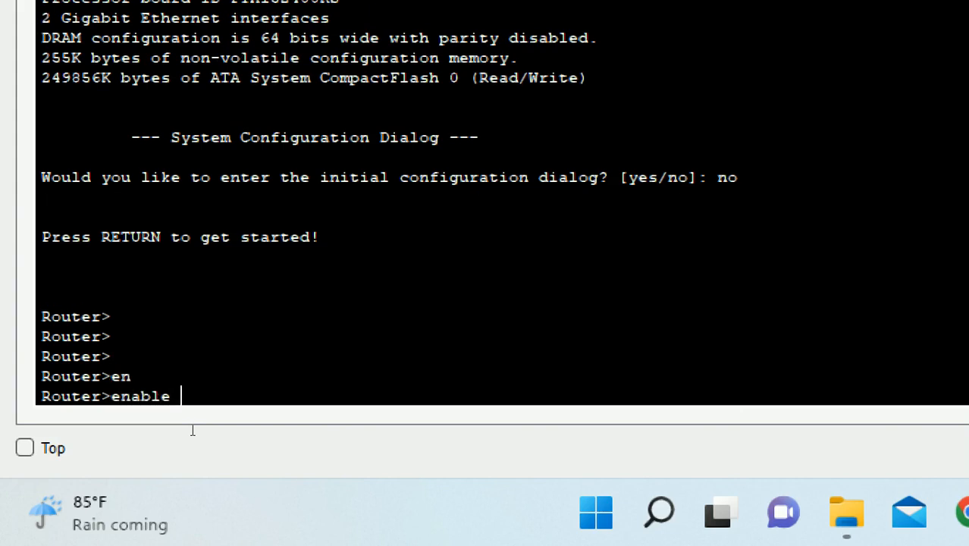
key("Return")
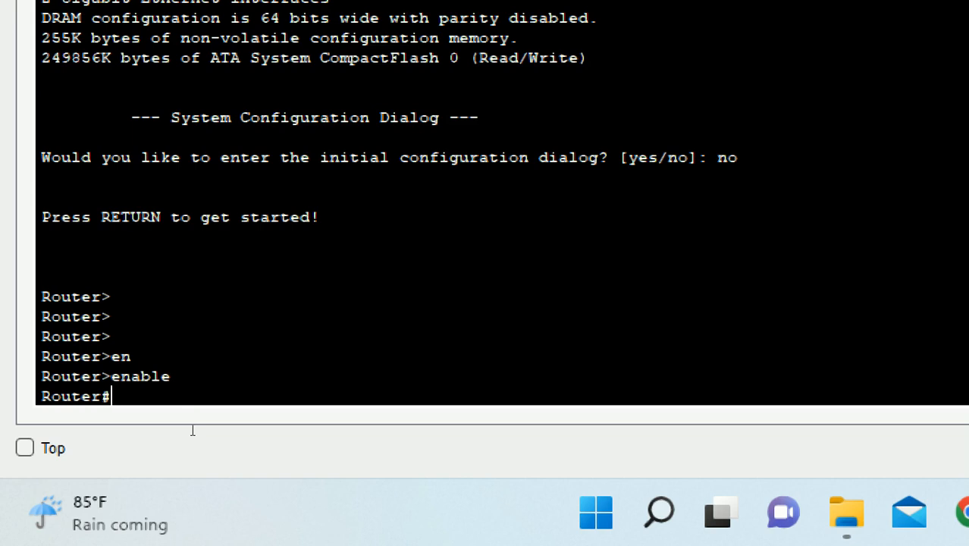
left_click_drag(42, 296, 114, 296)
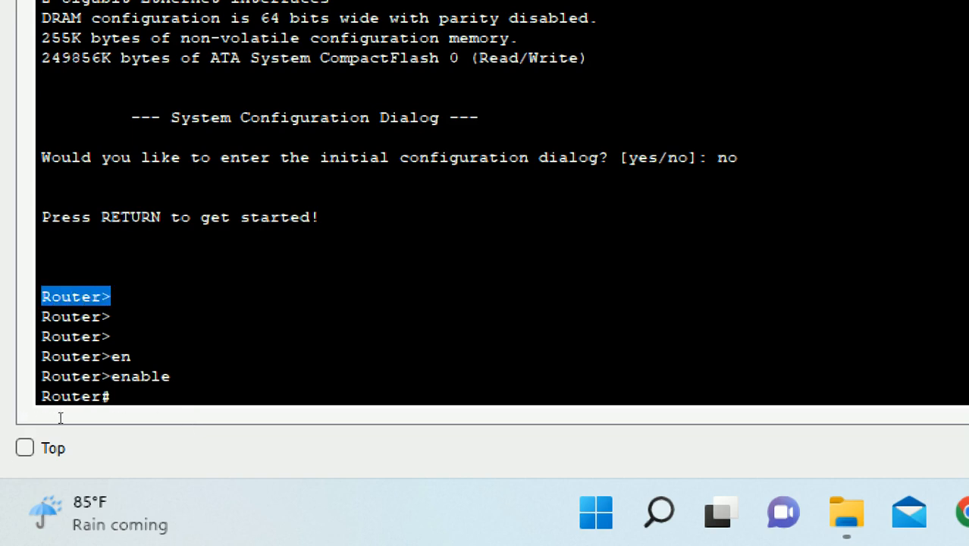
left_click(83, 396)
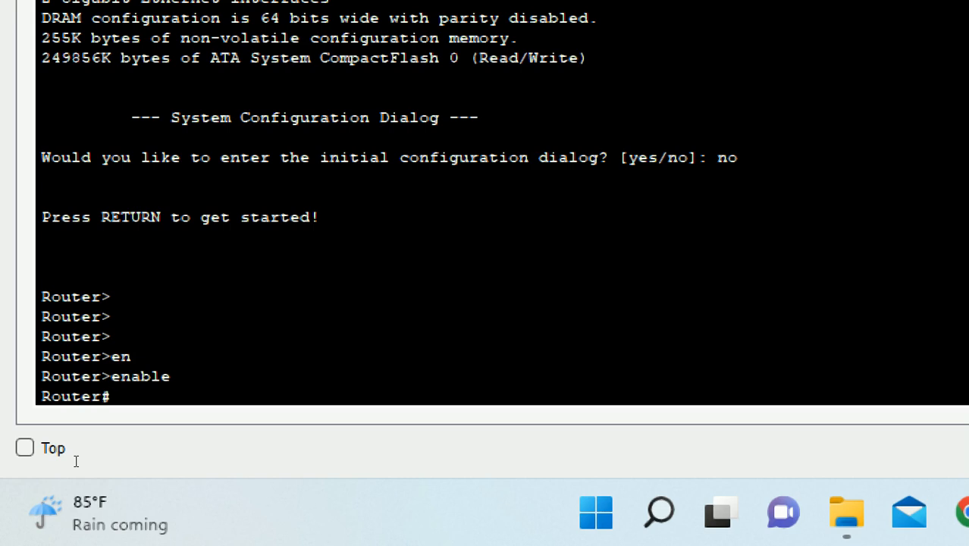
- Enter configure terminal and rename the router with hostname R1
type("con")
key("Tab")
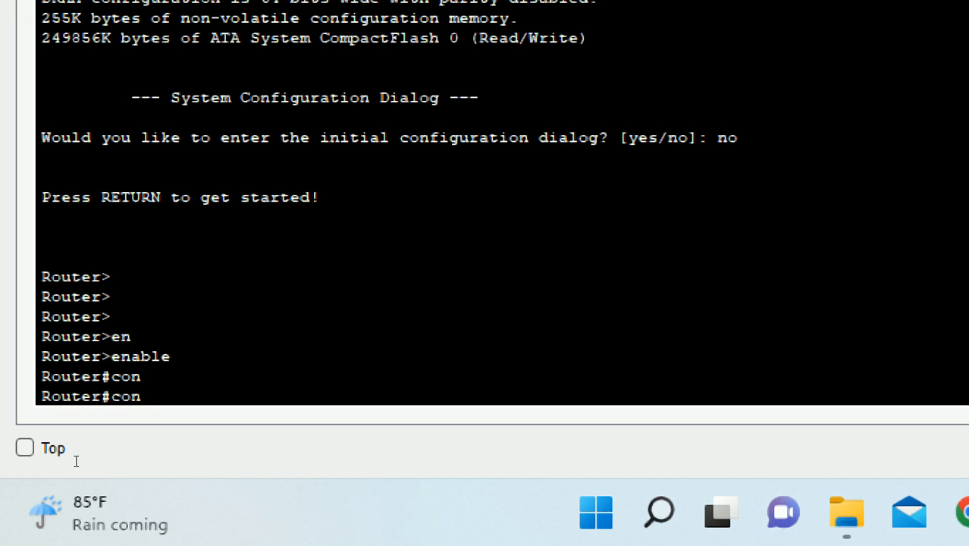
type("f")
key("Tab")
type("t")
key("Tab")
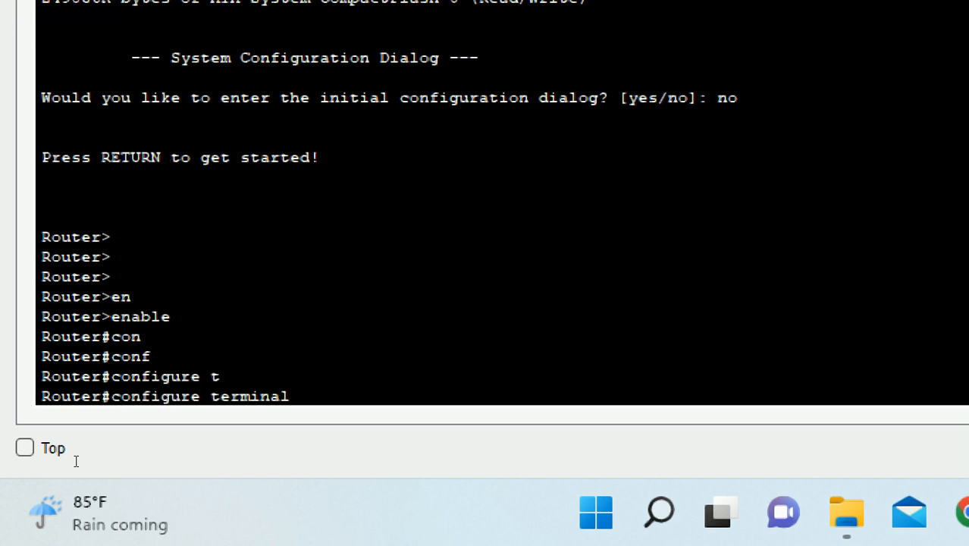
key("Return")
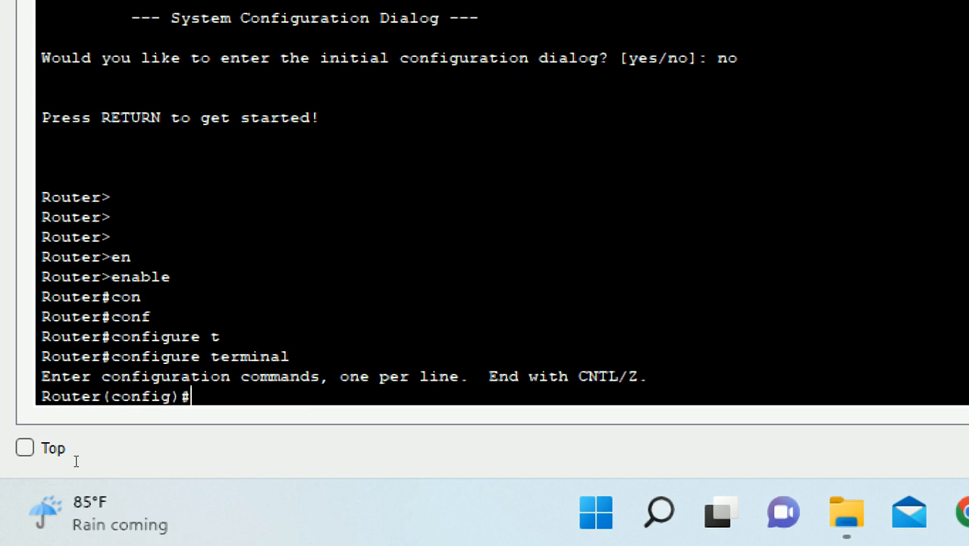
type("hos")
key("Tab")
type("R1")
key("Return")
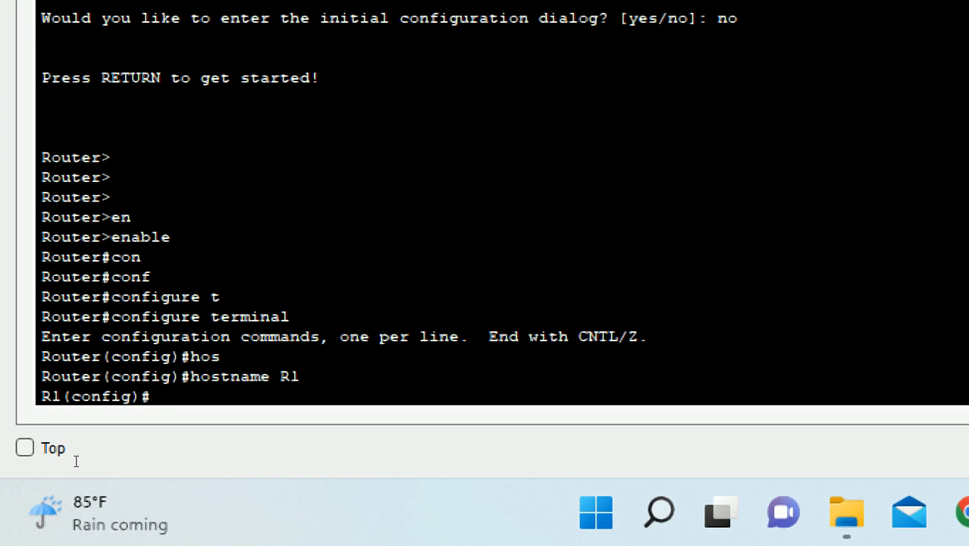
- Set the router's enable password and exit back to the R1# prompt
type("ena")
key("Tab")
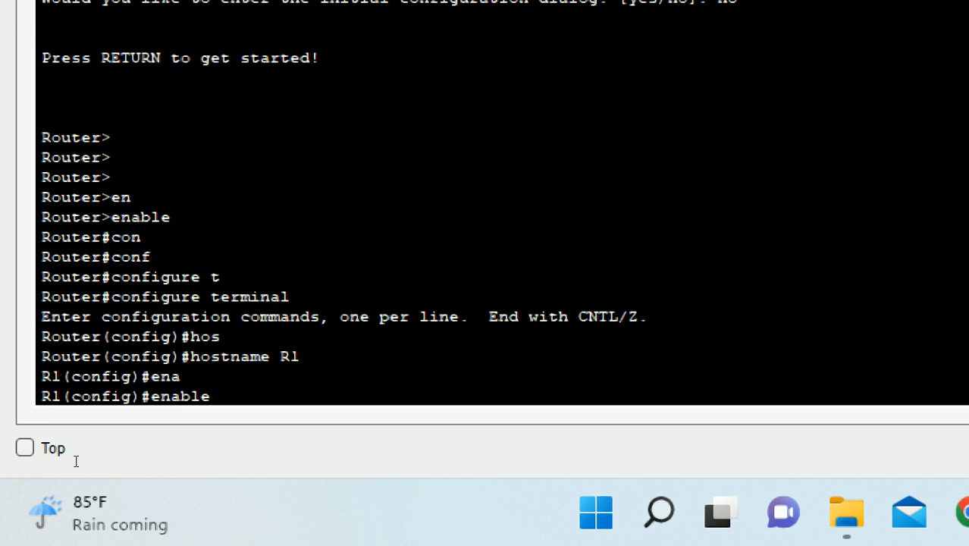
type("pass")
key("Tab")
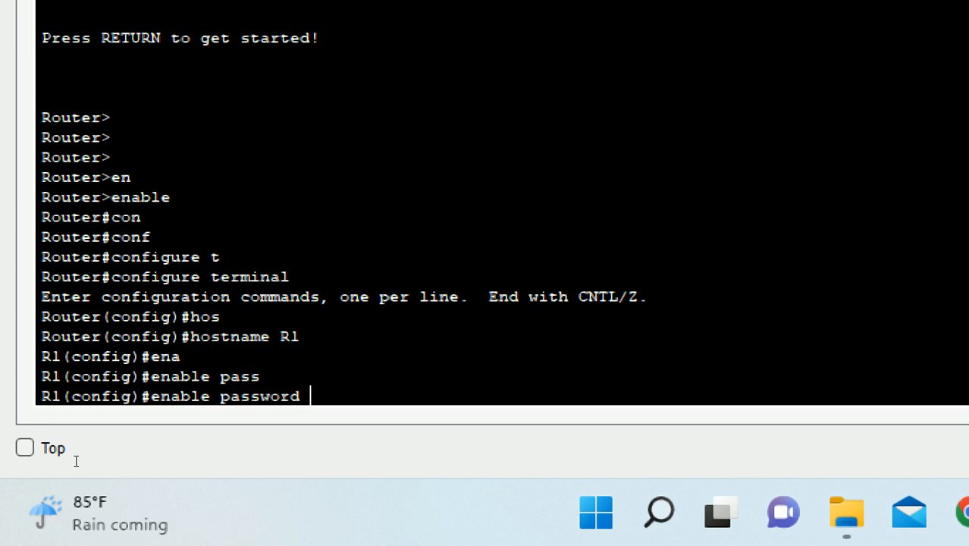
type("cisco")
key("Return")
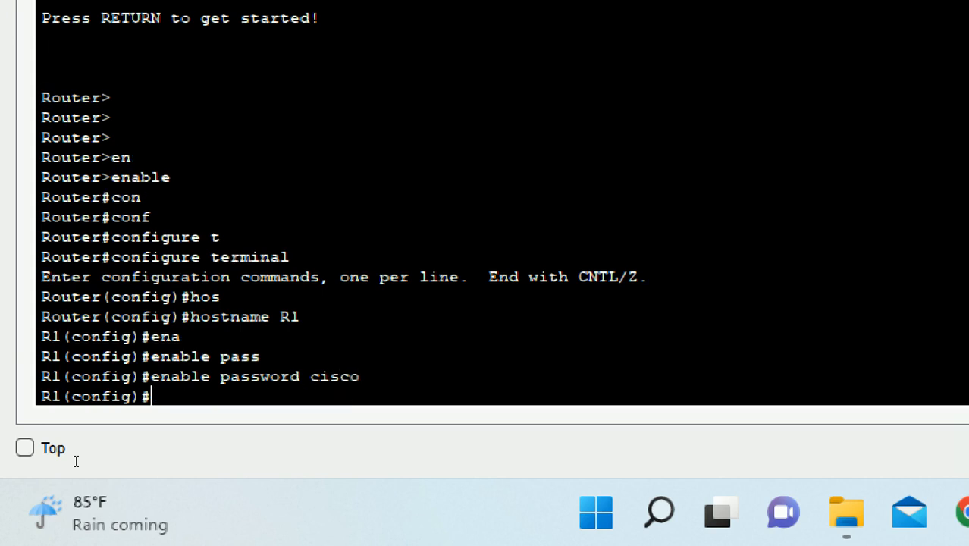
type("exit")
key("Return")
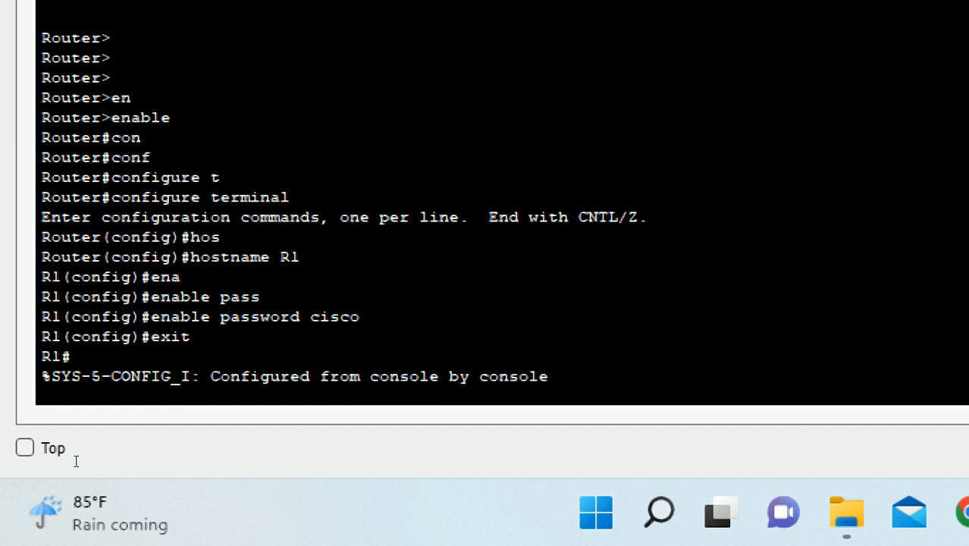
key("Return")
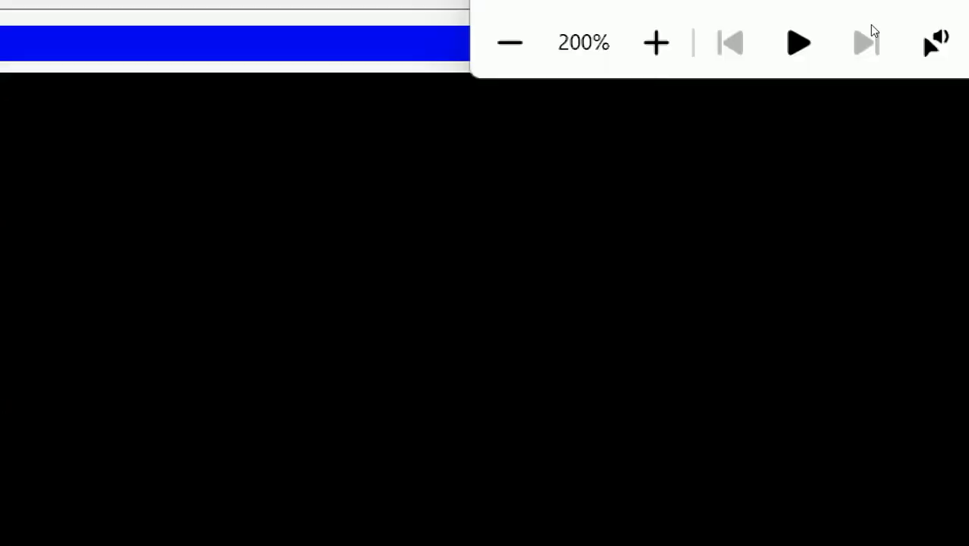
- Reset magnification, shrink and move the Laptop0 window to reveal R1, then magnify again
key("super+minus")
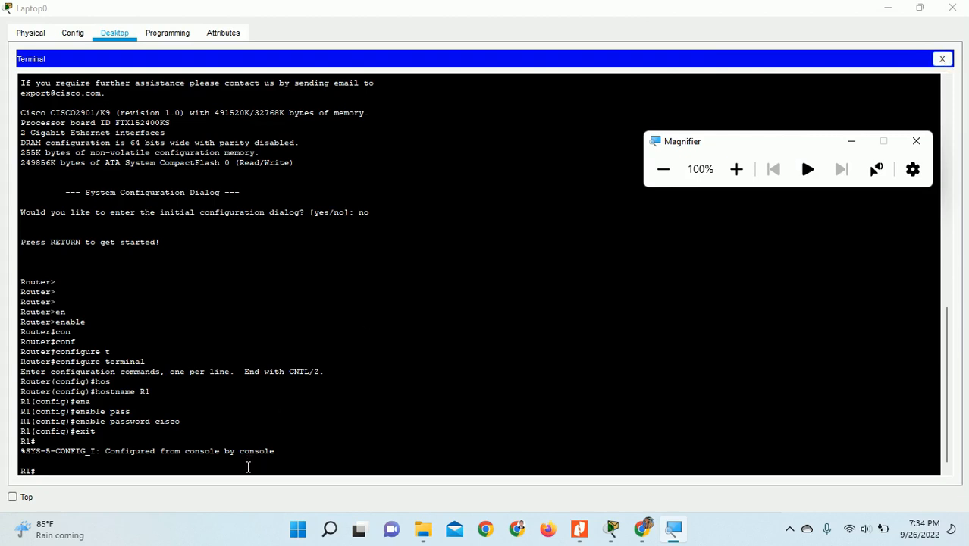
left_click(919, 8)
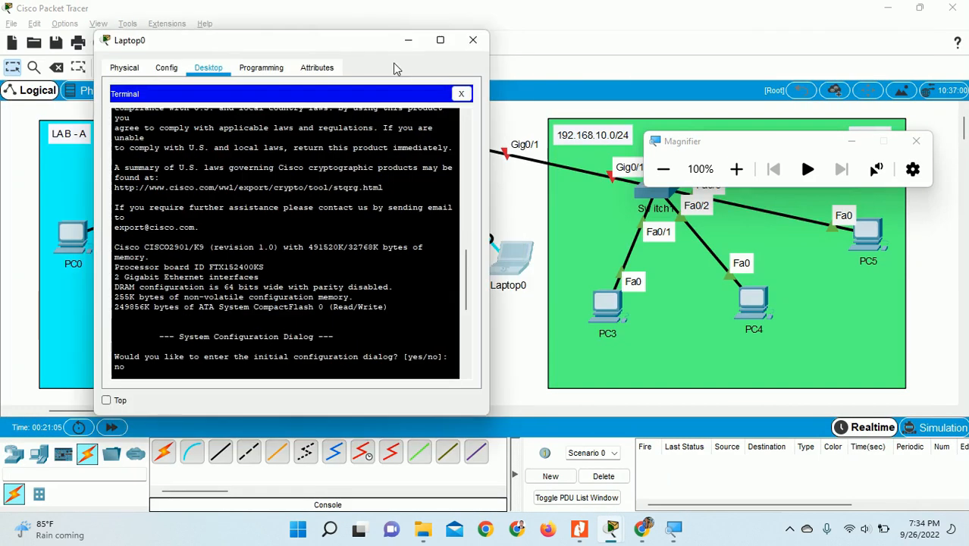
left_click_drag(349, 42, 312, 73)
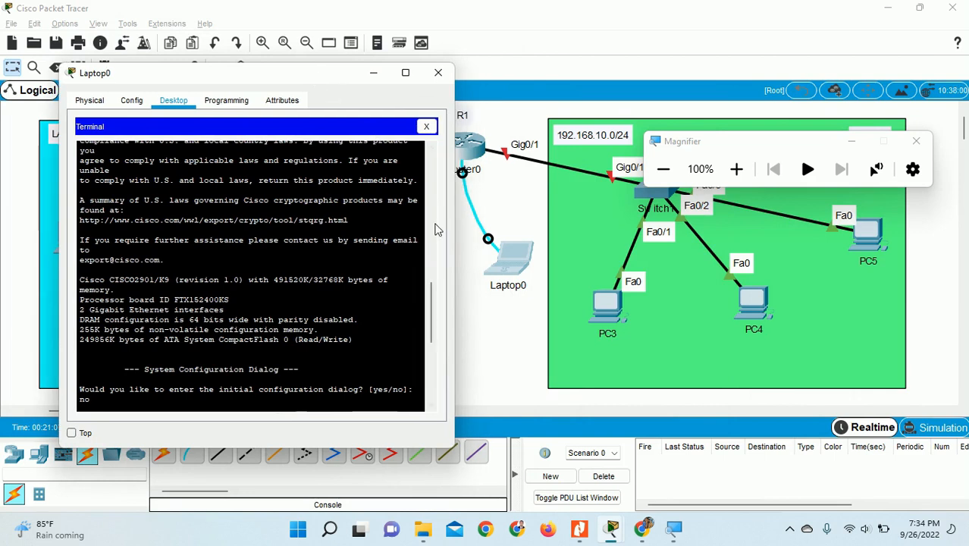
scroll(279, 227, "down", 9)
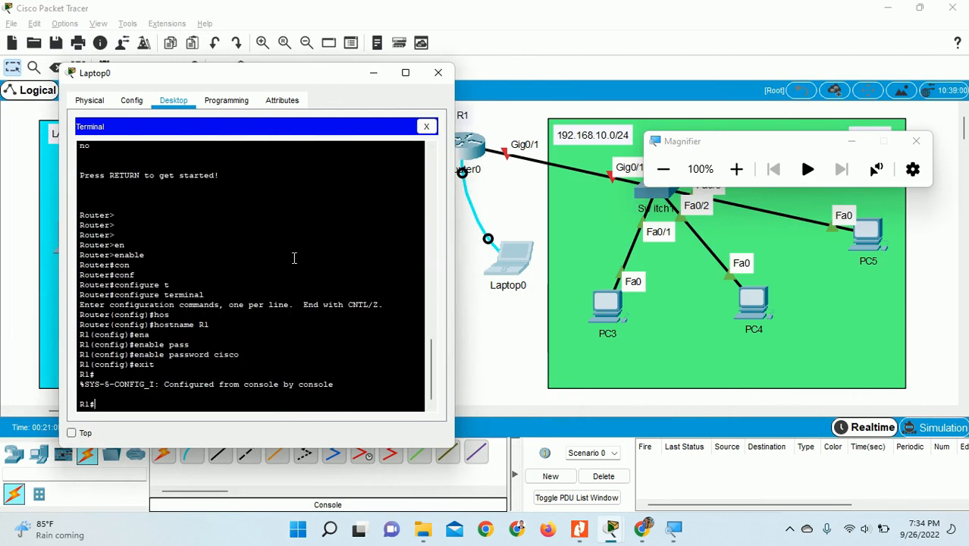
left_click(736, 168)
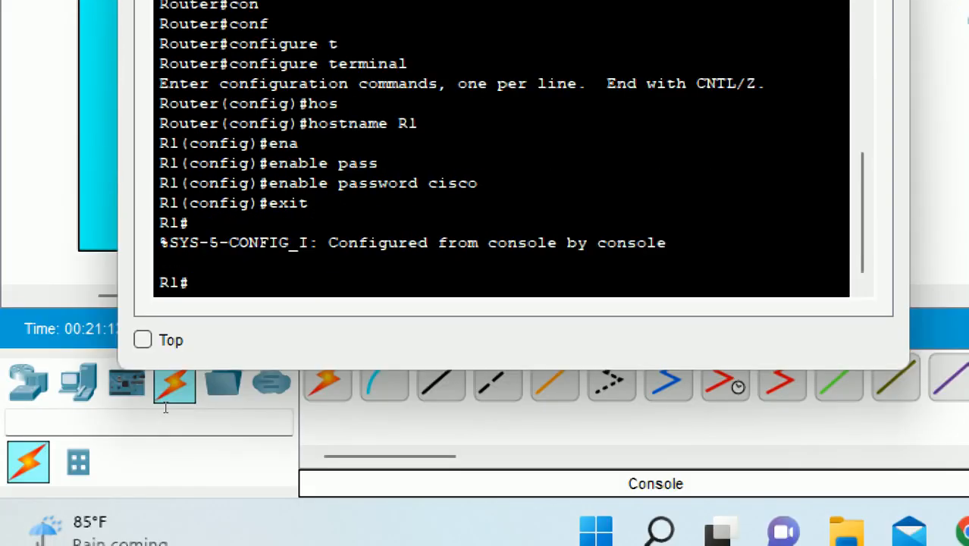
- End the R1 console session, then run enable and enter the enable password
type("exit")
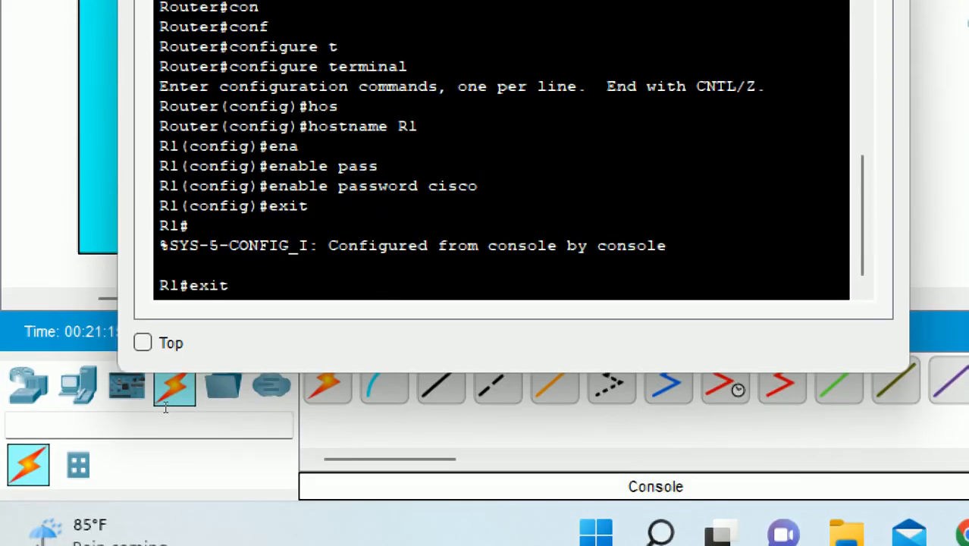
key("Return")
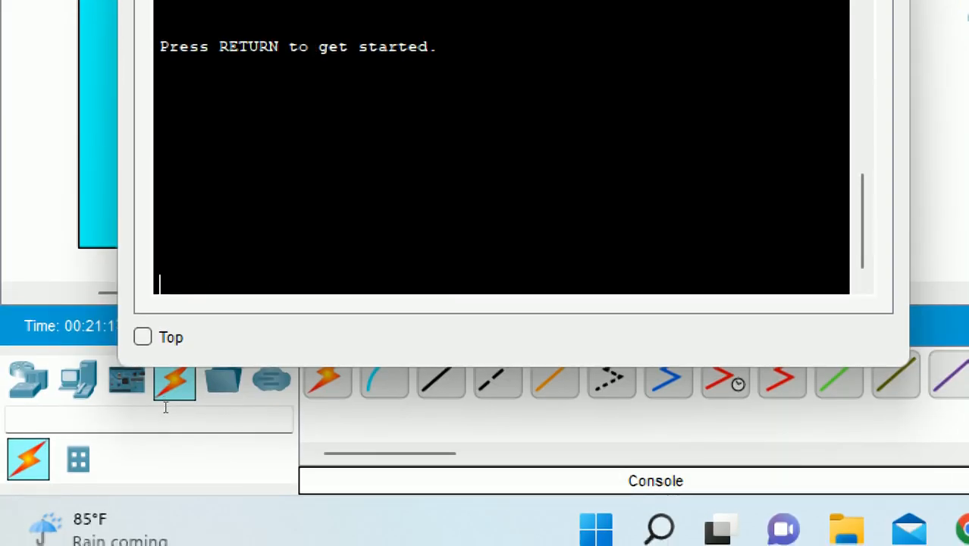
key("Return")
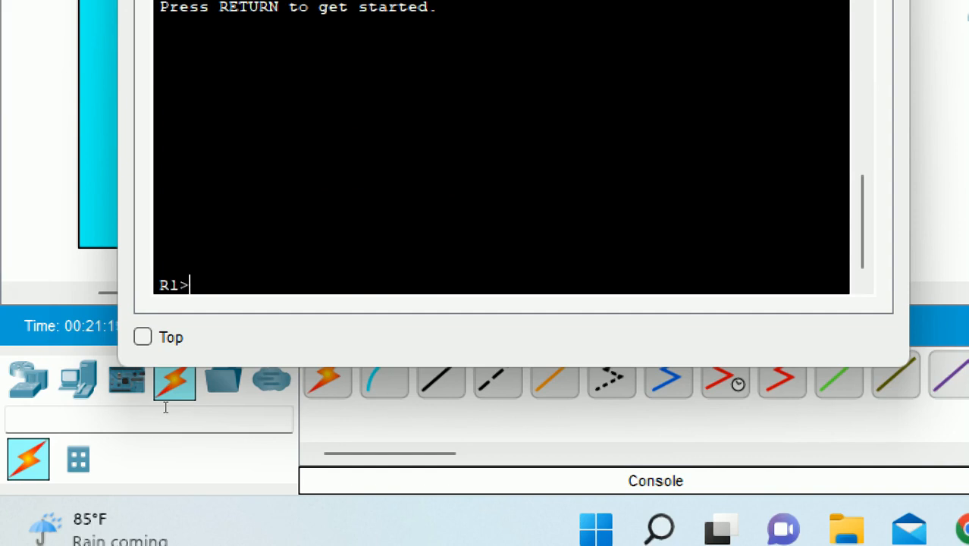
type("en")
key("Tab")
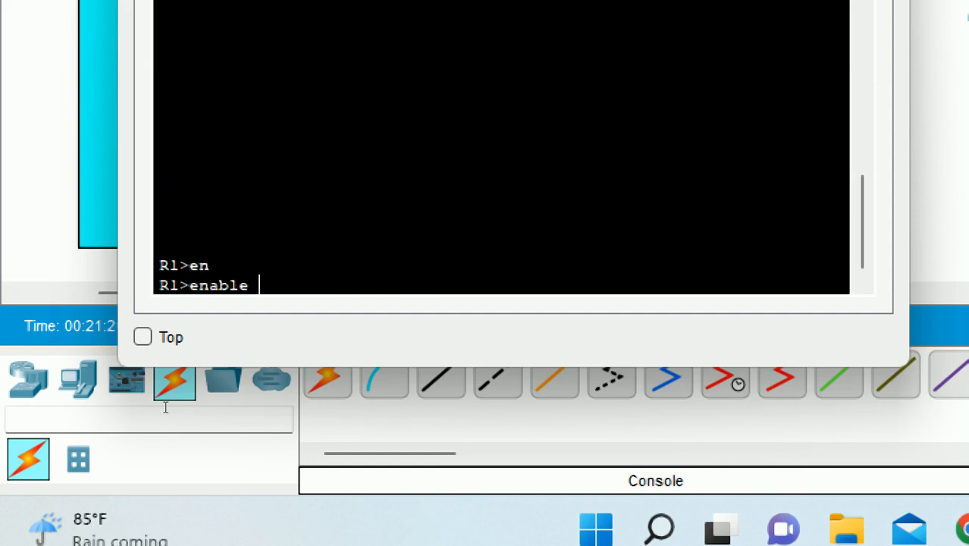
key("Return")
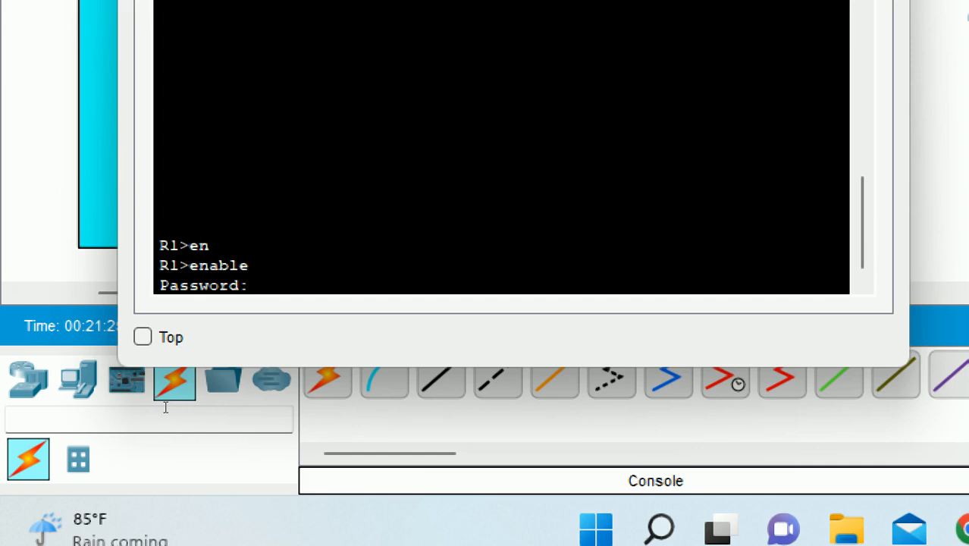
key("Return")
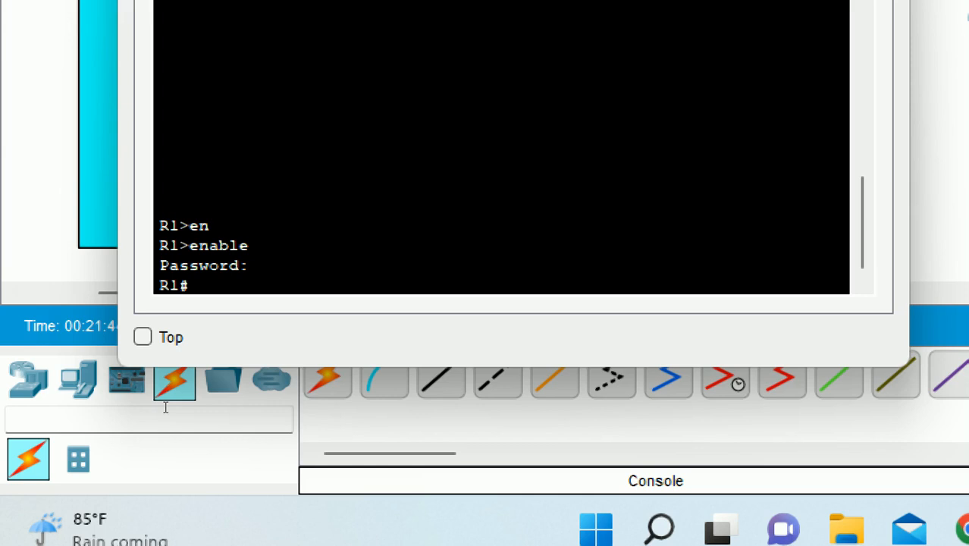
- Enter global configuration mode with configure terminal
type("conf")
key("Tab")
type("t")
key("Tab")
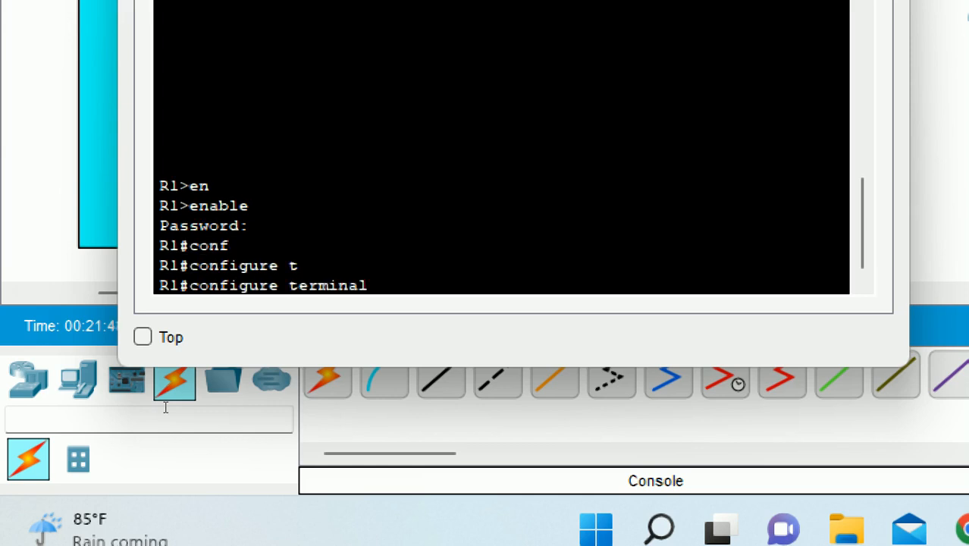
key("Return")
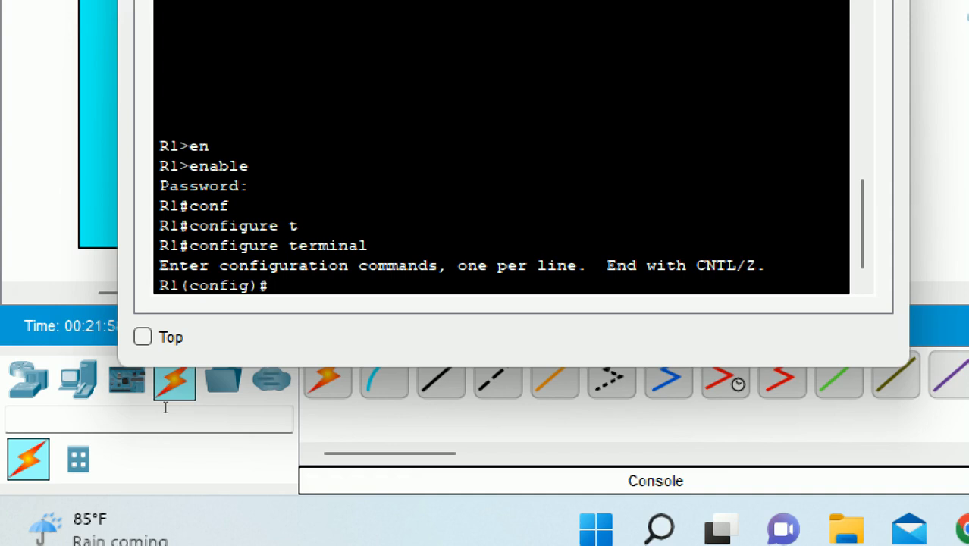
- On line console 0, set the console password, enable login, and exit
type("line co")
key("Tab")
type("0")
key("Return")
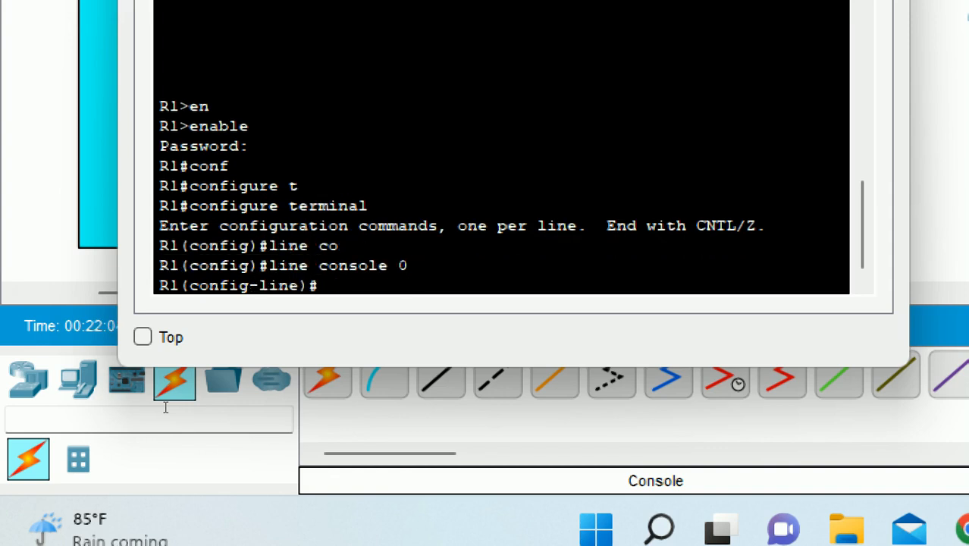
type("pass")
key("Tab")
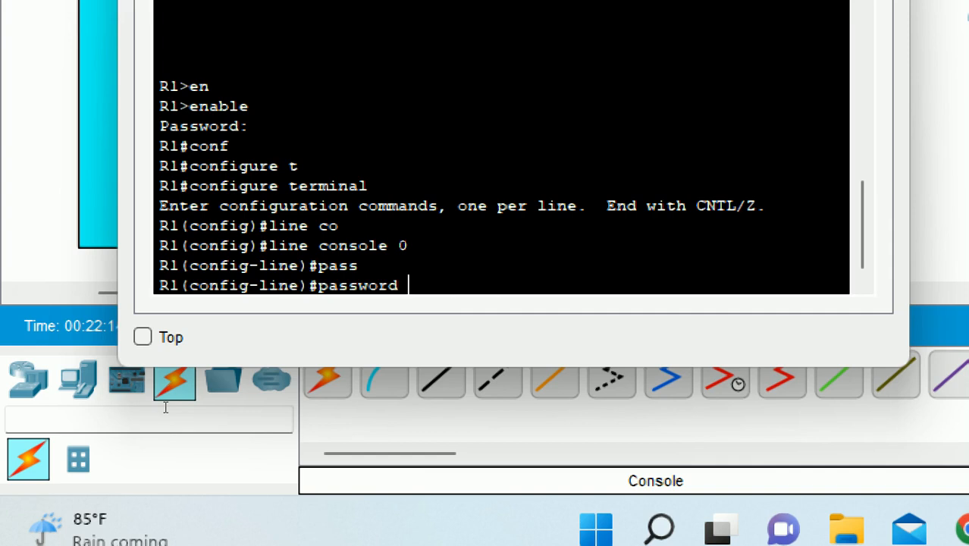
type("sisteminformasi")
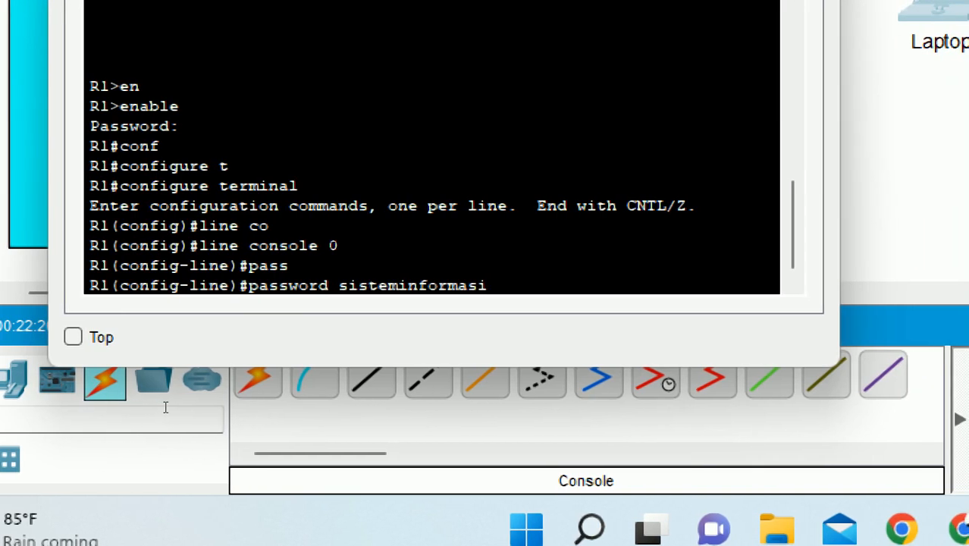
key("Return")
type("login")
key("Return")
type("exit")
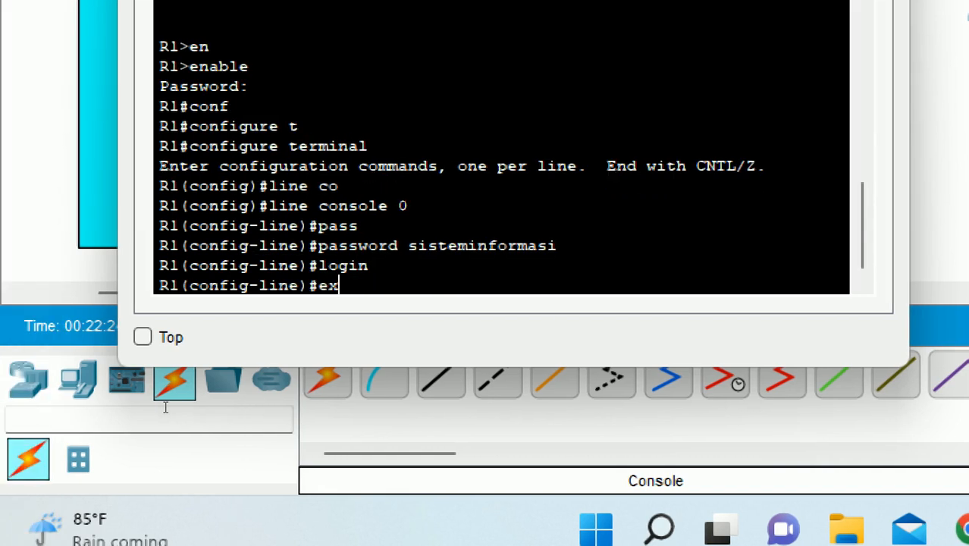
key("Return")
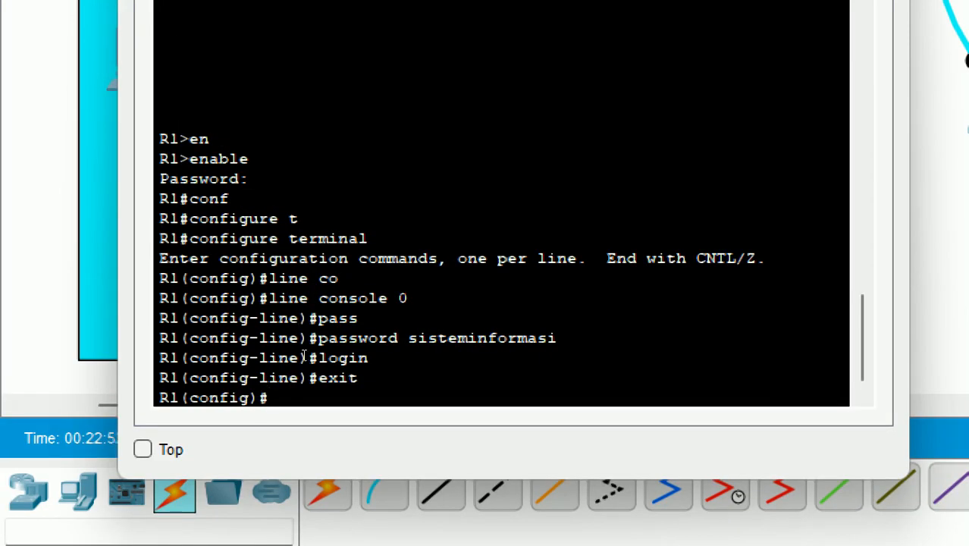
- Log out of R1 and log back in with the console password, then the enable password
type("exit")
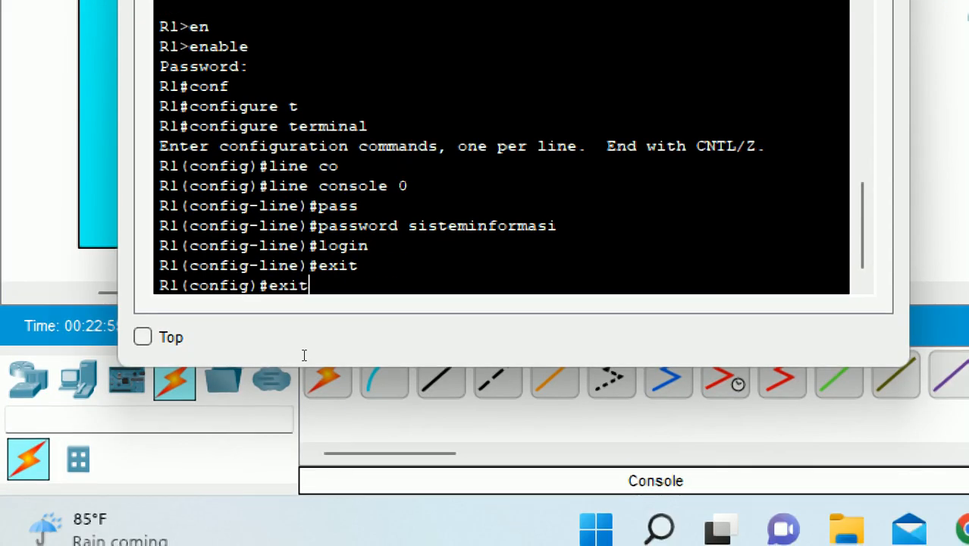
key("Return")
key("Return")
type("exit")
key("Return")
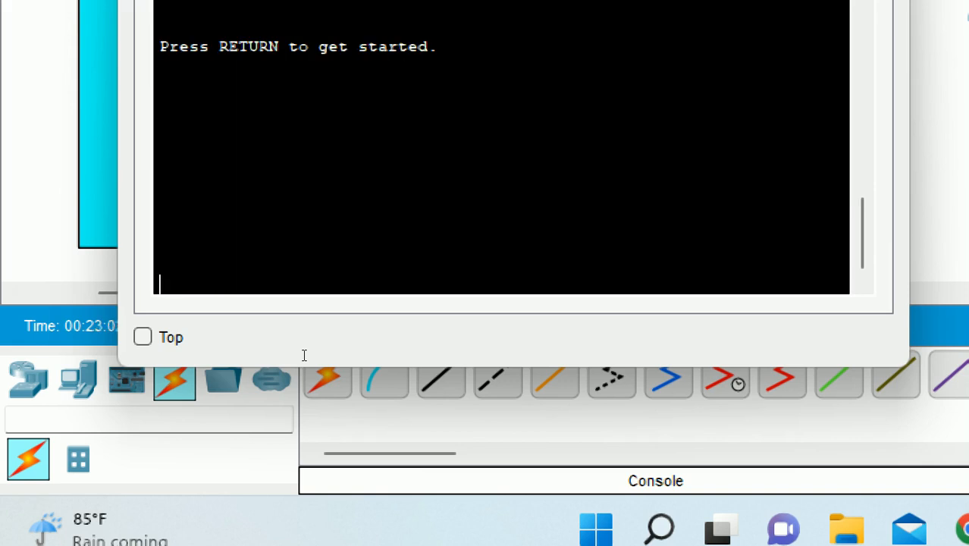
key("Return")
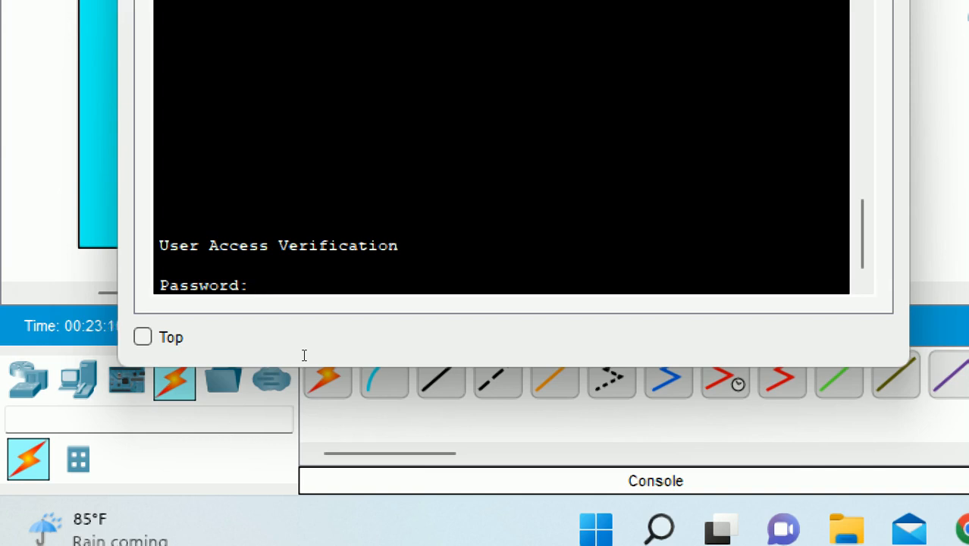
key("Return")
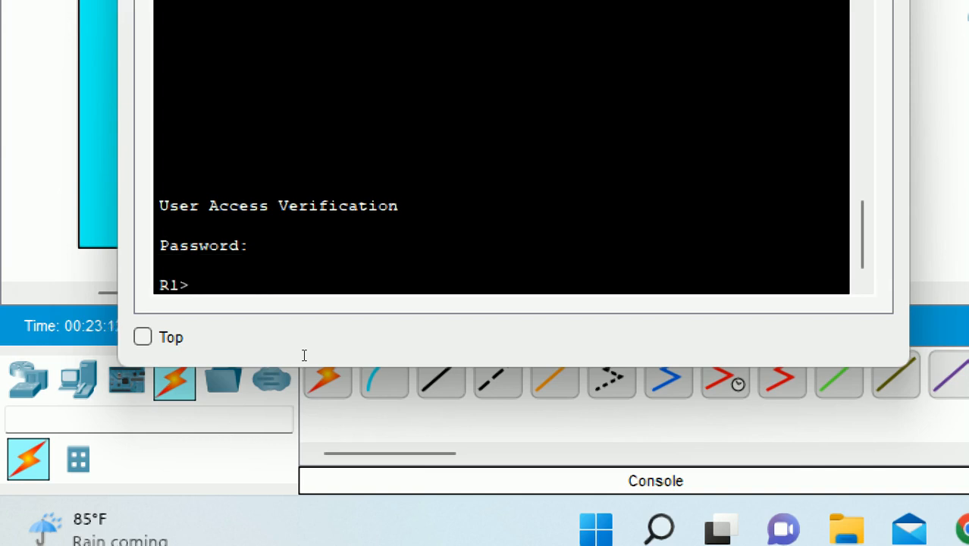
type("ena")
key("Tab")
key("Return")
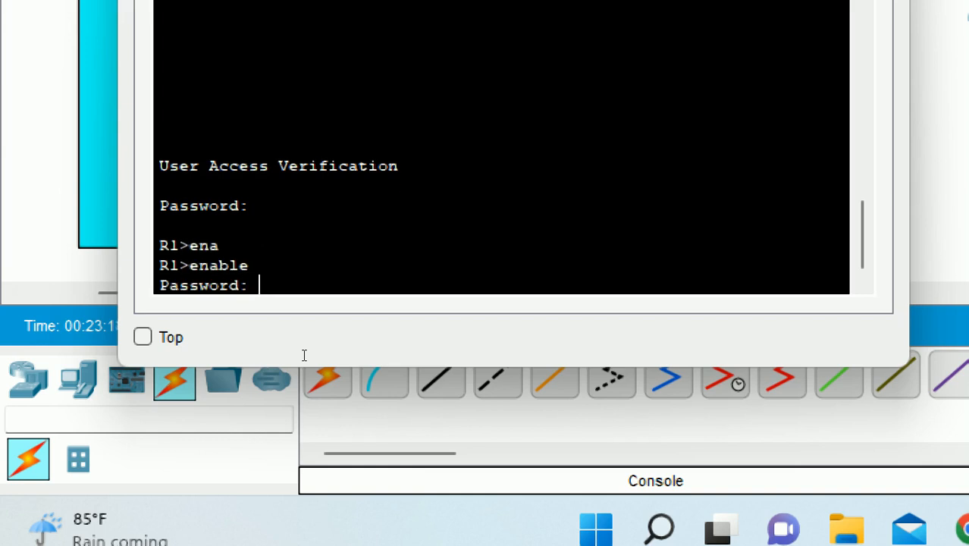
key("Return")
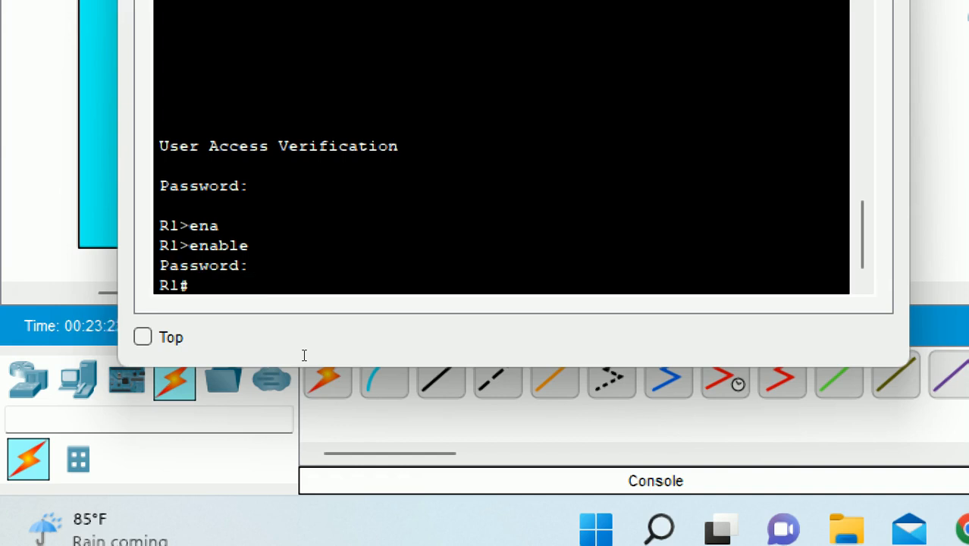
- Enter global configuration mode with configure terminal
type("conf")
key("Tab")
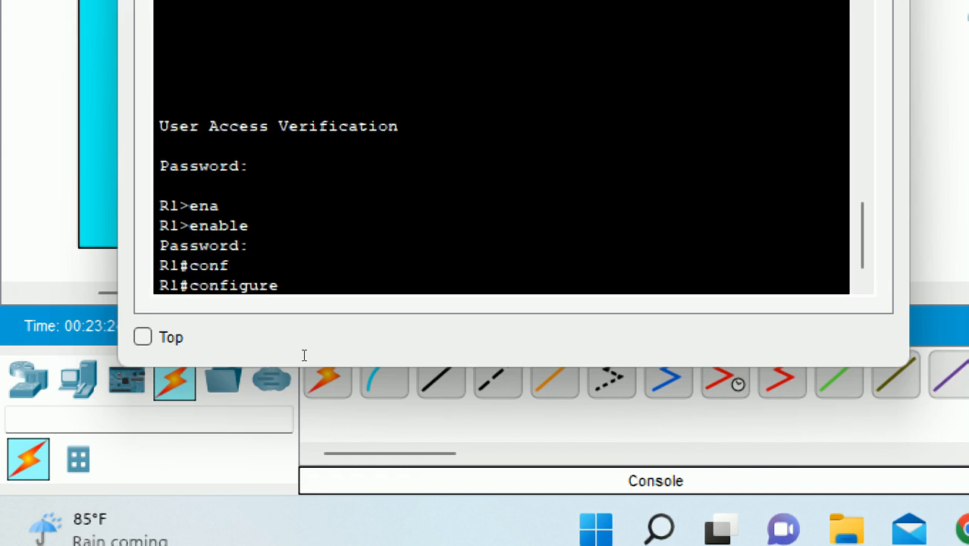
type("t")
key("Tab")
key("Return")
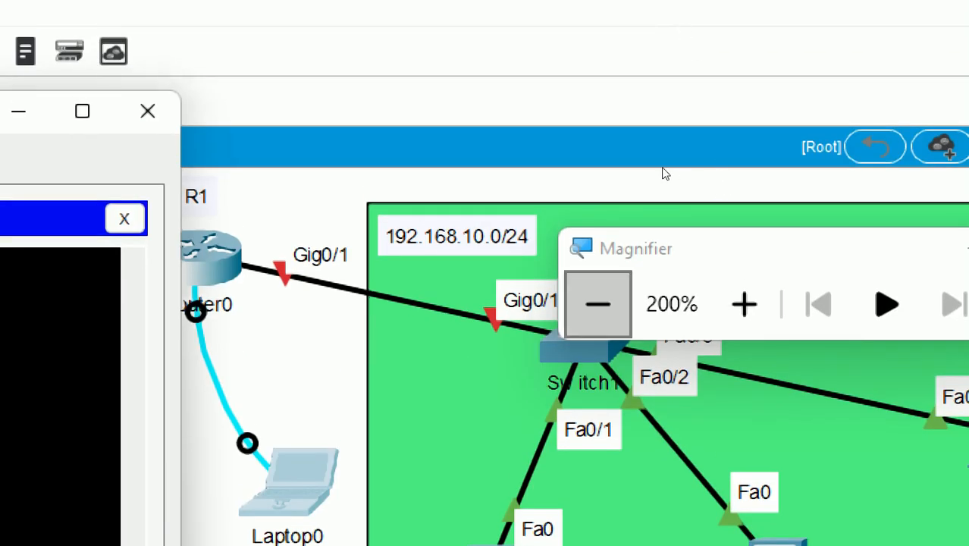
left_click(662, 174)
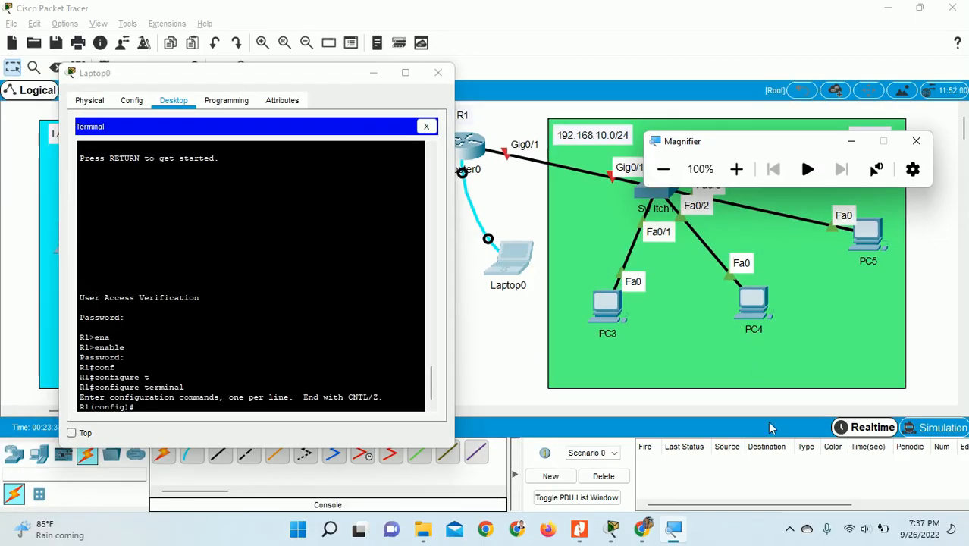
- Re-enable magnification and exit R1(config)# back to the privileged R1# prompt
left_click(789, 535)
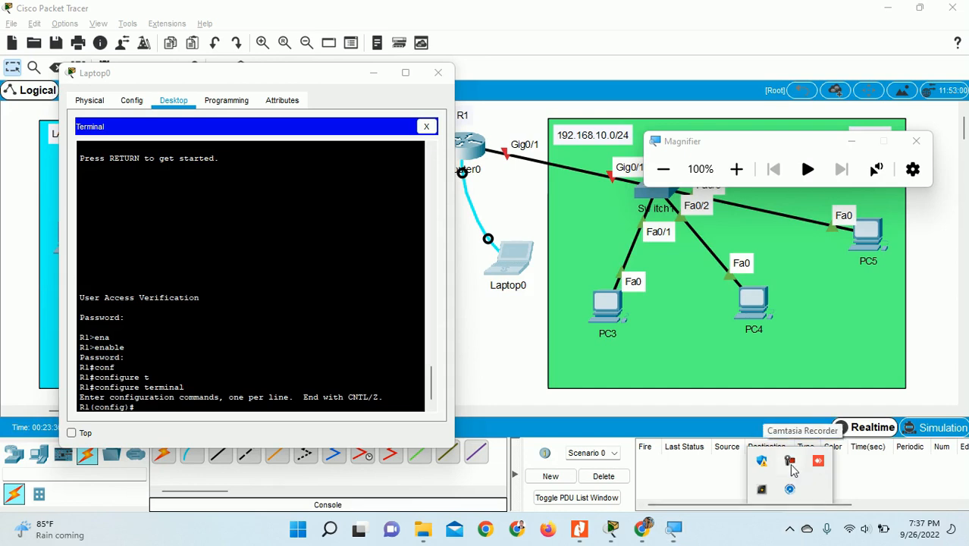
left_click(796, 470)
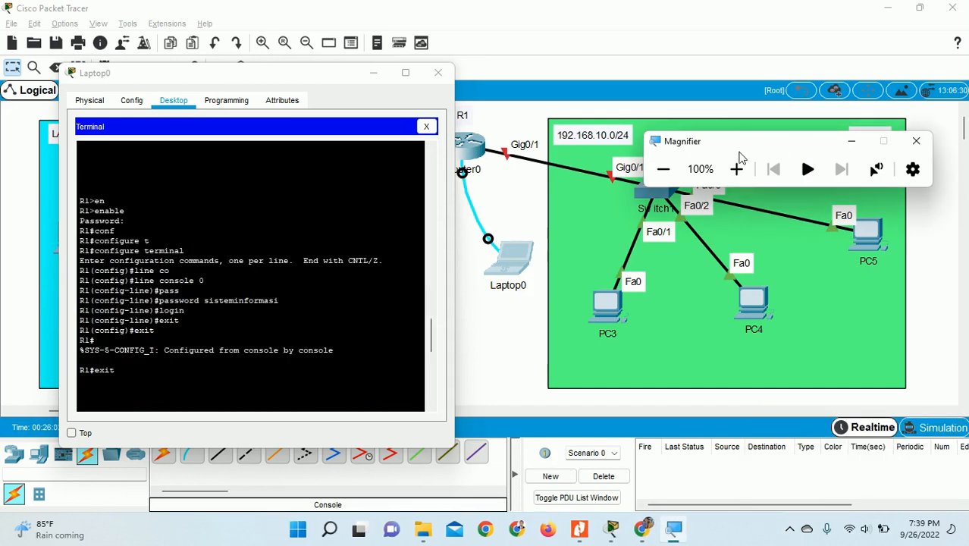
left_click(736, 168)
type("exit")
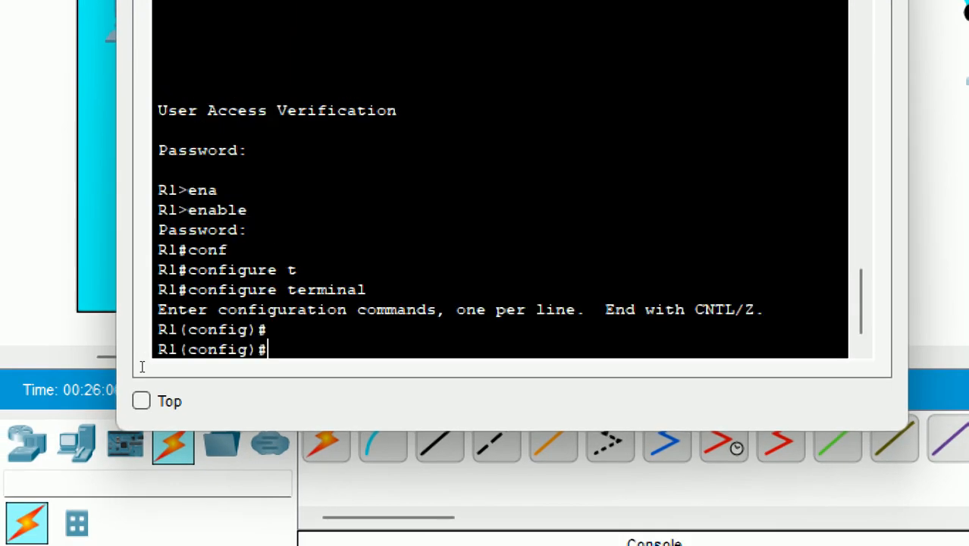
key("Return")
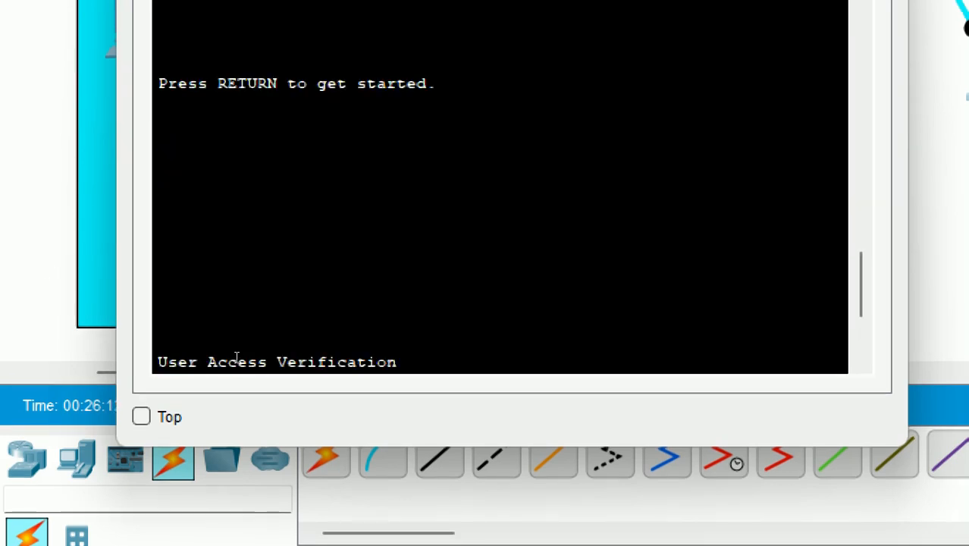
scroll(231, 358, "up", 5)
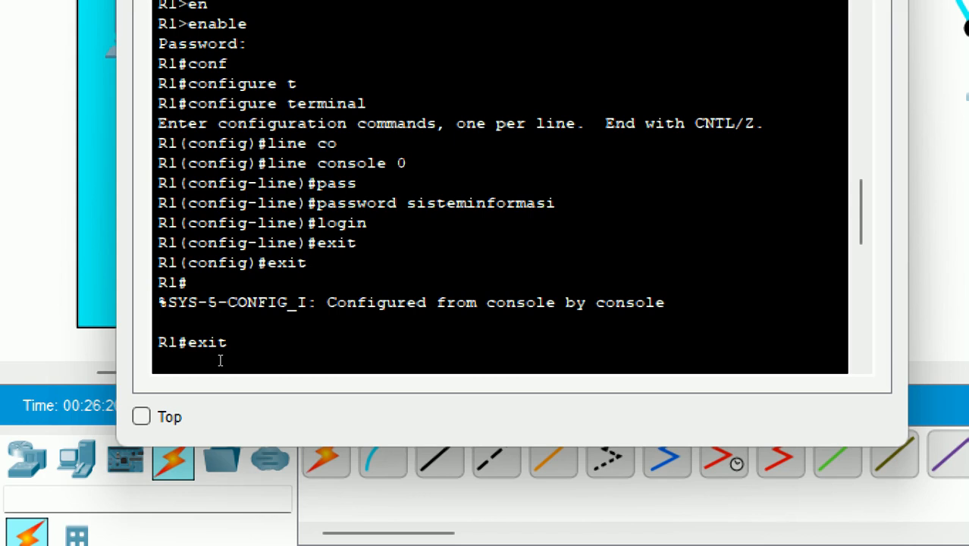
key("Return")
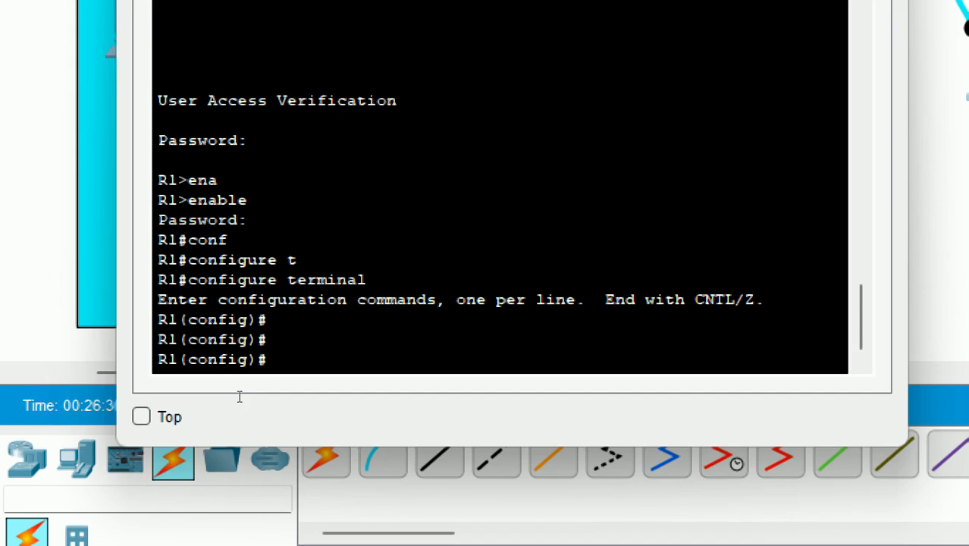
type("exit")
key("Return")
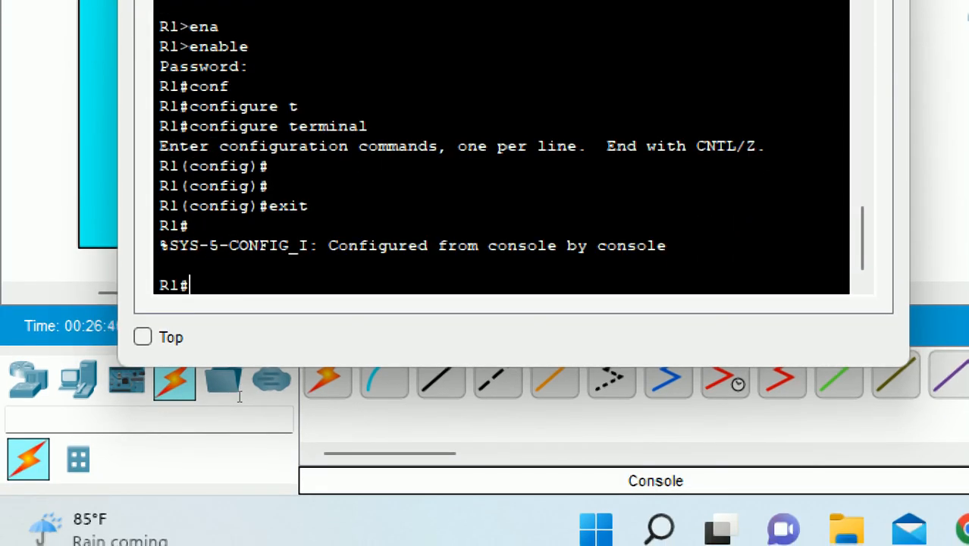
- Run show running-config and highlight the hostname R1 and enable password lines
type("sh")
key("Tab")
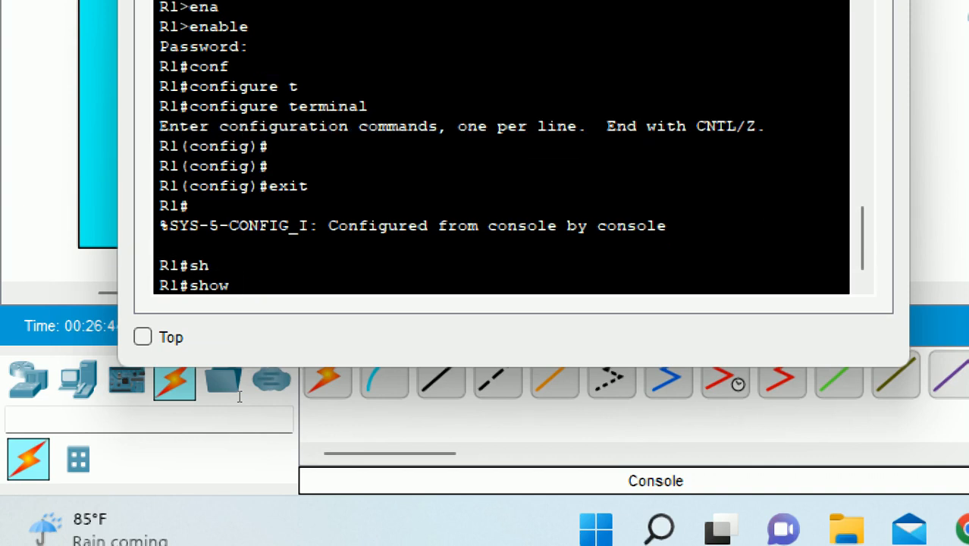
type("ru")
key("Tab")
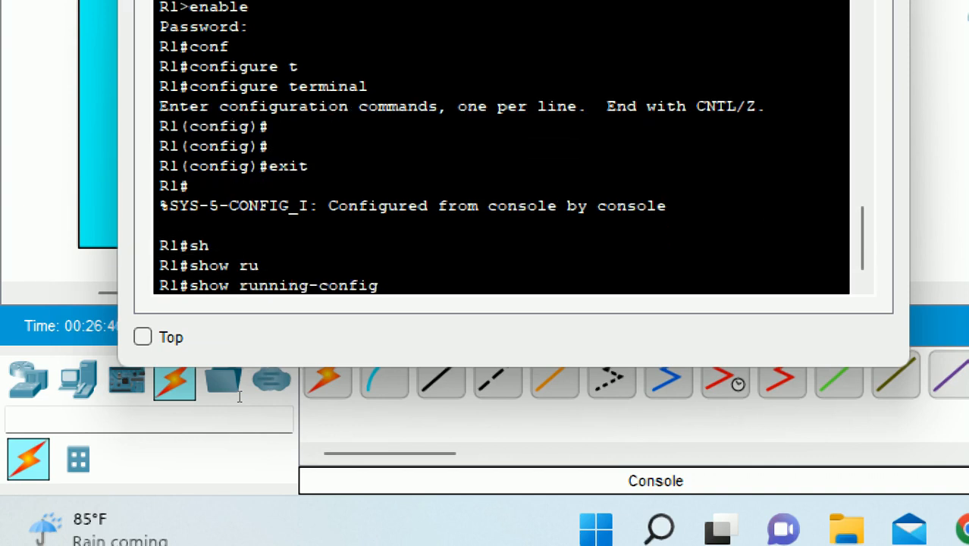
key("Return")
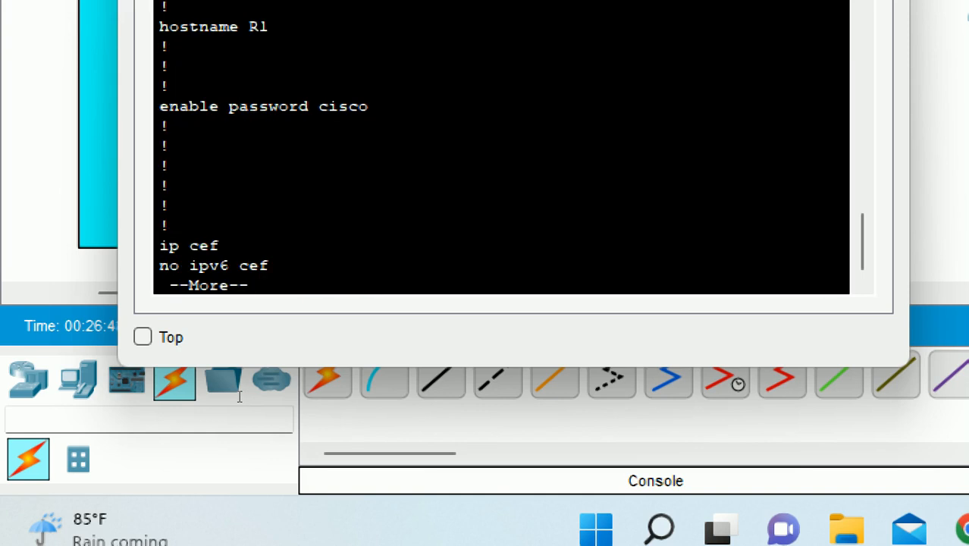
scroll(191, 153, "up", 2)
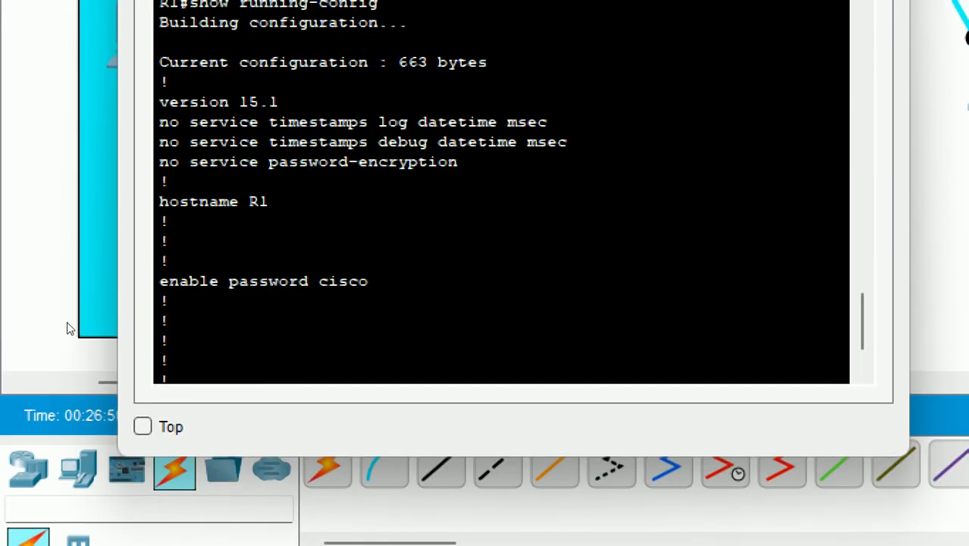
left_click_drag(160, 202, 268, 202)
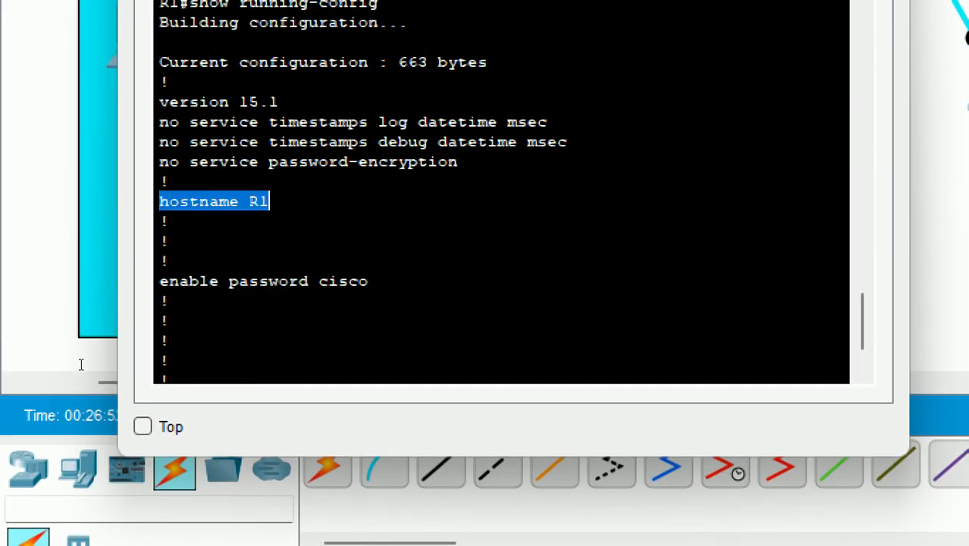
left_click_drag(160, 281, 368, 282)
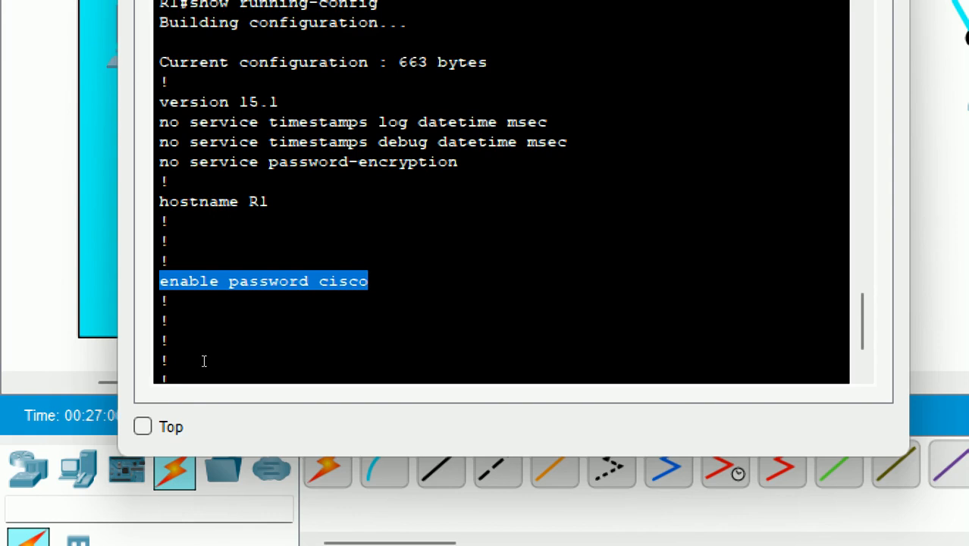
scroll(203, 361, "down", 2)
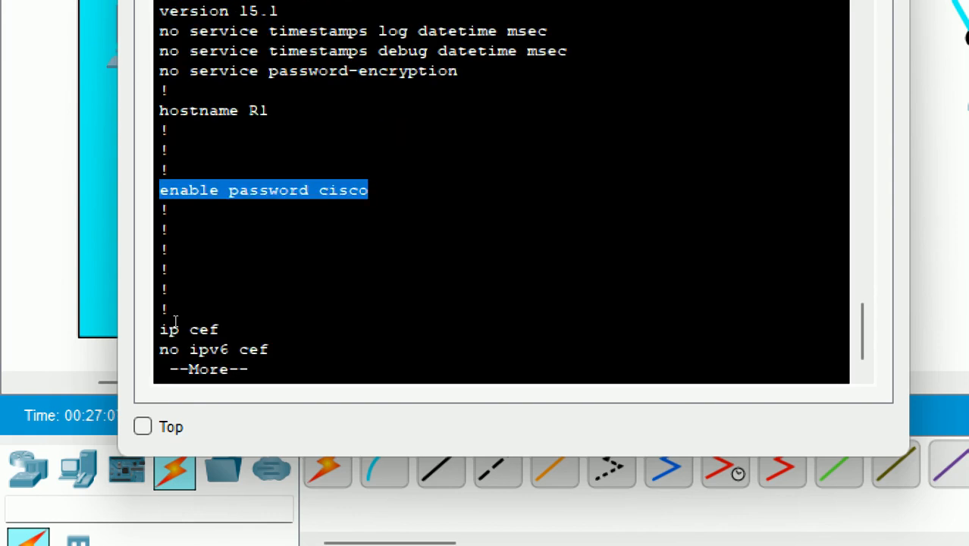
left_click(186, 392)
- Page through the configuration, highlighting line con 0 and its plain-text console password
key("Return")
key("Return")
key("Return")
key("Return")
key("Return")
key("Return")
key("Return")
key("Return")
key("Return")
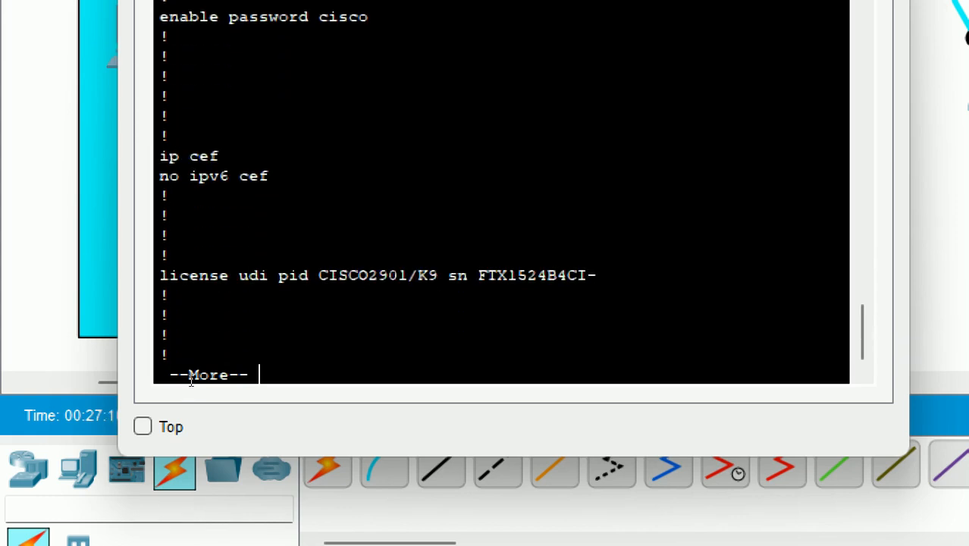
key("Return")
key("Return")
key("Return")
key("Return")
key("Return")
key("Return")
key("Return")
key("Return")
key("Return")
key("Return")
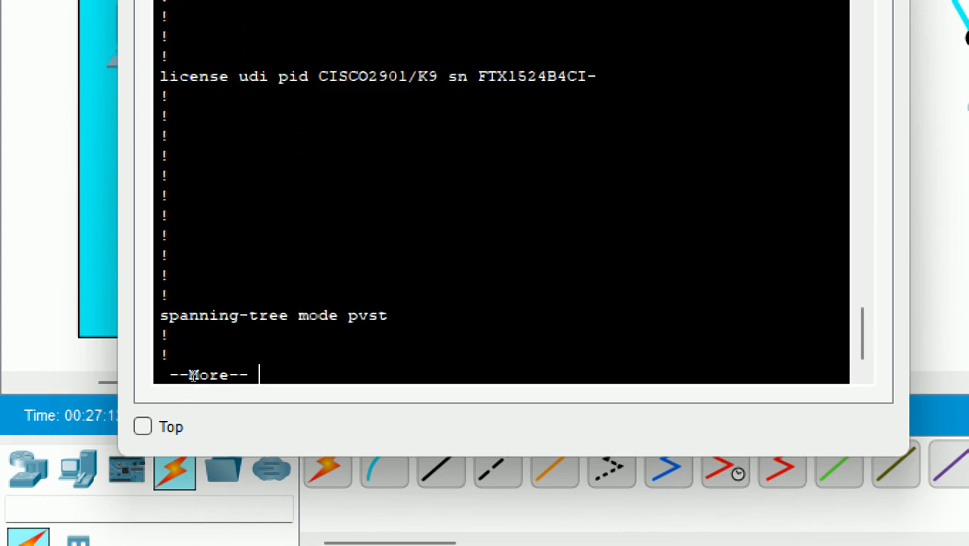
key("Return")
key("Return")
key("Return")
key("Return")
key("Return")
key("Return")
key("Return")
key("Return")
key("Return")
key("Return")
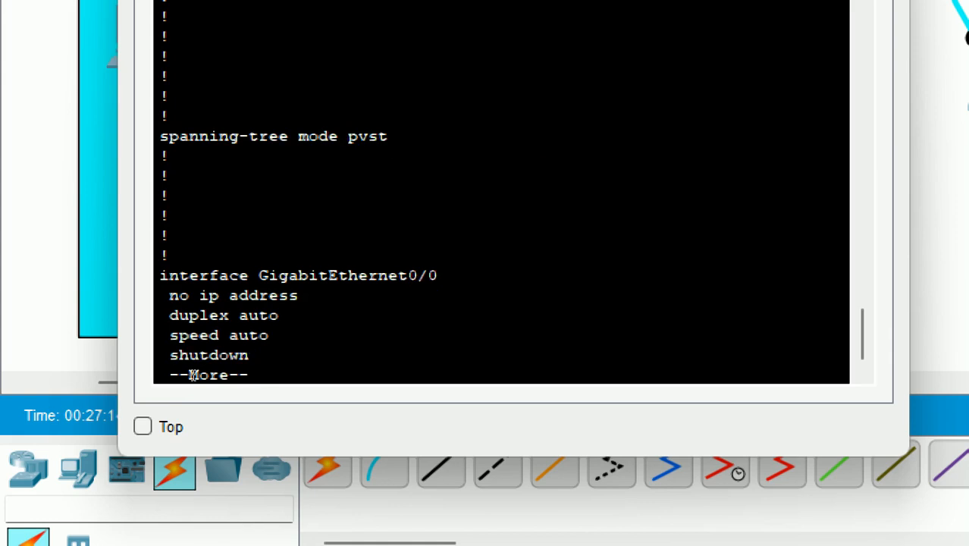
key("Return")
key("Return")
key("Return")
key("Return")
key("Return")
key("Return")
key("Return")
key("Return")
key("Return")
key("Return")
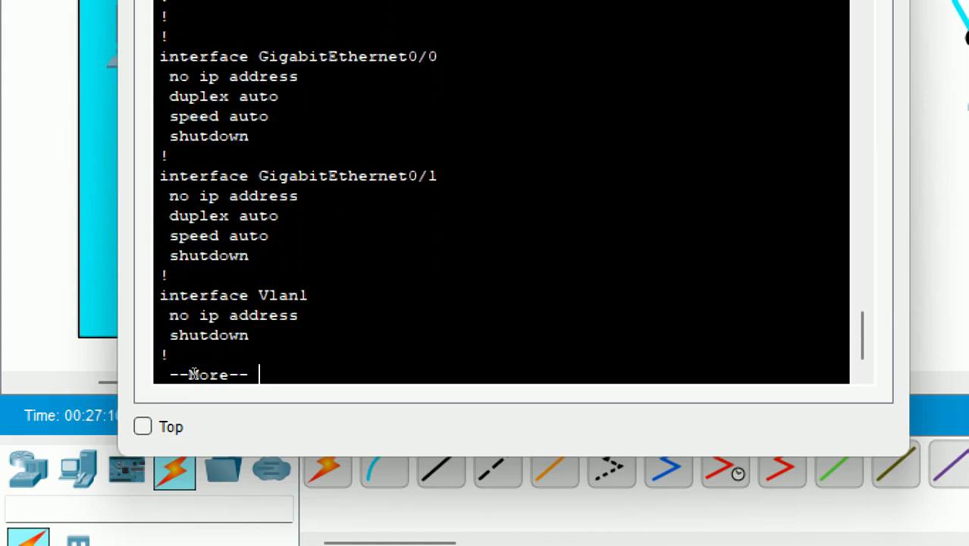
key("Return")
key("Return")
key("Return")
key("Return")
key("Return")
key("Return")
key("Return")
key("Return")
key("Return")
key("Return")
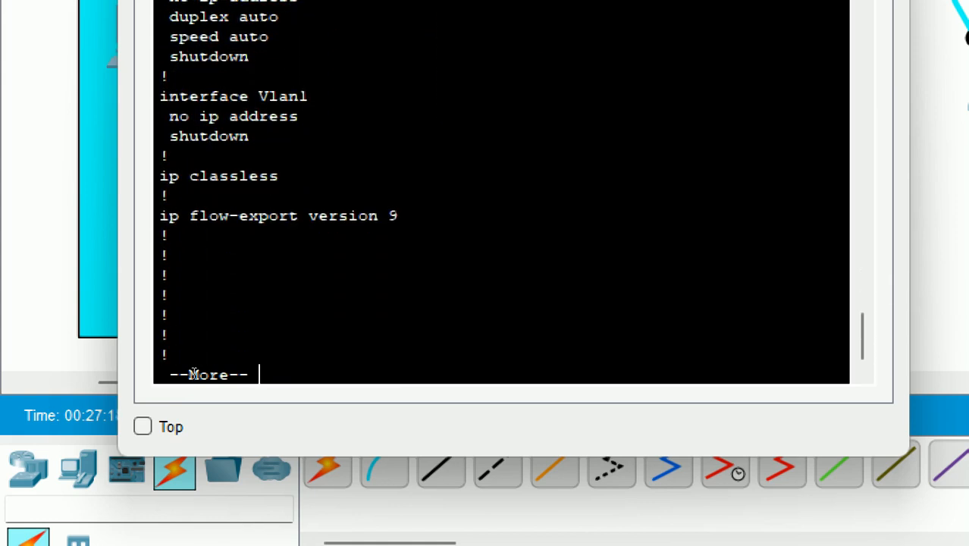
key("Return")
key("Return")
key("Return")
key("Return")
key("Return")
key("Return")
key("Return")
key("Return")
key("Return")
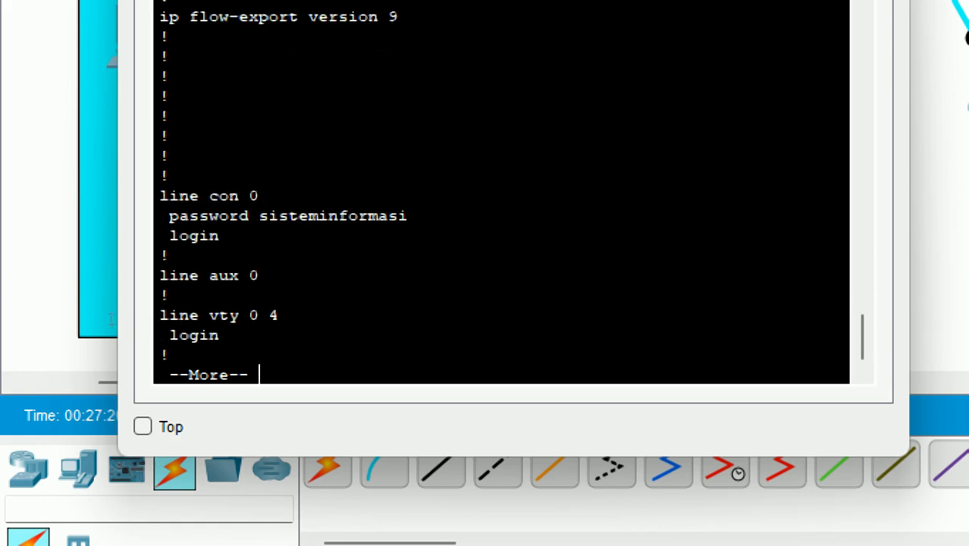
left_click_drag(160, 175, 258, 175)
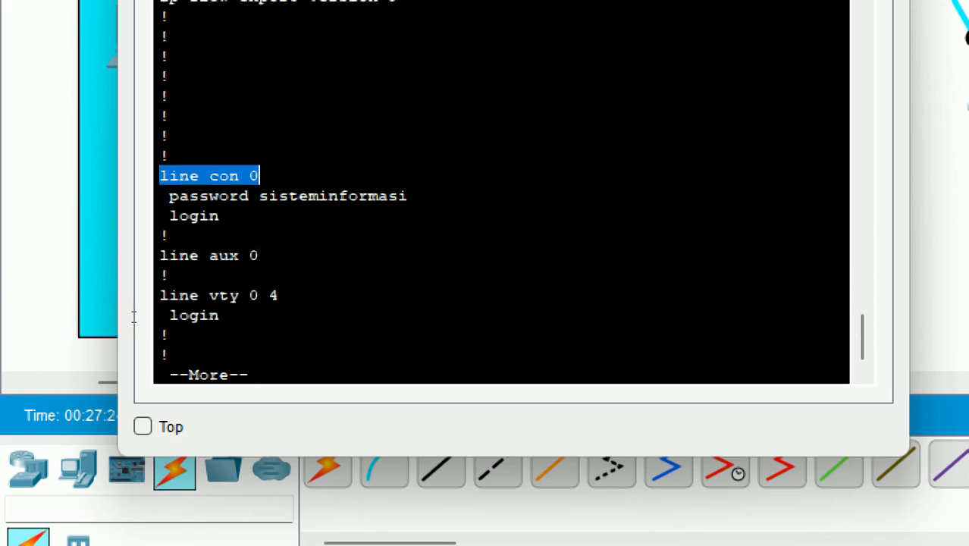
left_click(259, 196)
left_click_drag(260, 195, 409, 195)
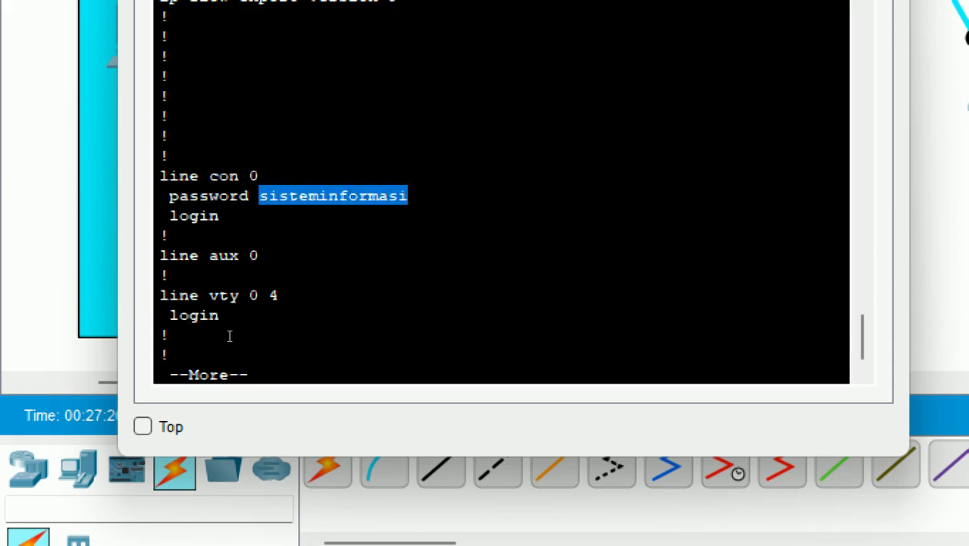
key("Return")
key("Return")
key("Return")
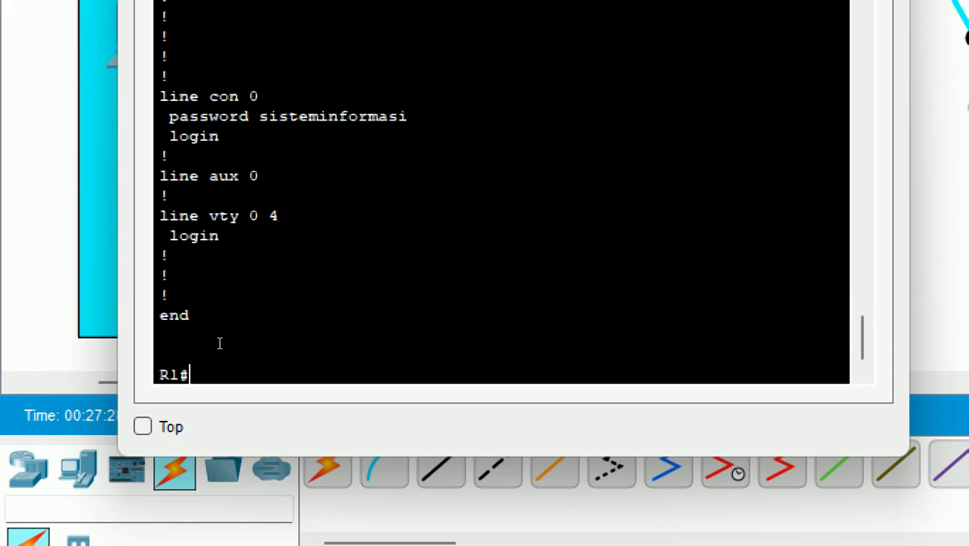
scroll(214, 345, "up", 6)
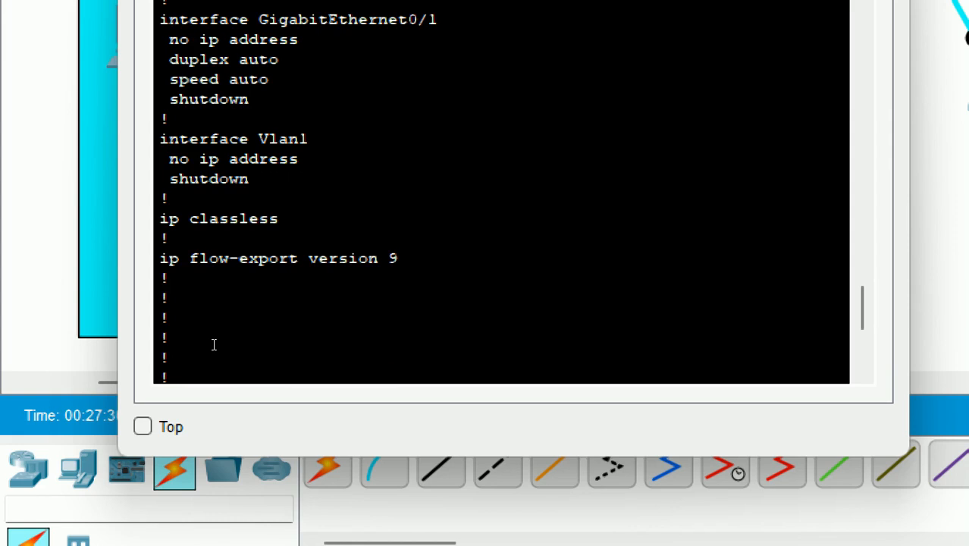
scroll(215, 345, "up", 15)
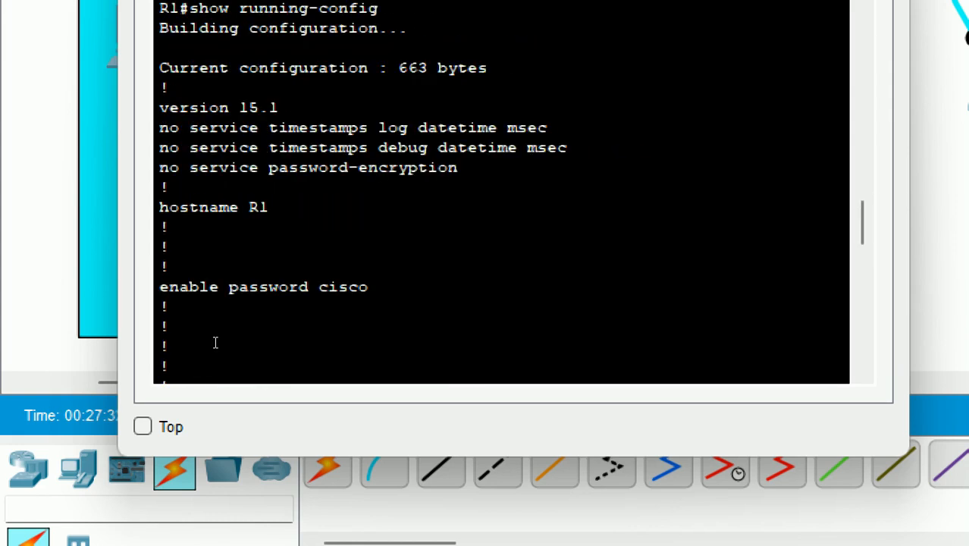
scroll(215, 345, "up", 2)
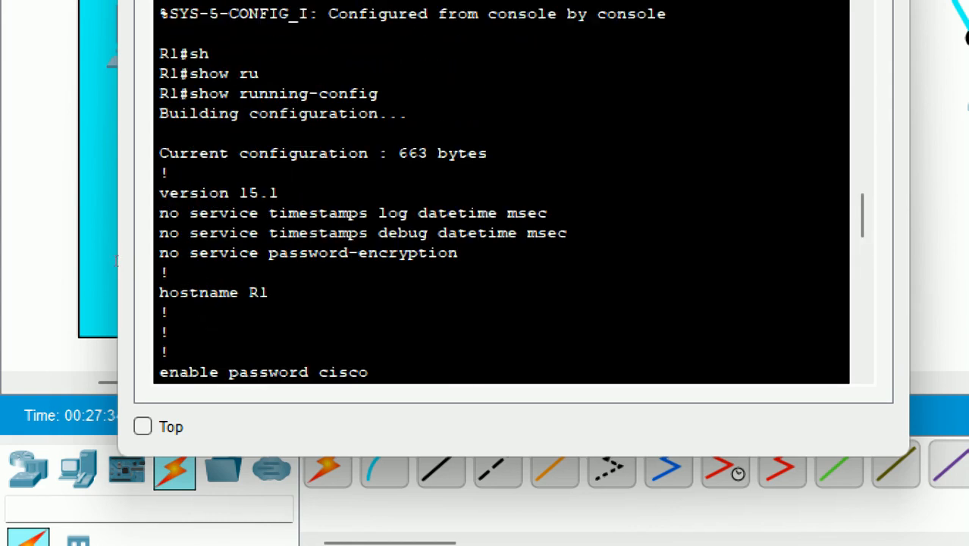
left_click_drag(96, 264, 189, 270)
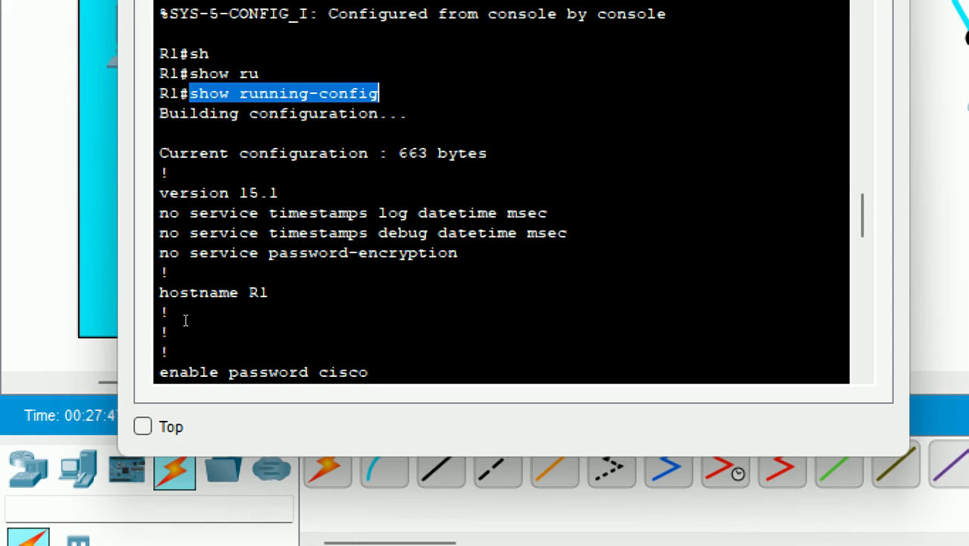
- Enter global configuration mode on R1 with configure terminal
scroll(184, 326, "down", 20)
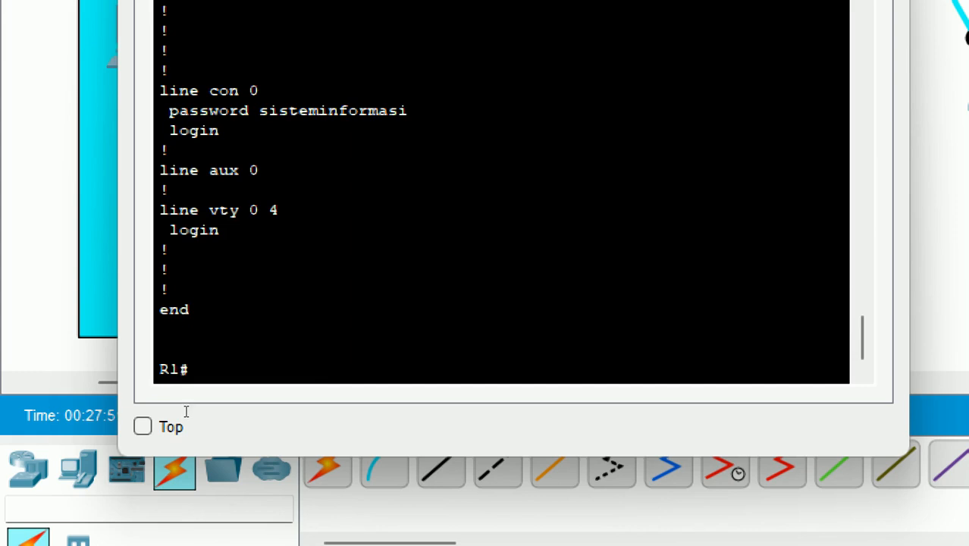
type("con")
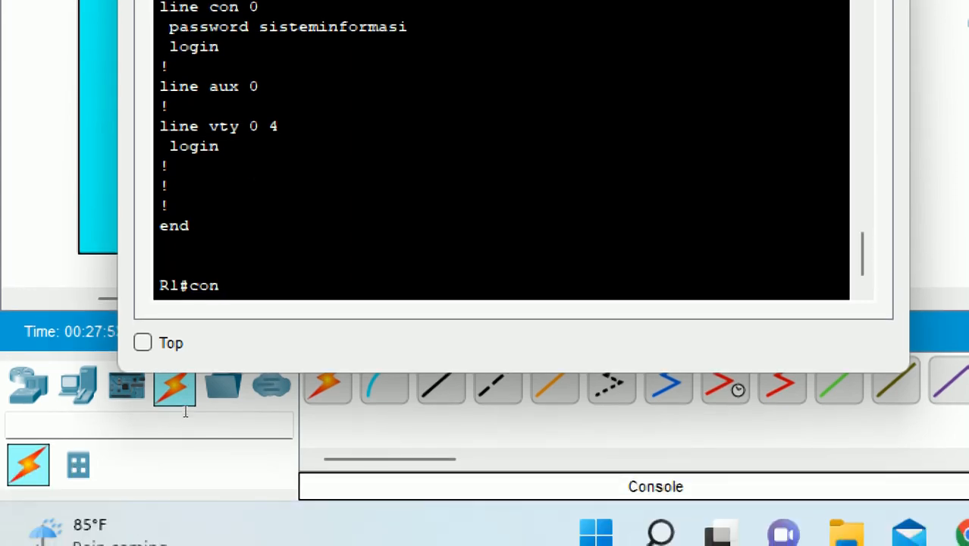
key("Tab")
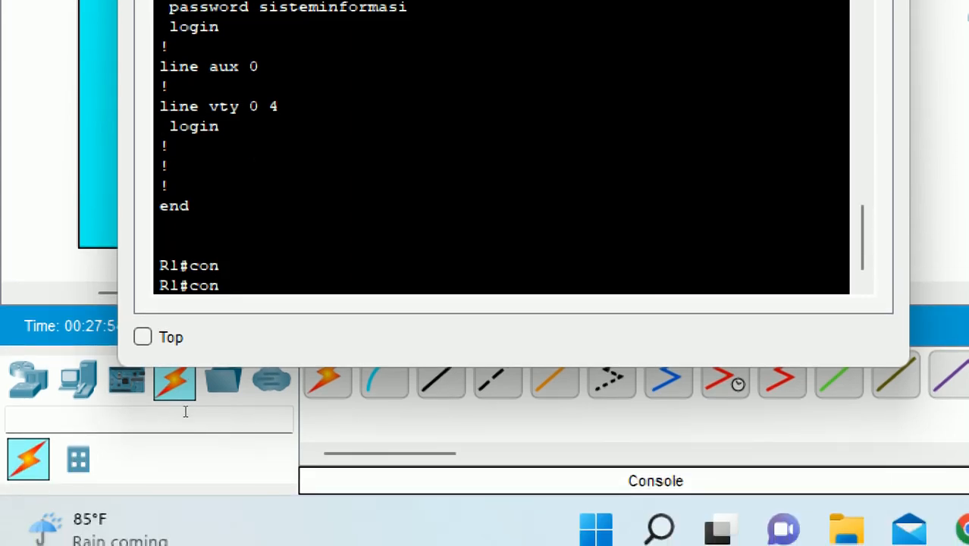
type("f")
key("Tab")
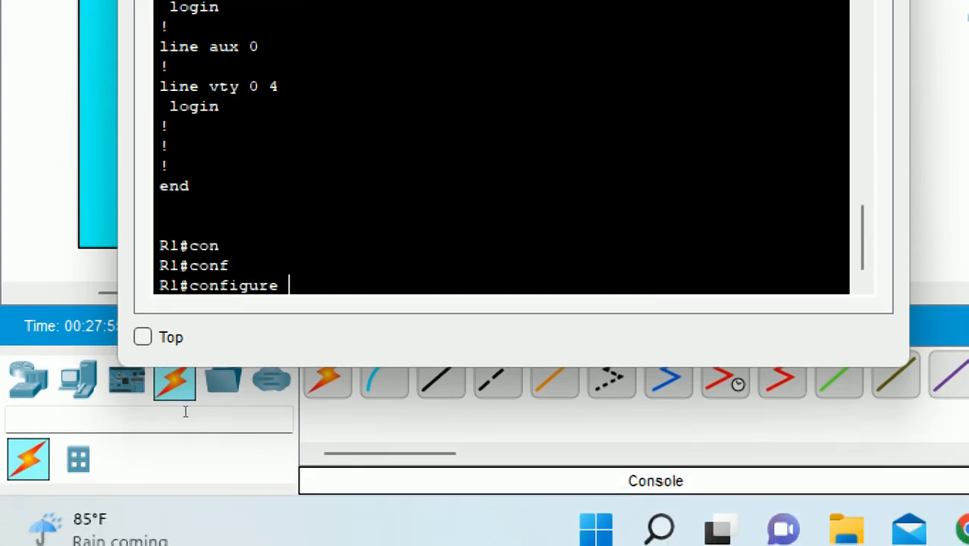
type("t")
key("Tab")
key("Return")
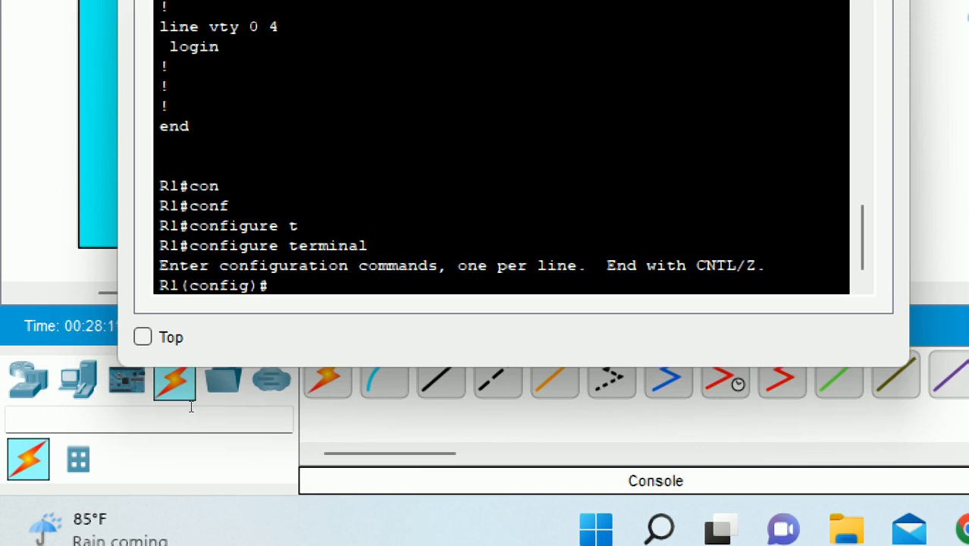
- Turn on service password-encryption
type("ser")
key("Tab")
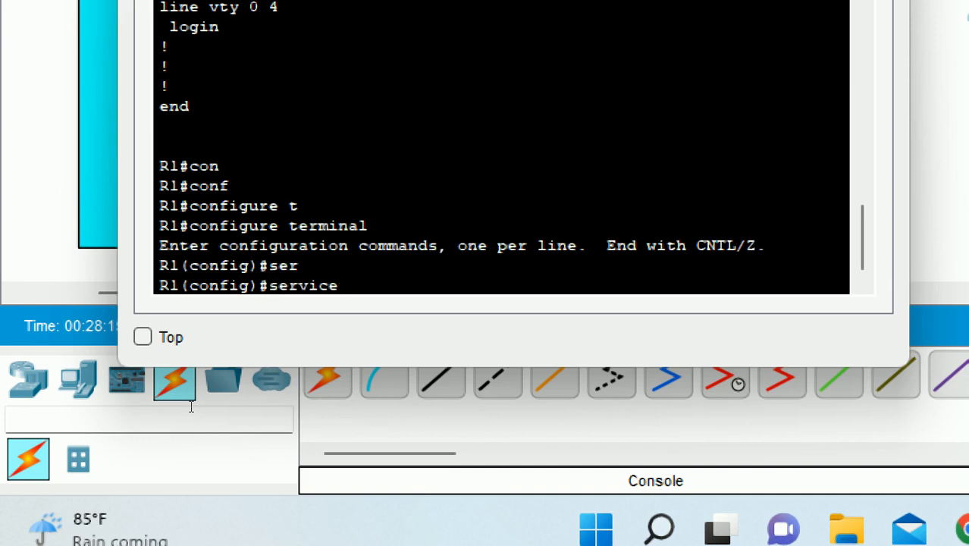
type("e")
key("Tab")
key("BackSpace")
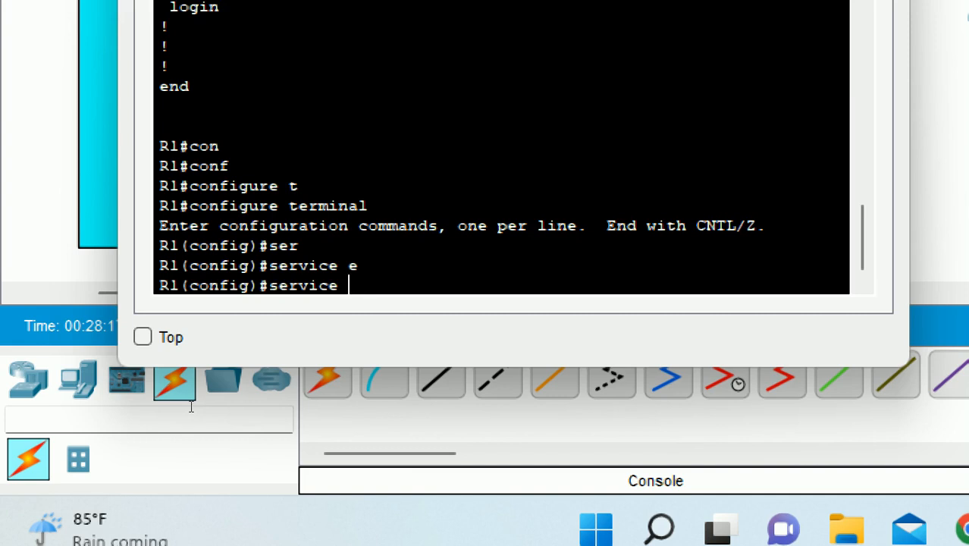
key("Tab")
key("Tab")
type("?")
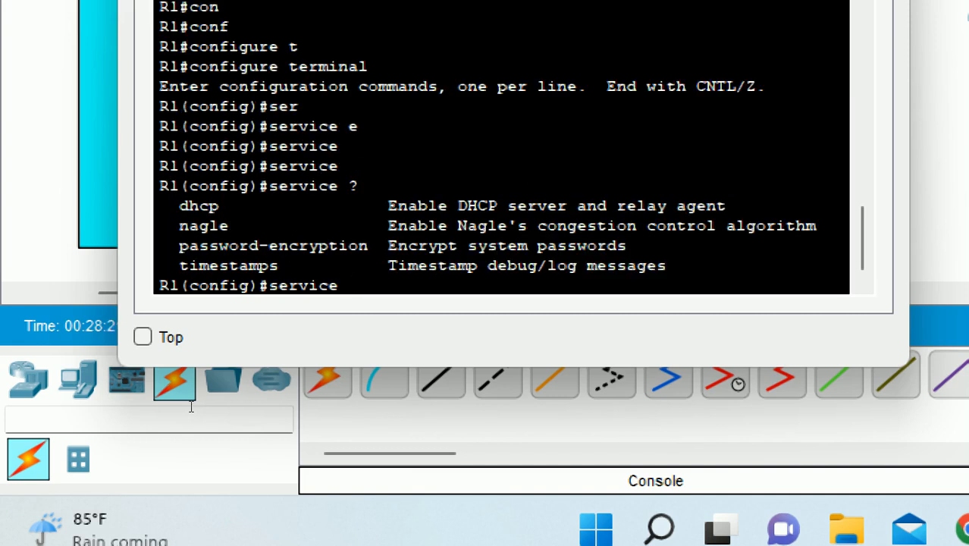
type("p")
key("Tab")
key("Return")
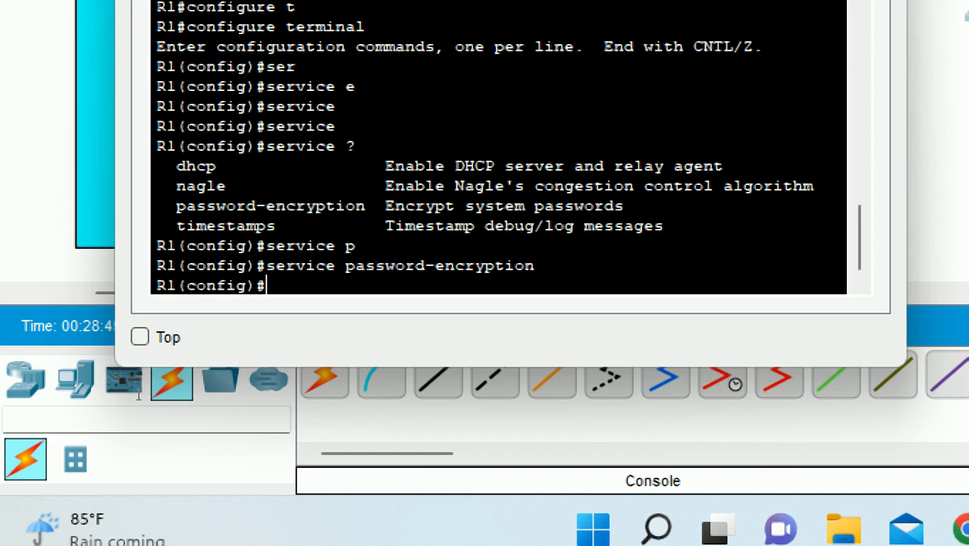
- Type 'do show run' at the R1(config)# prompt
type("do sh")
key("BackSpace")
type("how run")
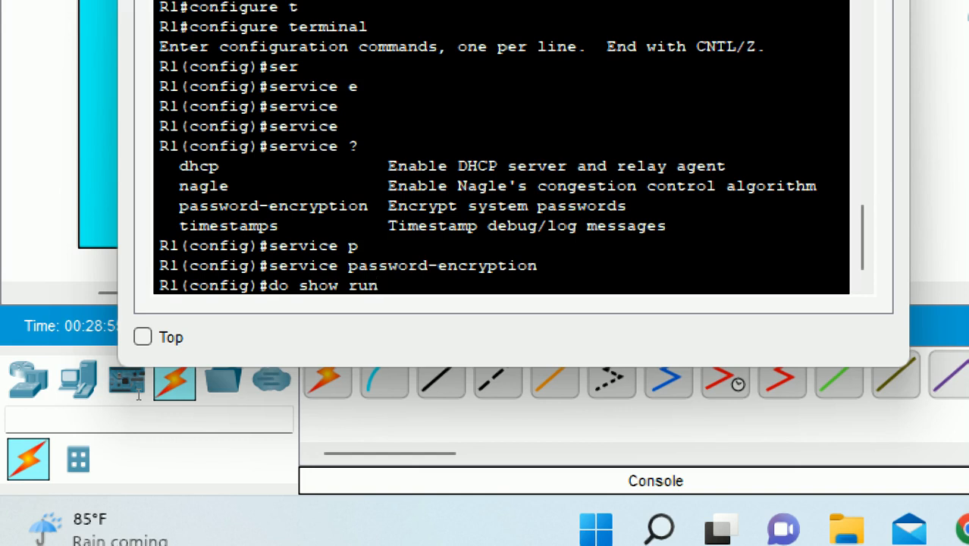
- Run 'do show run' and highlight the enable password line stored as type 7 encryption
key("Return")
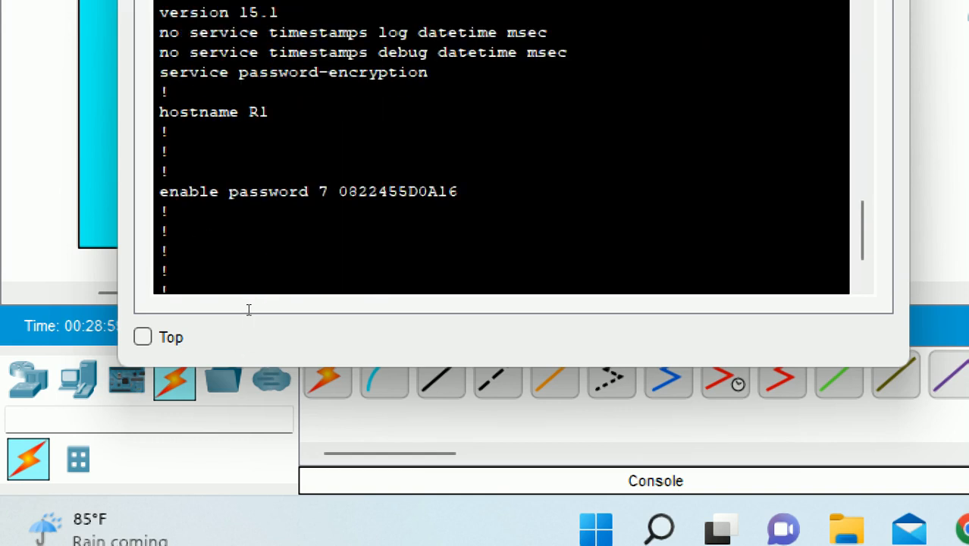
scroll(247, 307, "up", 4)
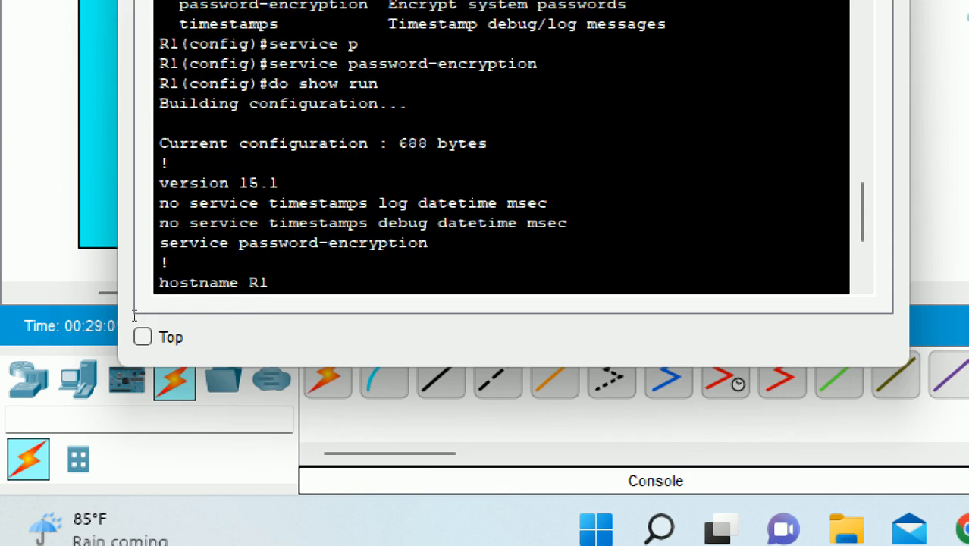
left_click_drag(269, 84, 289, 84)
scroll(410, 151, "down", 4)
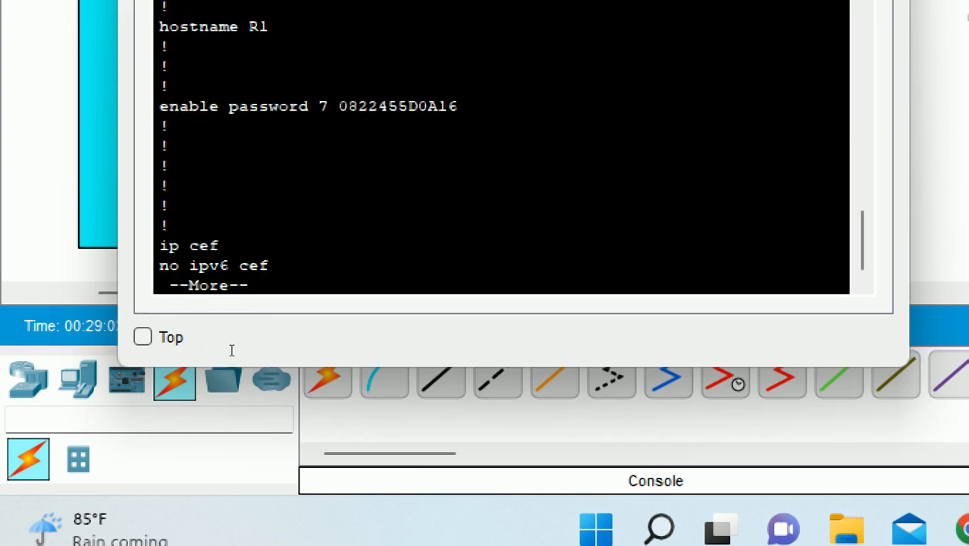
left_click_drag(159, 106, 457, 106)
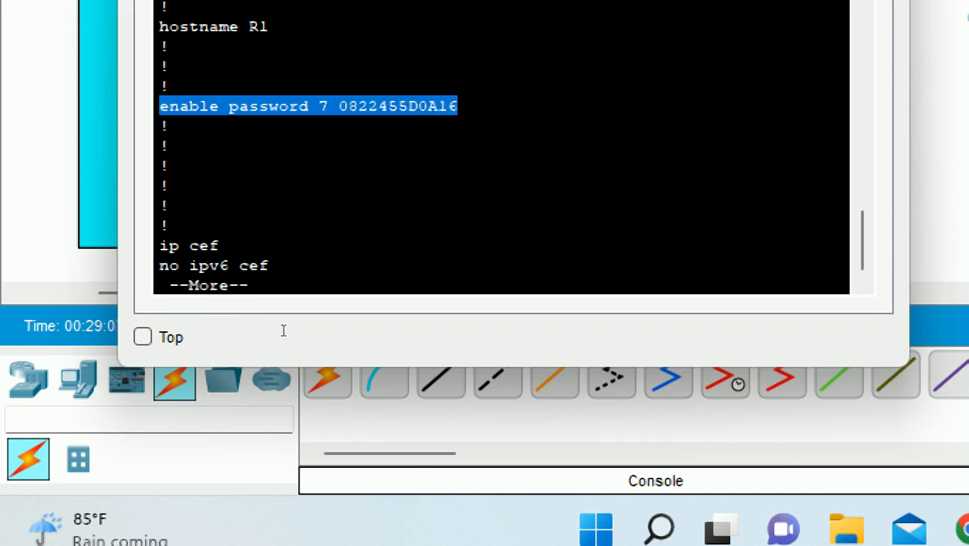
left_click(221, 245)
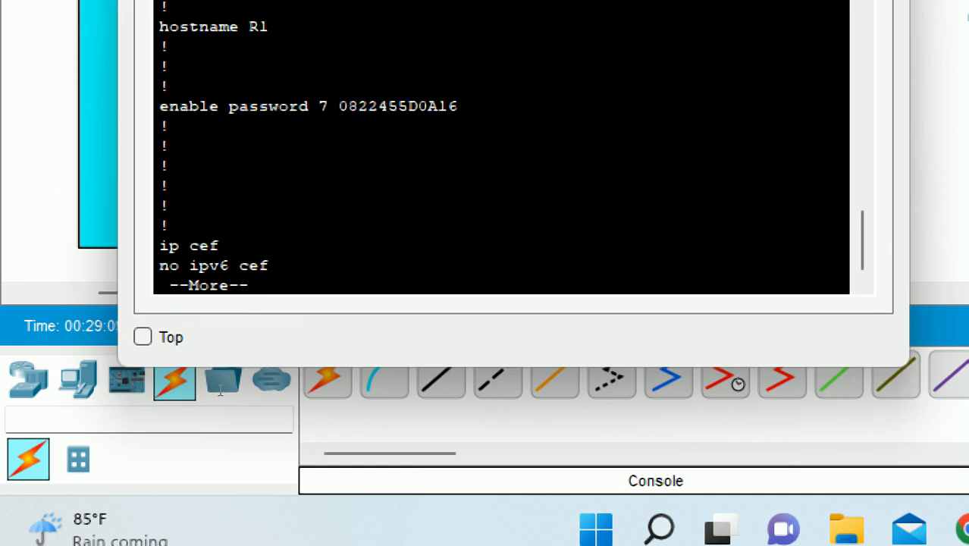
- Page further through R1's 688-byte running configuration
key("Return")
key("Return")
key("Return")
key("Return")
key("Return")
key("Return")
key("Return")
key("Return")
key("Return")
key("Return")
key("Return")
key("Return")
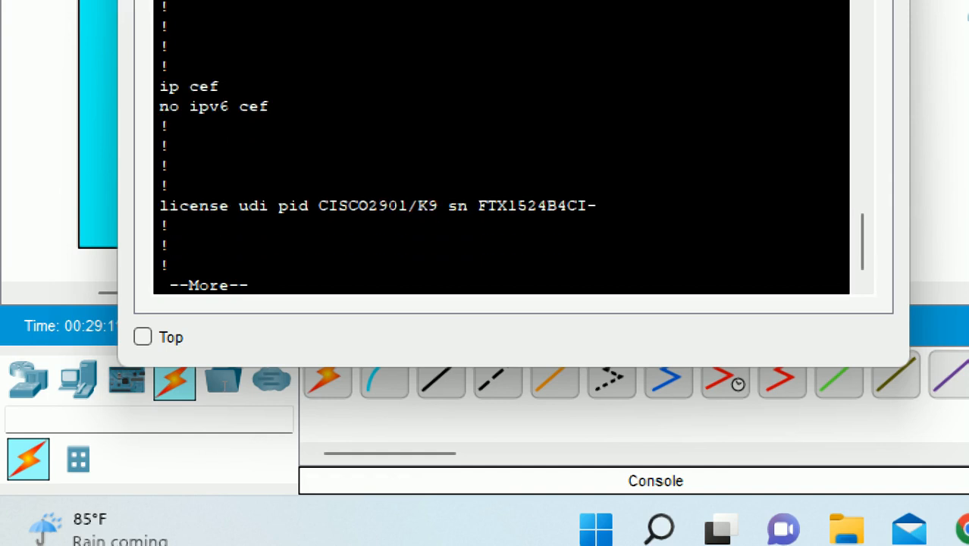
key("Return")
key("Return")
key("Return")
key("Return")
key("Return")
key("Return")
key("Return")
key("Return")
key("Return")
key("Return")
key("Return")
key("Return")
key("Return")
key("Return")
key("Return")
key("Return")
key("Return")
key("Return")
key("Return")
key("Return")
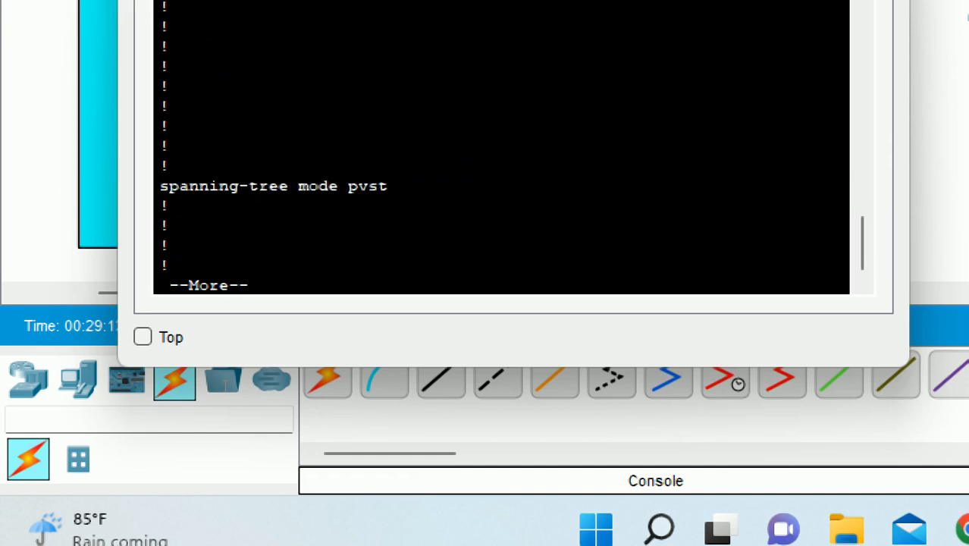
key("Return")
key("Return")
key("Return")
key("Return")
key("Return")
key("Return")
key("Return")
key("Return")
key("Return")
key("Return")
key("Return")
key("Return")
key("Return")
key("Return")
key("Return")
key("Return")
key("Return")
key("Return")
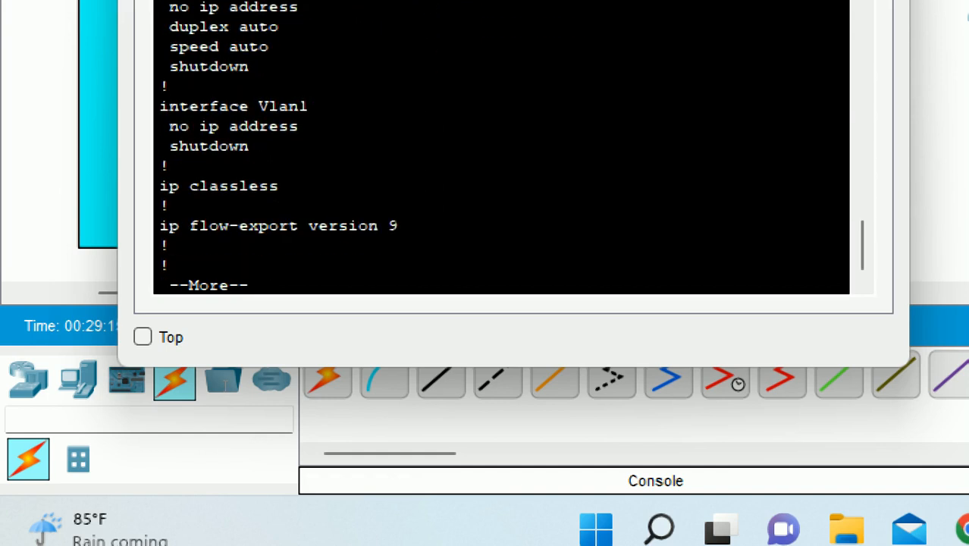
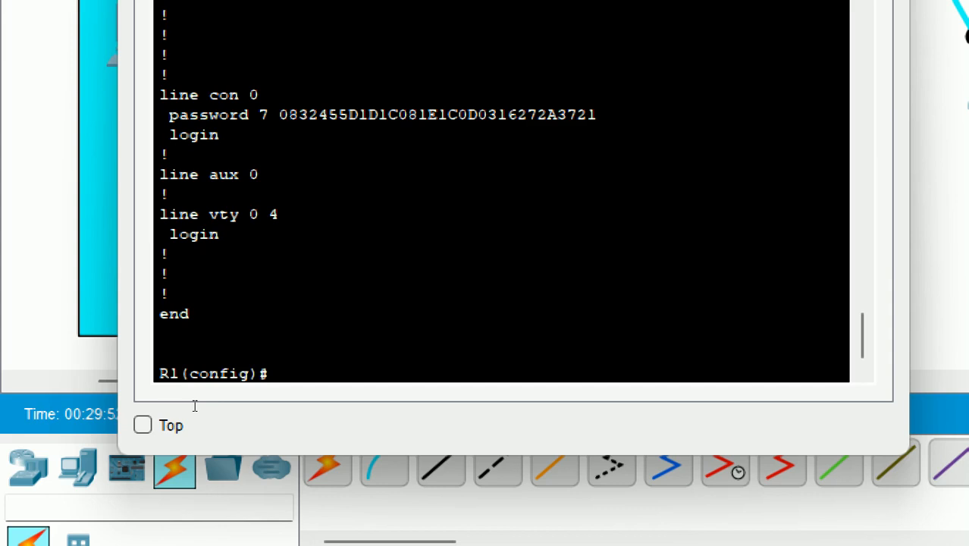
- On R1, enter interface GigabitEthernet 0/0 and assign it 192.168.0.1 255.255.255.0
type("int")
key("Tab")
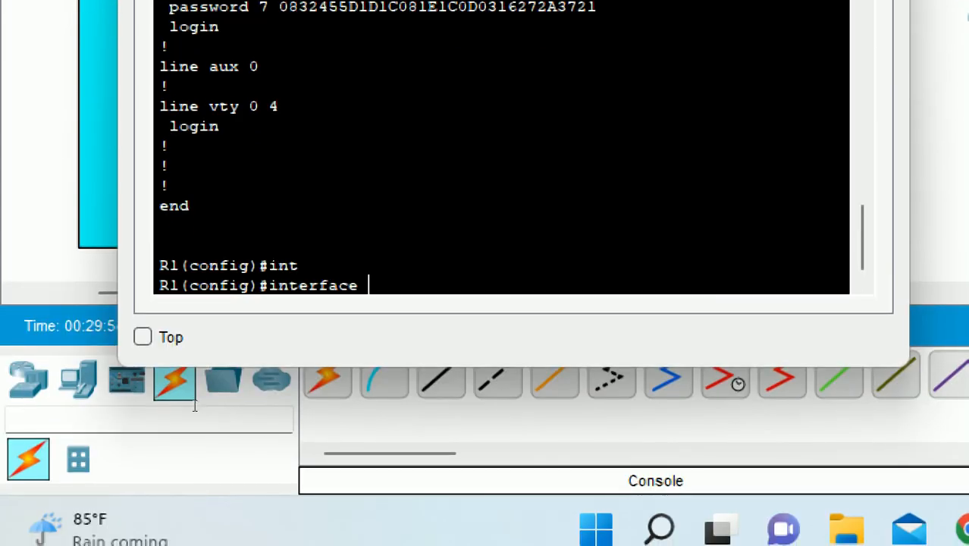
type("g")
key("Tab")
type("0")
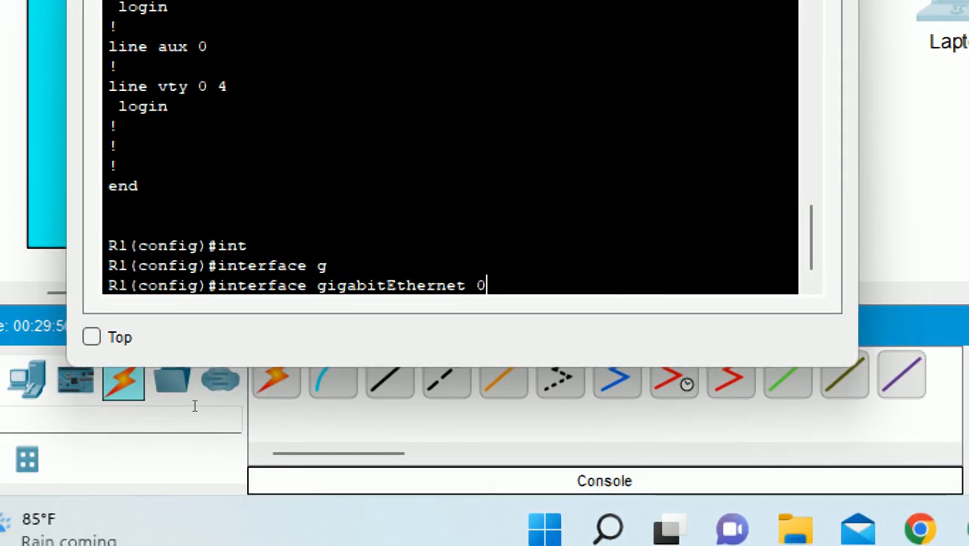
type("/0")
key("Return")
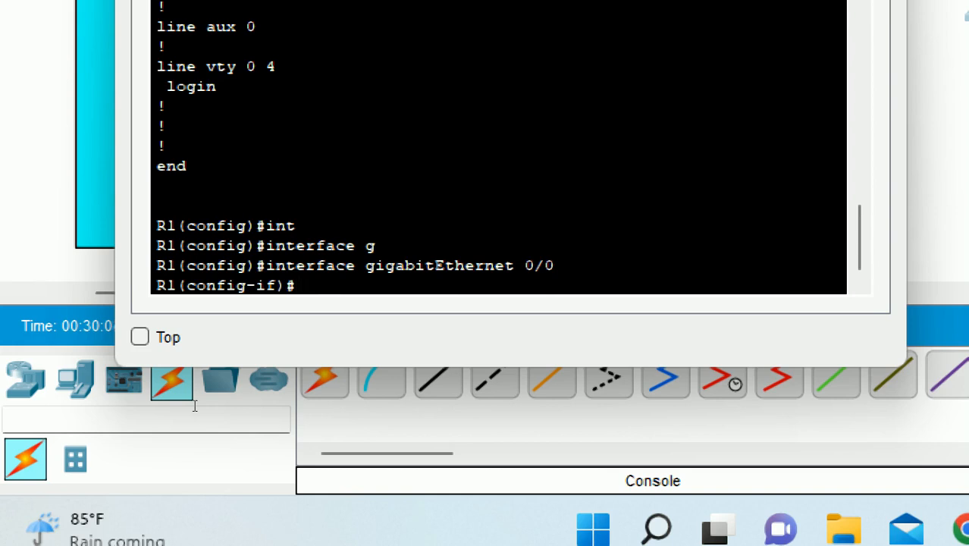
type("ip ad")
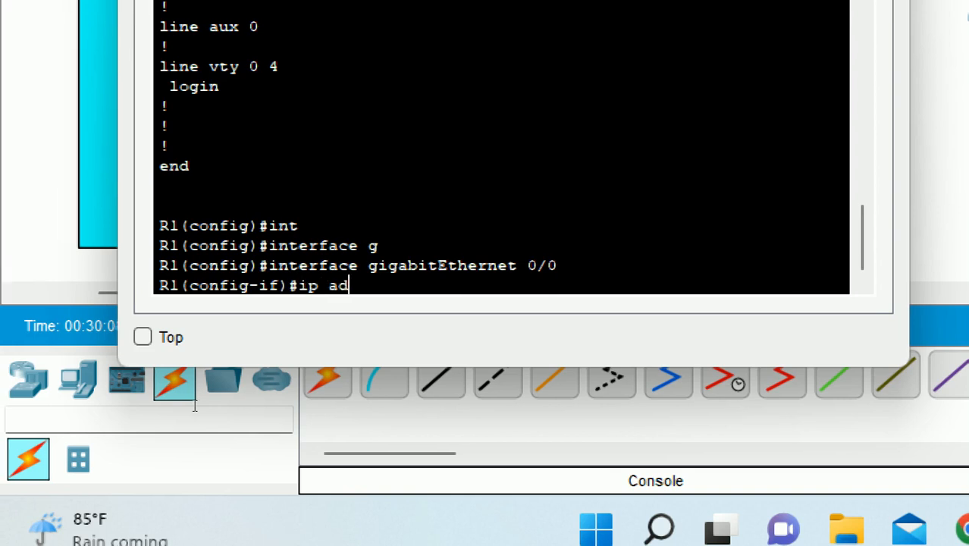
key("Tab")
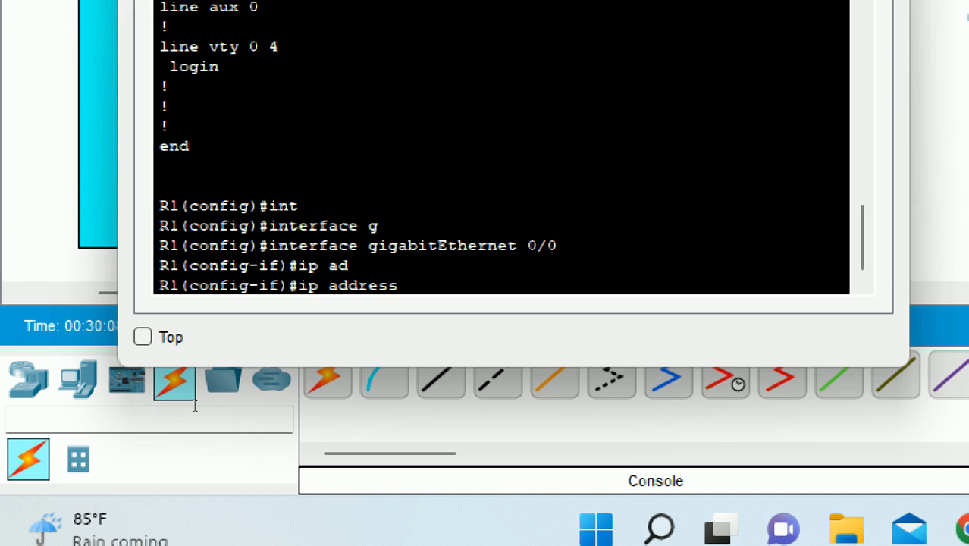
type("192.168.")
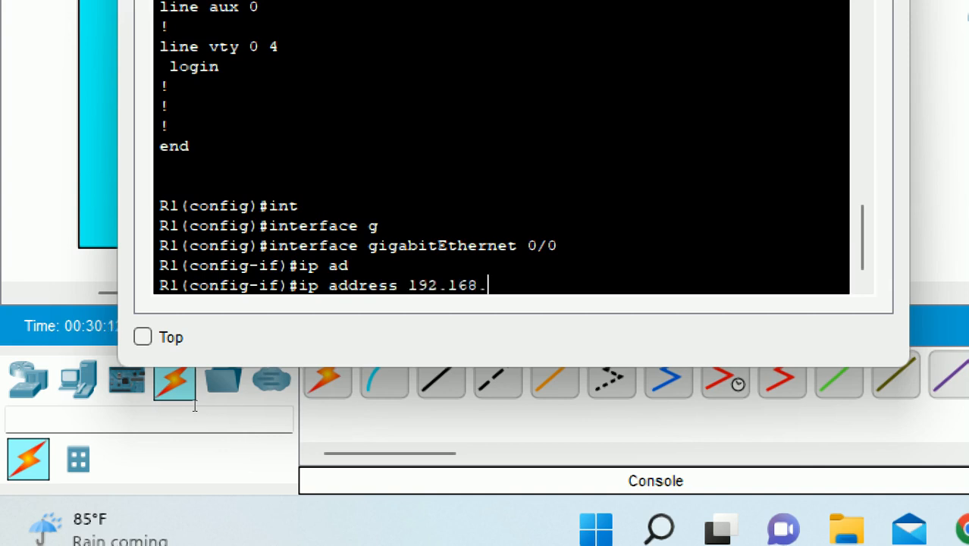
type("0.1")
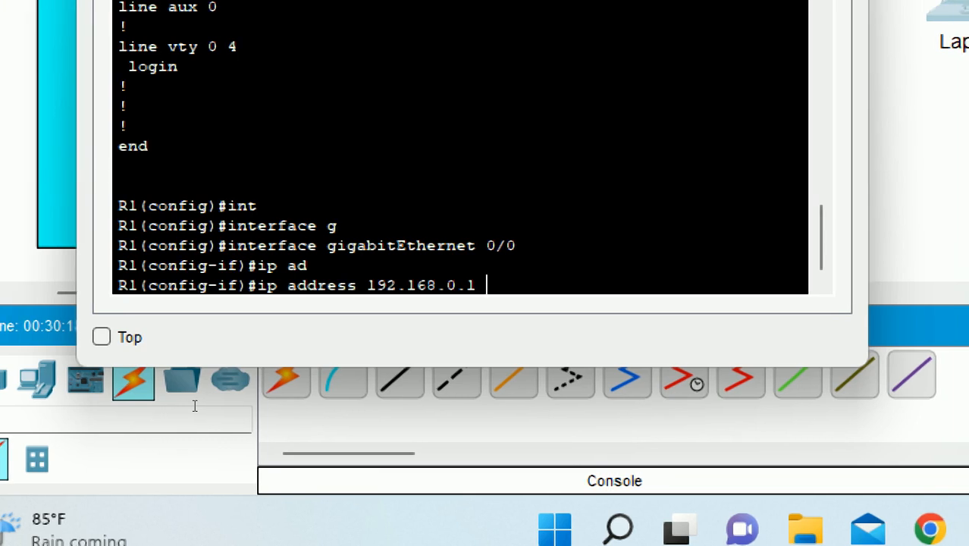
type("255.2")
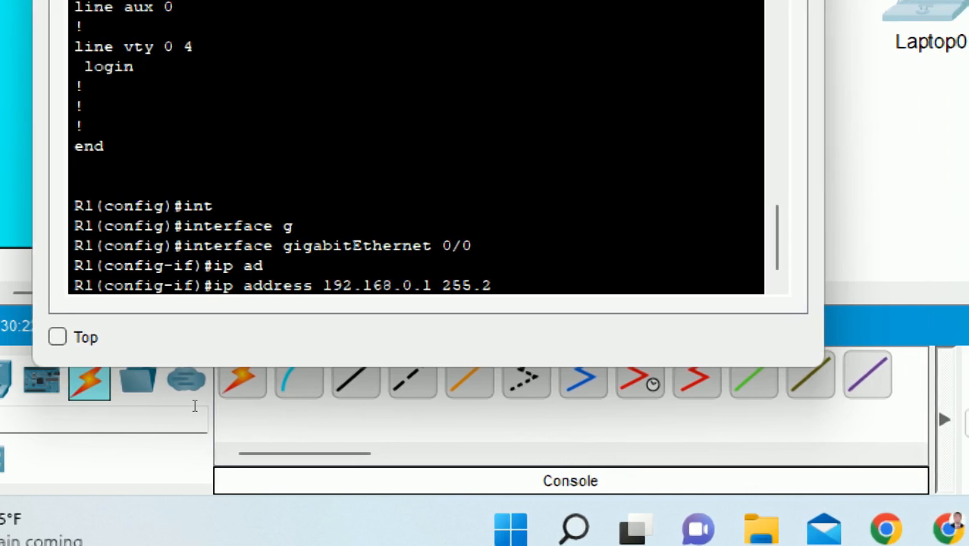
type("55.255.255.")
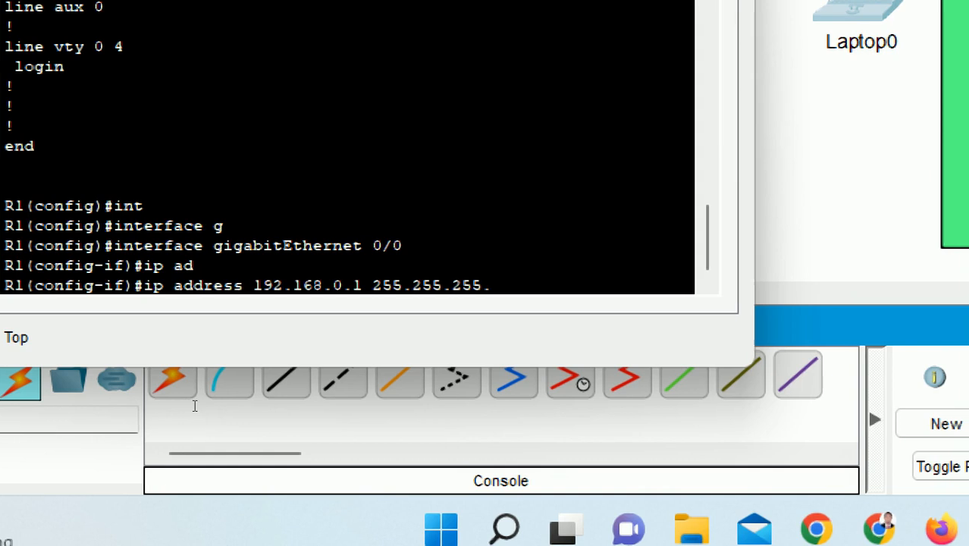
type("0")
key("Return")
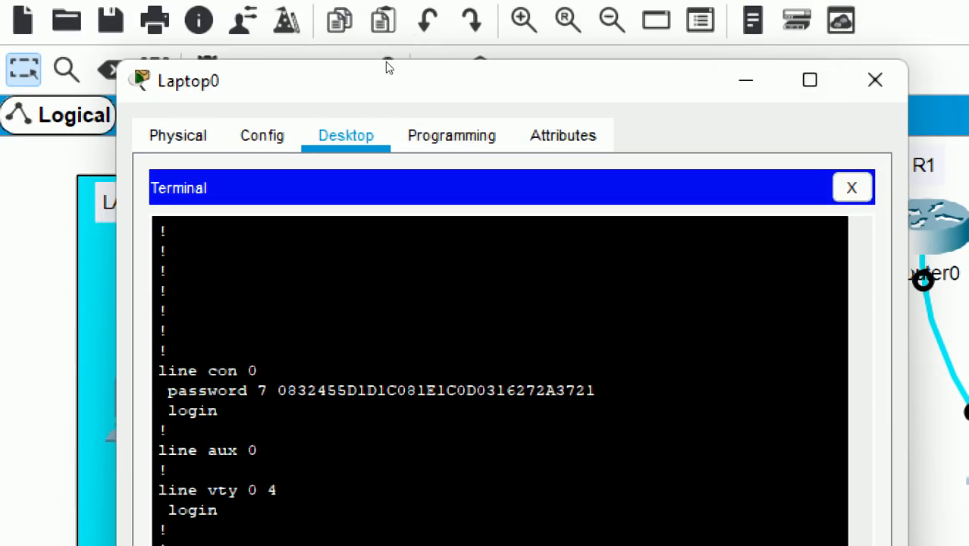
left_click(745, 81)
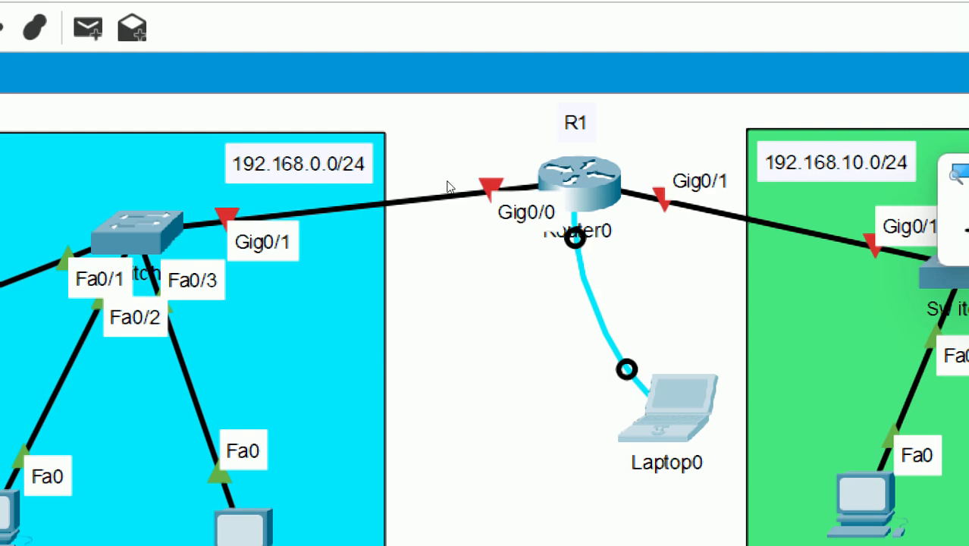
key("alt+Tab")
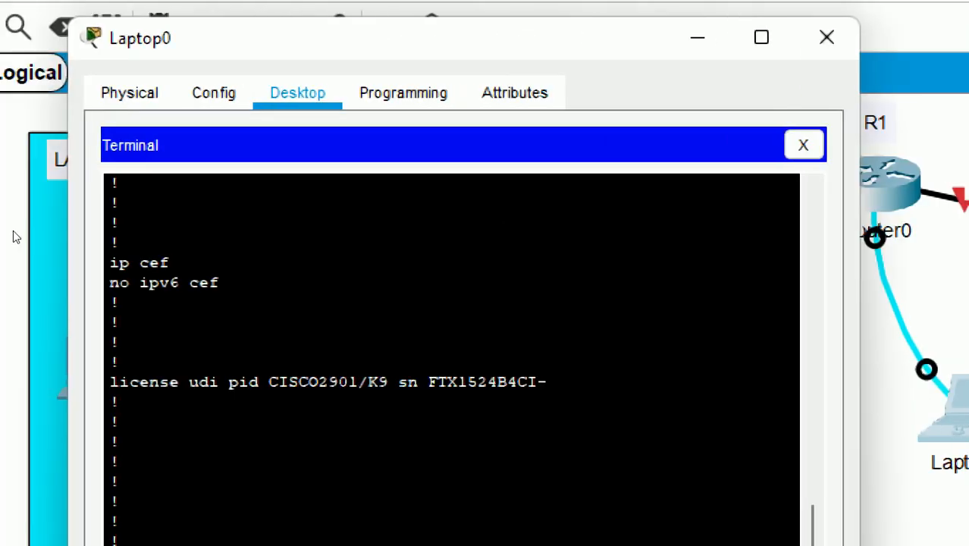
scroll(120, 545, "down", 15)
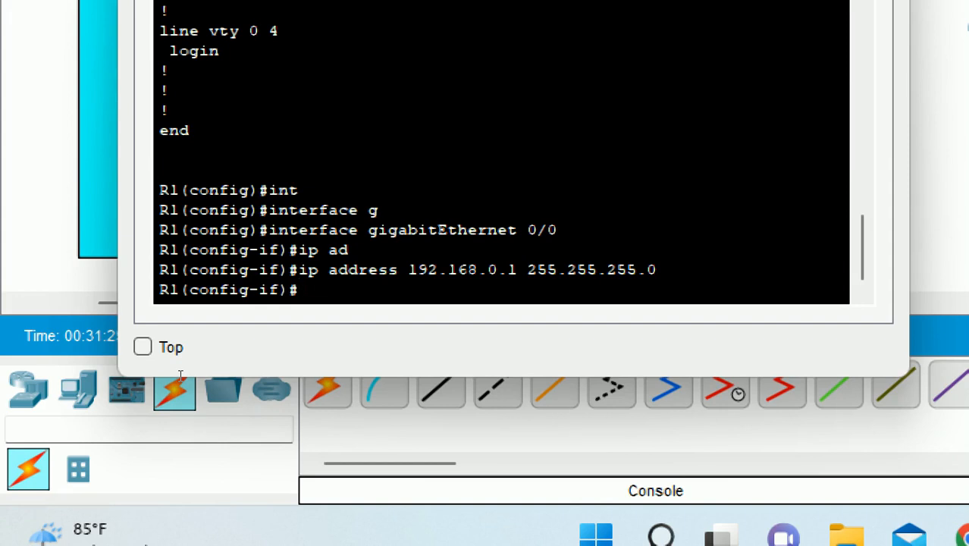
- Bring GigabitEthernet0/0 up with 'no shutdown'
type("no shutdown")
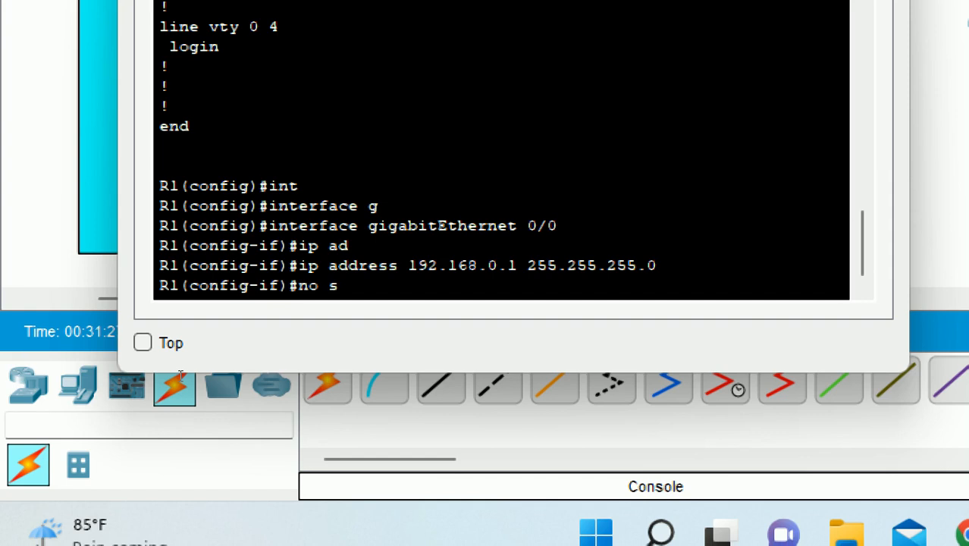
key("Tab")
key("Return")
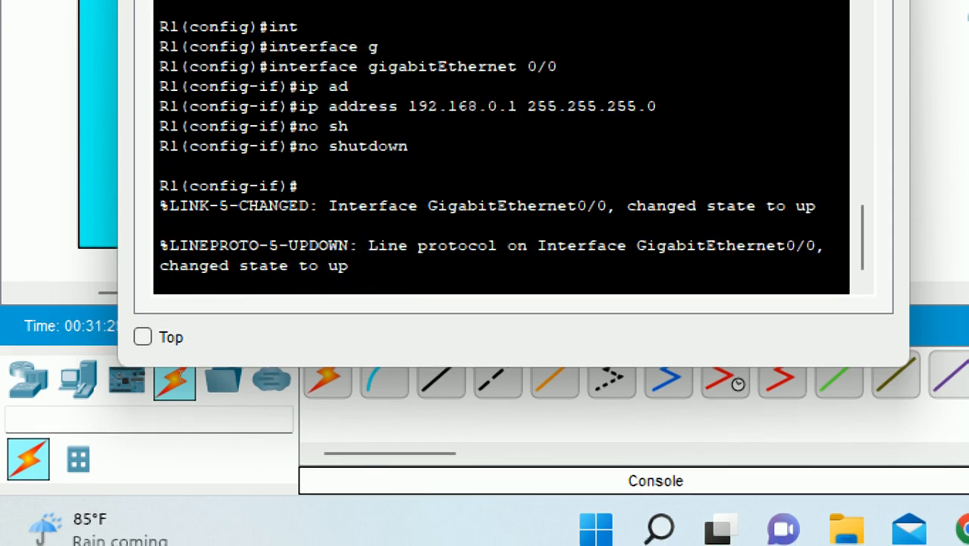
key("Return")
- Exit interface and global configuration modes back to the R1# prompt
type("exit")
key("Return")
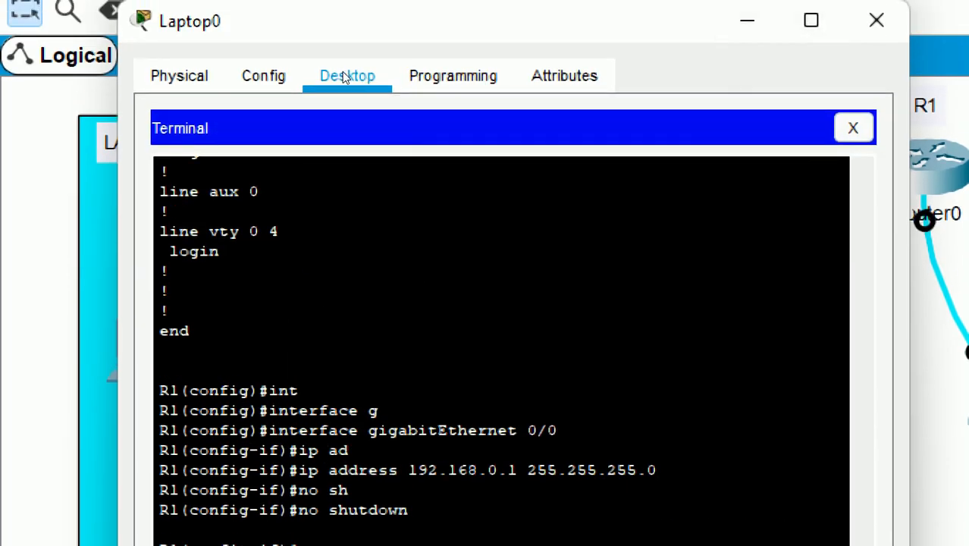
left_click_drag(343, 22, 276, 318)
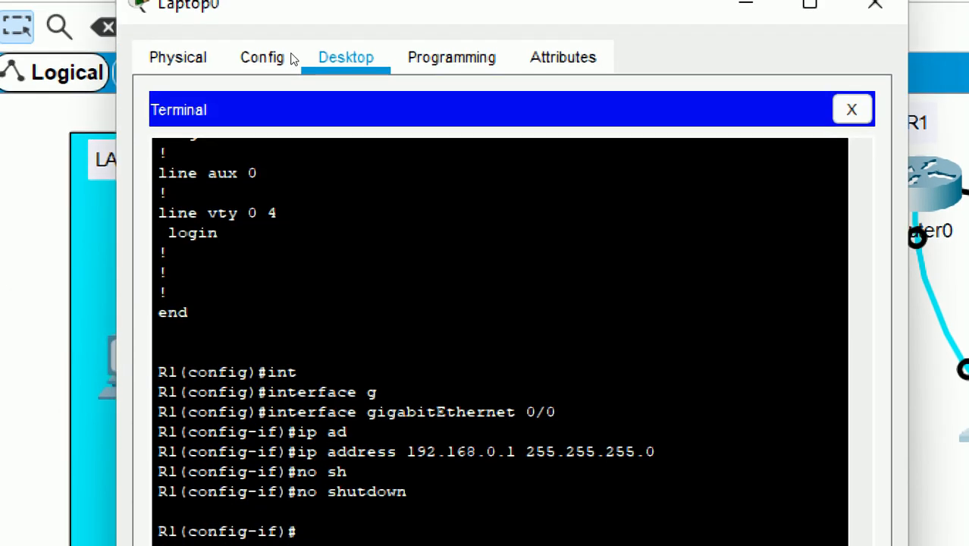
type("exit")
key("Return")
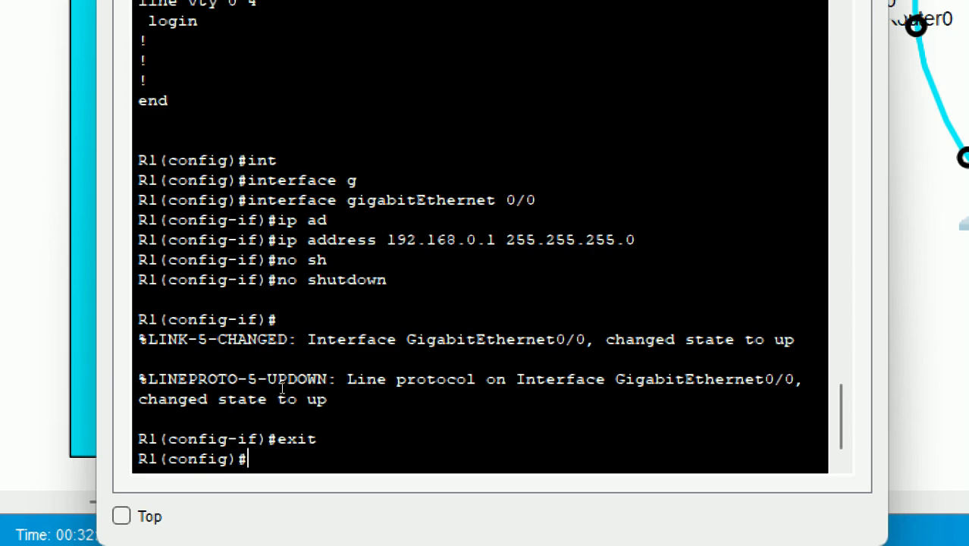
type("exit")
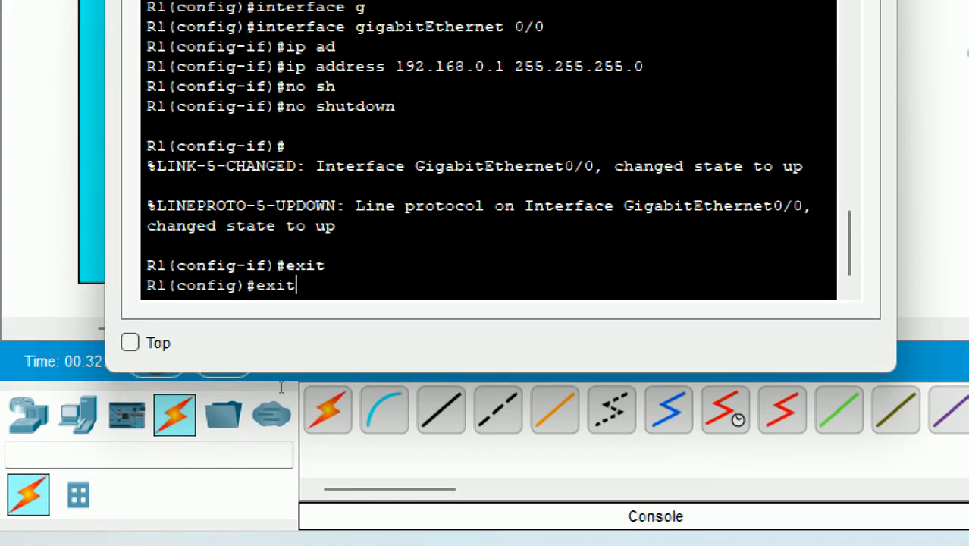
key("Return")
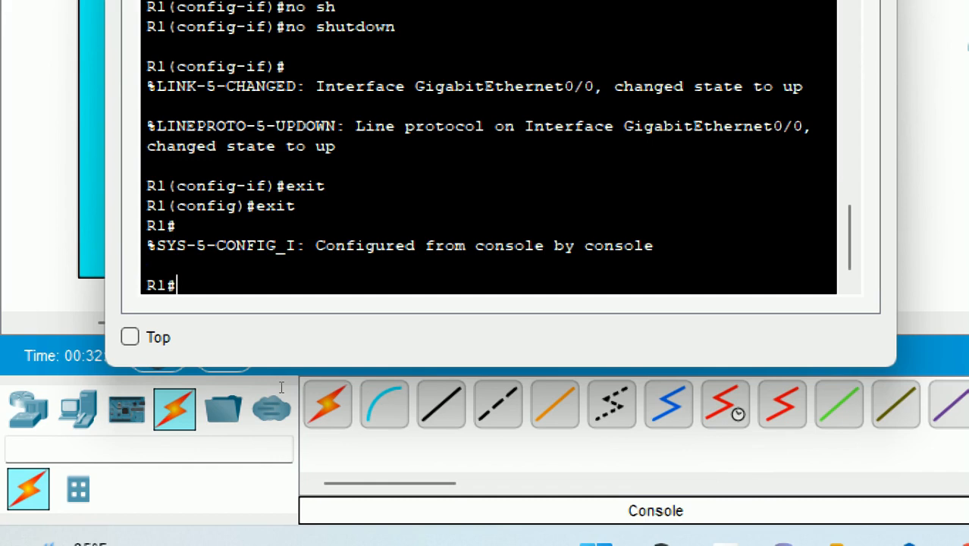
type("sh")
key("Tab")
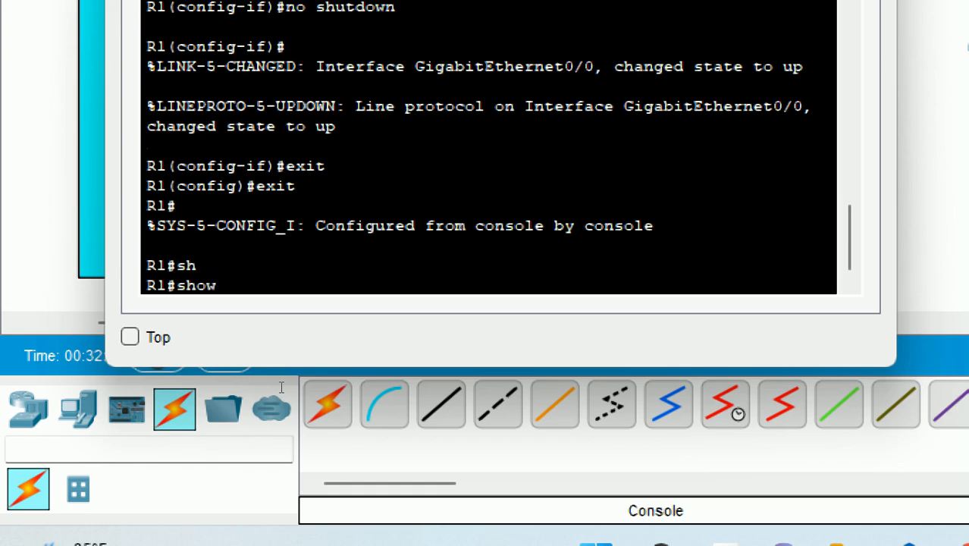
type("ip int")
key("Tab")
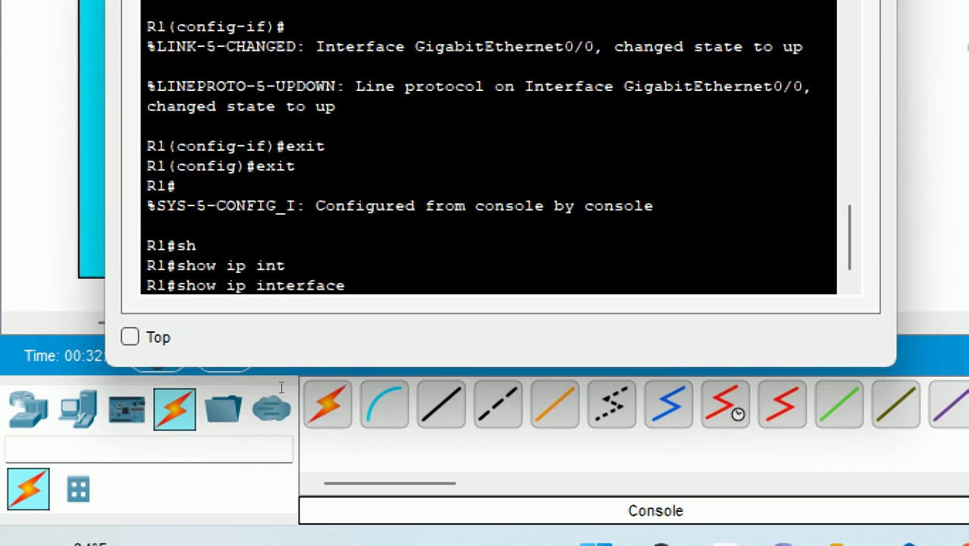
type("b")
key("Tab")
key("Return")
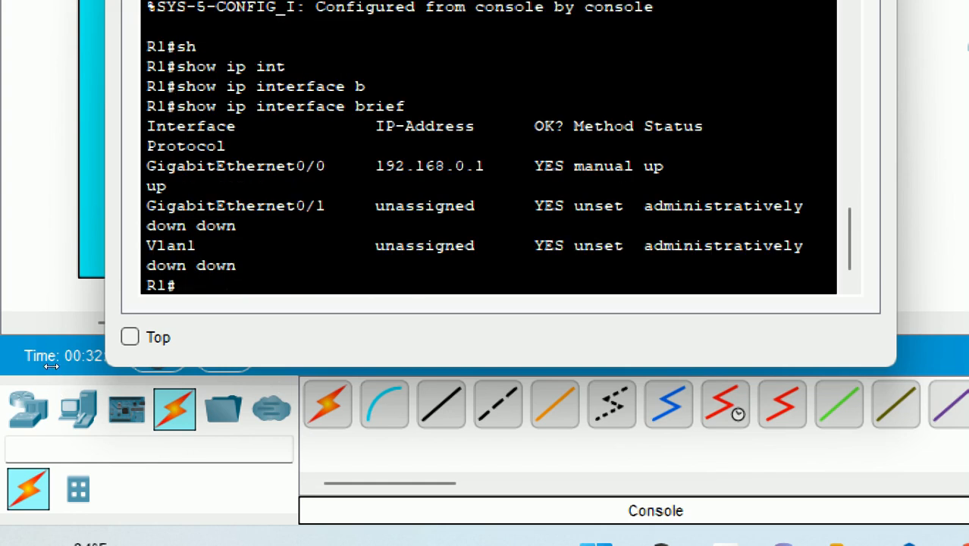
left_click_drag(47, 365, 0, 365)
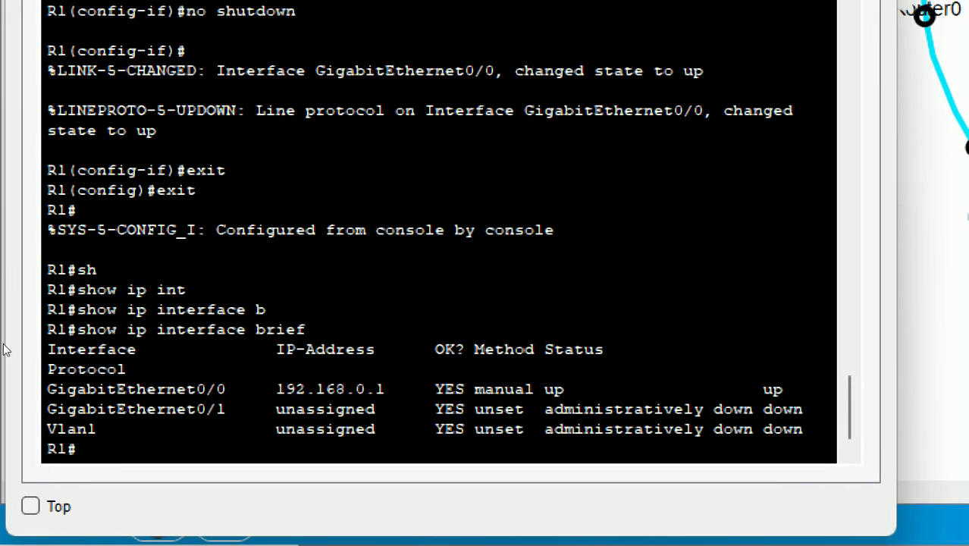
left_click_drag(35, 357, 180, 363)
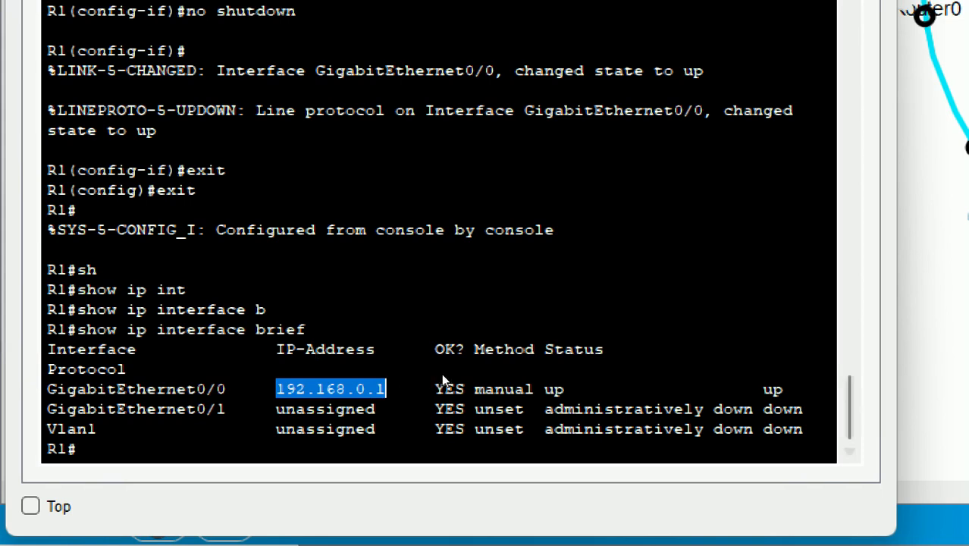
left_click_drag(450, 369, 556, 370)
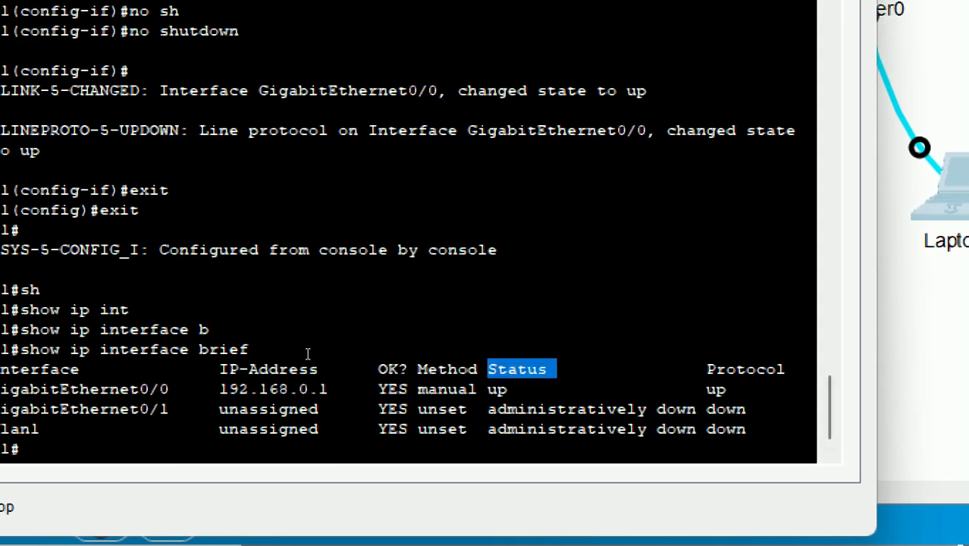
left_click_drag(489, 389, 508, 389)
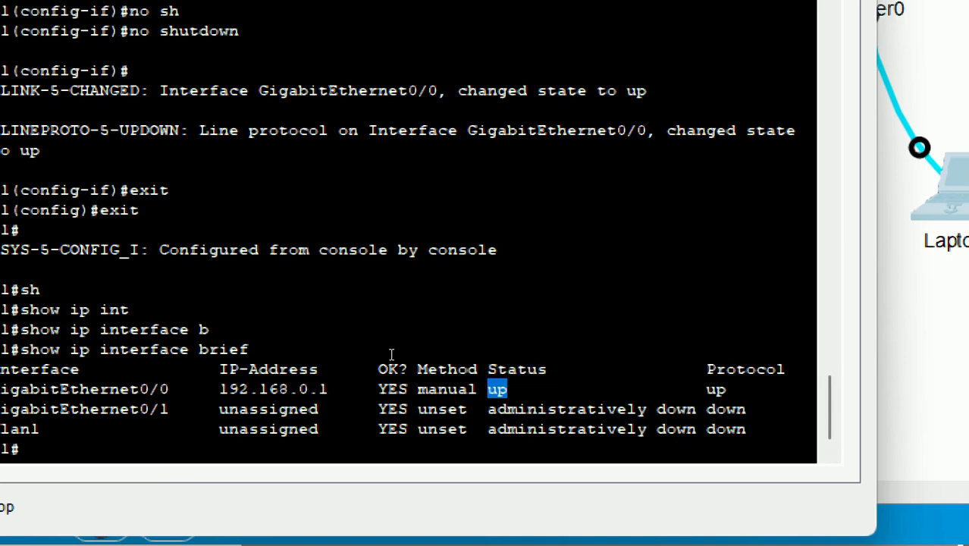
left_click_drag(714, 369, 727, 389)
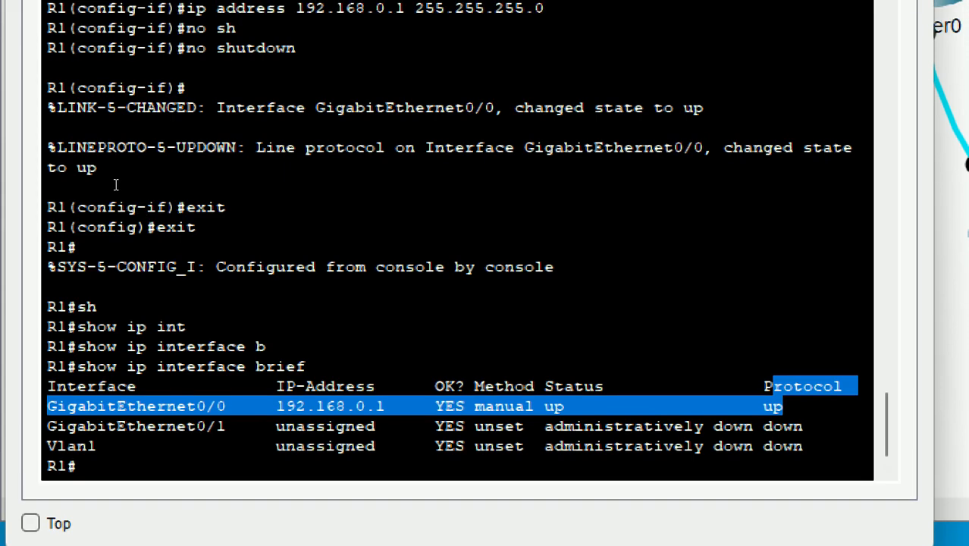
left_click_drag(186, 24, 296, 25)
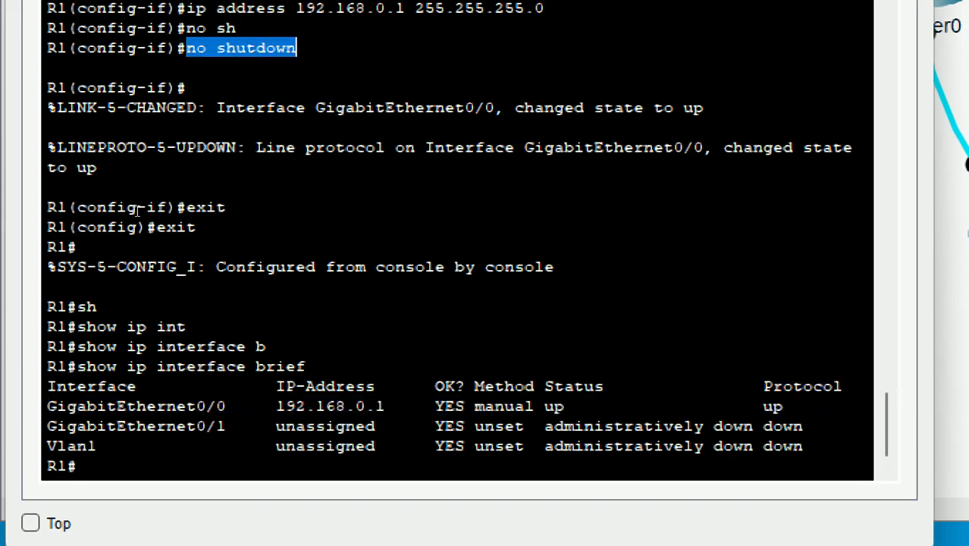
left_click_drag(217, 108, 704, 107)
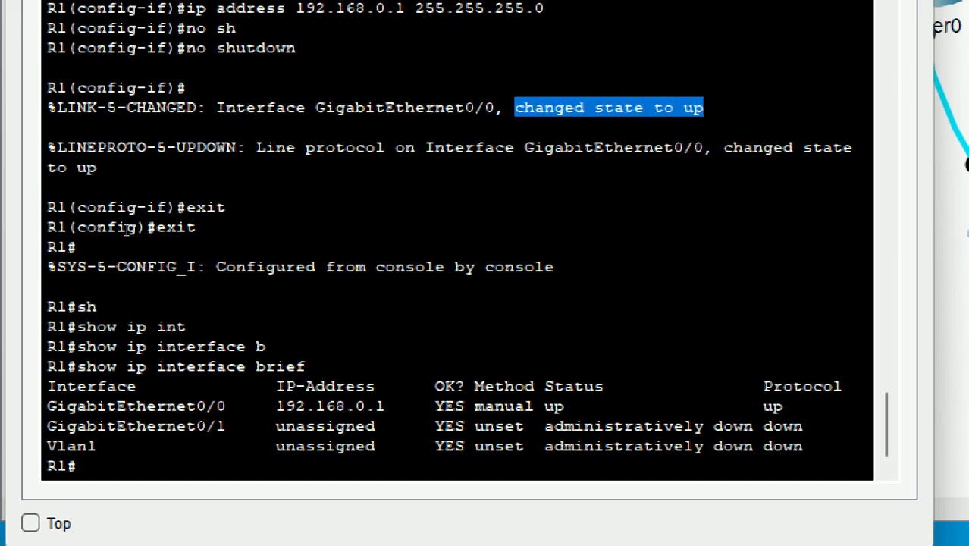
left_click_drag(255, 147, 97, 167)
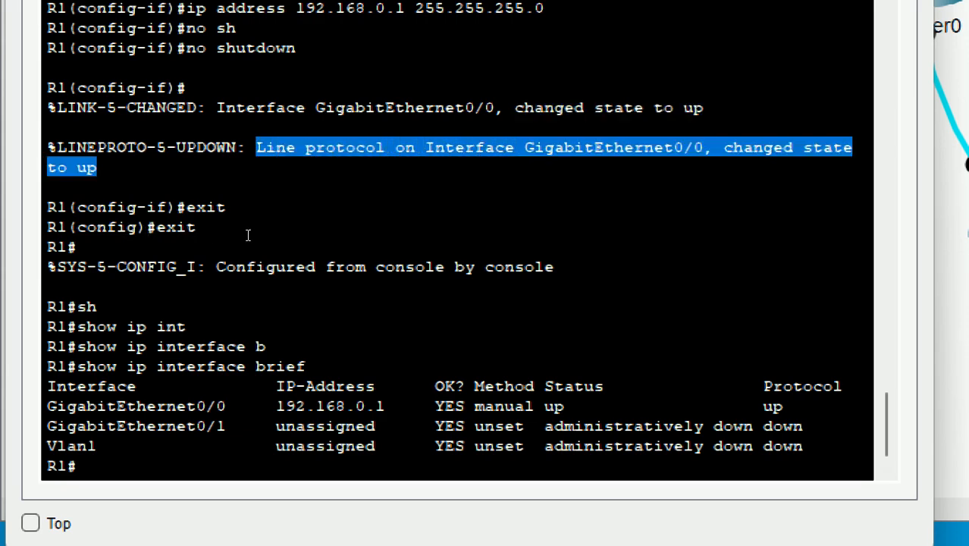
left_click_drag(293, 234, 54, 243)
left_click_drag(360, 367, 371, 368)
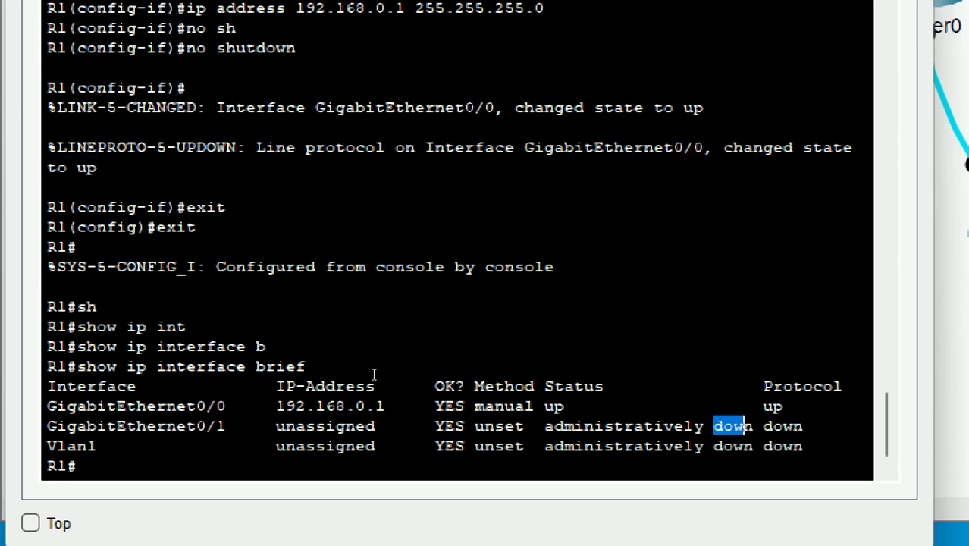
left_click(100, 370)
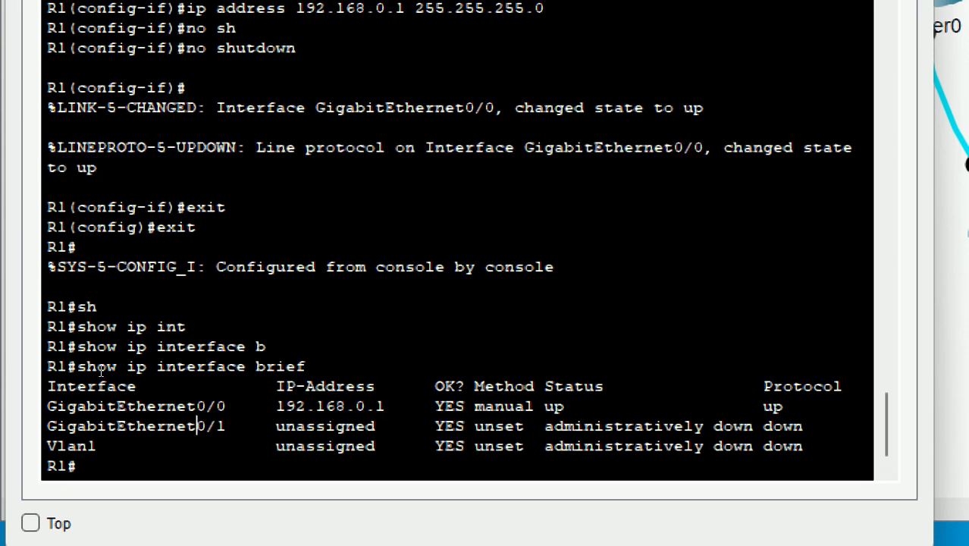
left_click_drag(100, 370, 116, 369)
left_click_drag(358, 368, 406, 348)
left_click_drag(47, 427, 305, 445)
left_click_drag(170, 377, 401, 369)
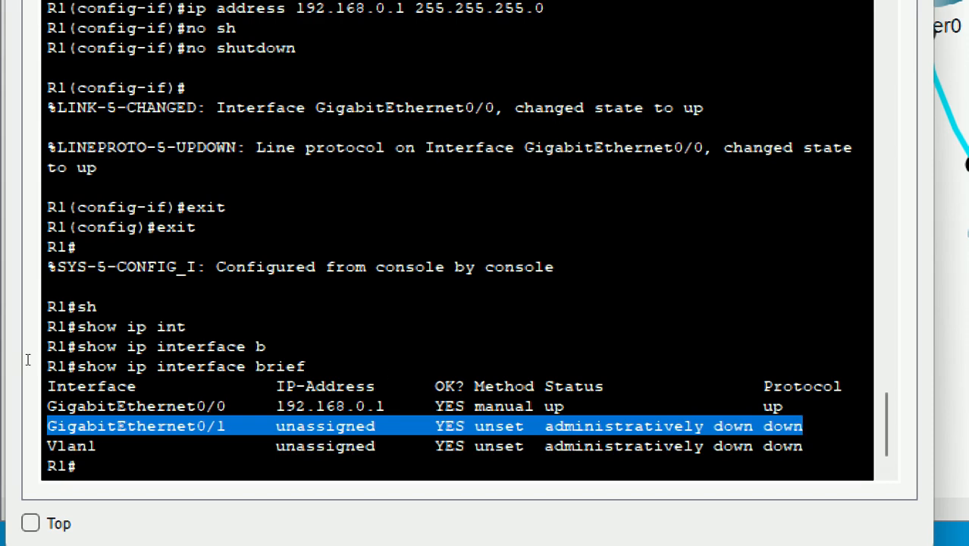
left_click_drag(26, 359, 393, 356)
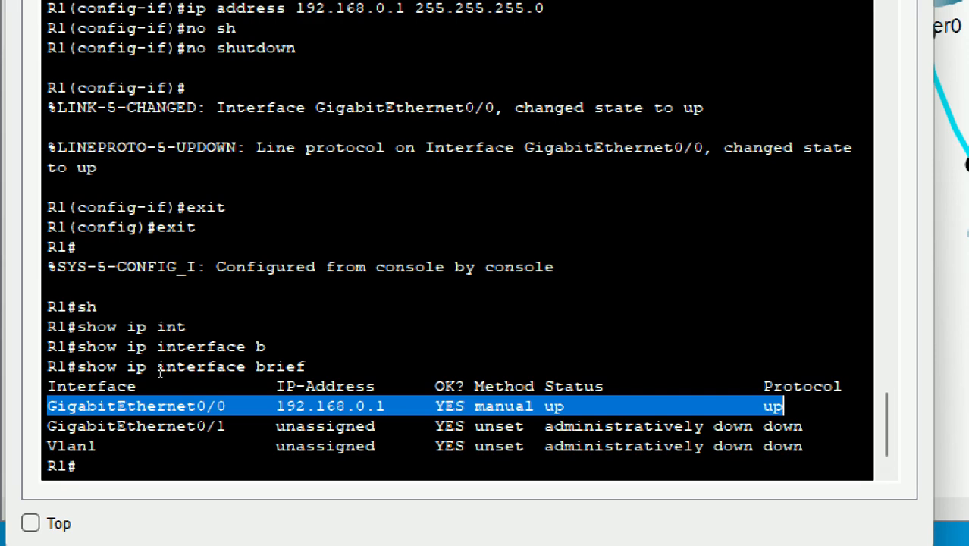
- Run 'configure terminal' on R1 to reach the R1(config)# prompt
left_click(151, 400)
type("c")
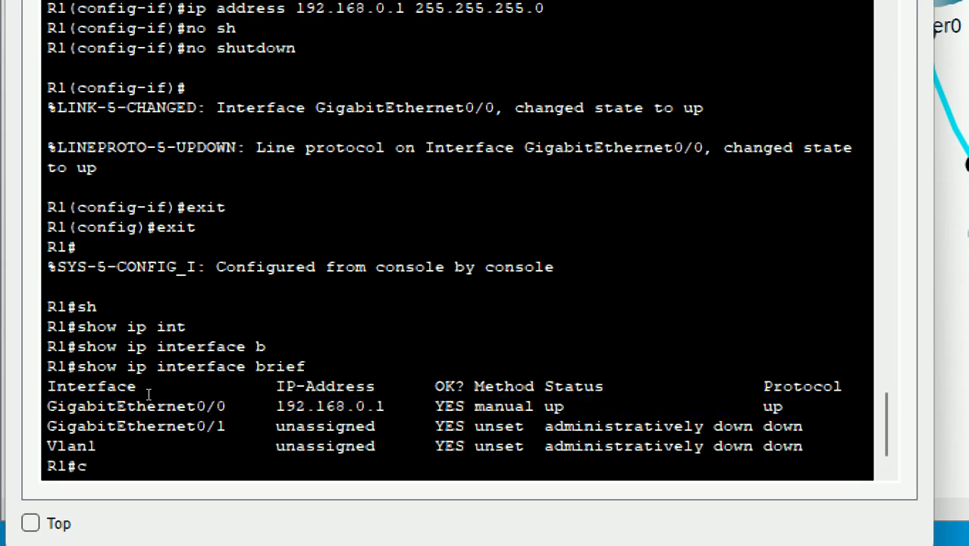
type("onf")
key("Tab")
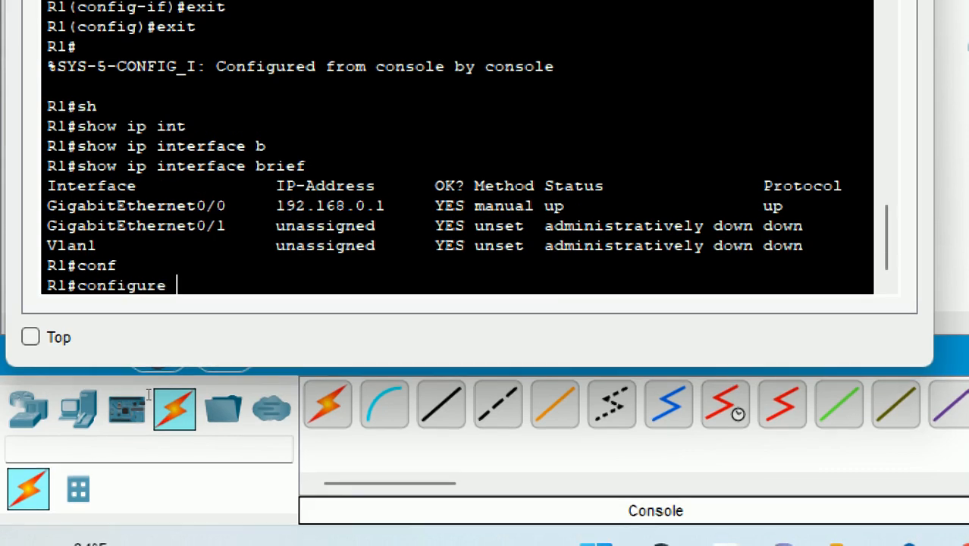
type("g")
key("Tab")
key("BackSpace")
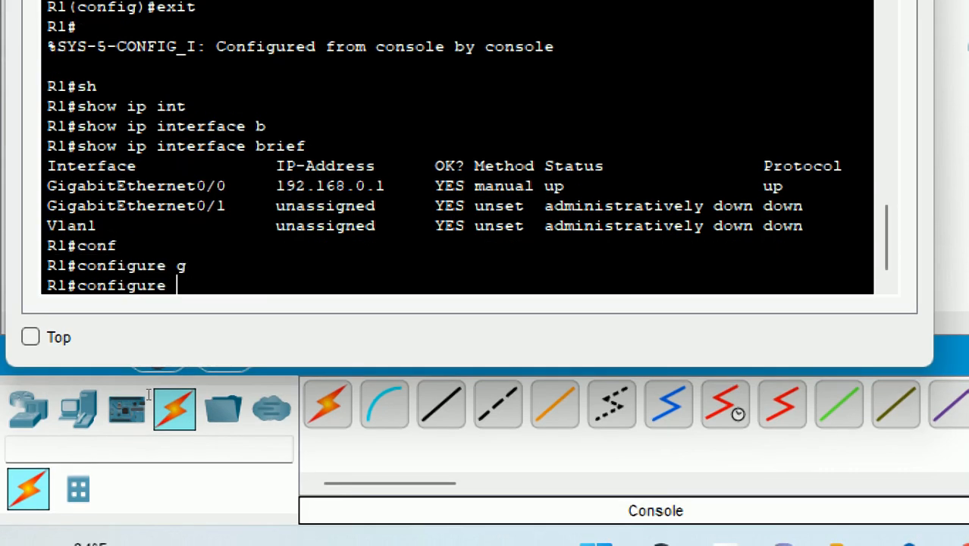
type("f")
key("Tab")
key("BackSpace")
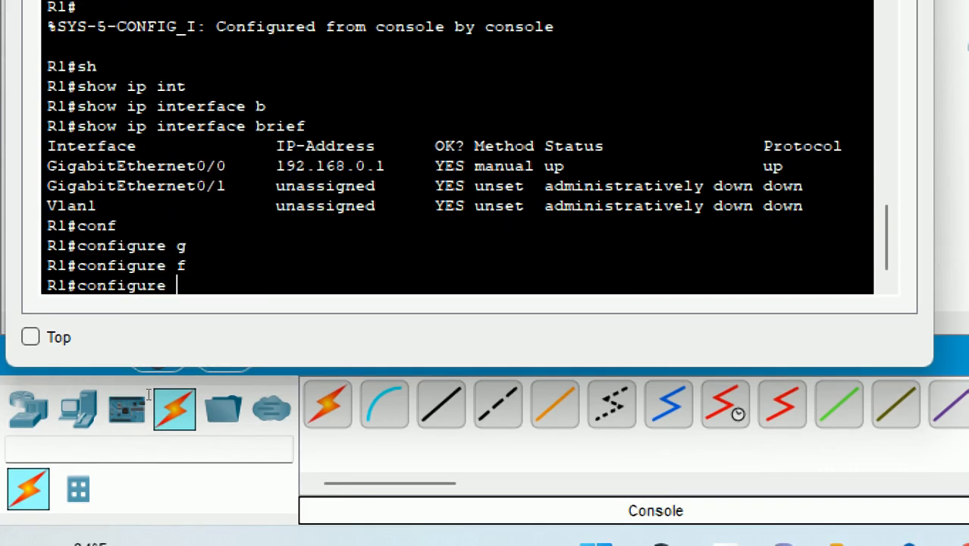
key("Return")
type("t")
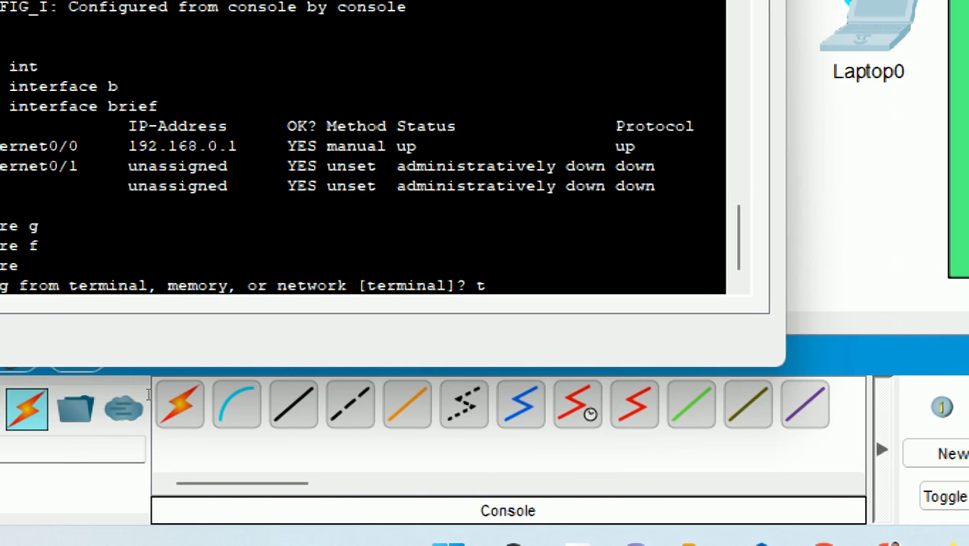
key("Return")
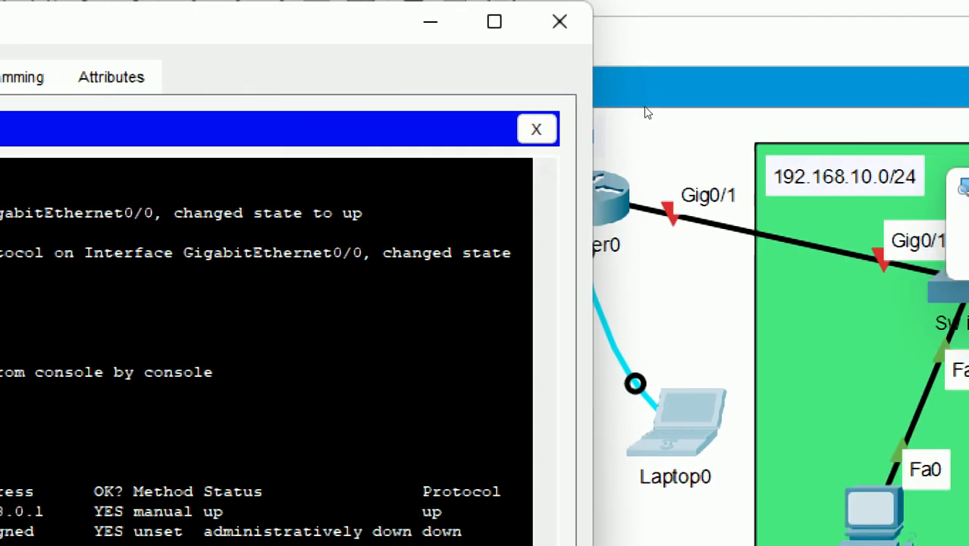
- Zoom out and reposition the Laptop0 terminal window so its left side shows
key("super+minus")
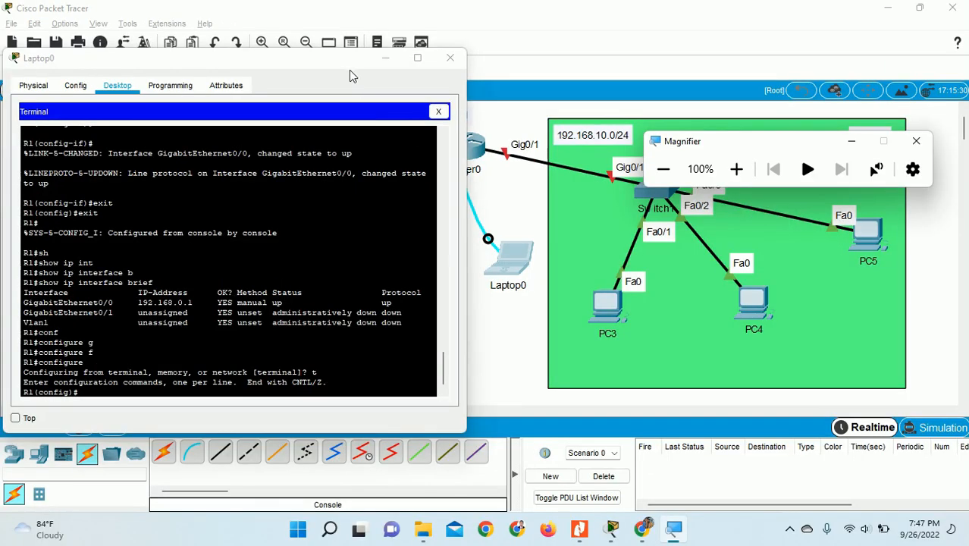
left_click_drag(284, 77, 260, 79)
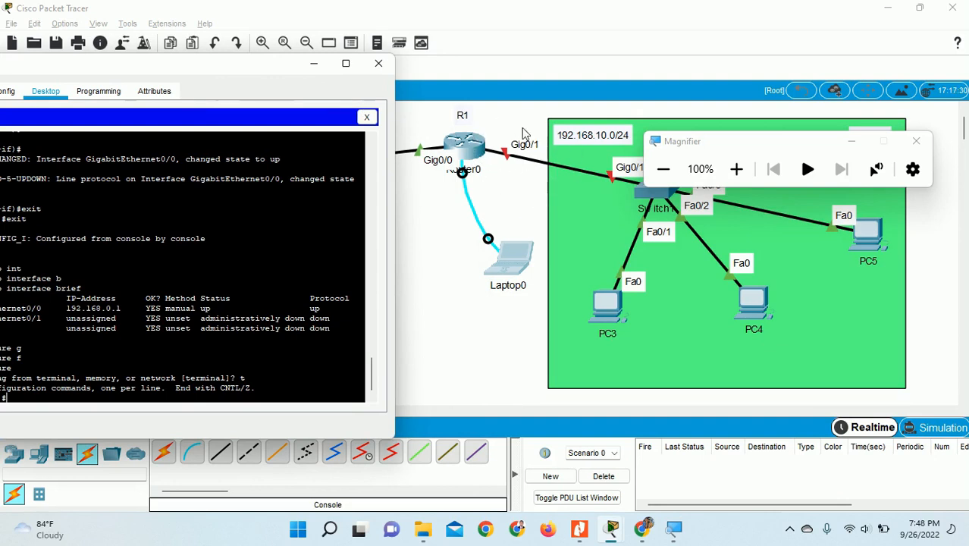
left_click_drag(256, 72, 319, 68)
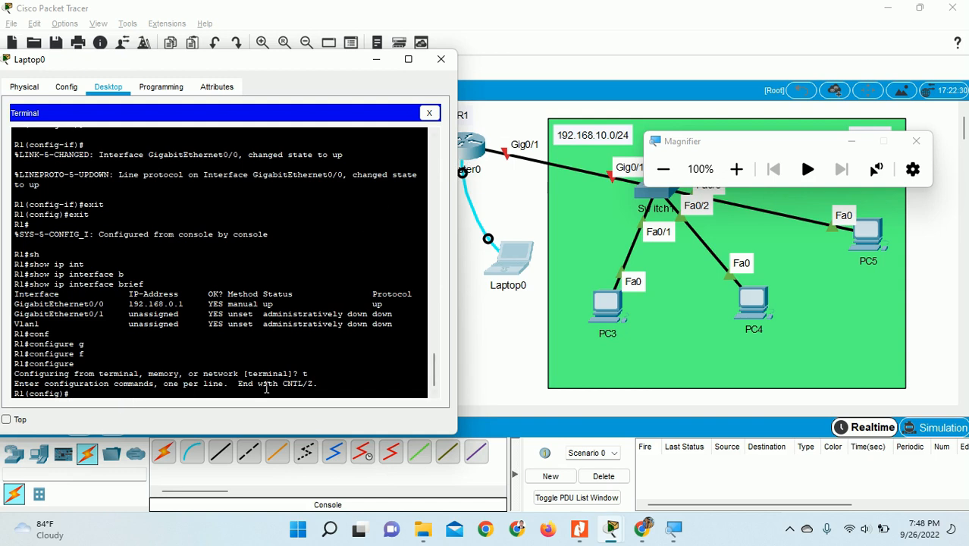
left_click(736, 169)
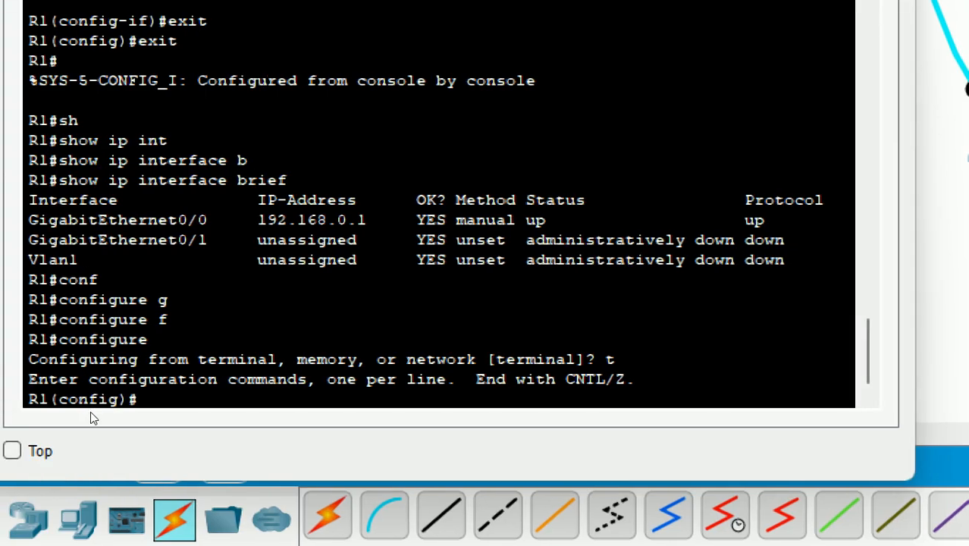
- Enter interface GigabitEthernet 0/1 and assign it 192.168.10.1 255.255.255.0
type("int")
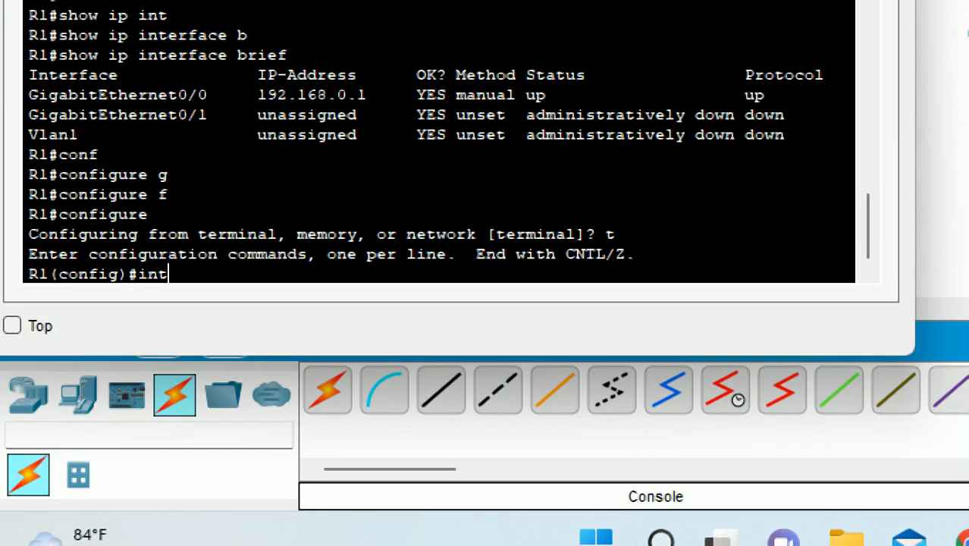
key("Tab")
type("g")
key("Tab")
type("0/1")
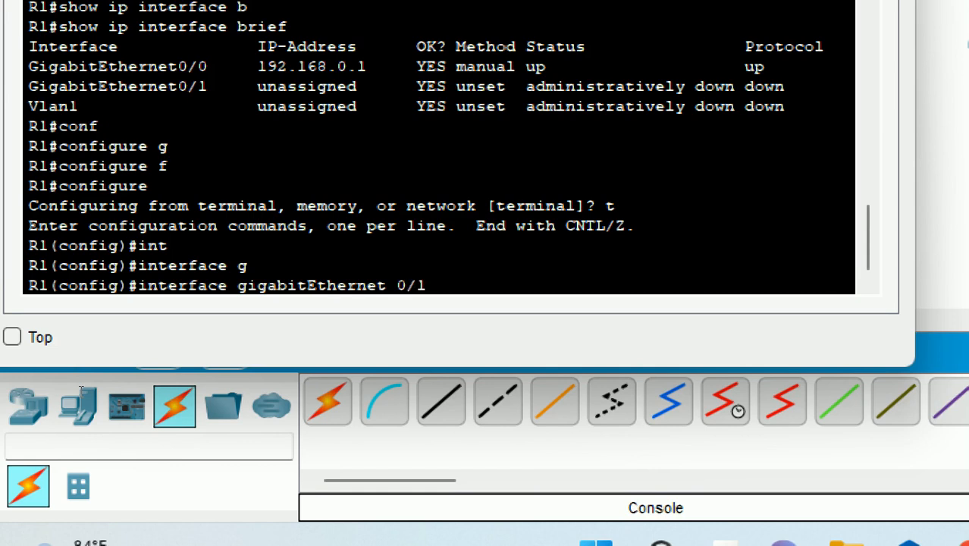
key("Return")
type("ip ad")
key("Tab")
type("192.168.10.1")
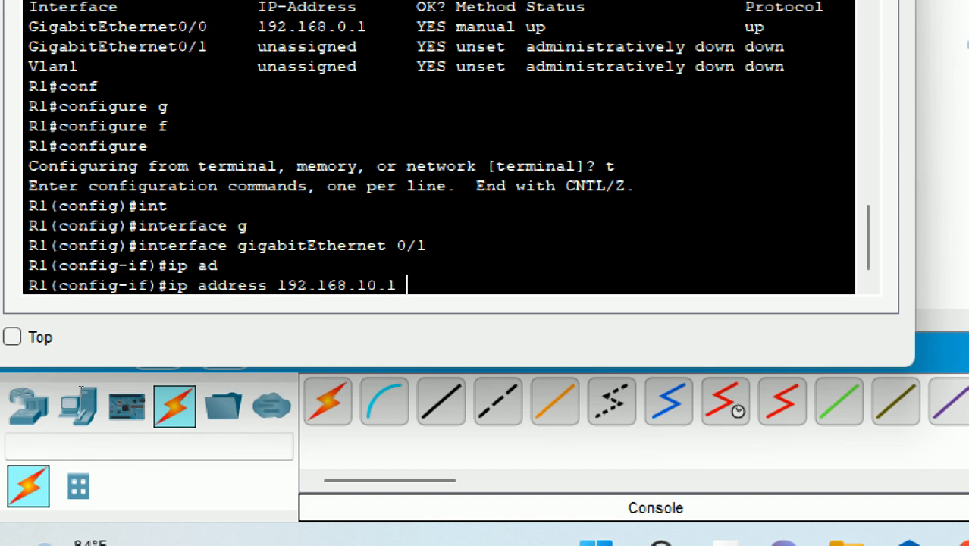
type(" 255.255.255.")
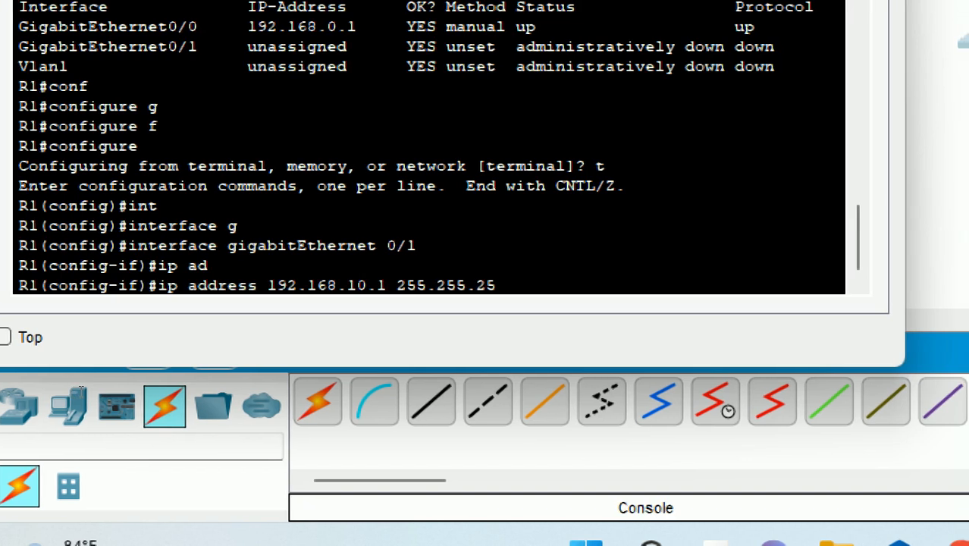
type("0")
key("Return")
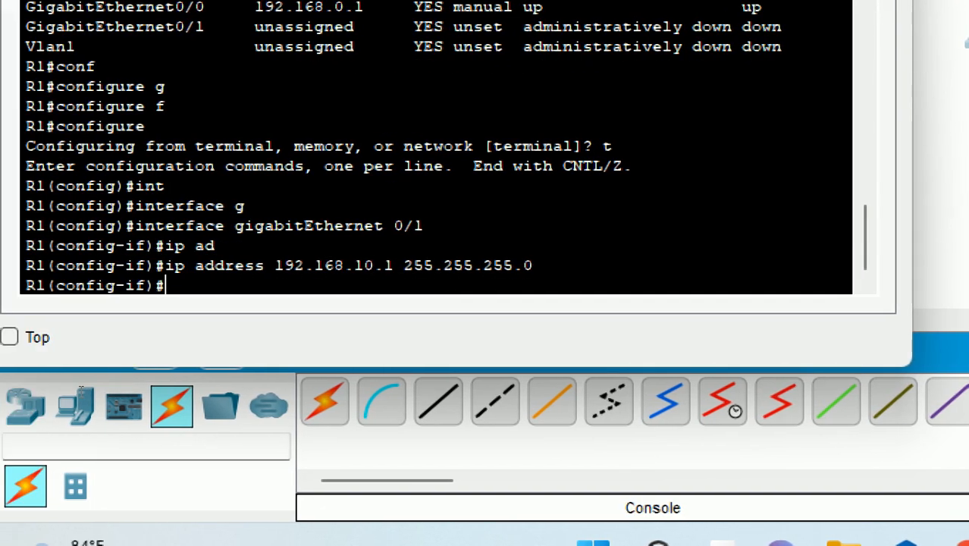
- Enable GigabitEthernet0/1 with 'no shutdown', exit, and type 'do sh ip int br'
type("no sh")
key("Tab")
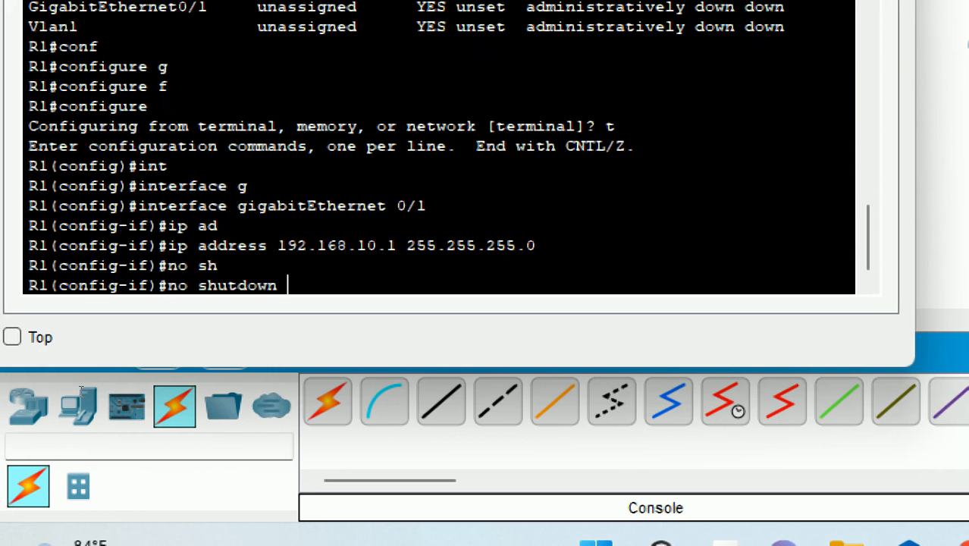
key("Return")
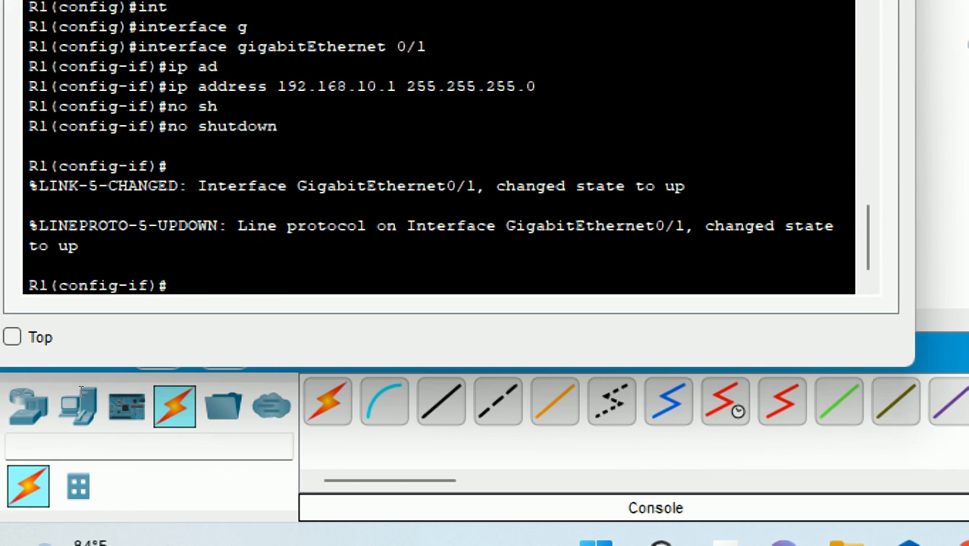
type("exit")
key("Return")
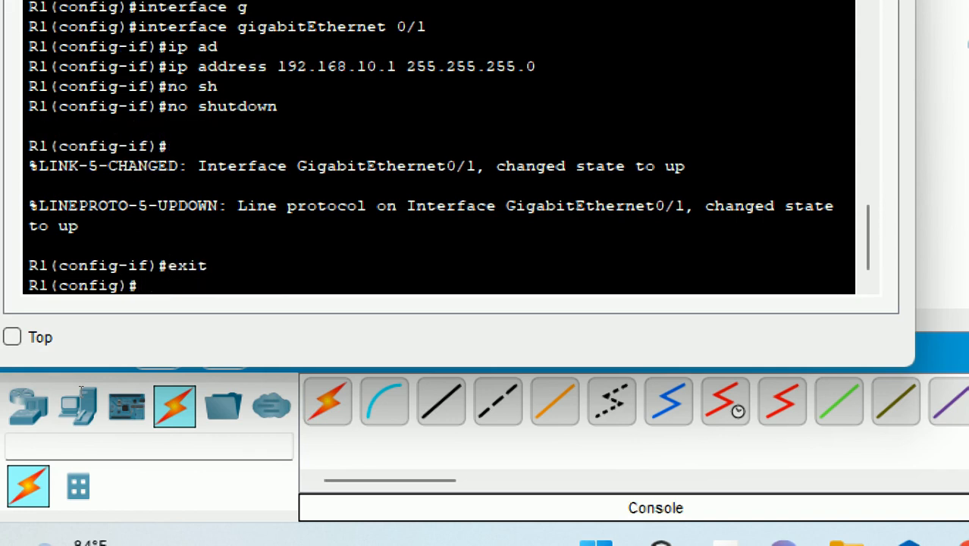
type("do sh ip int br")
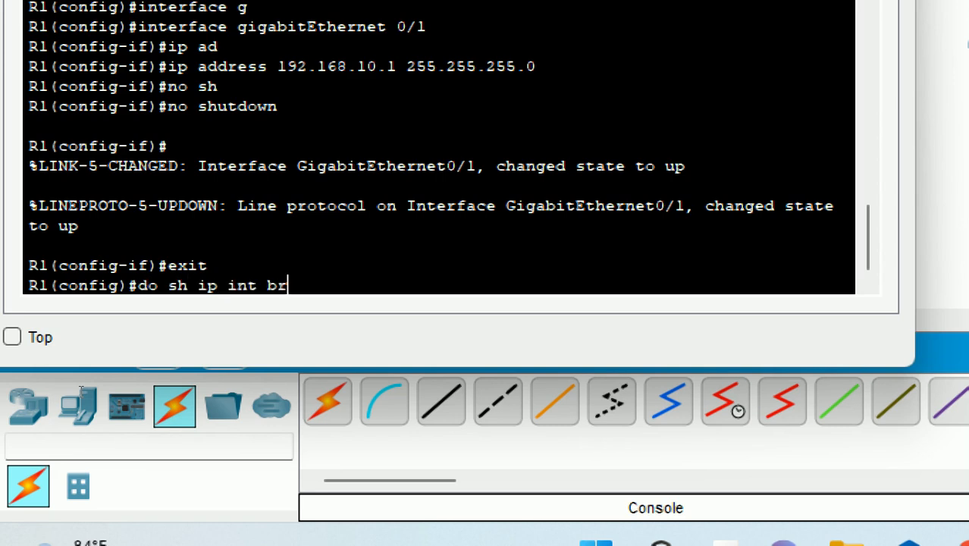
- Run 'do sh ip int br' showing Gi0/0 and Gi0/1 up, then close Laptop0's window
key("Return")
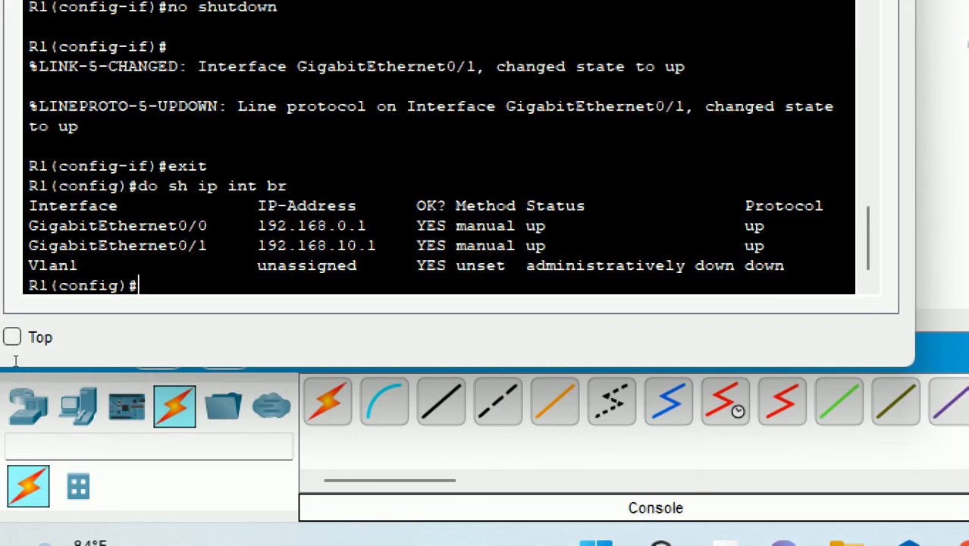
left_click_drag(31, 225, 388, 370)
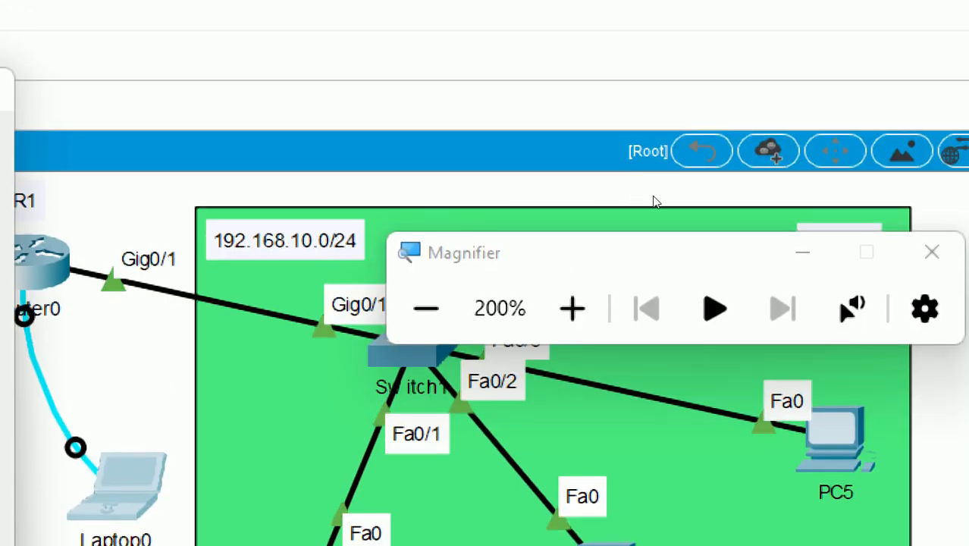
left_click(426, 308)
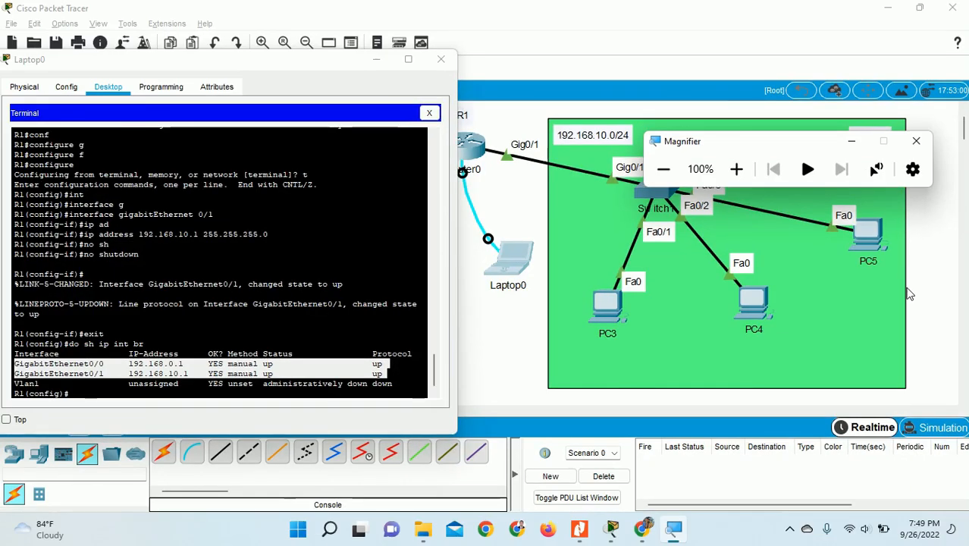
left_click(789, 528)
left_click(793, 466)
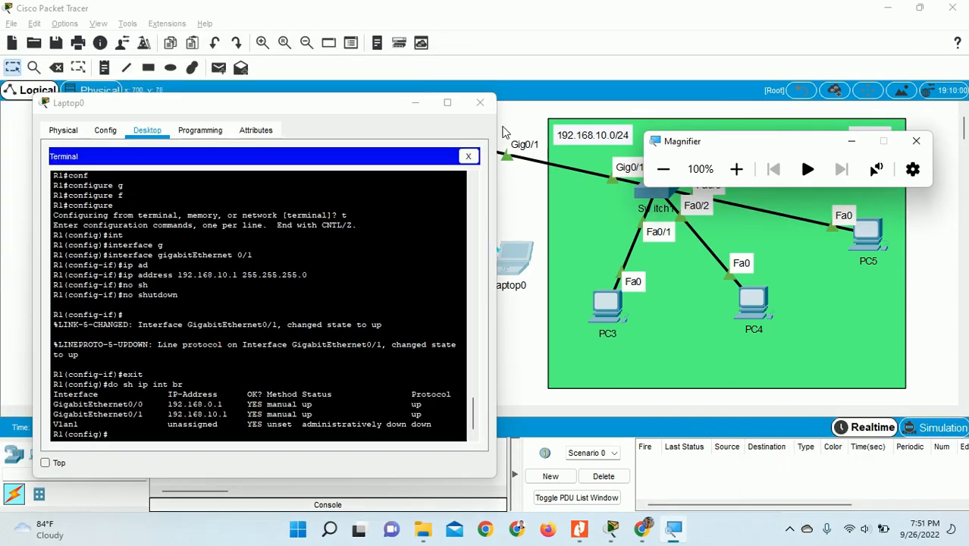
left_click(480, 102)
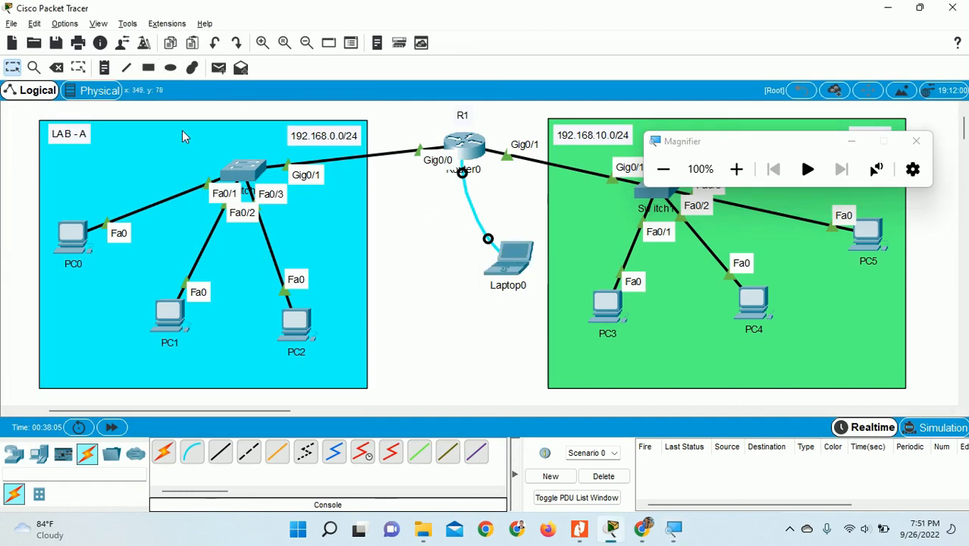
- Place address notes 192.168.0.2/24, 192.168.0.3/24 and 192.168.0.4/24 under PC0, PC1 and PC2
left_click(105, 70)
left_click(49, 281)
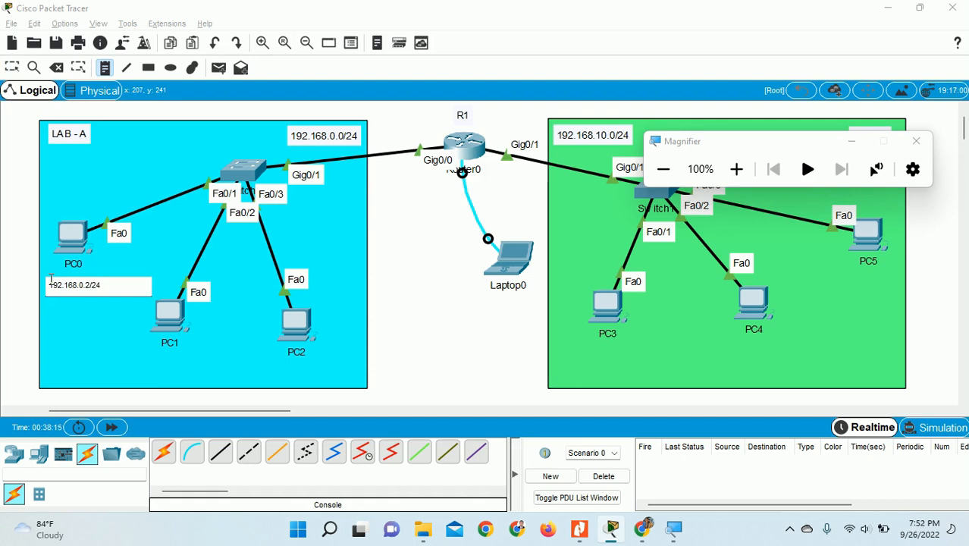
left_click(125, 348)
type("192.168.0.3/24")
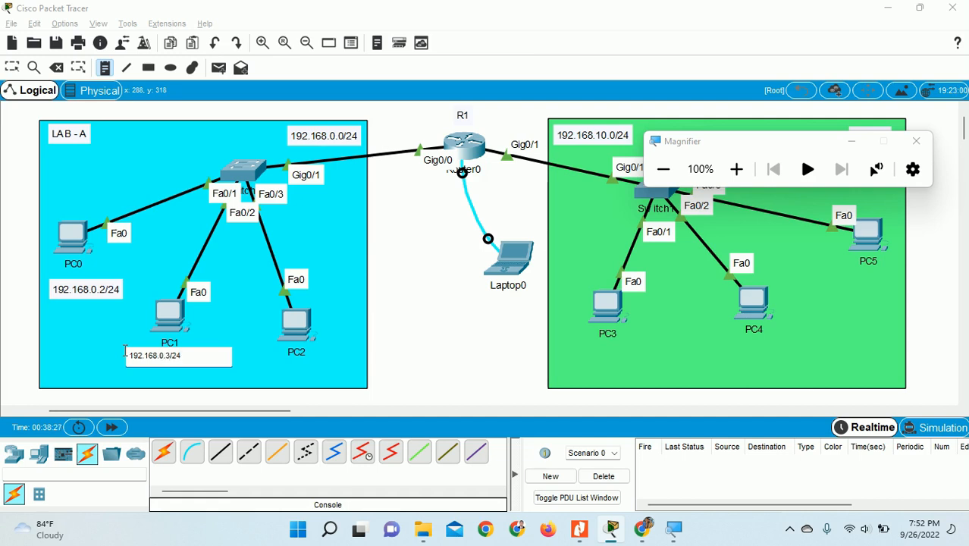
left_click(263, 362)
type("192")
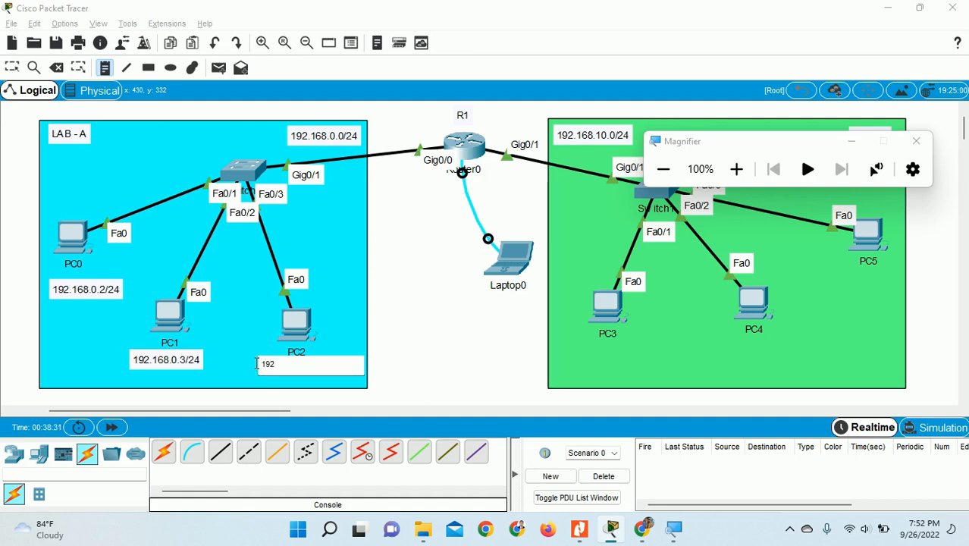
type(".168.0.4/24")
left_click(13, 67)
- Set PC0's IP configuration to 192.168.0.2, mask 255.255.255.0, gateway 192.168.0.1
left_click(89, 237)
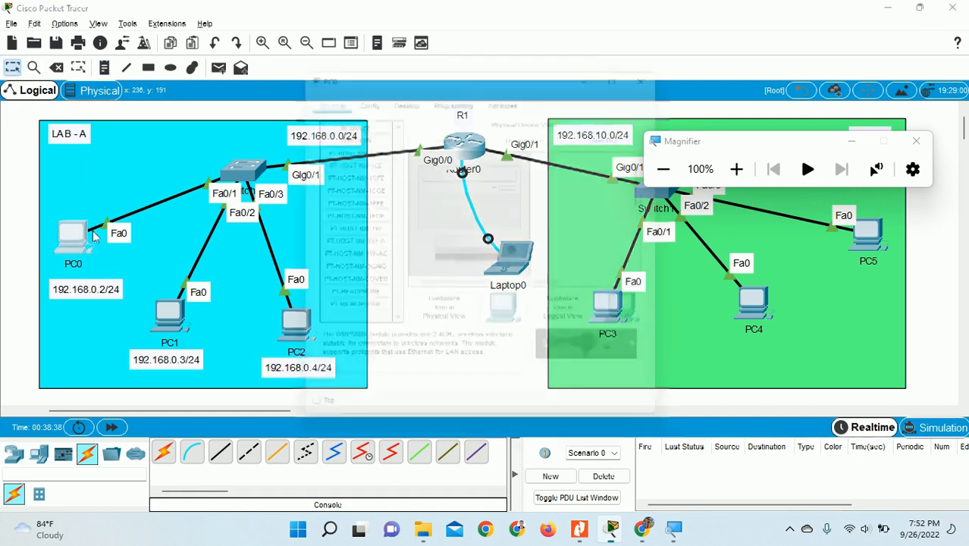
left_click_drag(427, 73, 520, 44)
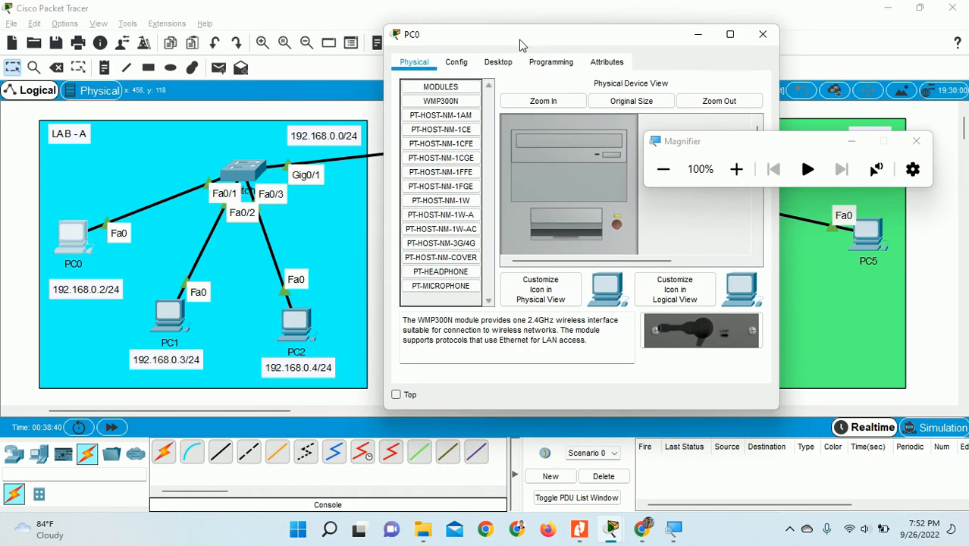
left_click_drag(825, 149, 836, 461)
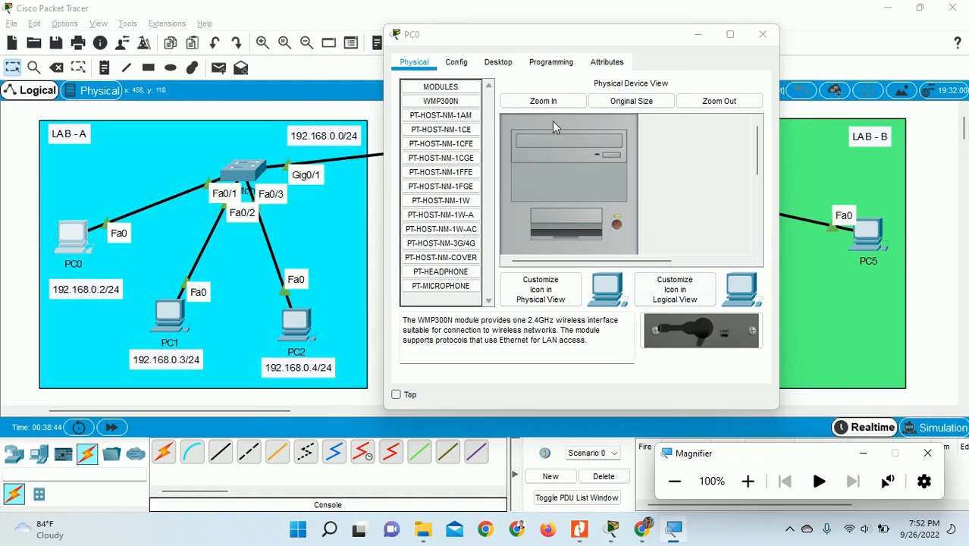
left_click(498, 62)
left_click(452, 121)
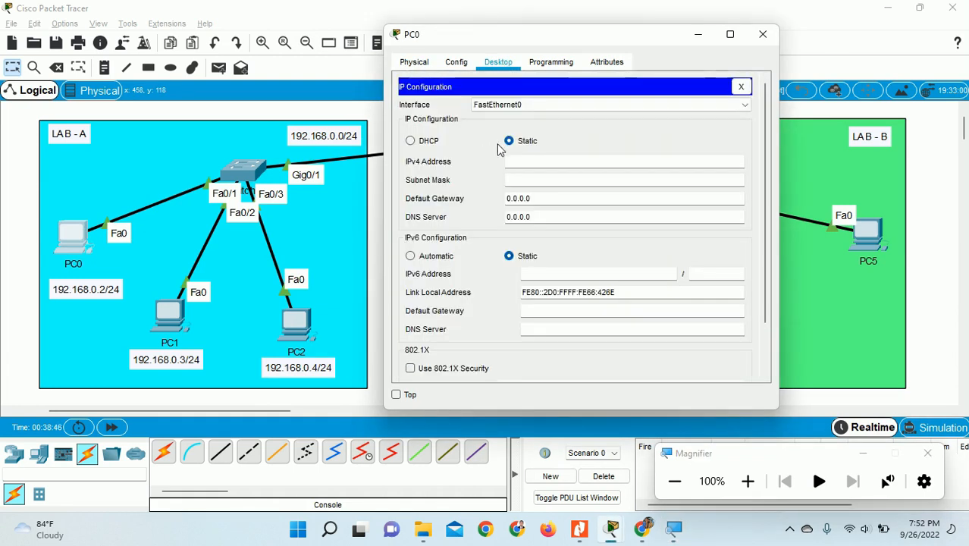
left_click(524, 157)
type("192.168.0.2")
left_click(539, 180)
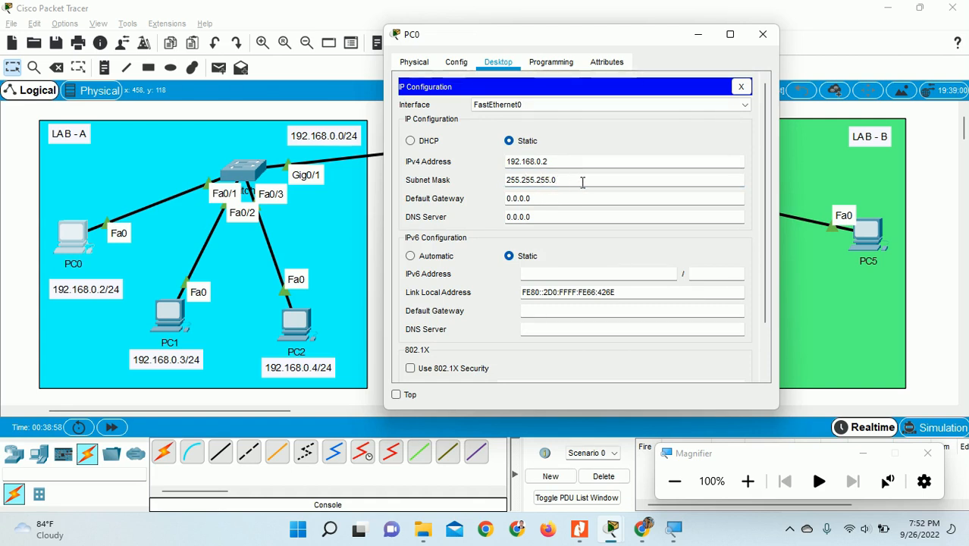
left_click_drag(555, 199, 496, 201)
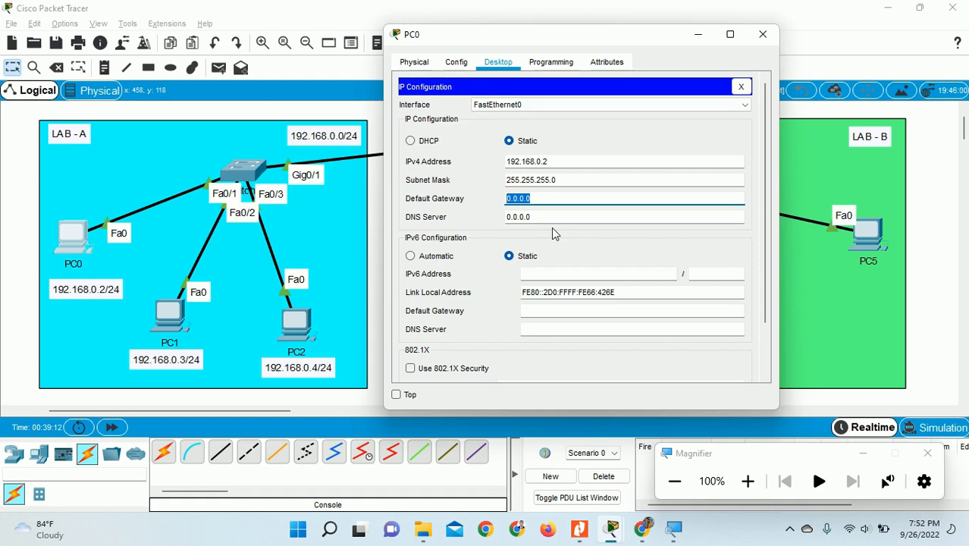
left_click_drag(525, 35, 671, 34)
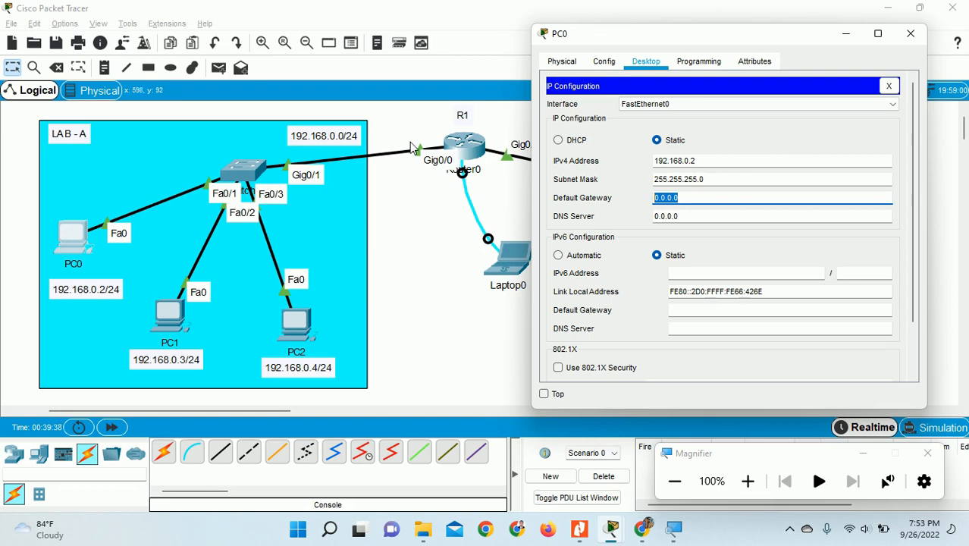
type("192.168.0.1")
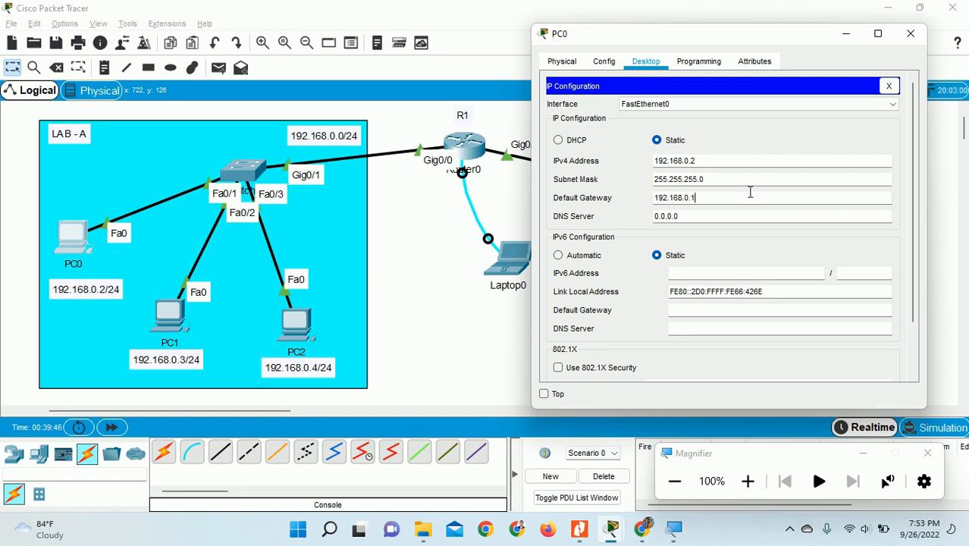
left_click(908, 35)
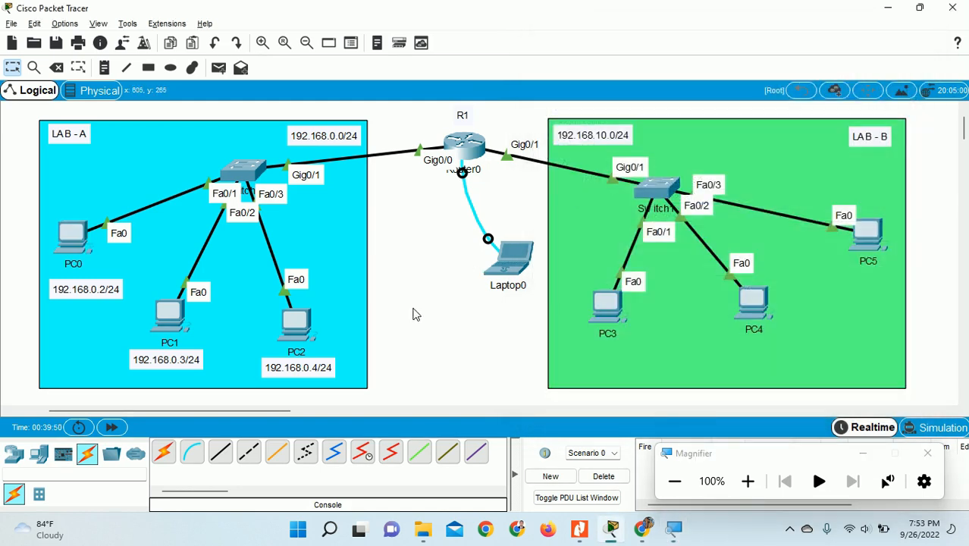
- Set PC1's IP configuration to 192.168.0.3, mask 255.255.255.0, gateway 192.168.0.1
left_click(170, 313)
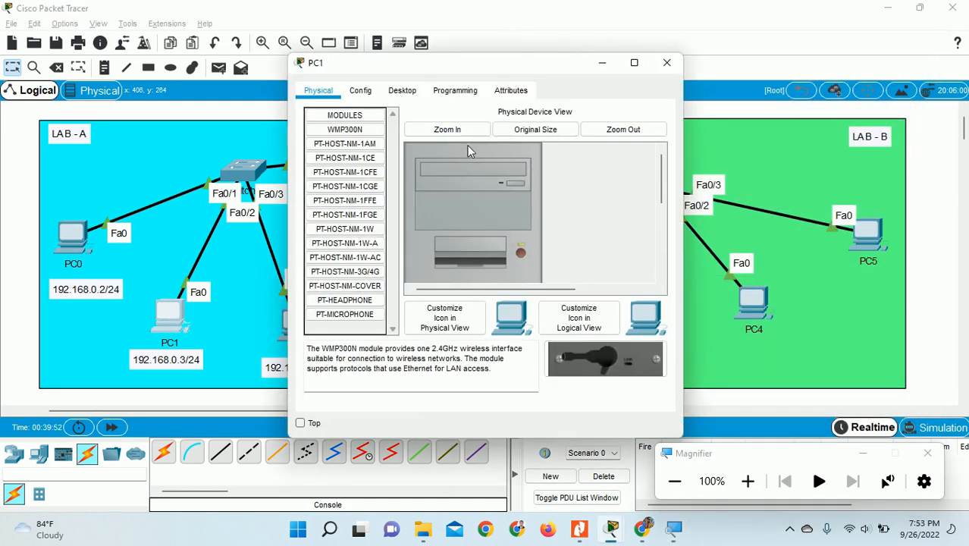
left_click(402, 91)
left_click(360, 162)
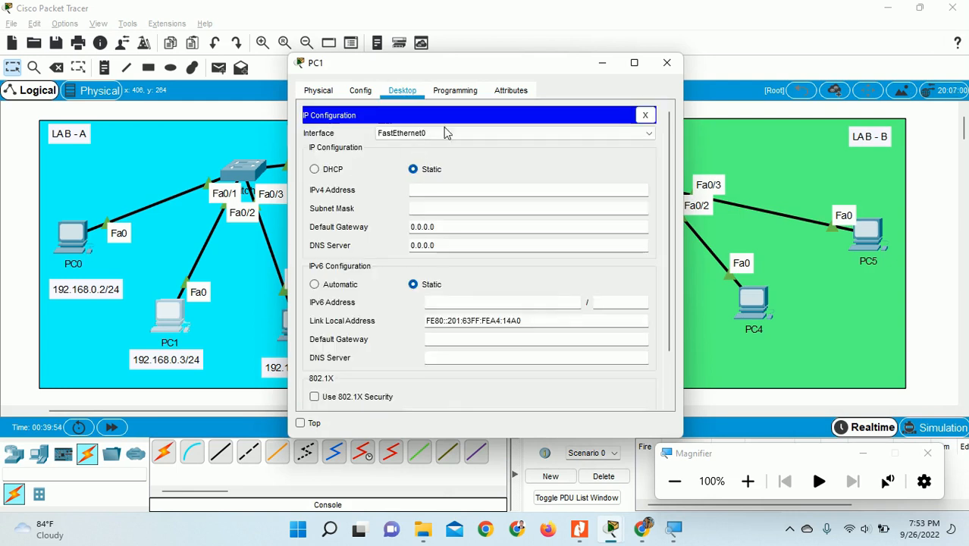
left_click_drag(482, 65, 599, 41)
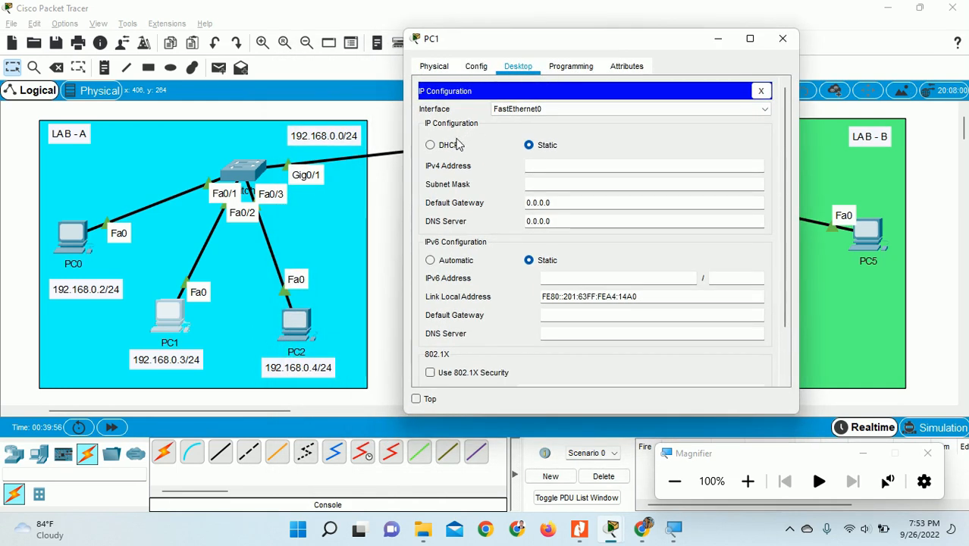
left_click(545, 170)
type("192.168.0")
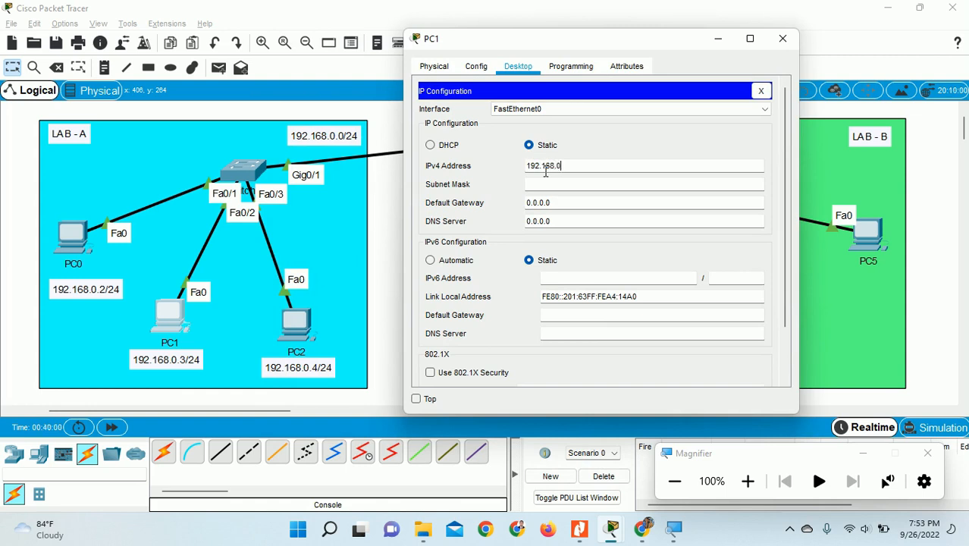
type(".3")
key("Tab")
key("Tab")
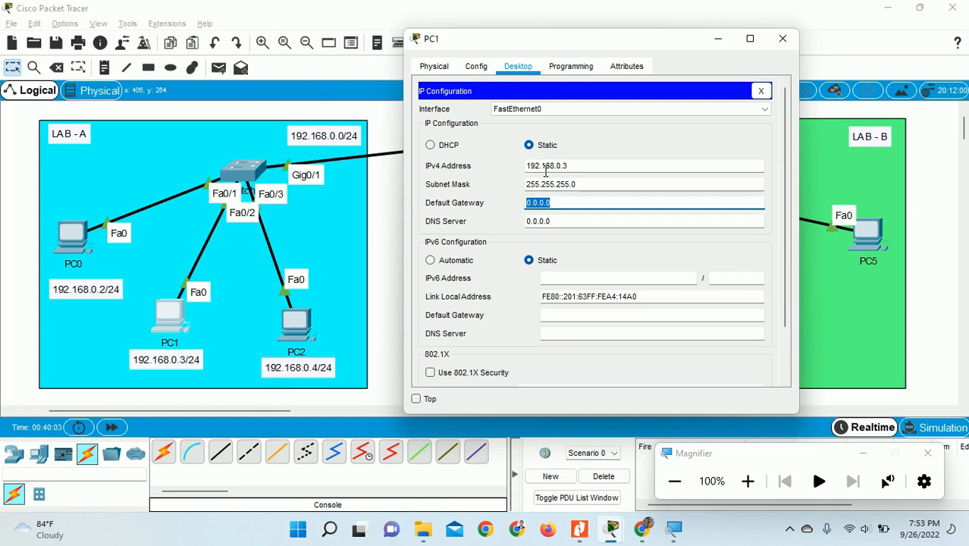
type("192.168")
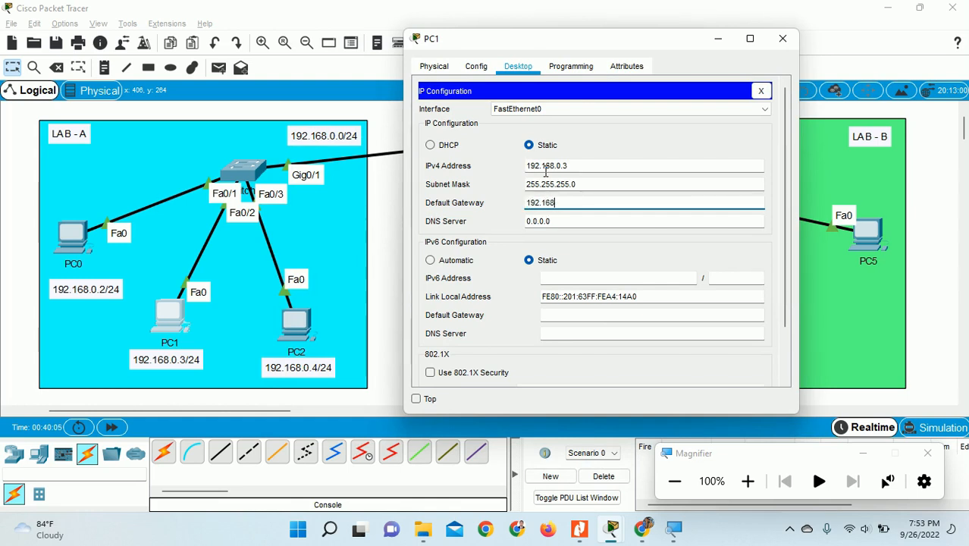
type(".0.1")
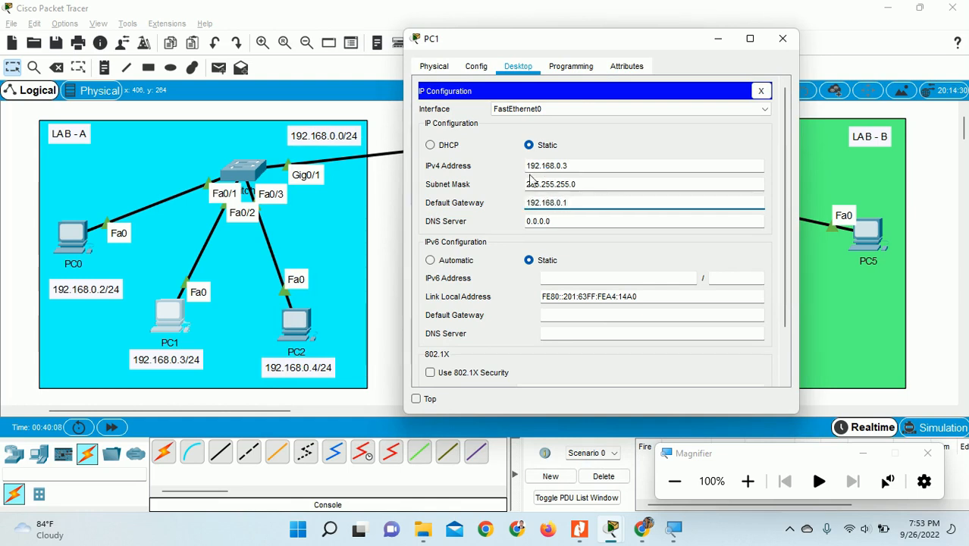
left_click(783, 39)
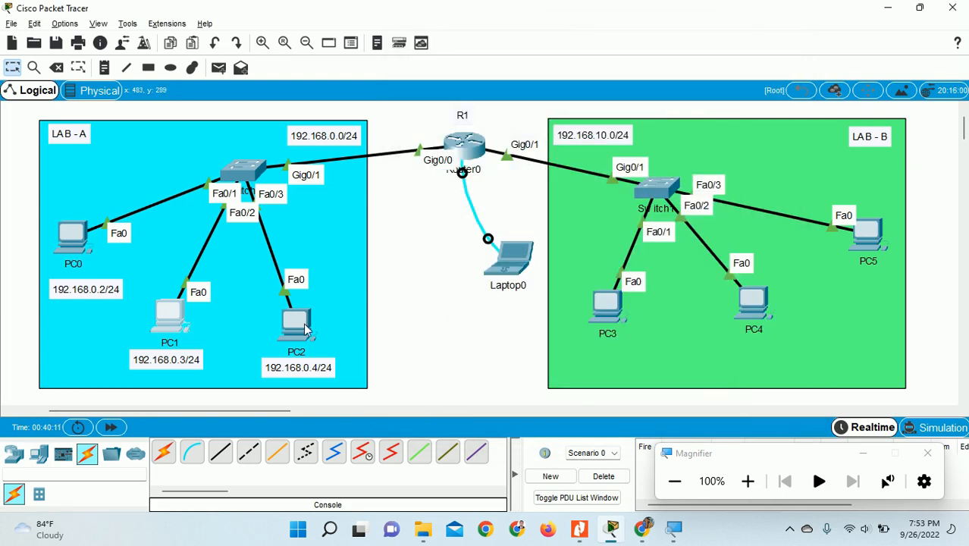
left_click(307, 328)
- Set PC2's IP configuration to 192.168.0.4, mask 255.255.255.0, gateway 192.168.0.1
left_click_drag(440, 62, 597, 45)
left_click(567, 74)
left_click(514, 127)
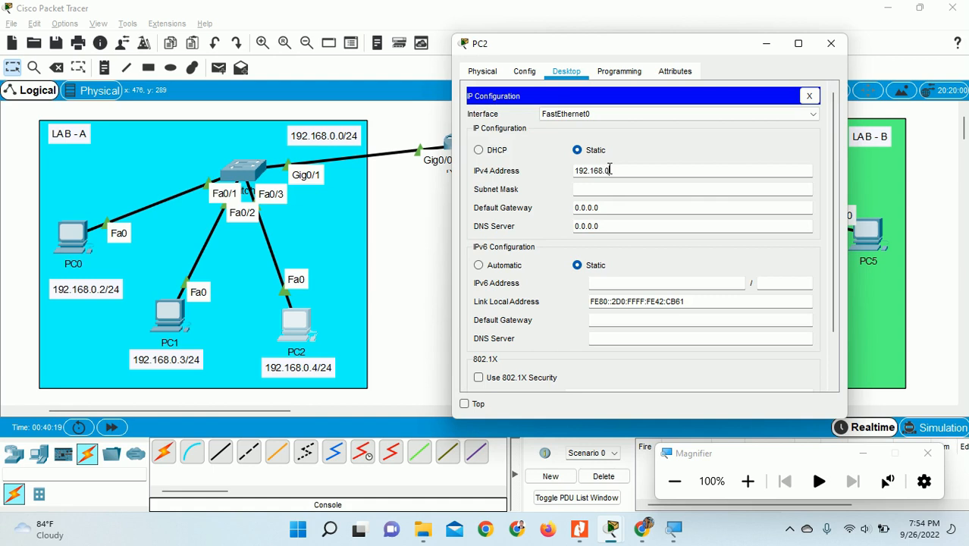
left_click(610, 170)
type("192.168.0.4")
key("Tab")
key("Tab")
type("192.168.")
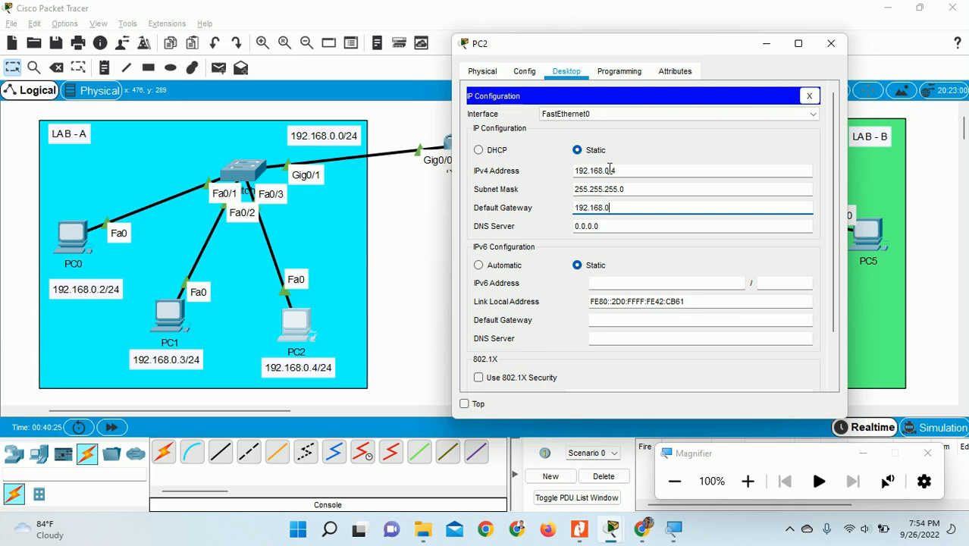
type("0.1")
left_click(831, 43)
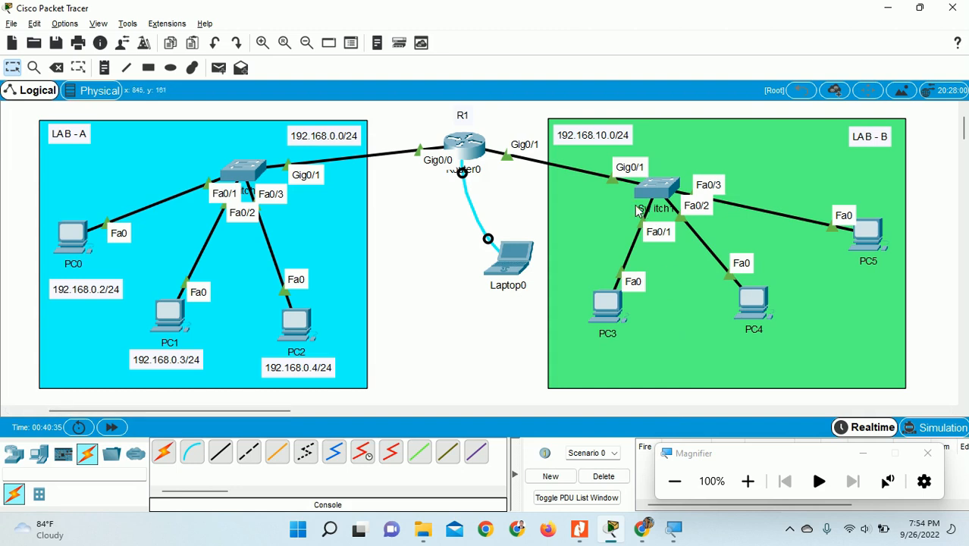
- Set PC3's IP configuration to 192.168.10.2, mask 255.255.255.0, gateway 192.168.10.1
left_click(610, 311)
left_click_drag(561, 66, 351, 31)
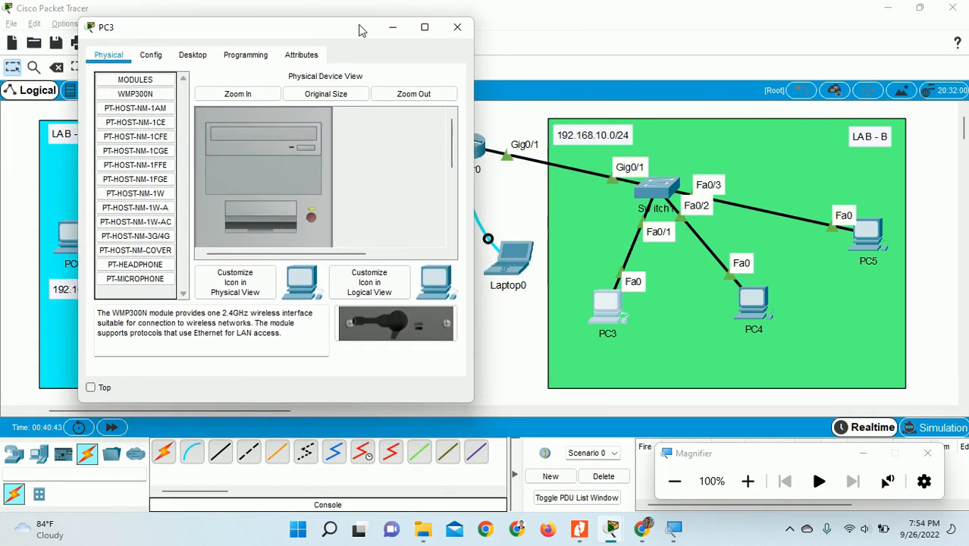
left_click(193, 56)
left_click(161, 110)
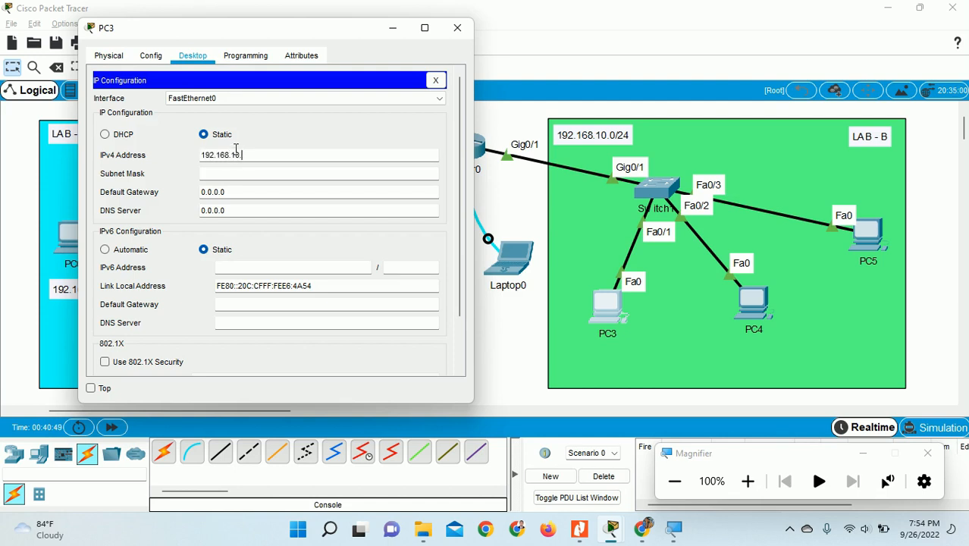
key("Tab")
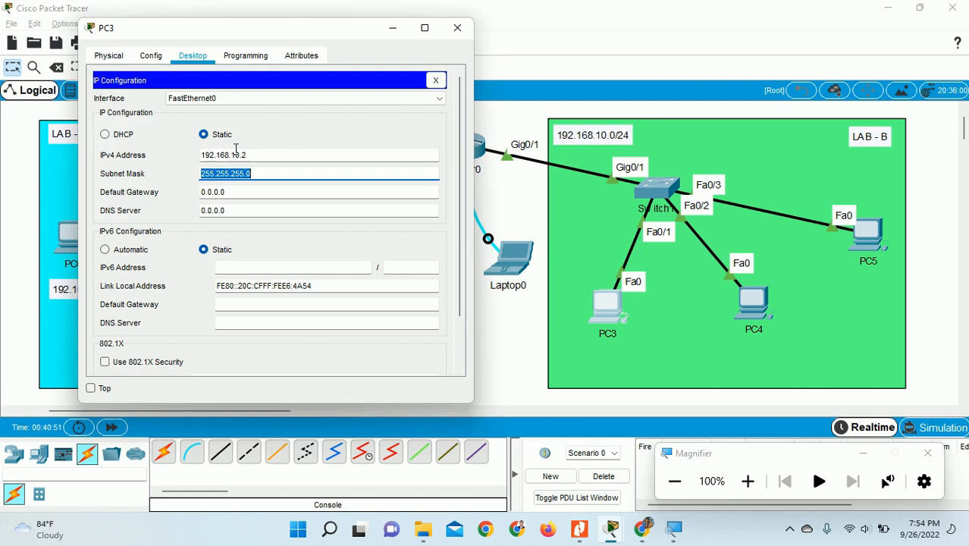
key("Tab")
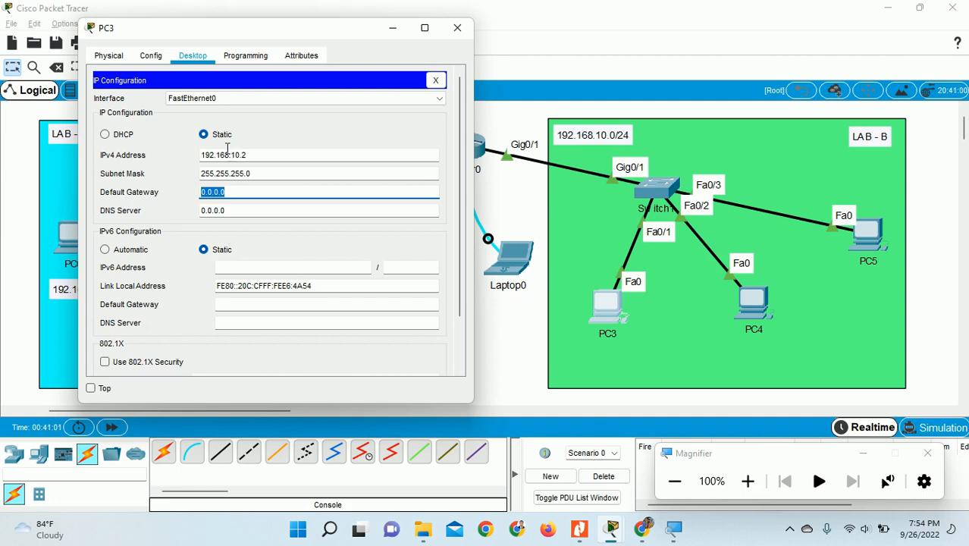
left_click_drag(326, 34, 276, 34)
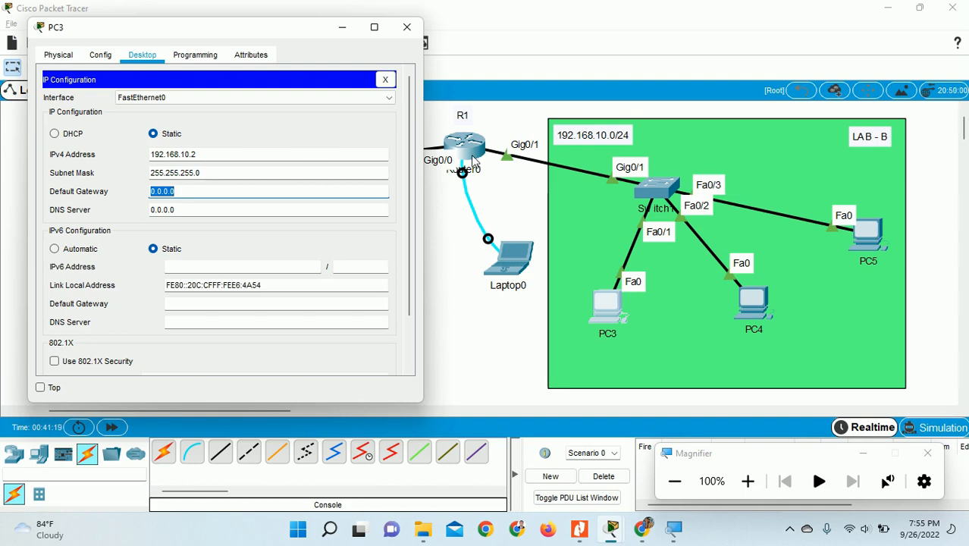
type("192.168.10.1")
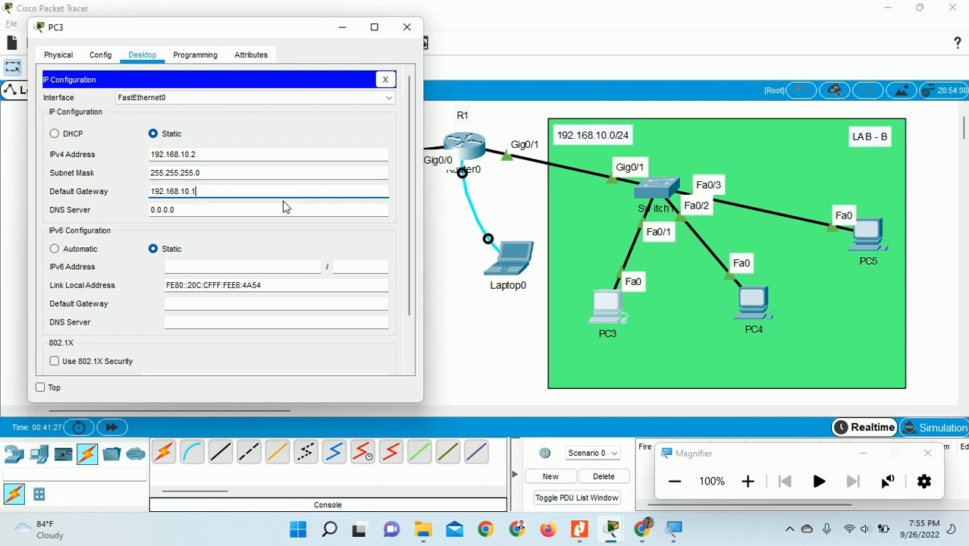
left_click(405, 29)
- Give PC4 static IPv4 192.168.10.3, mask 255.255.255.0 and gateway 192.168.10.1
left_click(754, 303)
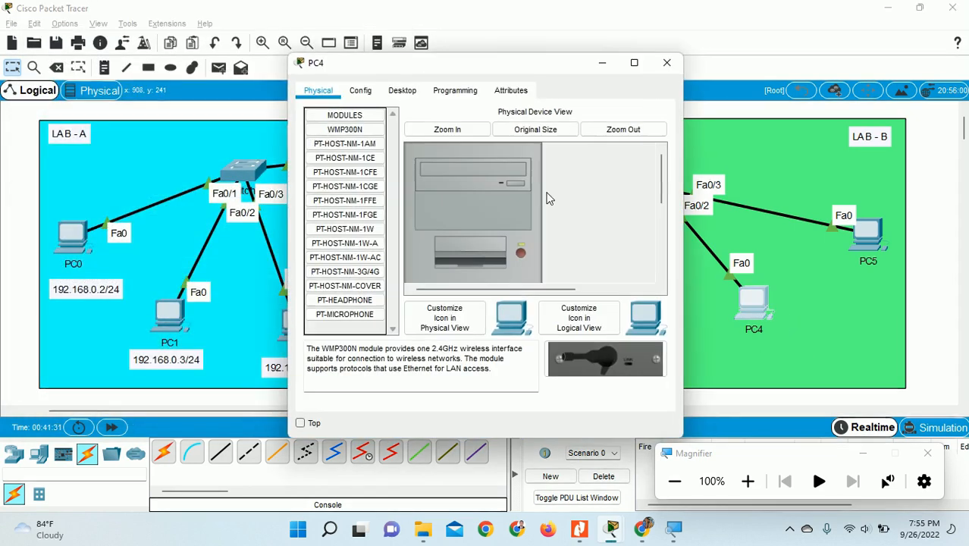
left_click_drag(498, 64, 241, 32)
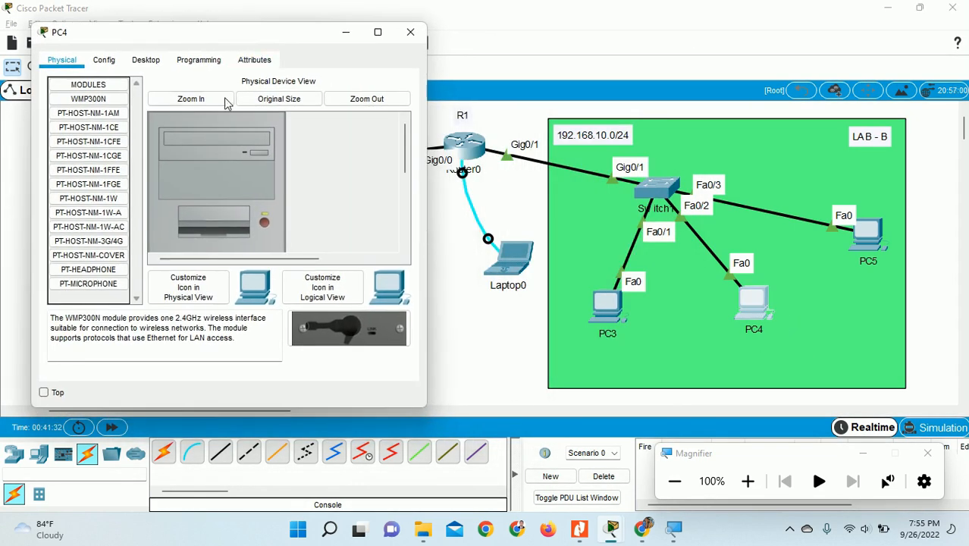
left_click(146, 60)
left_click(106, 110)
left_click(182, 157)
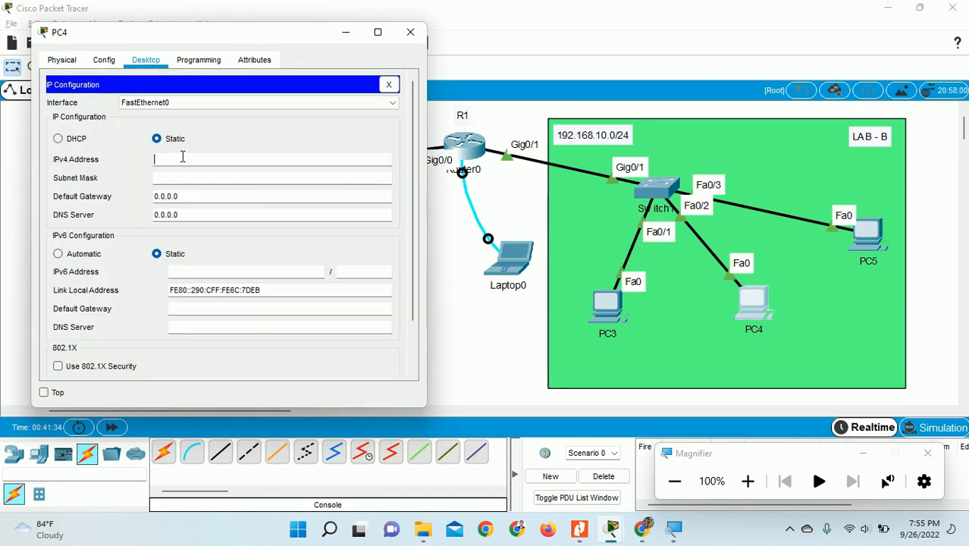
type("192.168.1")
key("Tab")
key("Tab")
type("192.168.1")
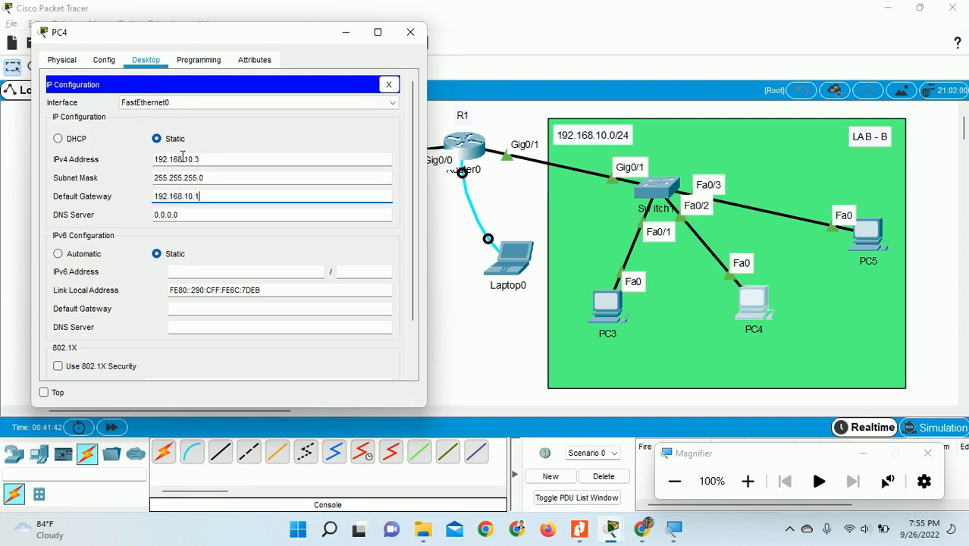
left_click(410, 32)
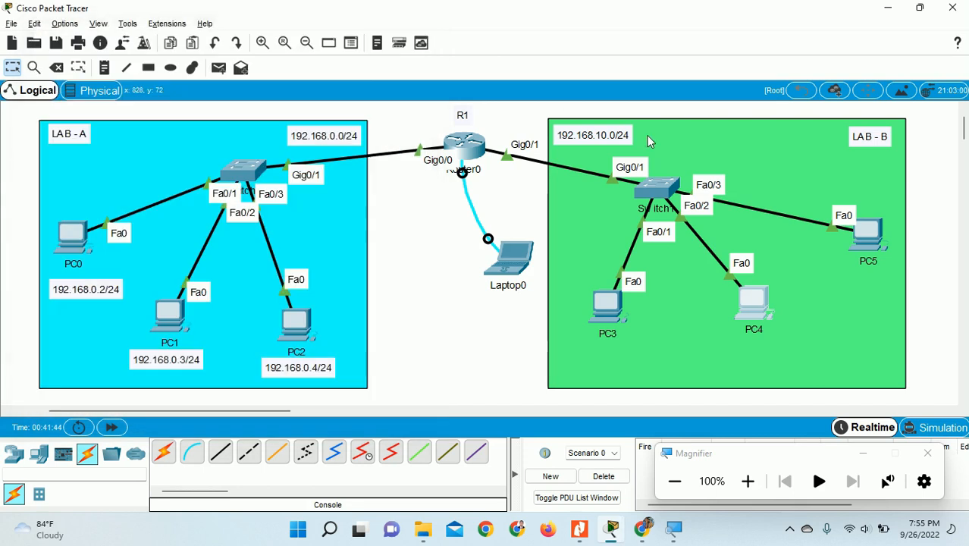
- Give PC5 static IPv4 192.168.10.4, mask 255.255.255.0 and gateway 192.168.10.1
left_click(865, 231)
left_click(401, 90)
left_click(363, 155)
left_click_drag(398, 64, 143, 38)
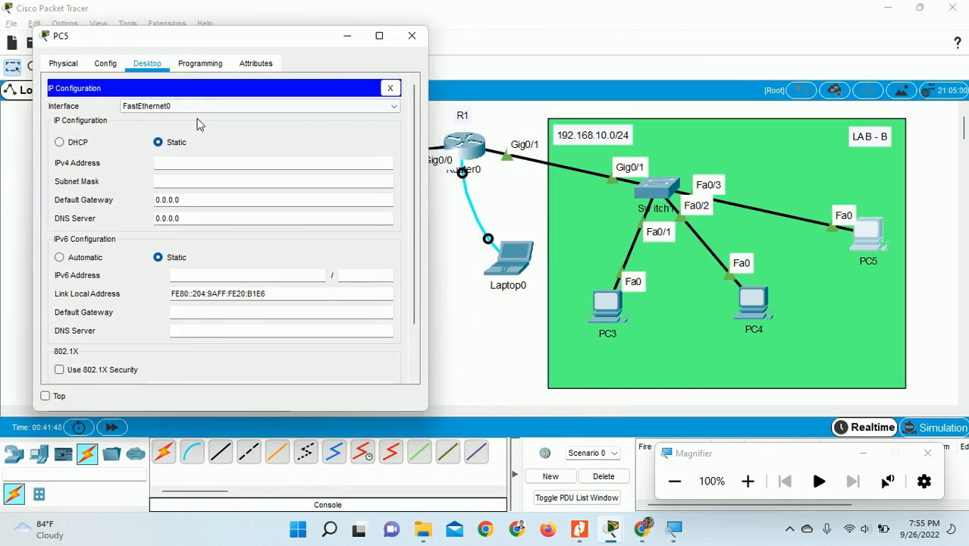
left_click(188, 161)
type("192.168.10.4")
key("Tab")
key("Tab")
type("19")
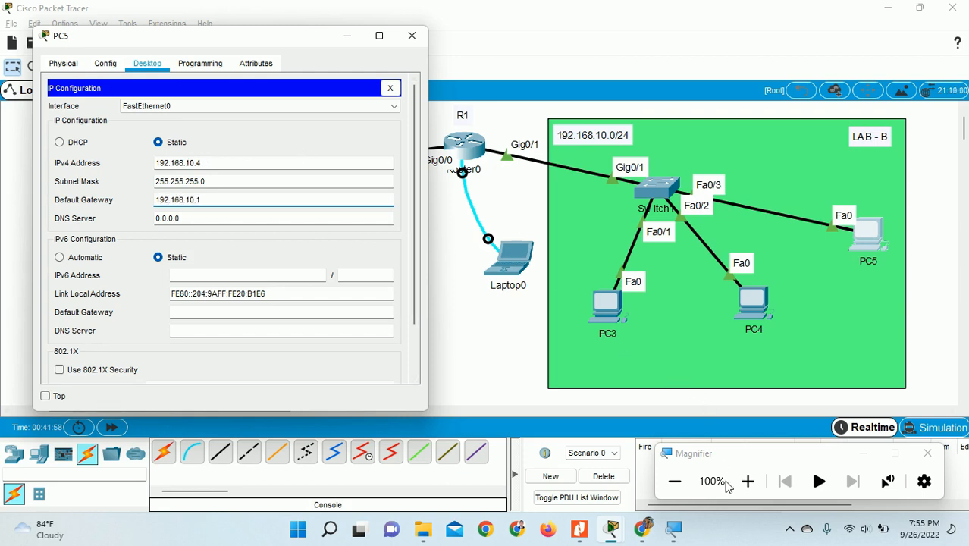
- Operate the bottom-right workspace controls, then close the PC5 and PC4 windows
left_click(790, 524)
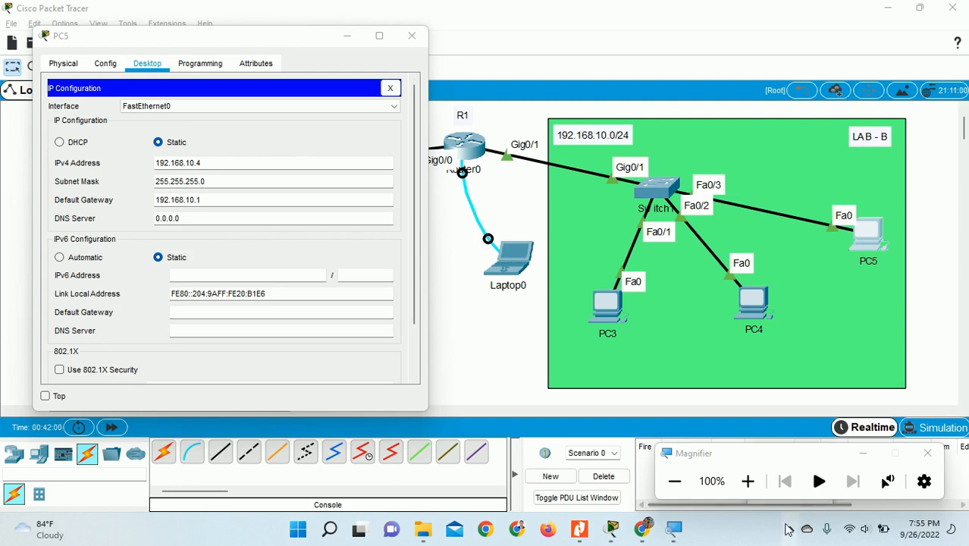
left_click_drag(830, 453, 748, 353)
left_click(790, 531)
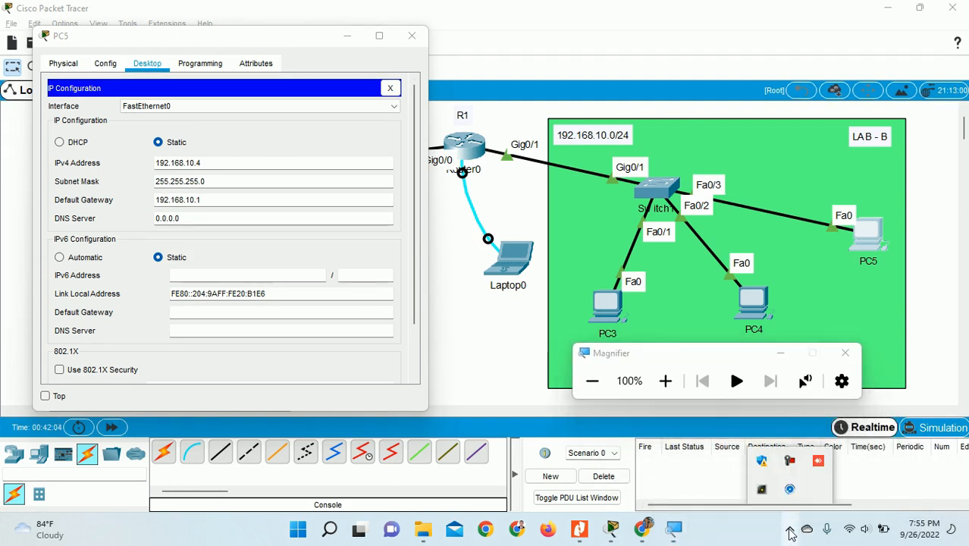
left_click(790, 465)
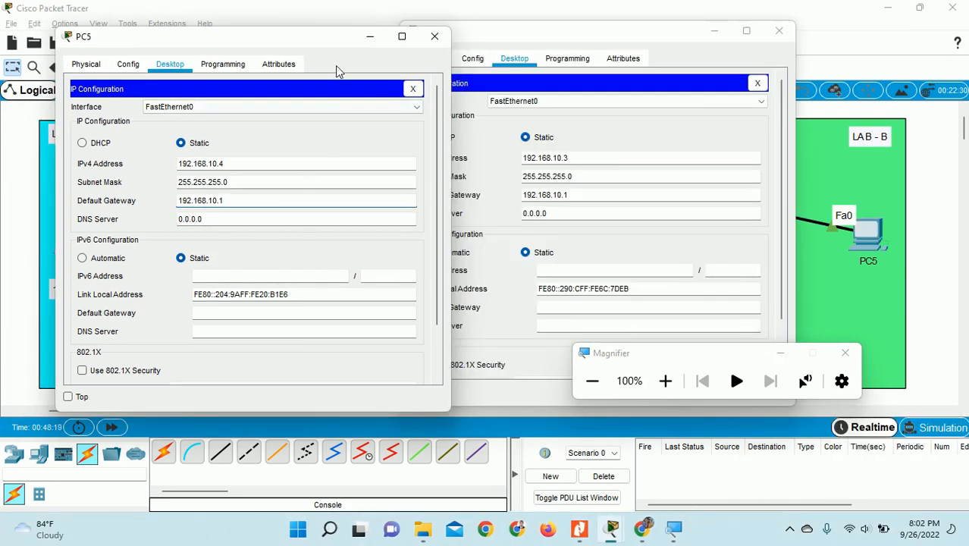
left_click(434, 36)
left_click(778, 33)
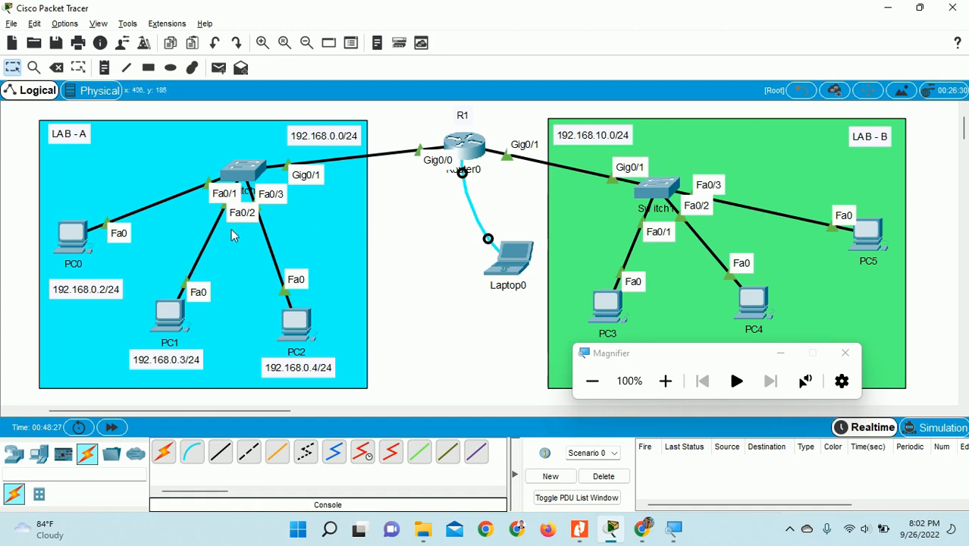
- From PC0's command prompt, ping the gateway 192.168.10.1 and PC5 at 192.168.10.4
left_click(75, 241)
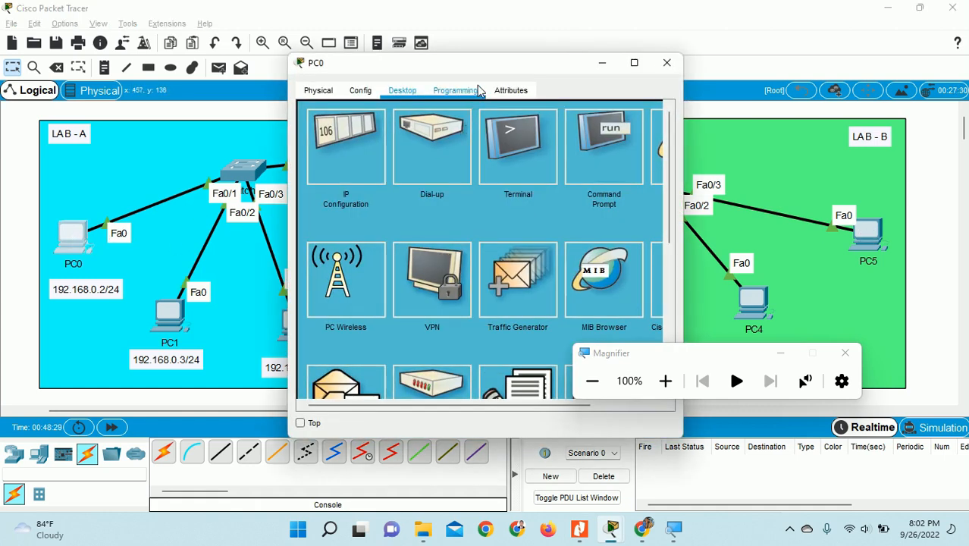
left_click_drag(465, 69, 241, 37)
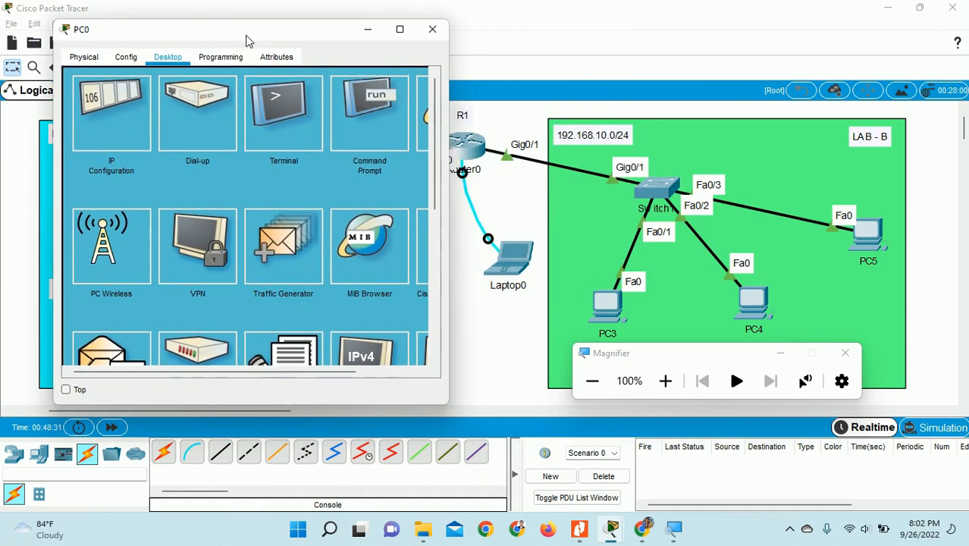
left_click(383, 138)
type("ping")
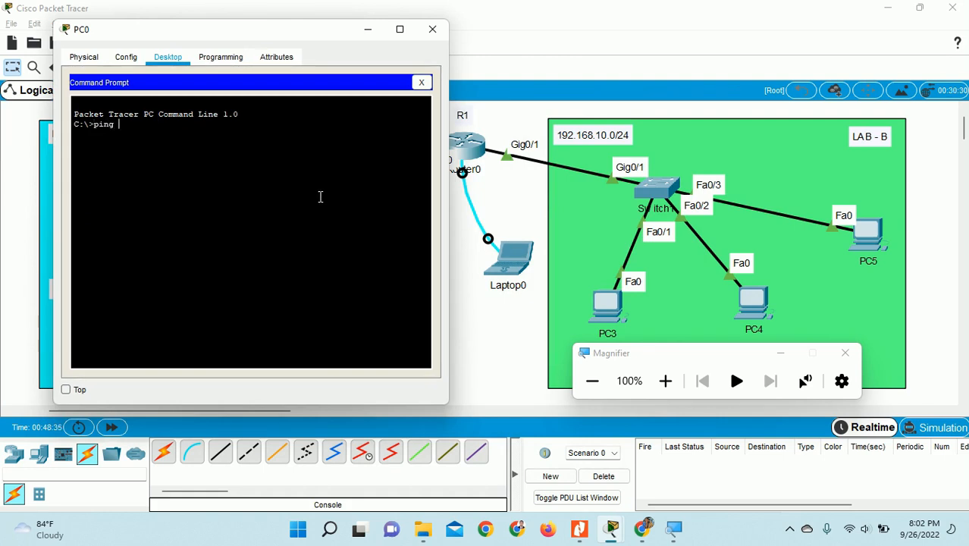
left_click(665, 384)
left_click(665, 384)
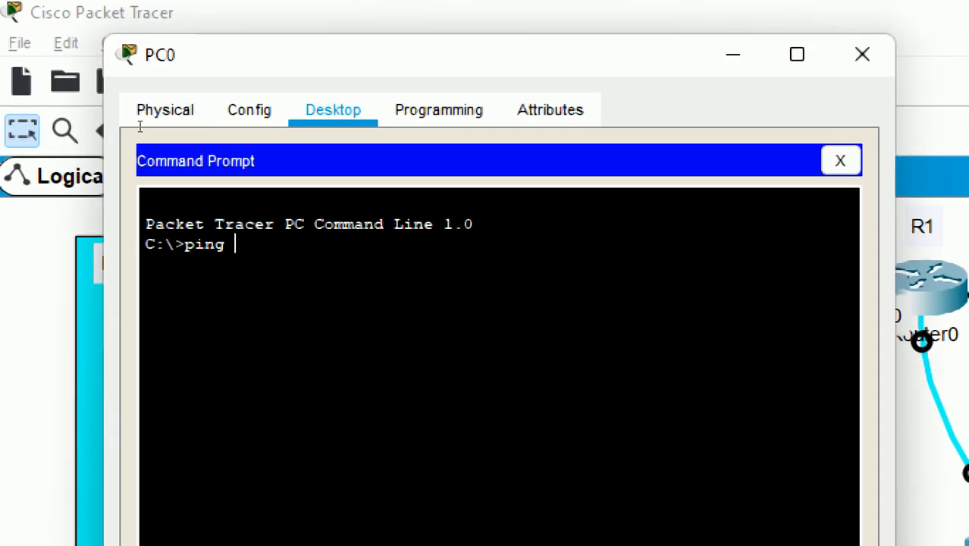
type("192.168.10.1")
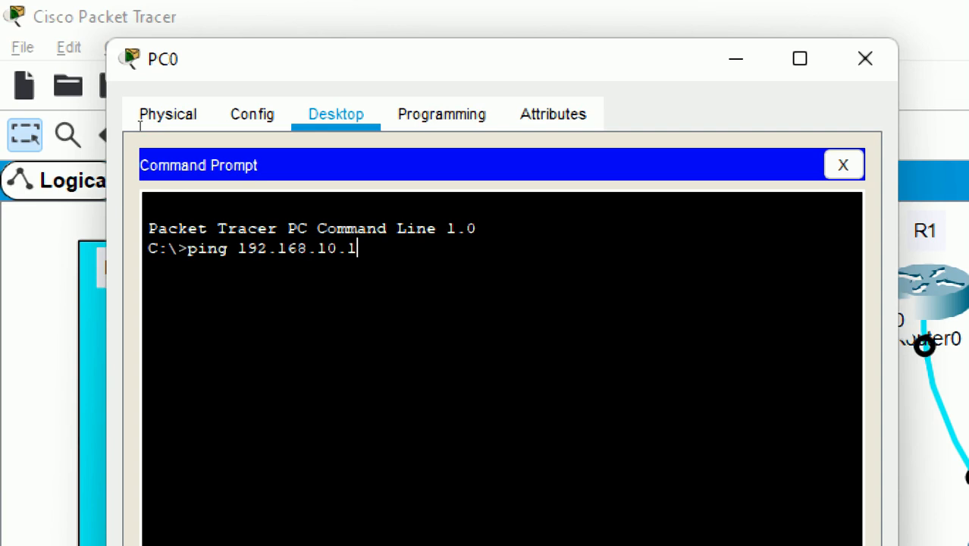
key("Return")
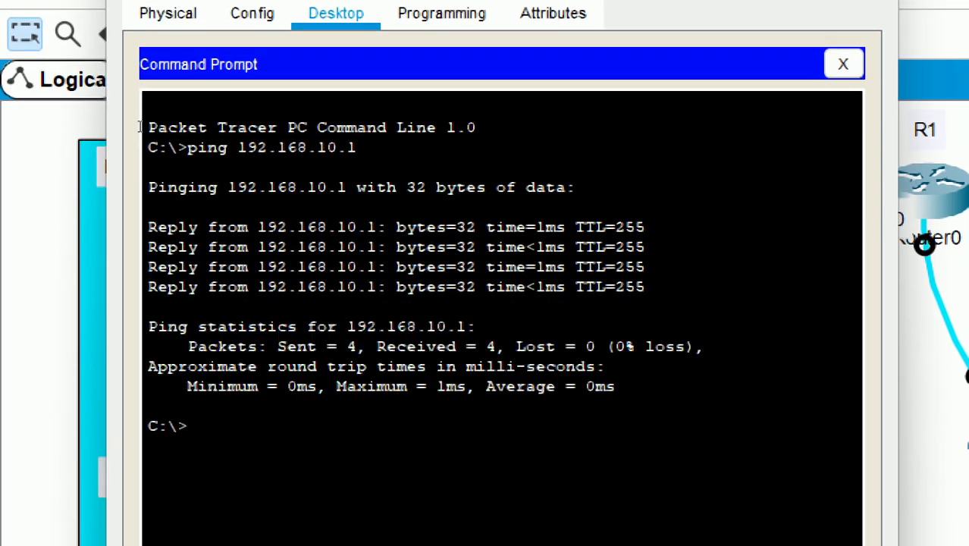
key("Up")
key("BackSpace")
key("Return")
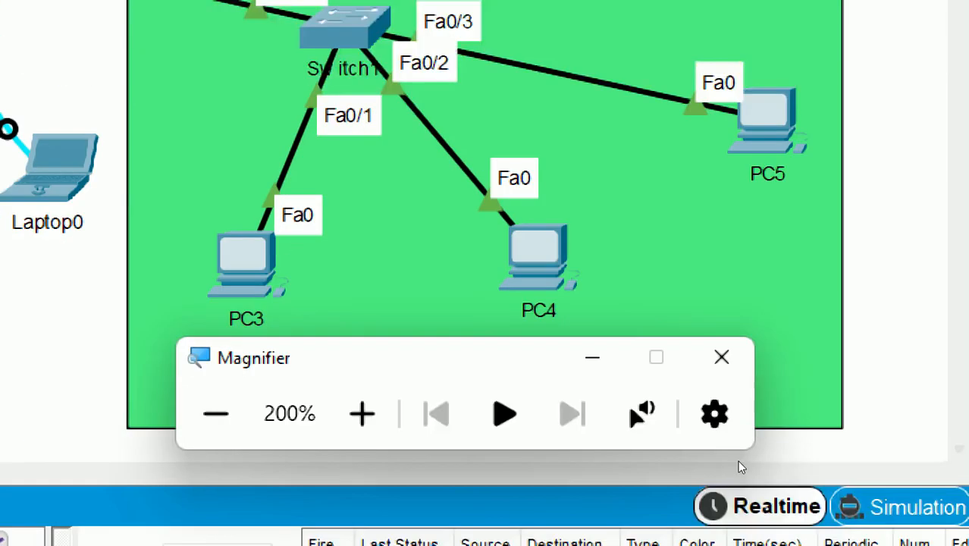
- Send a simple test packet from PC0 to PC5, then bring up PC3's window
key("super+minus")
key("super+minus")
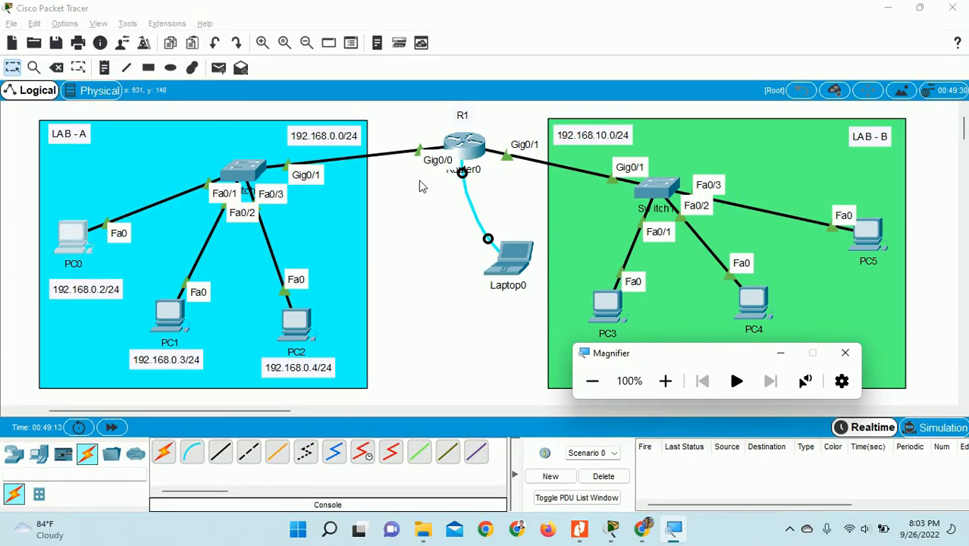
left_click(69, 232)
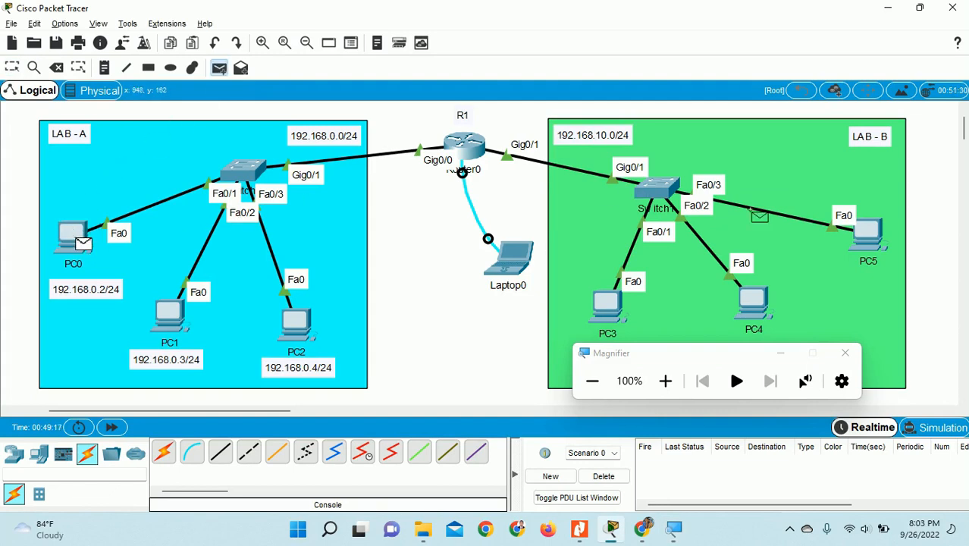
left_click(865, 231)
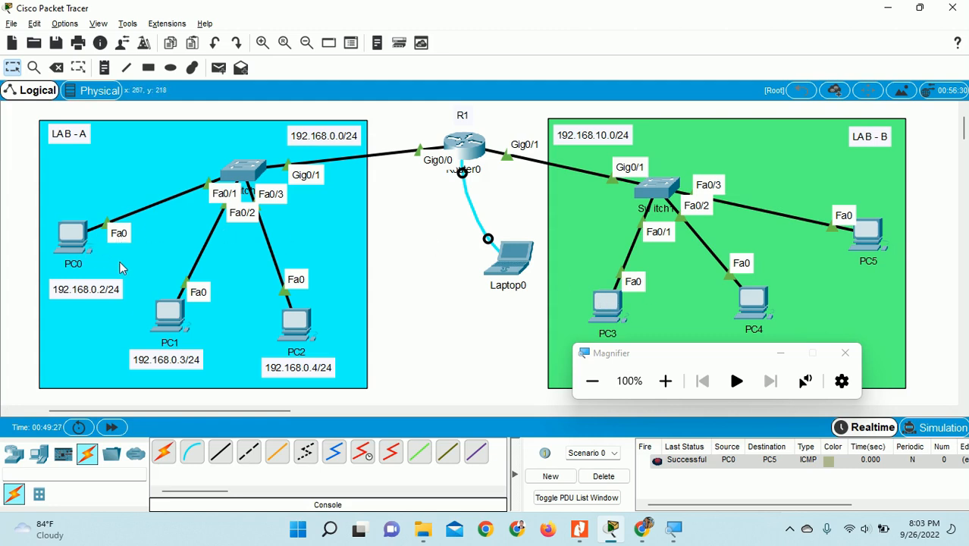
left_click(606, 309)
- Run ipconfig on PC3 to confirm its address 192.168.10.2
left_click_drag(506, 72, 269, 78)
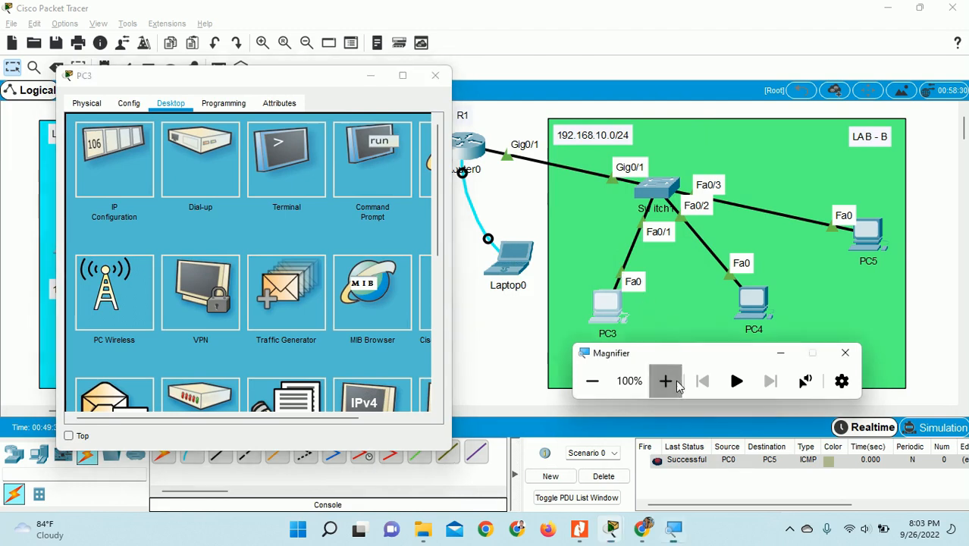
left_click(664, 381)
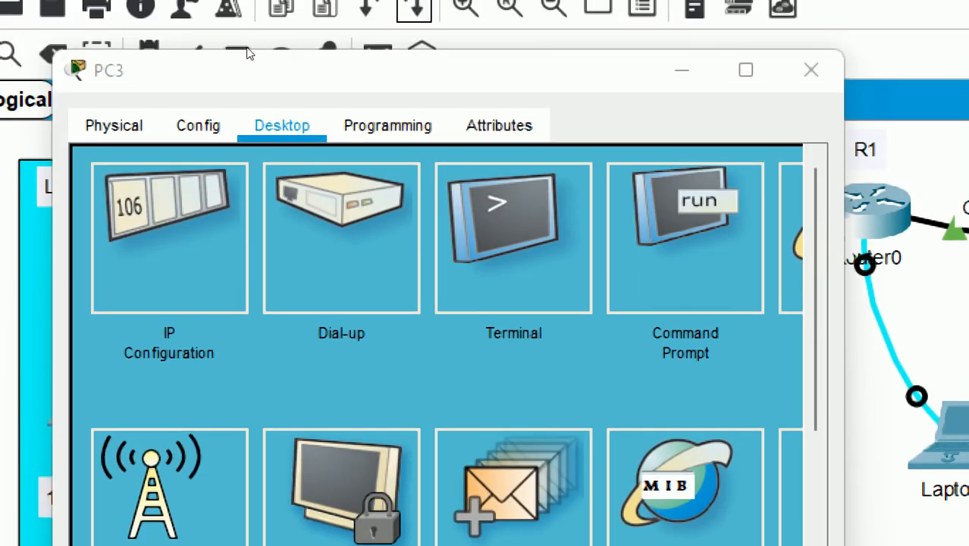
left_click(676, 112)
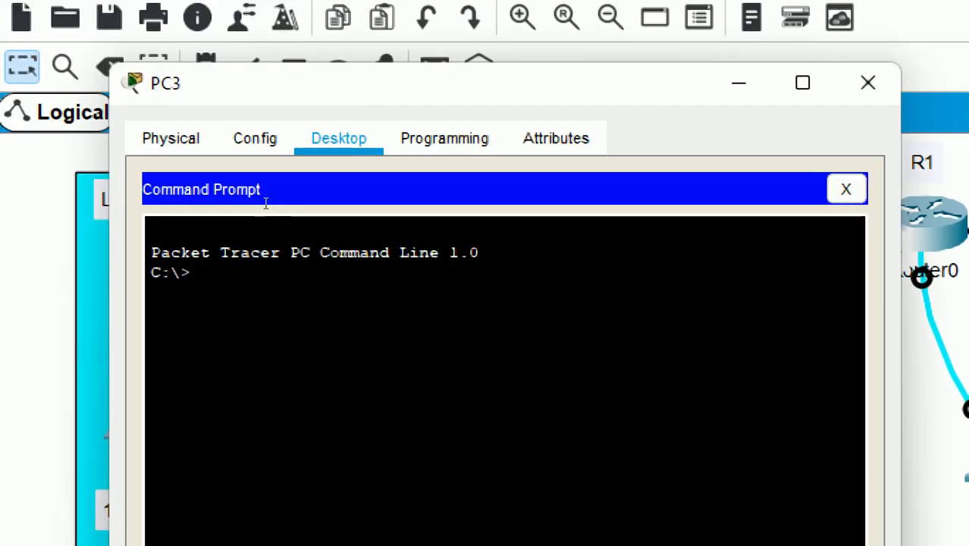
type("pi")
key("BackSpace")
key("BackSpace")
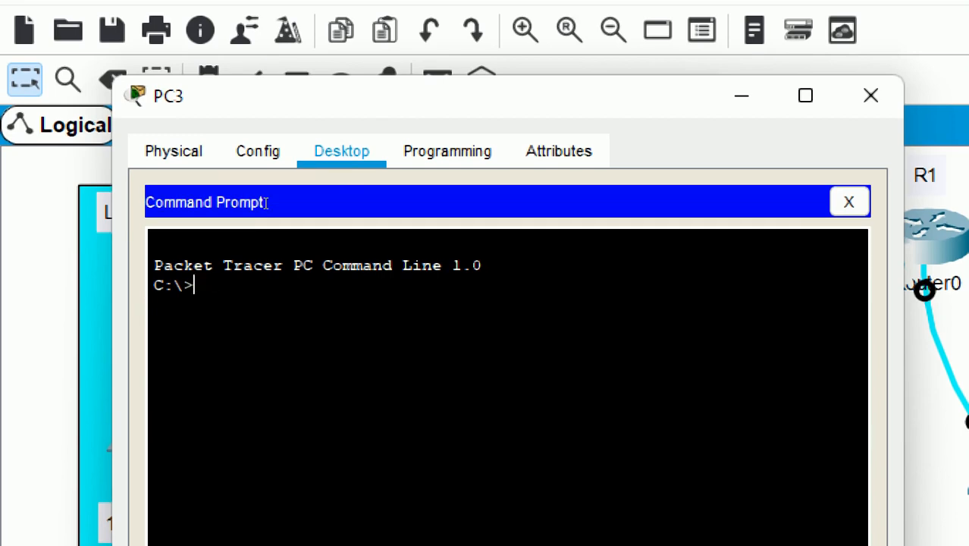
type("ipconfig")
key("Return")
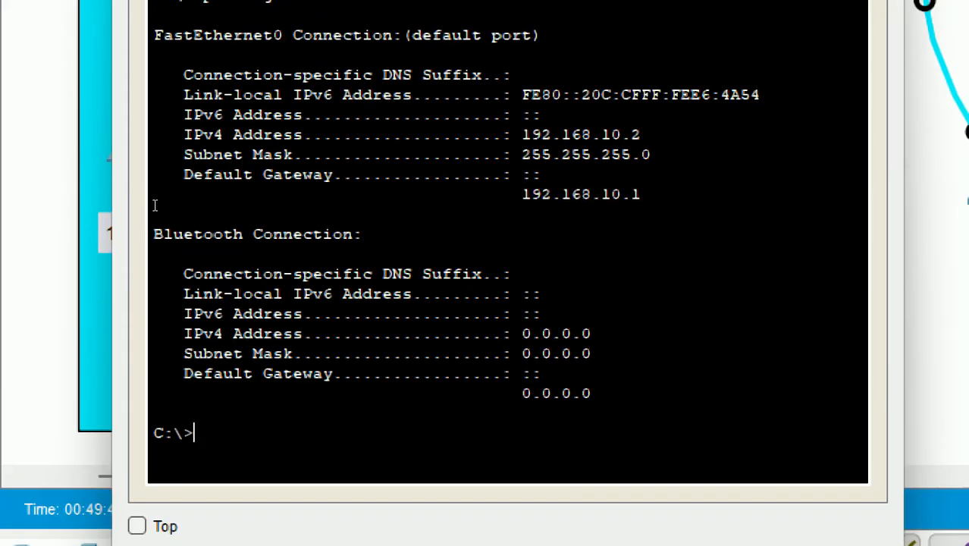
left_click_drag(258, 236, 321, 240)
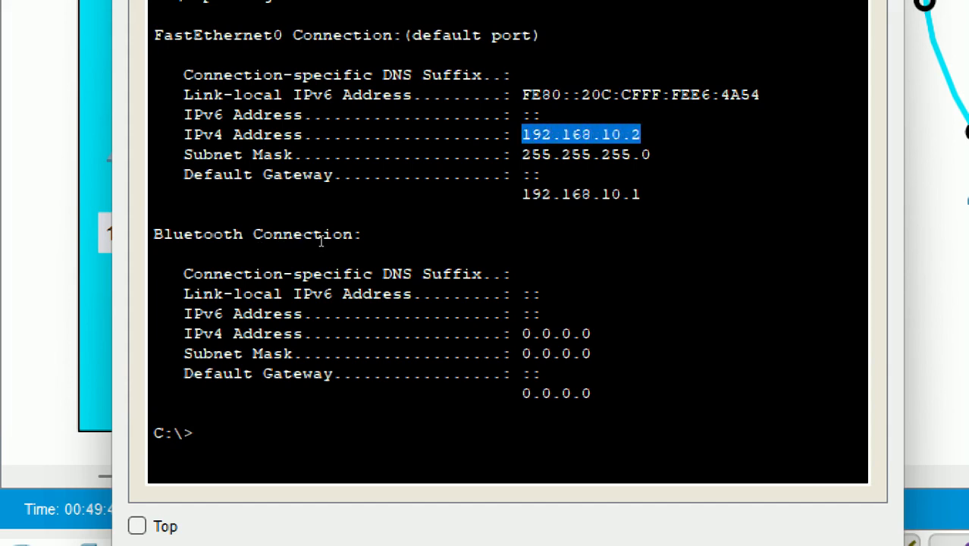
left_click(167, 394)
- From PC3, ping 192.168.0.1 and PC1 at 192.168.0.3, then close PC3's window
type("ping 192.168")
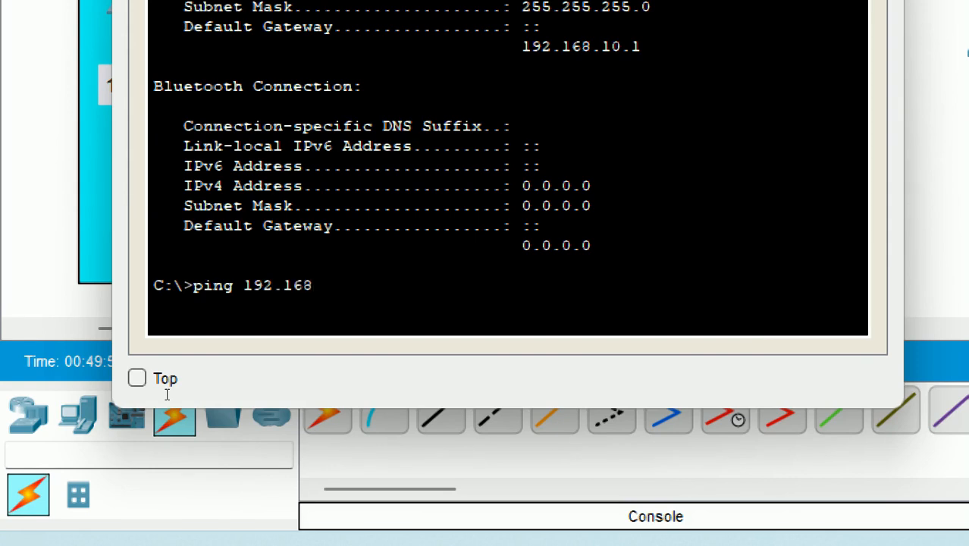
type(".0.1")
key("Return")
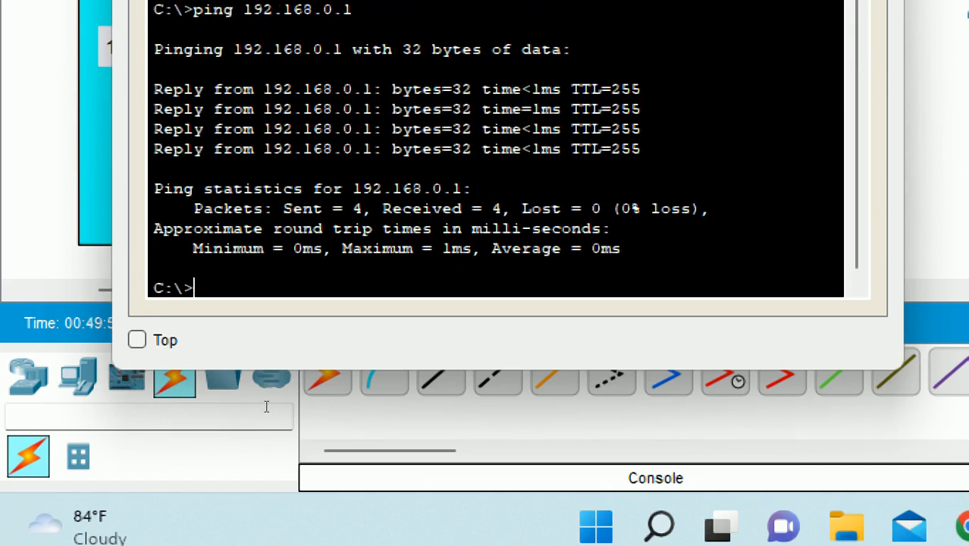
key("Up")
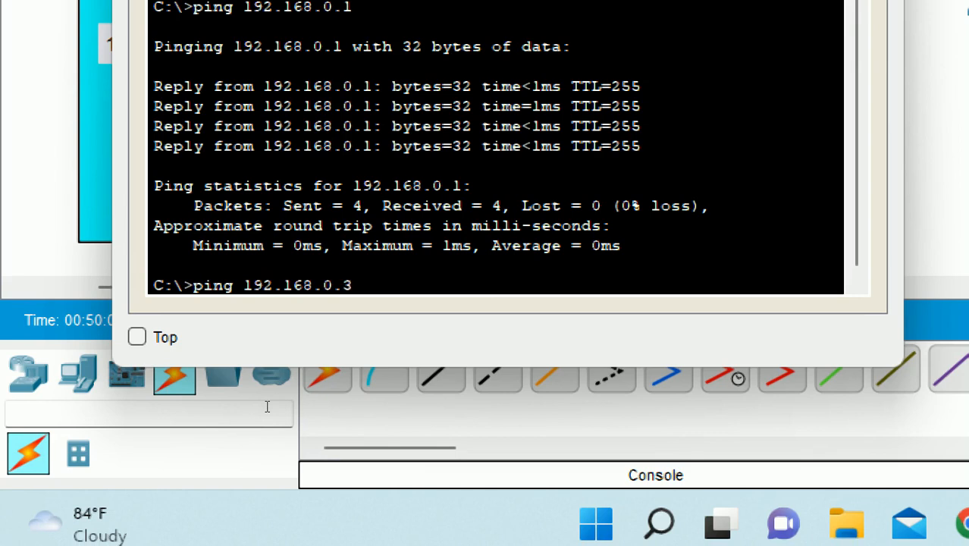
key("Return")
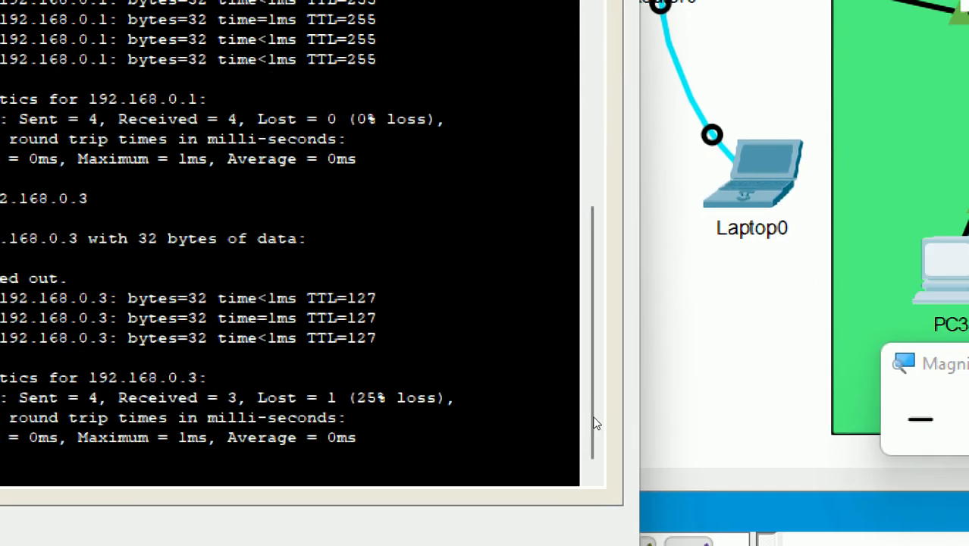
key("super+minus")
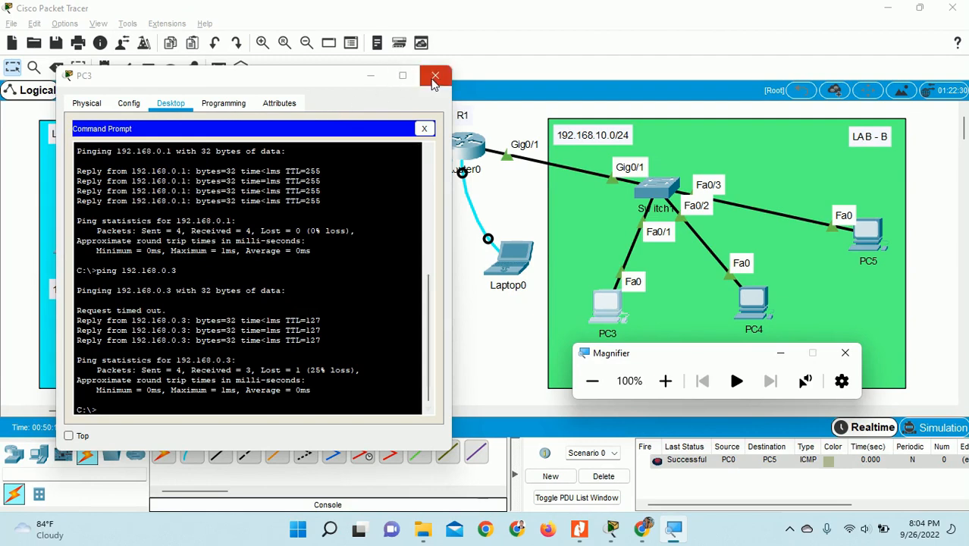
left_click(434, 80)
- Add a simple ICMP test packet from PC3 to PC1 and check it reports Successful
left_click(219, 68)
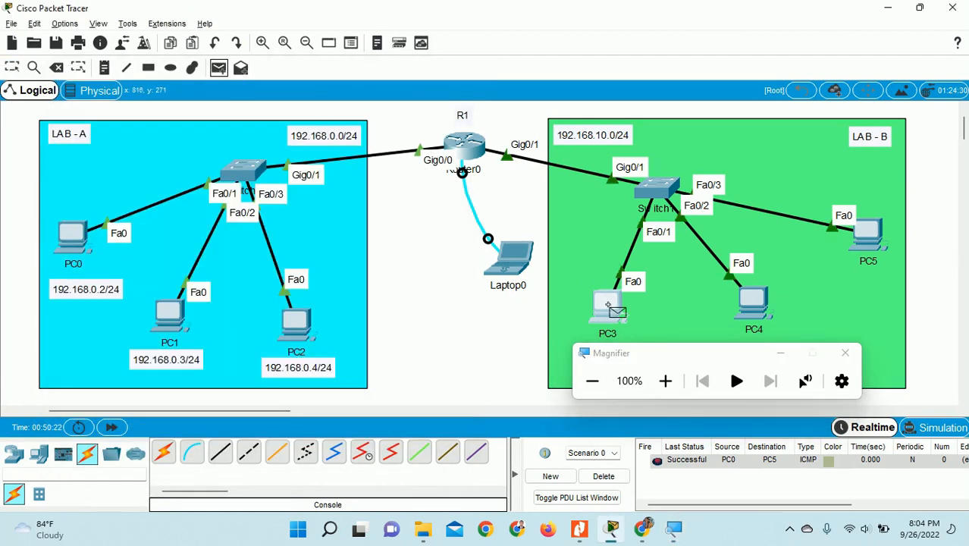
left_click(614, 309)
left_click(171, 312)
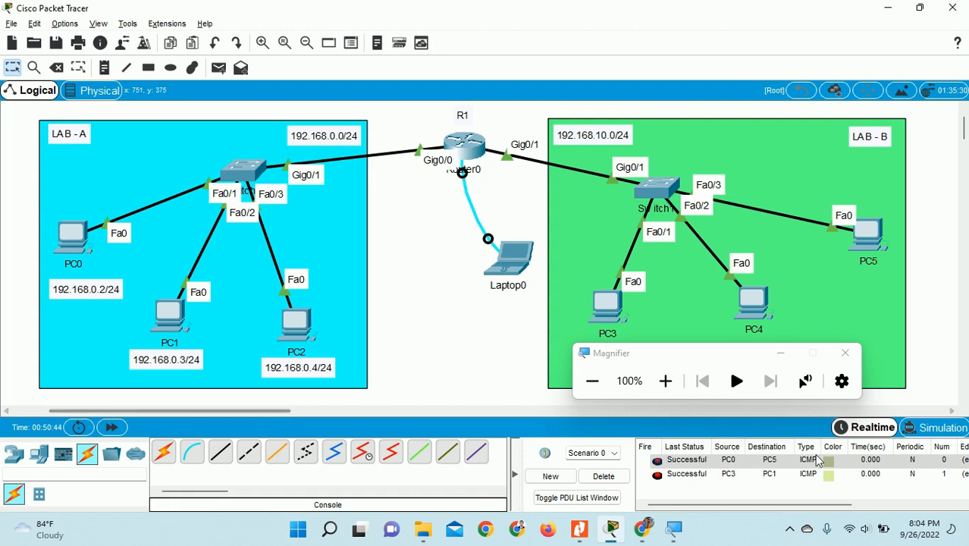
left_click(789, 528)
left_click(791, 462)
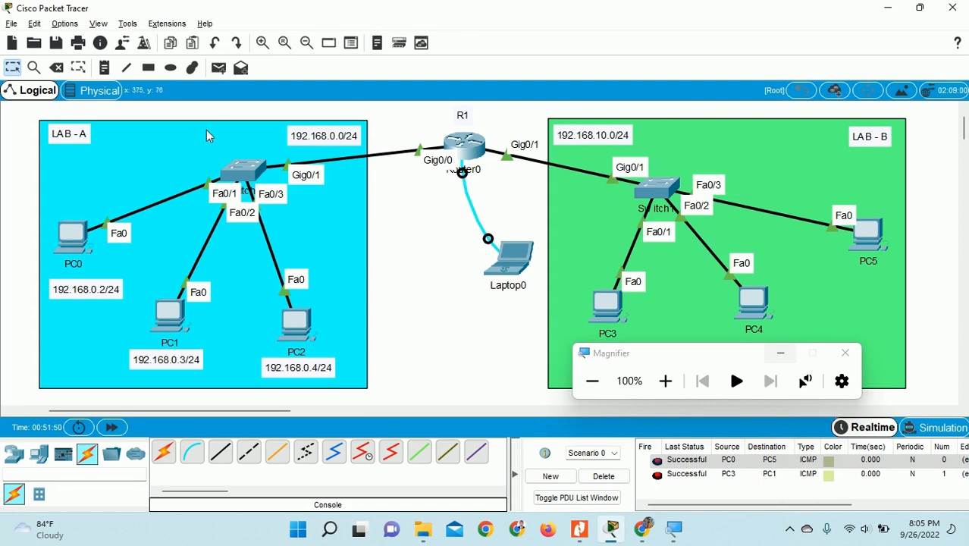
- Place a Server-PT device inside LAB B
left_click(39, 453)
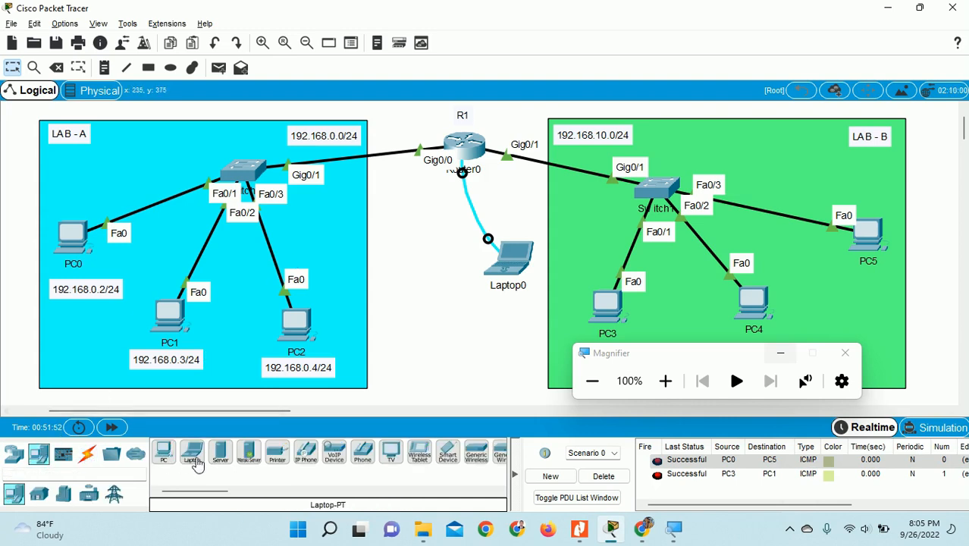
left_click(221, 455)
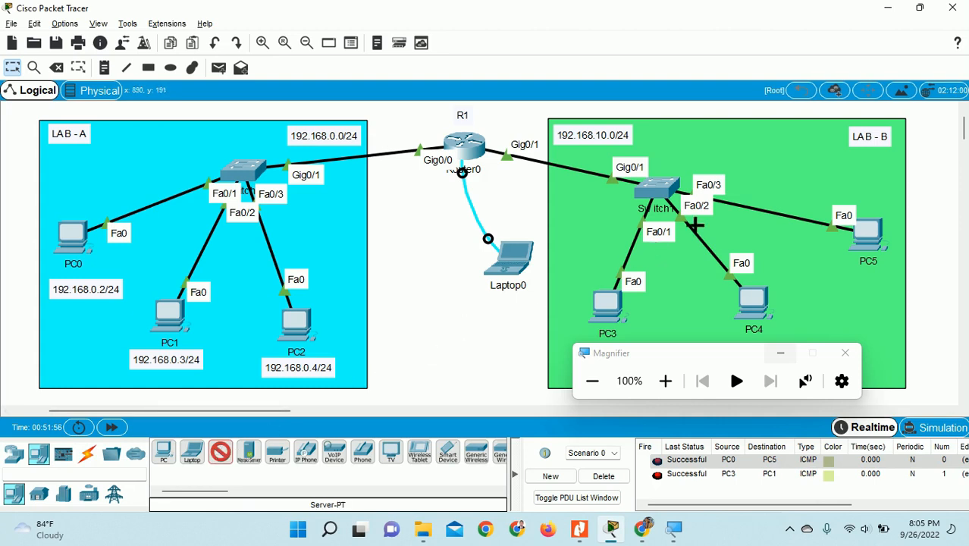
left_click(787, 148)
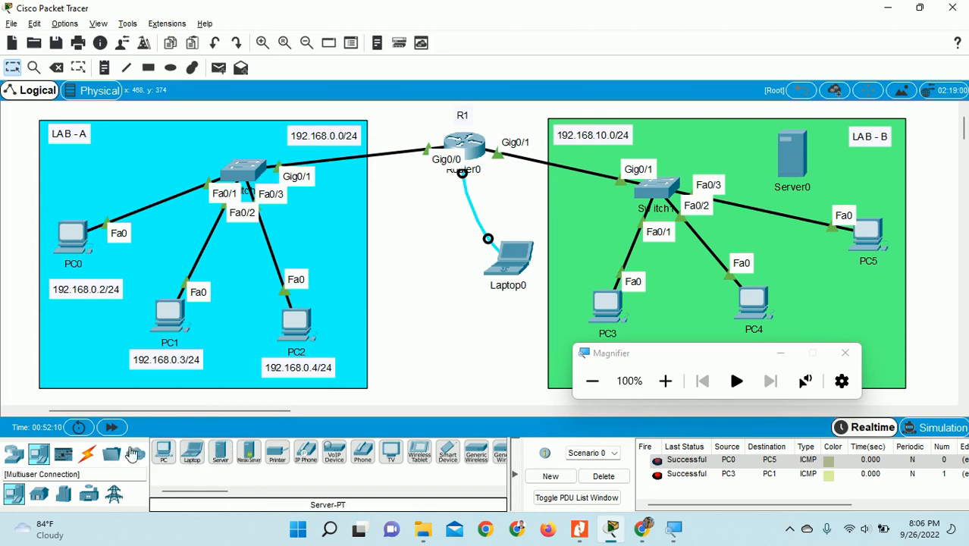
- Connect the server's Fa0 to Switch1 Fa0/4 with a copper straight-through cable
left_click(88, 453)
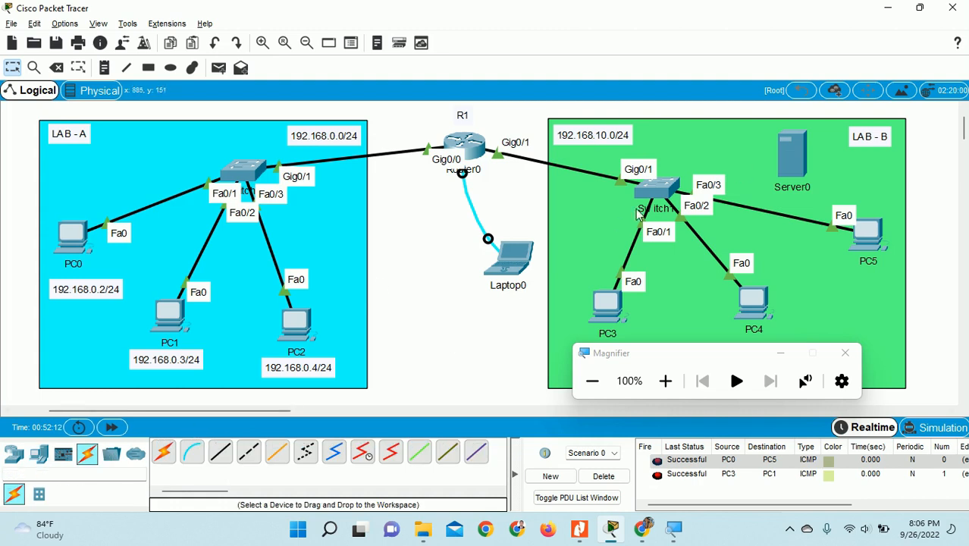
left_click(220, 452)
left_click(792, 154)
left_click(803, 152)
left_click(670, 184)
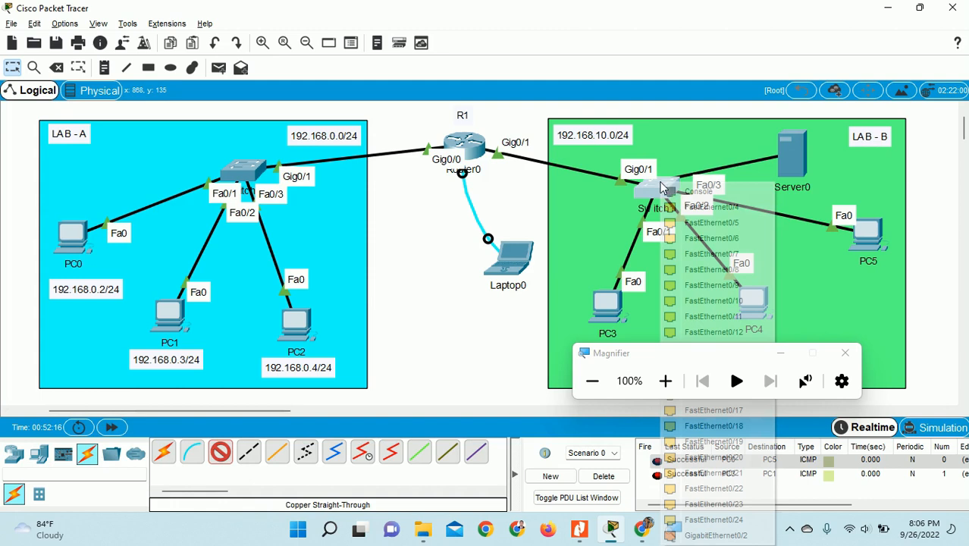
left_click(731, 207)
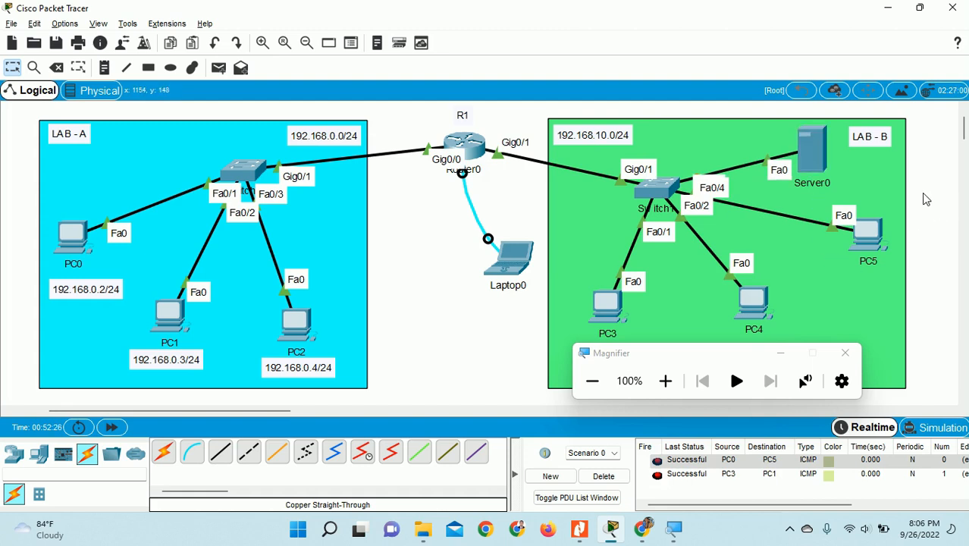
- Change the server's label from Server0 to stmikbanisaleh.com
left_click(826, 186)
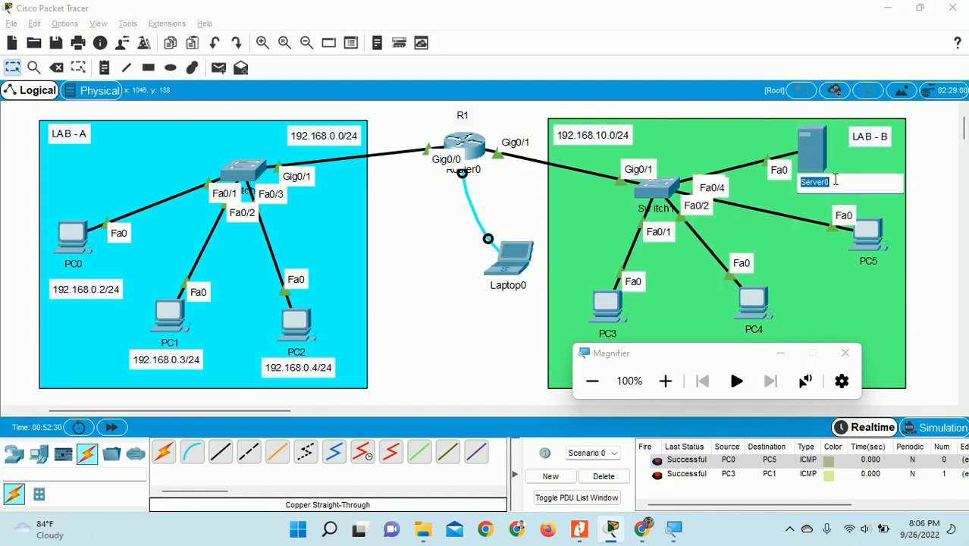
key("BackSpace")
key("BackSpace")
key("BackSpace")
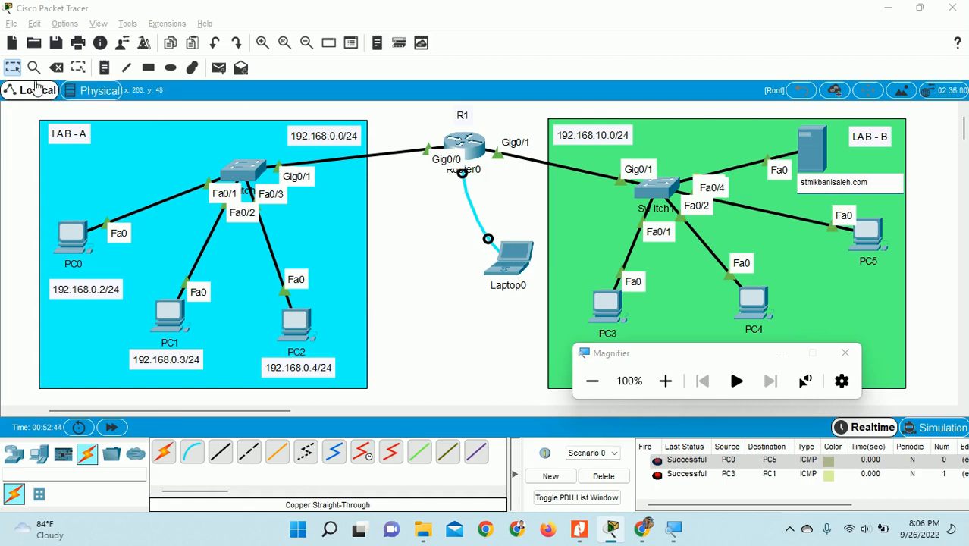
left_click(13, 68)
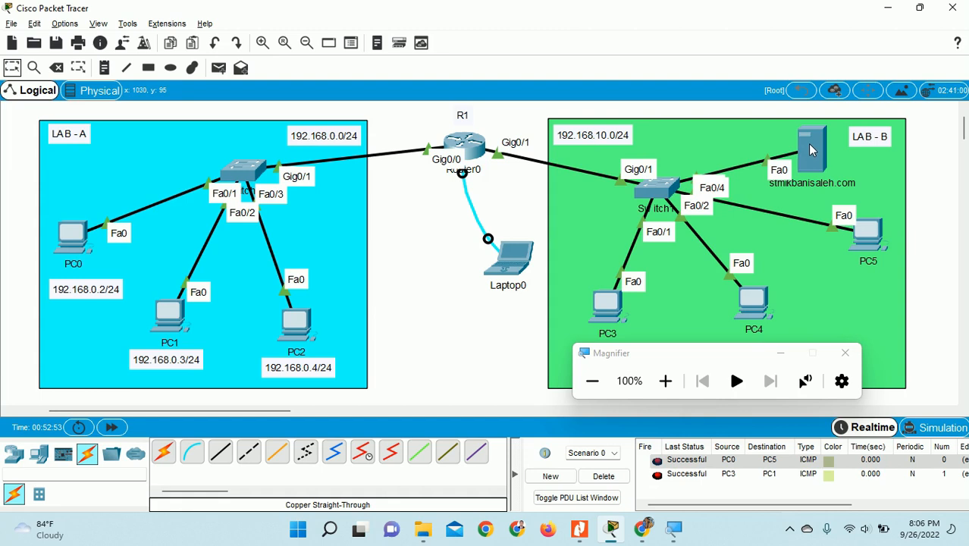
mouse_move(811, 150)
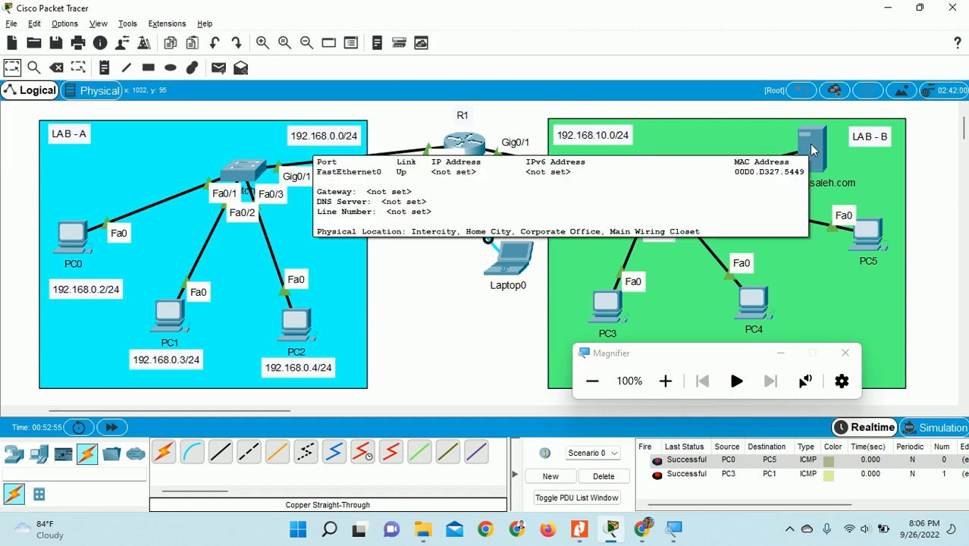
- Set the server's IP to 192.168.10.100/255.255.255.0, gateway 192.168.10.1, DNS 192.168.10.100
left_click(810, 149)
left_click_drag(556, 70, 269, 44)
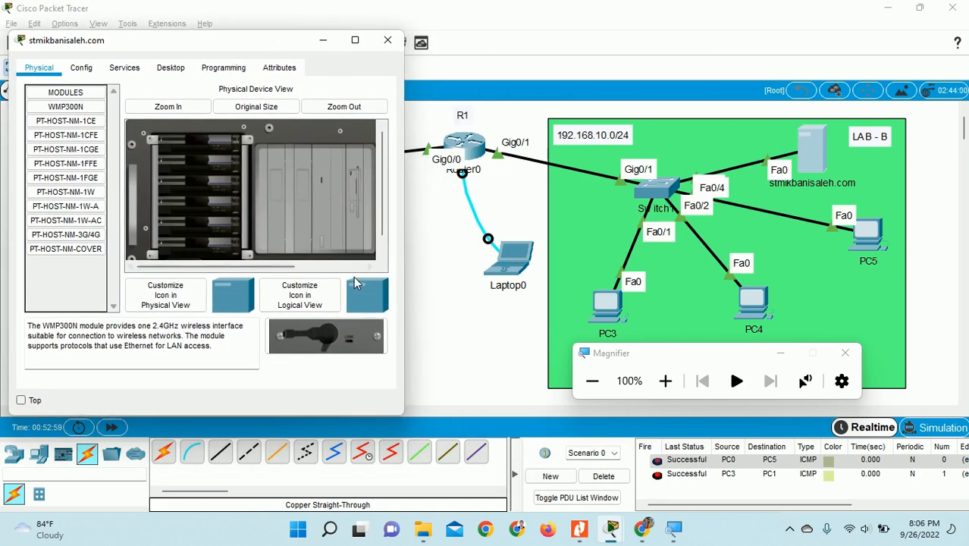
left_click(181, 67)
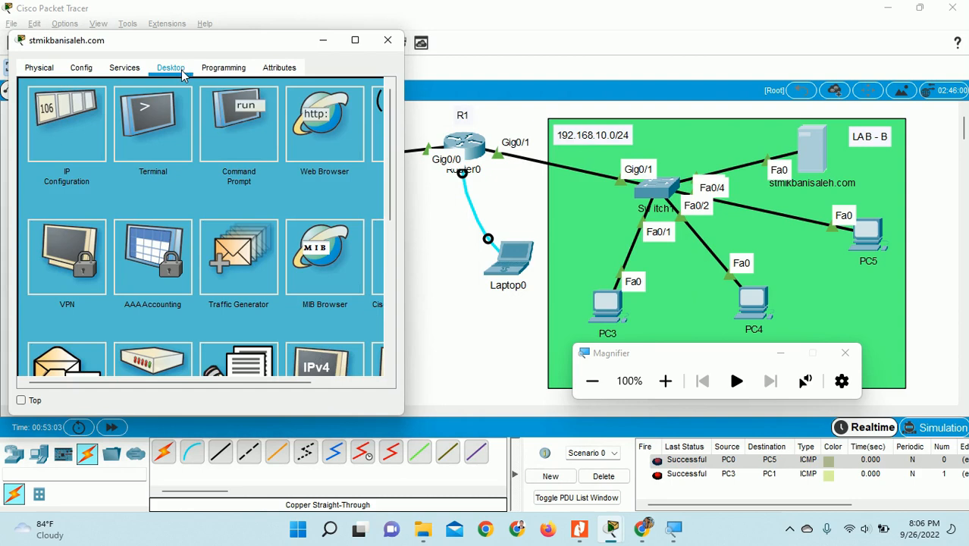
left_click(62, 131)
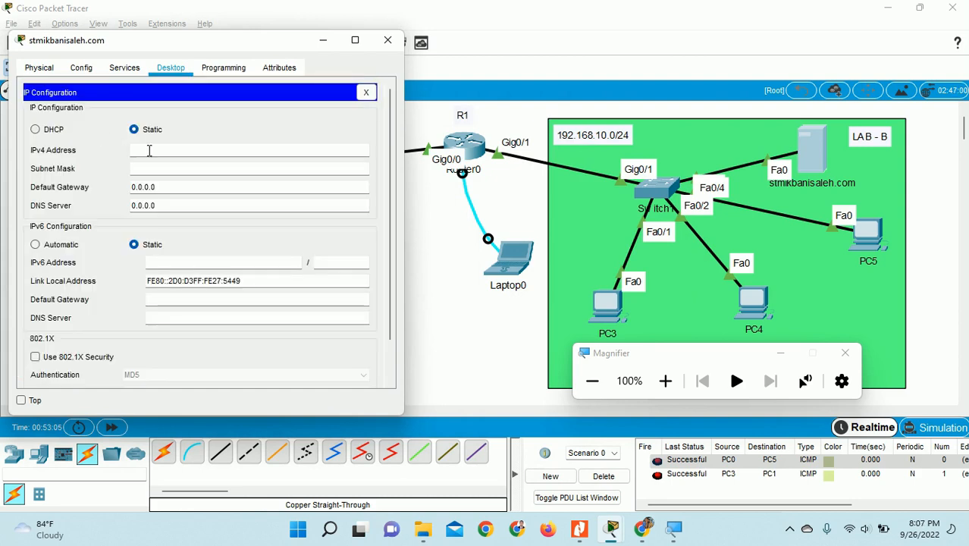
type("192.1")
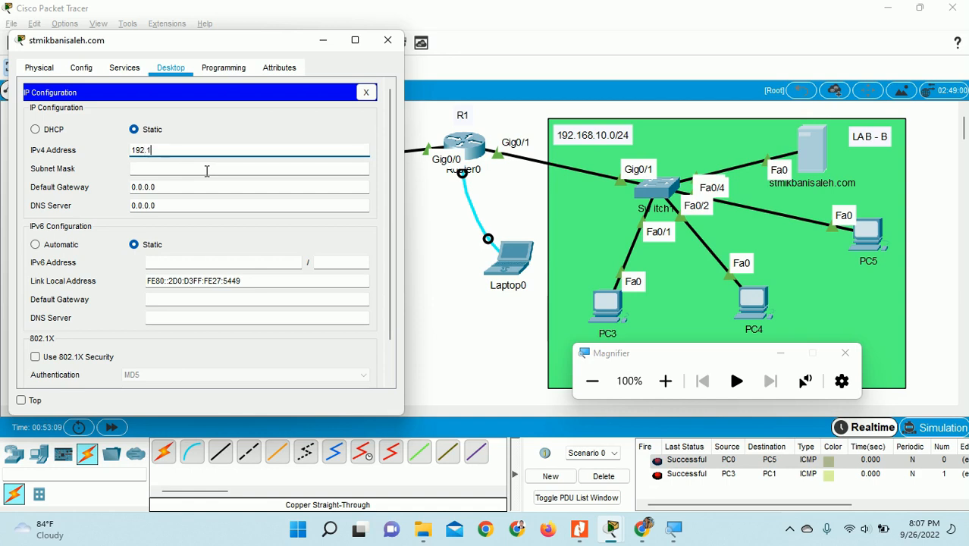
type("68.10.100")
left_click(184, 170)
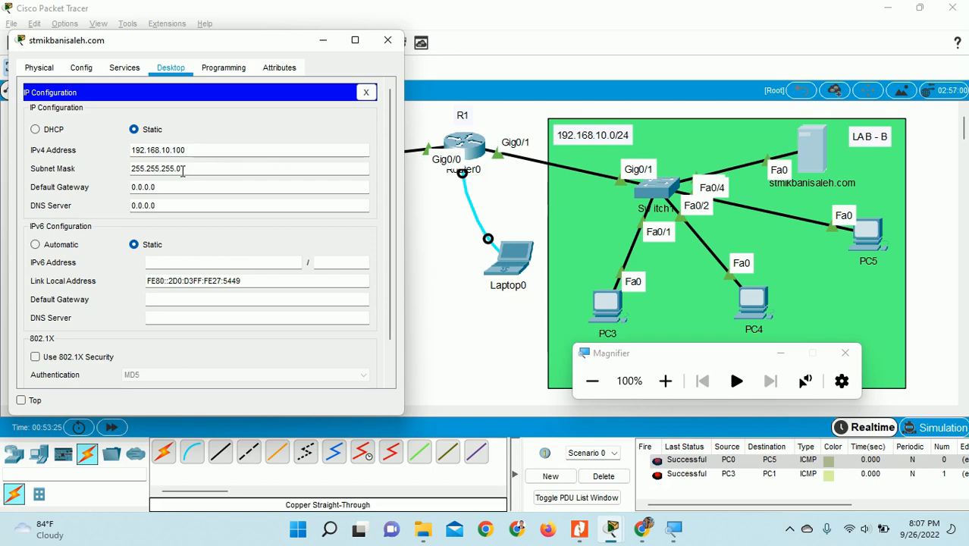
left_click(189, 185)
left_click_drag(190, 185, 69, 186)
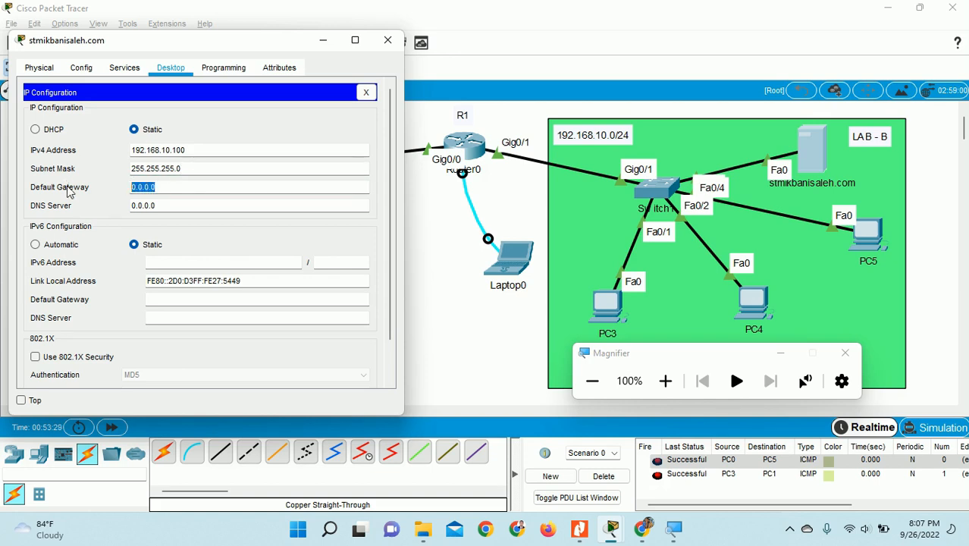
type("192.168.10.1")
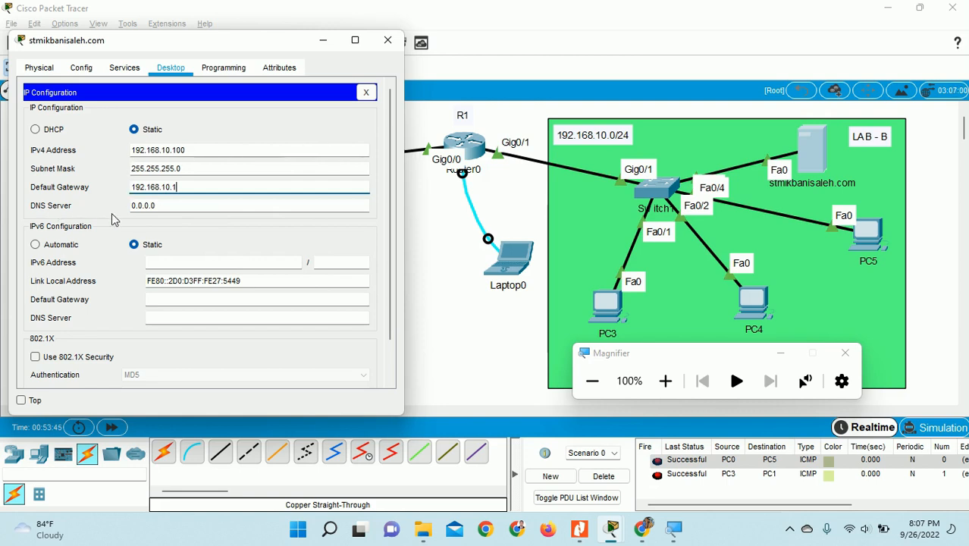
key("Tab")
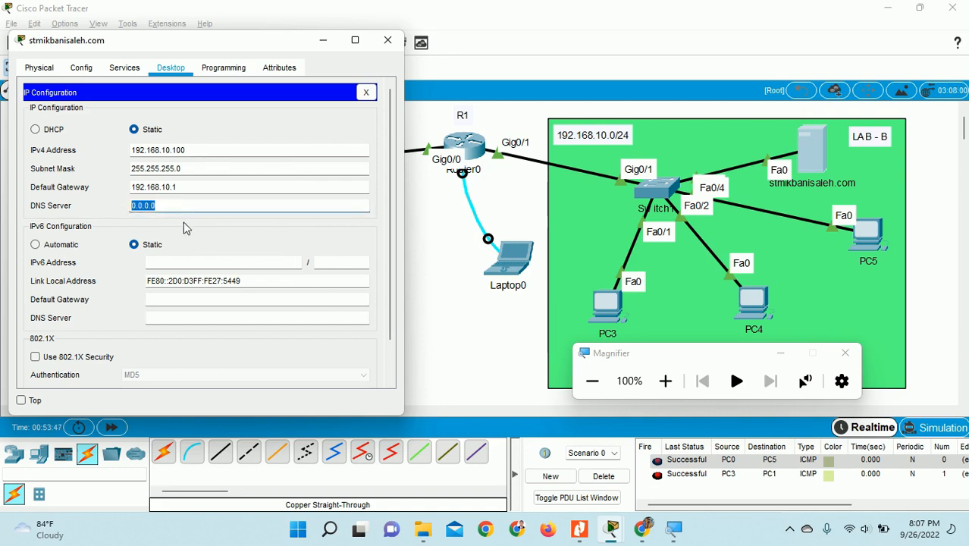
type("192.168.10.100")
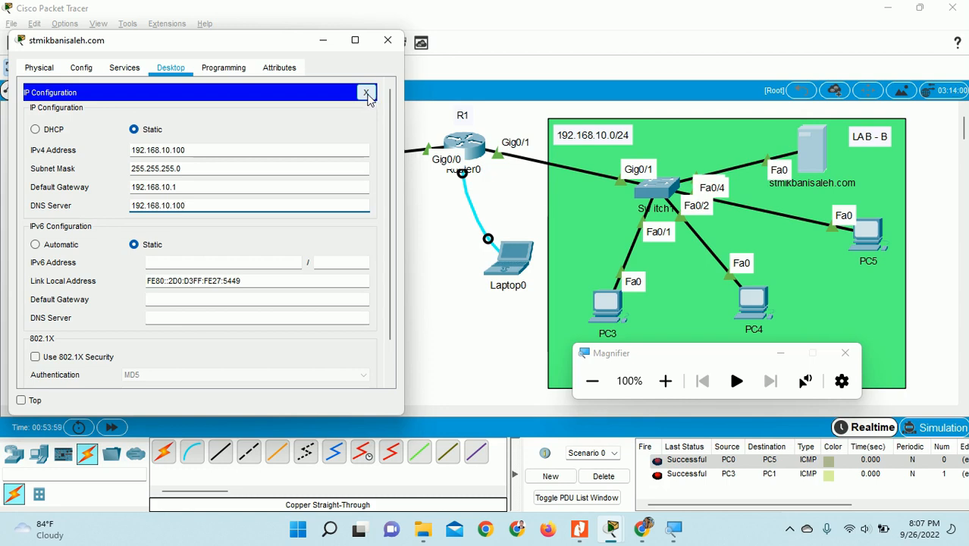
left_click(666, 381)
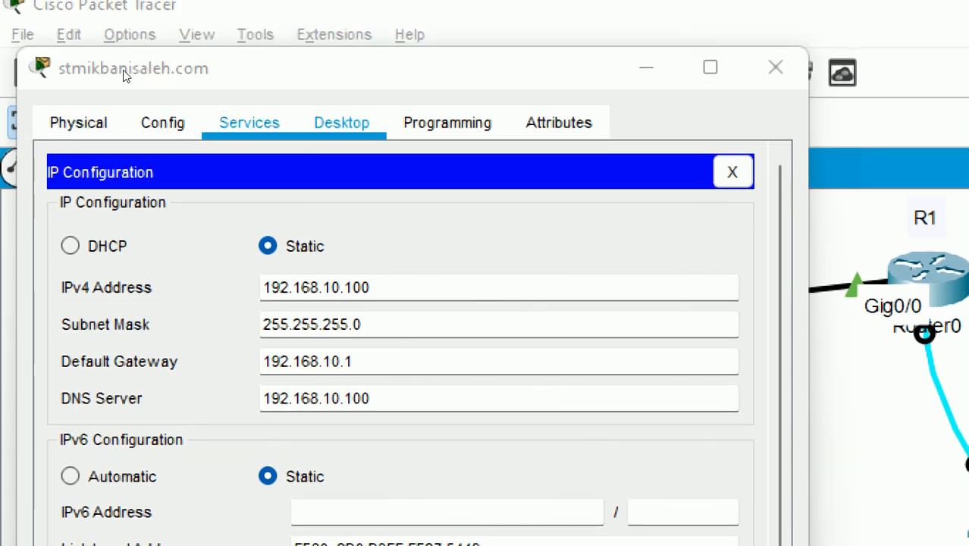
- Turn on the server's DNS service and add an A record stmikbanisaleh.com → 192.168.10.100
left_click(248, 122)
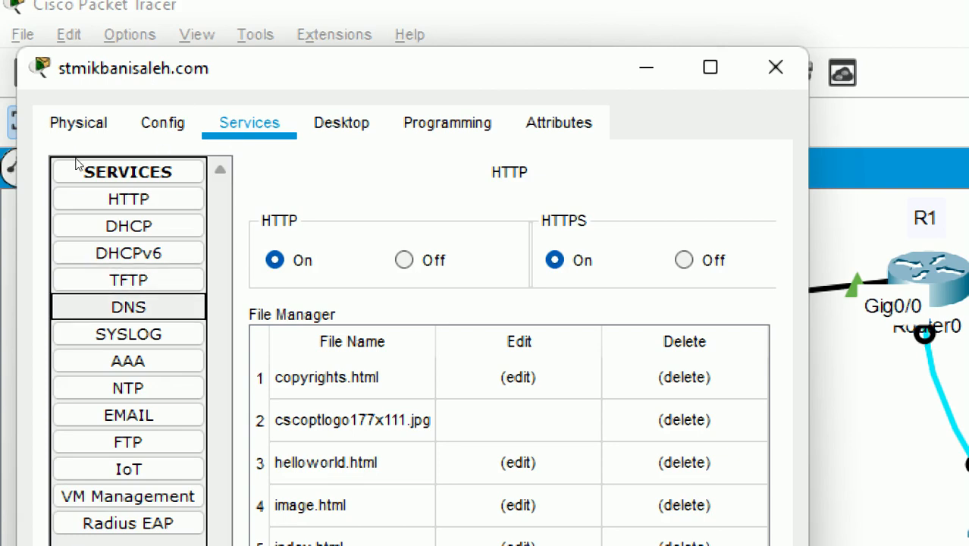
left_click(128, 307)
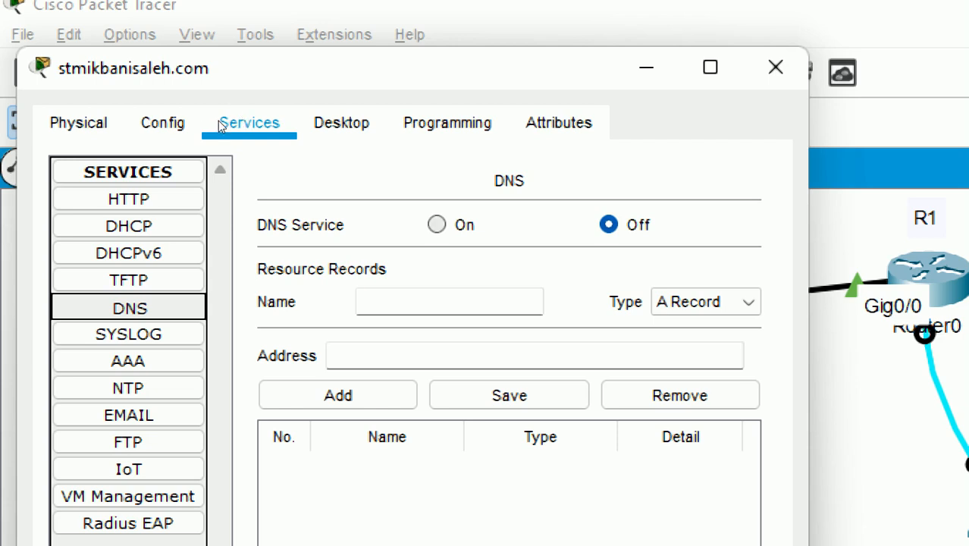
left_click(437, 224)
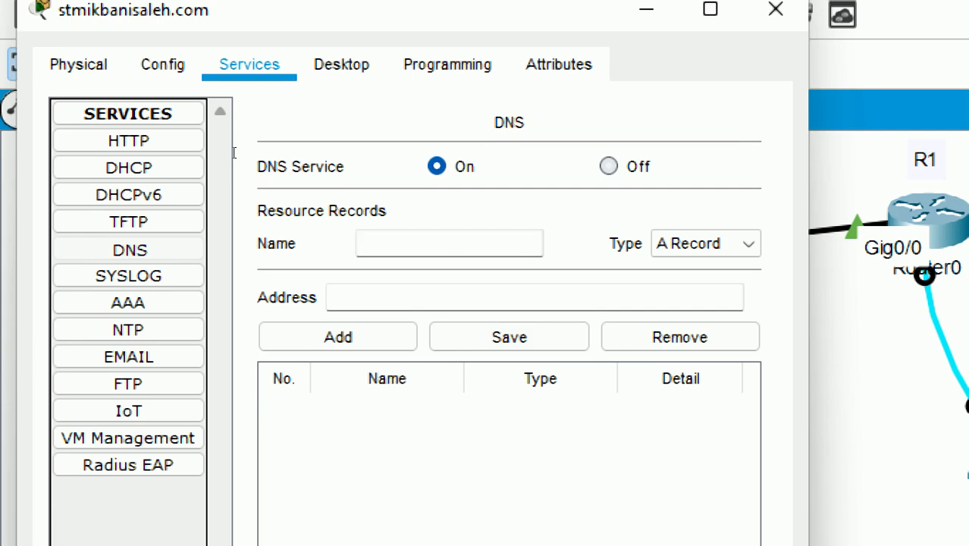
type("stmikbani")
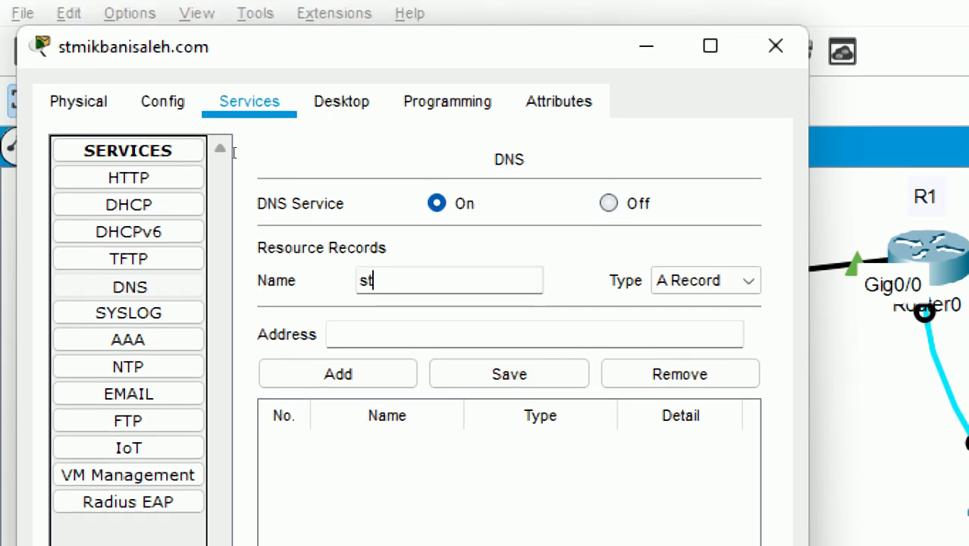
type("saleh.com")
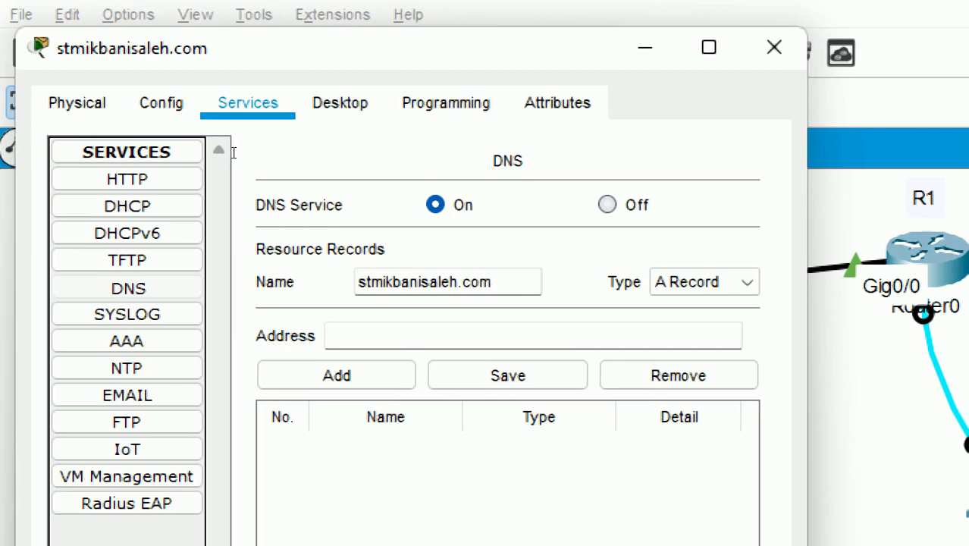
key("Tab")
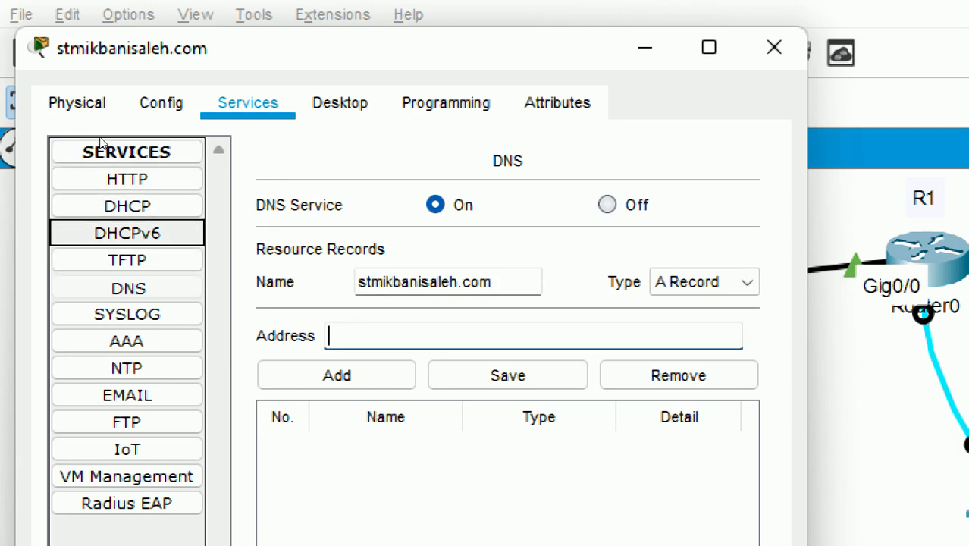
type("192.16")
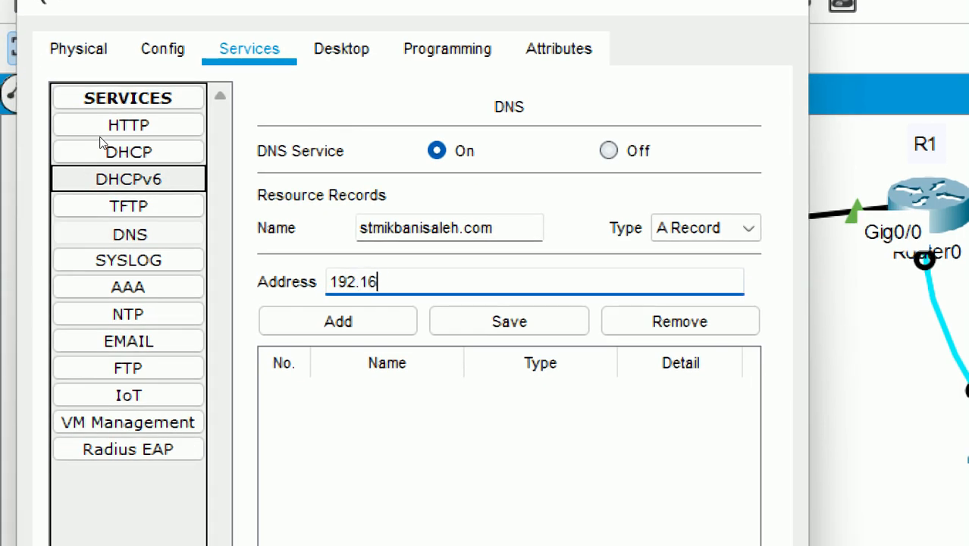
type("8.10.100")
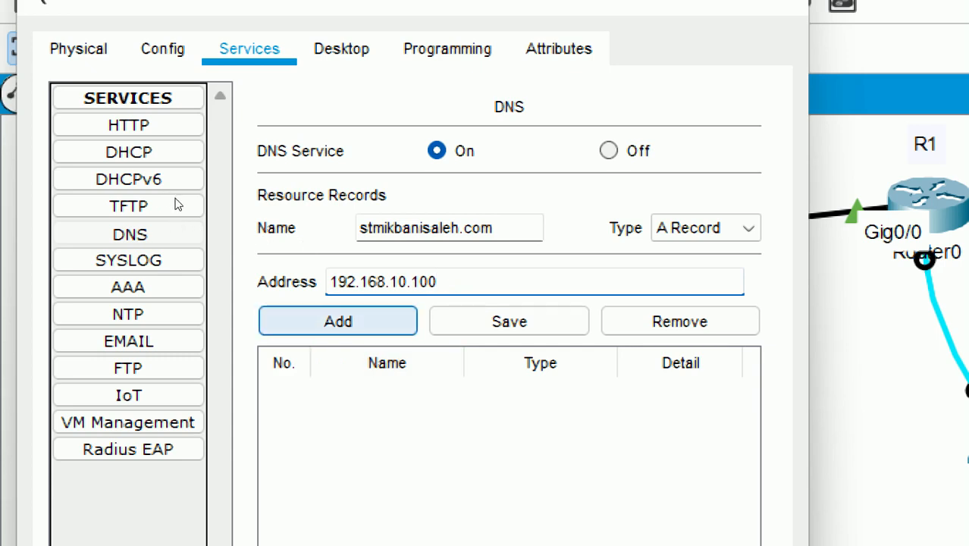
key("Return")
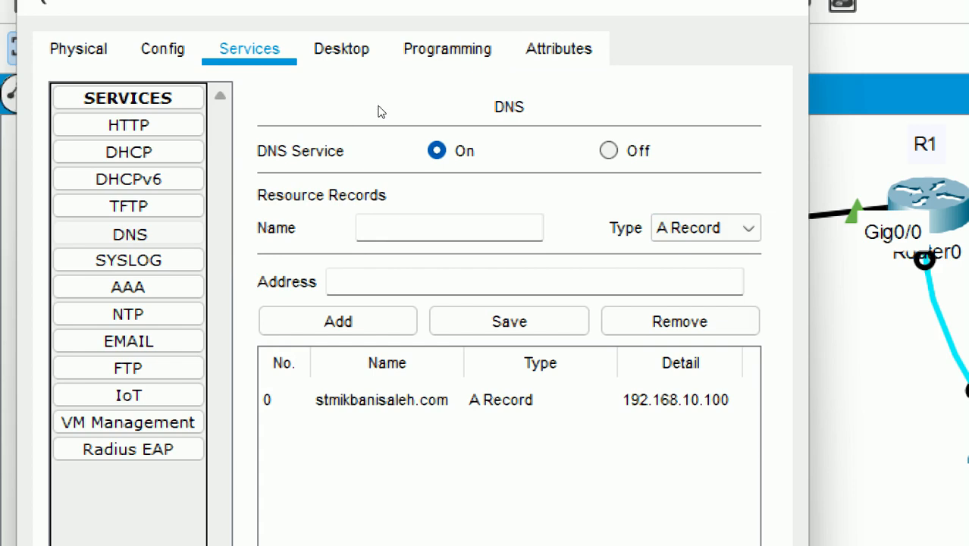
left_click(776, 81)
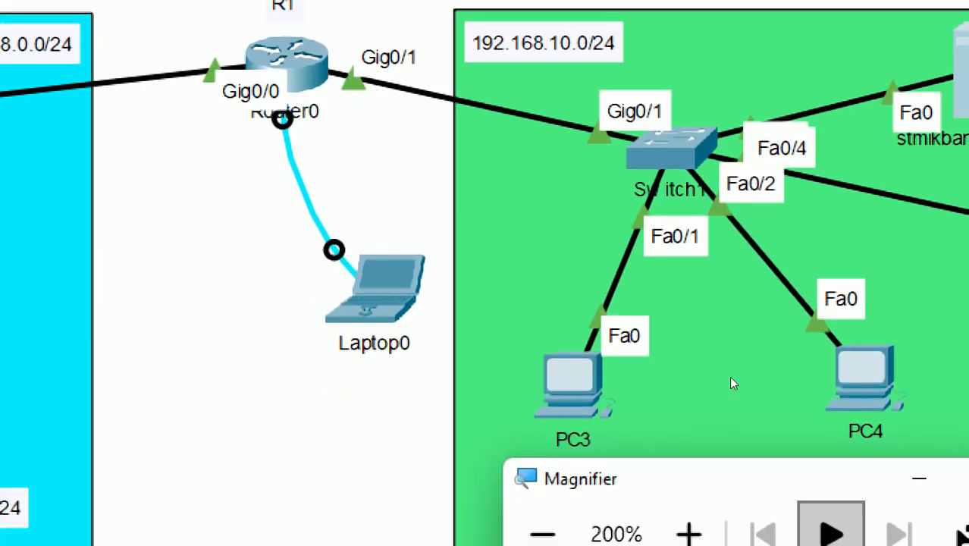
- Load stmikbanisaleh.com in PC0's web browser
left_click(541, 495)
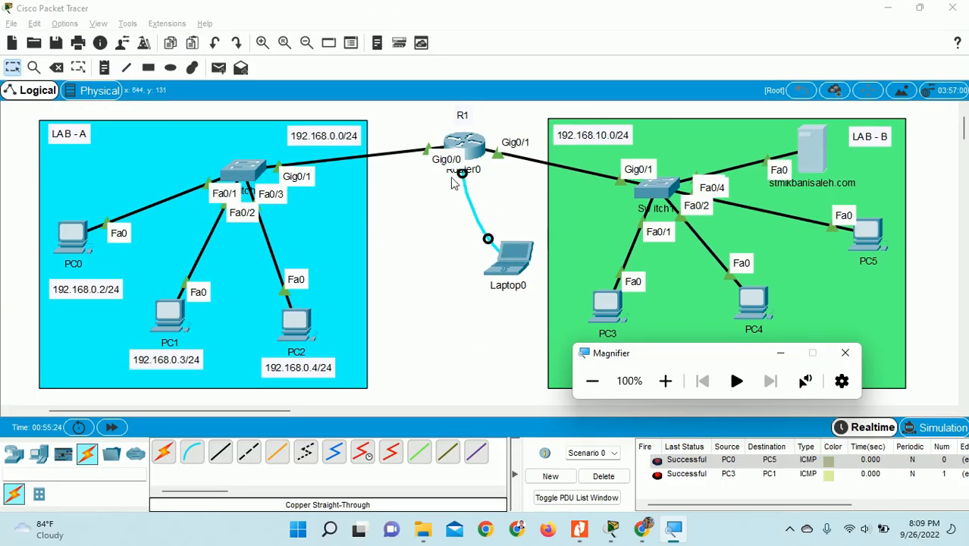
left_click(74, 235)
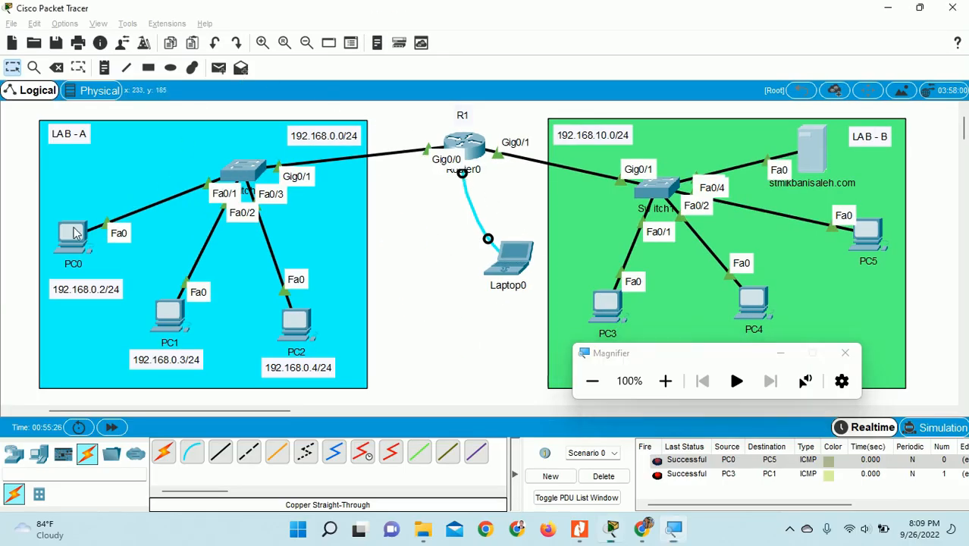
left_click_drag(442, 64, 311, 51)
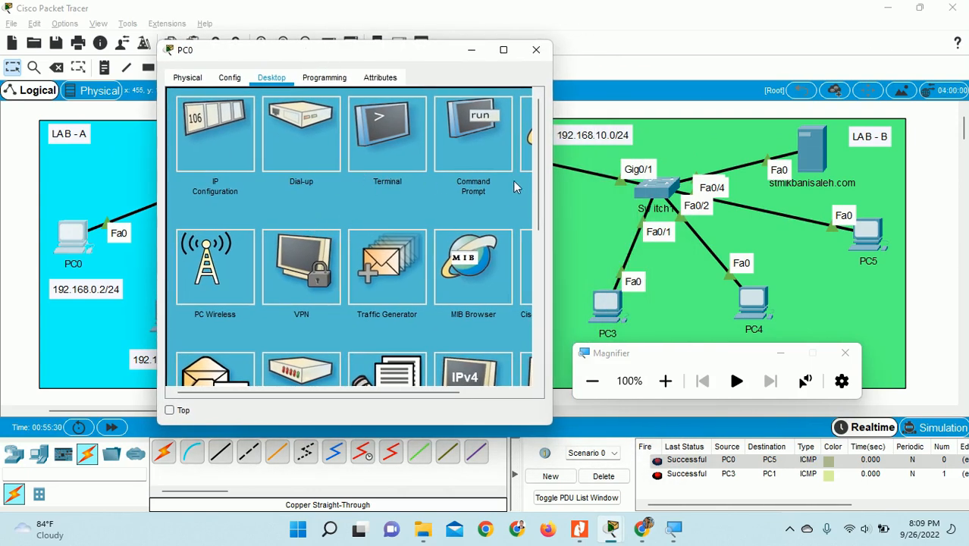
left_click_drag(389, 393, 433, 394)
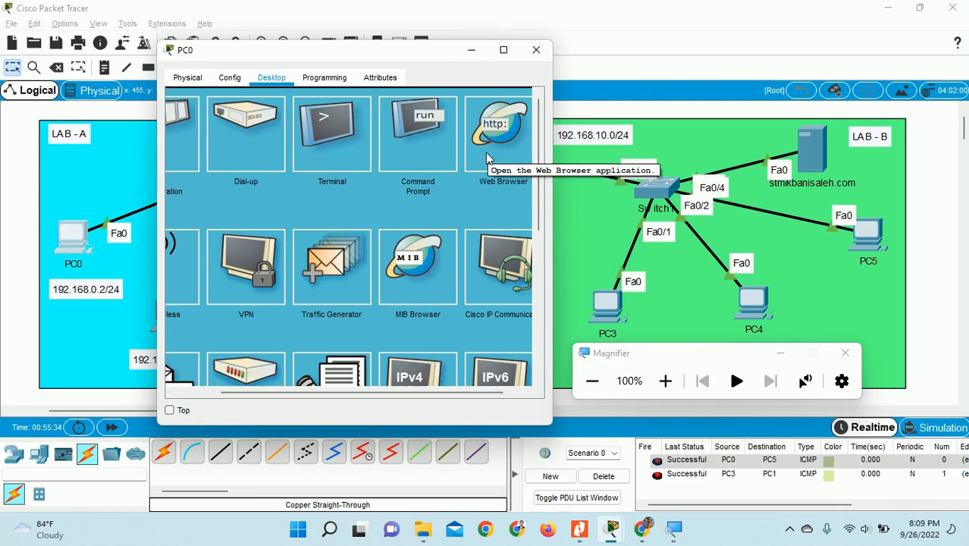
left_click(505, 130)
left_click(402, 114)
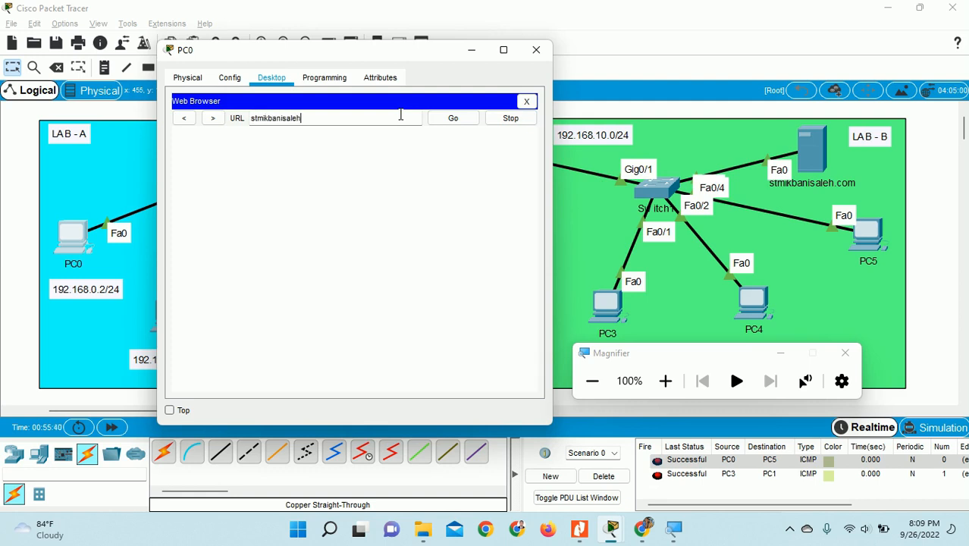
key("Return")
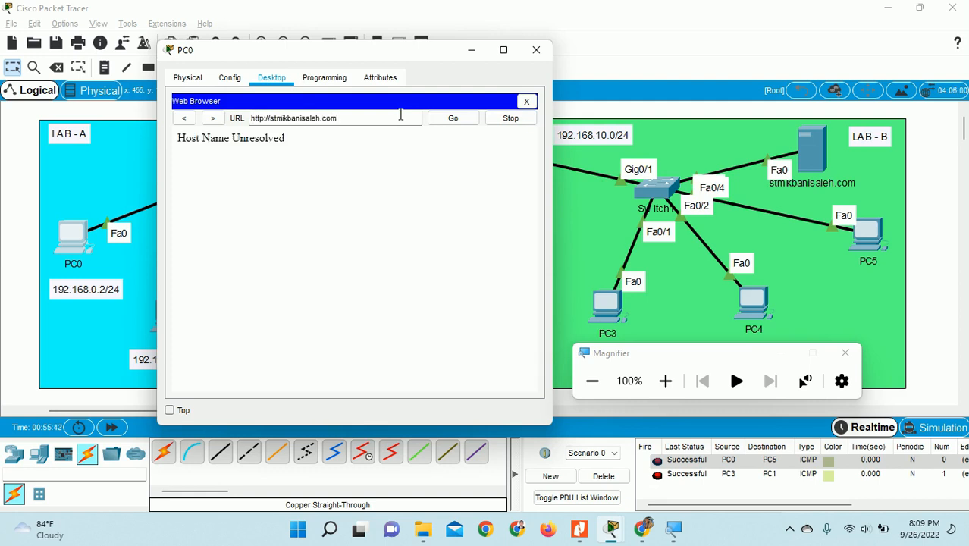
- Note the Host Name Unresolved error, then switch from the browser to PC0's command prompt
left_click_drag(179, 137, 292, 147)
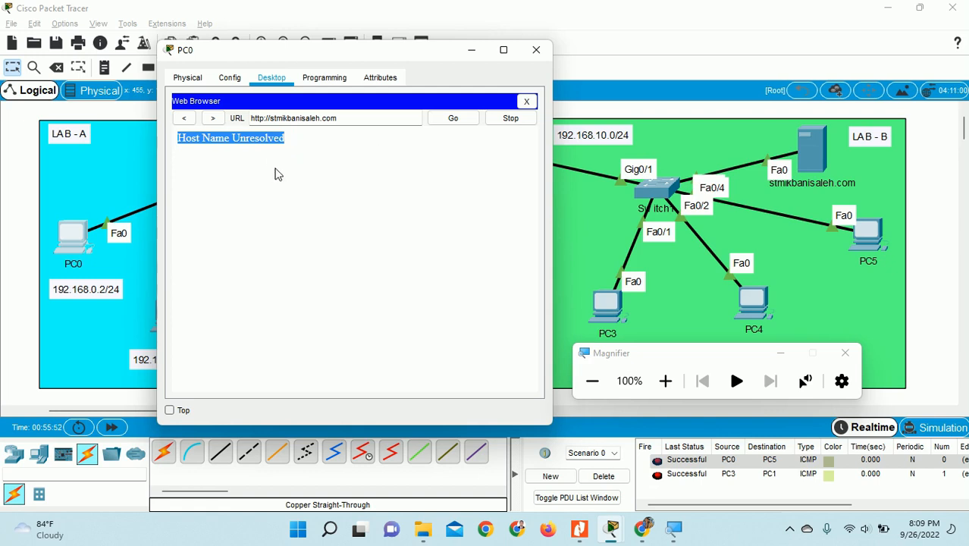
left_click(222, 141)
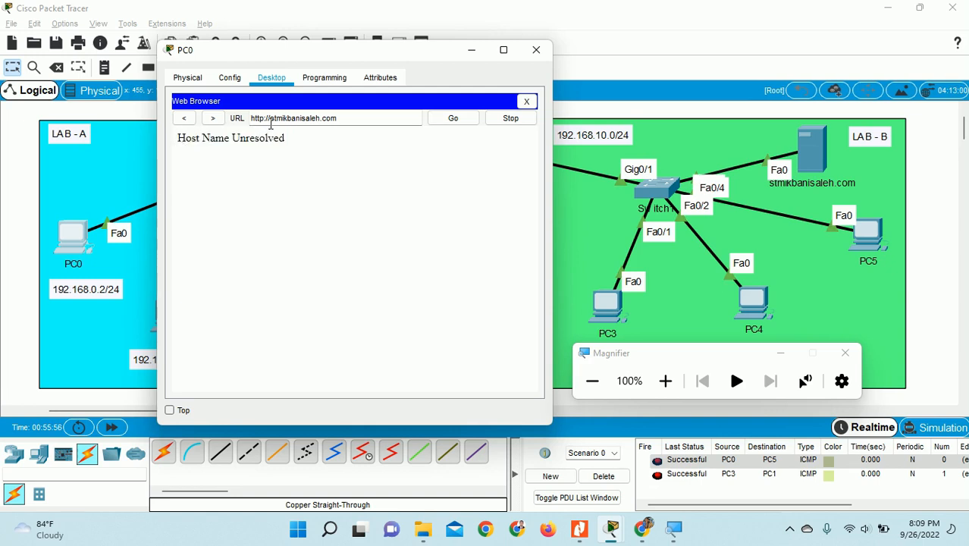
left_click_drag(180, 138, 294, 147)
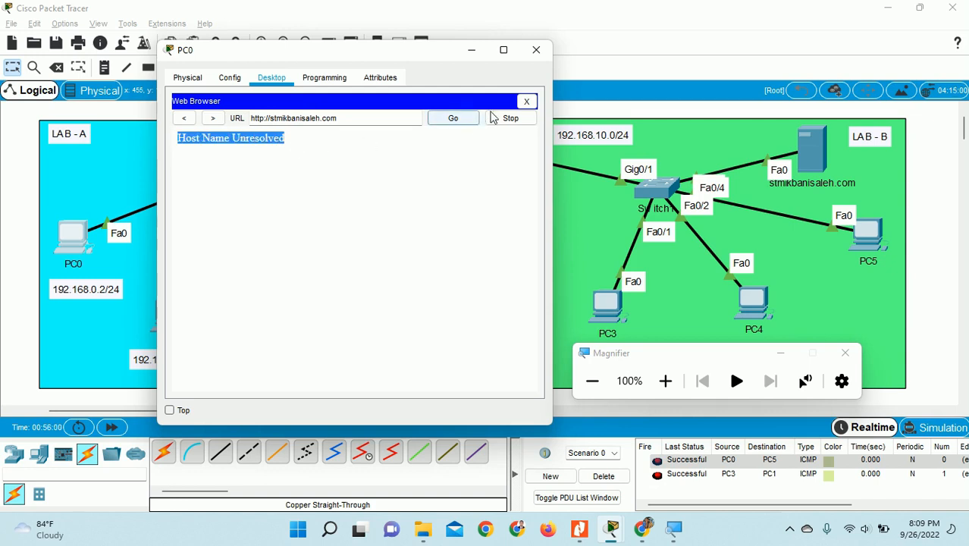
left_click(526, 101)
left_click(467, 155)
- From PC0, ping 192.168.10.100 successfully, then ping stmikbanisaleh.com, which cannot find the host
scroll(375, 248, "down", 1)
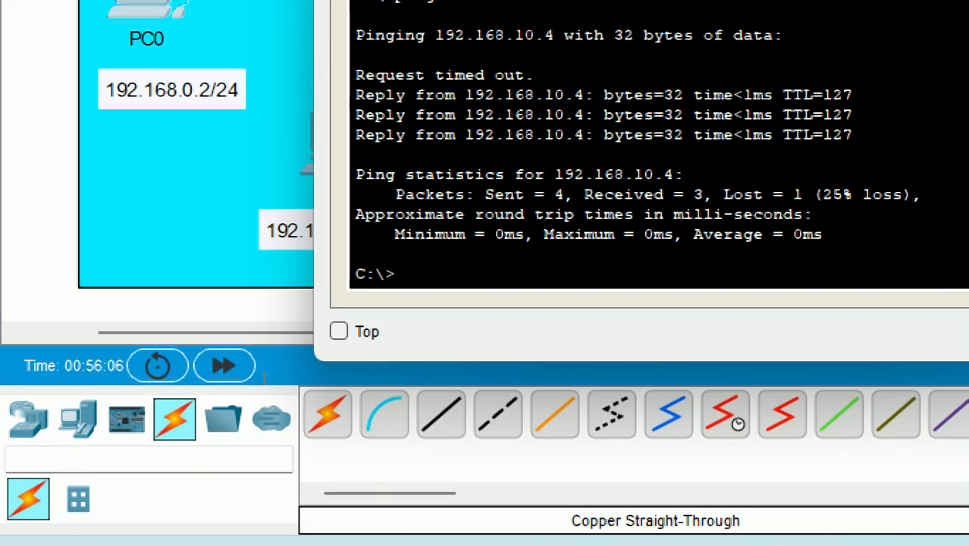
type("ping 192.168")
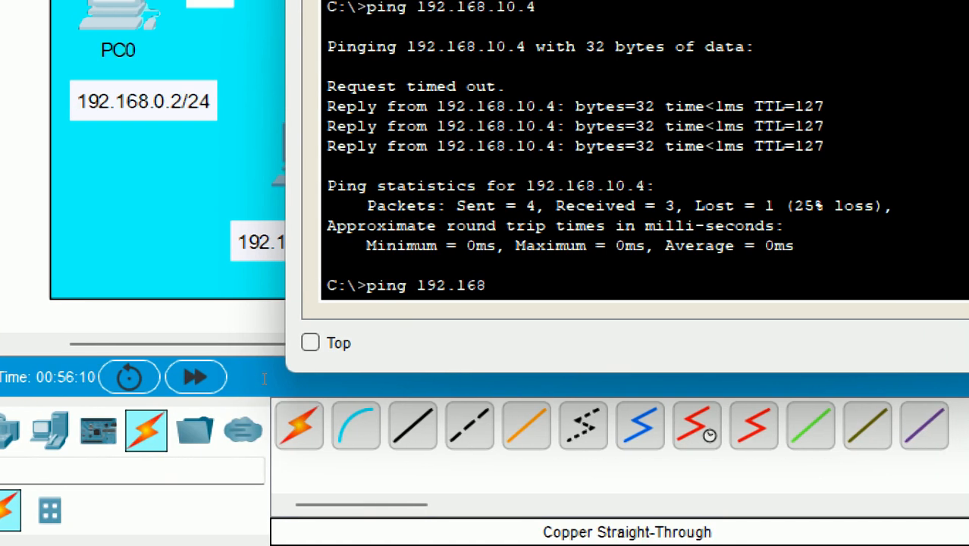
type(".10.100")
key("Return")
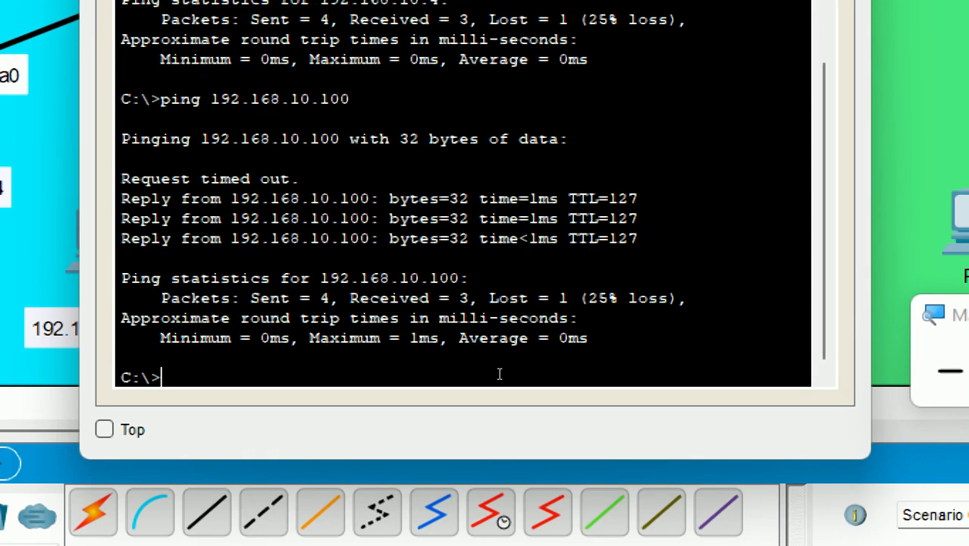
type("in")
type("g a")
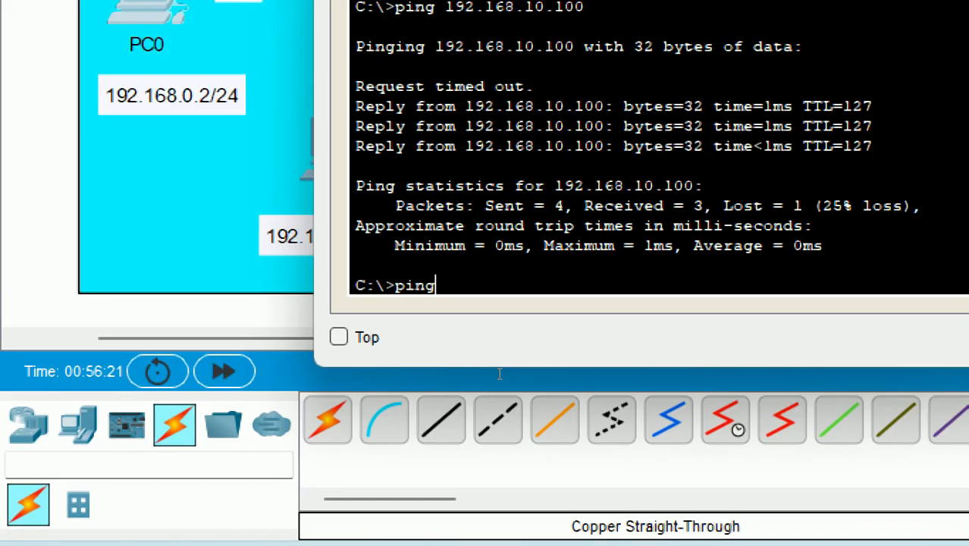
type("tmikbanisaleh")
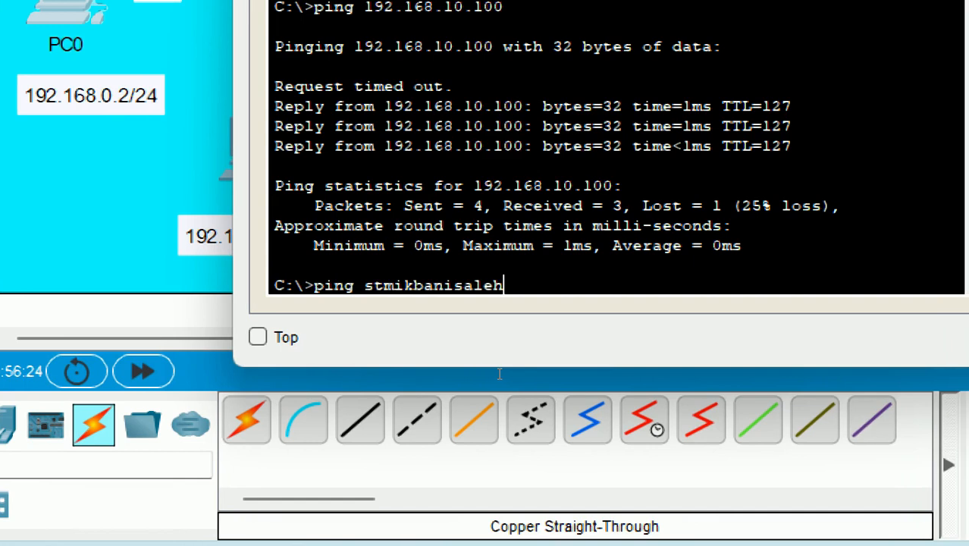
type(".com")
key("Return")
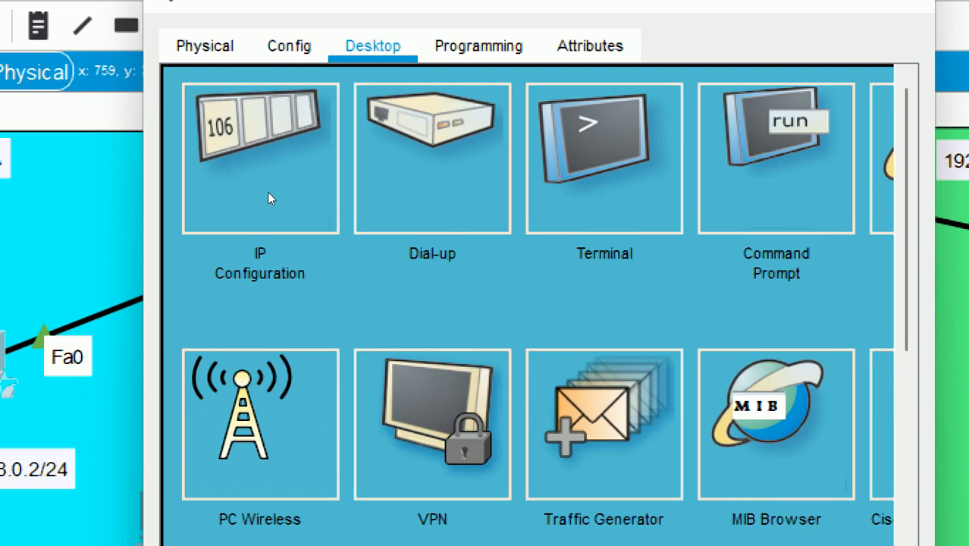
- Replace PC0's DNS server 0.0.0.0 with 192.168.10.100 in its IP Configuration
left_click(214, 150)
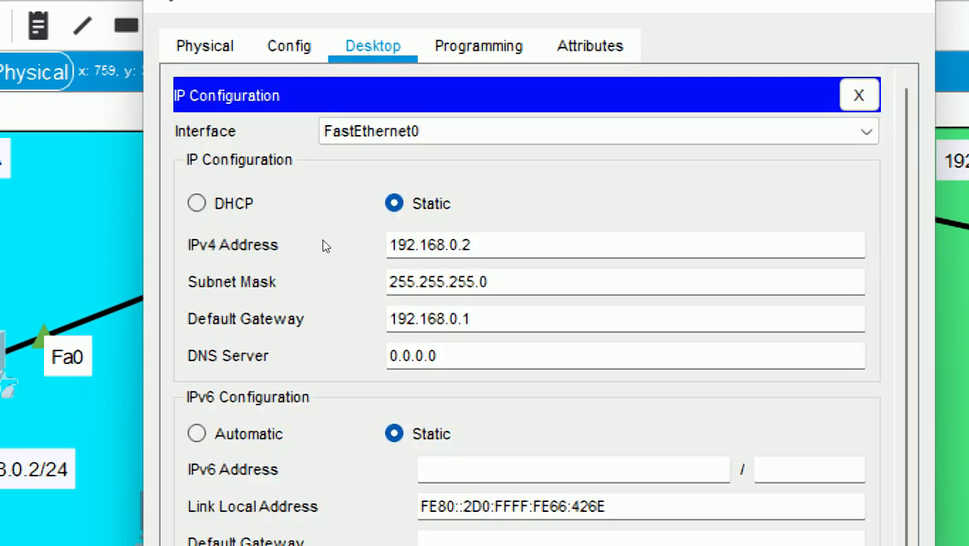
key("ctrl+a")
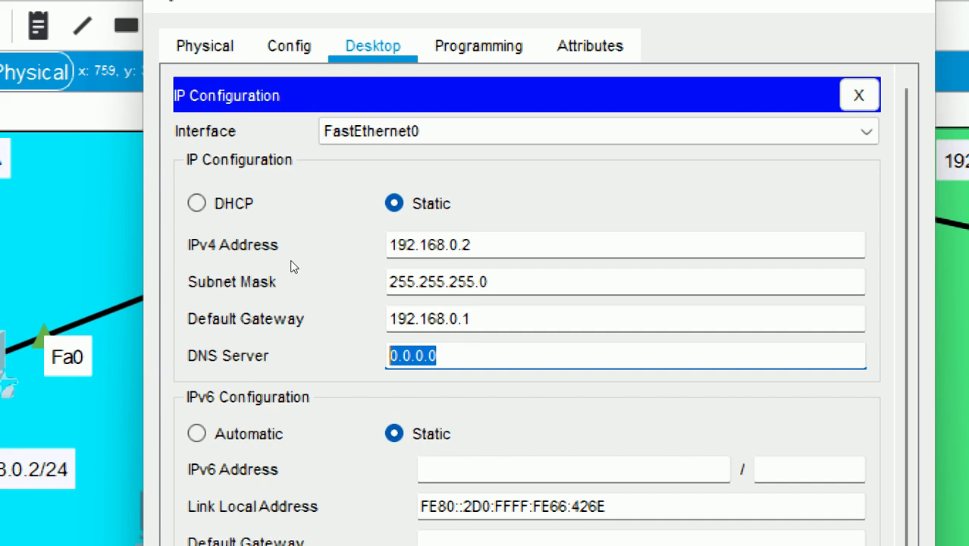
type("192.168")
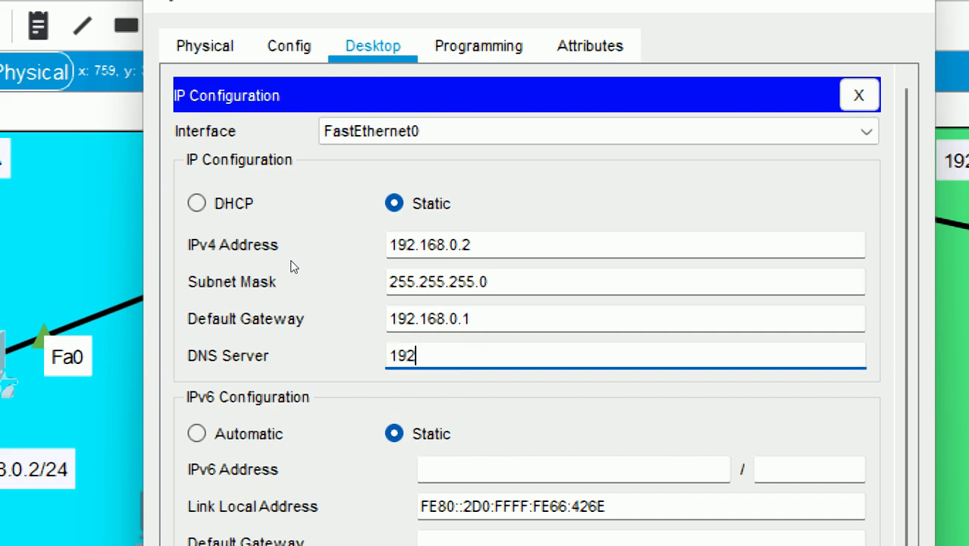
type(".10.100")
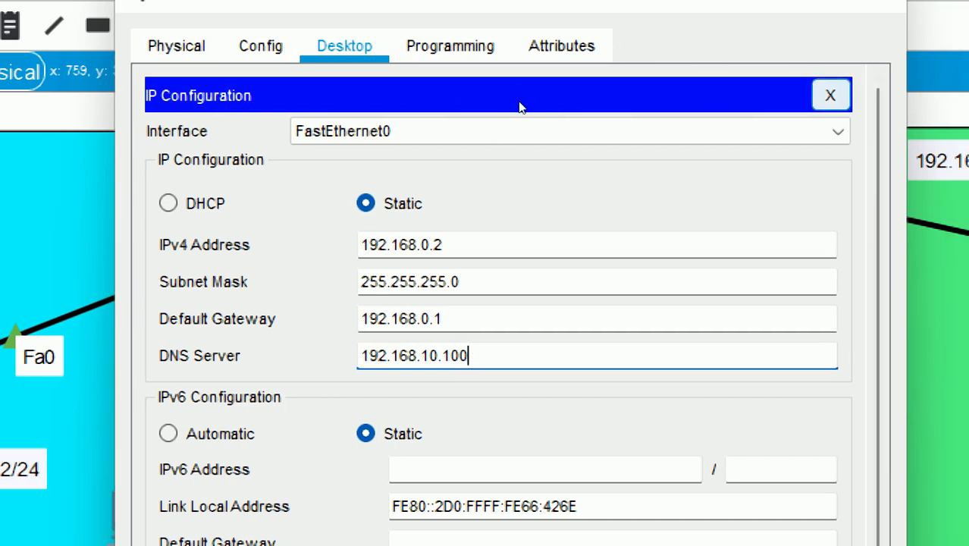
left_click(858, 95)
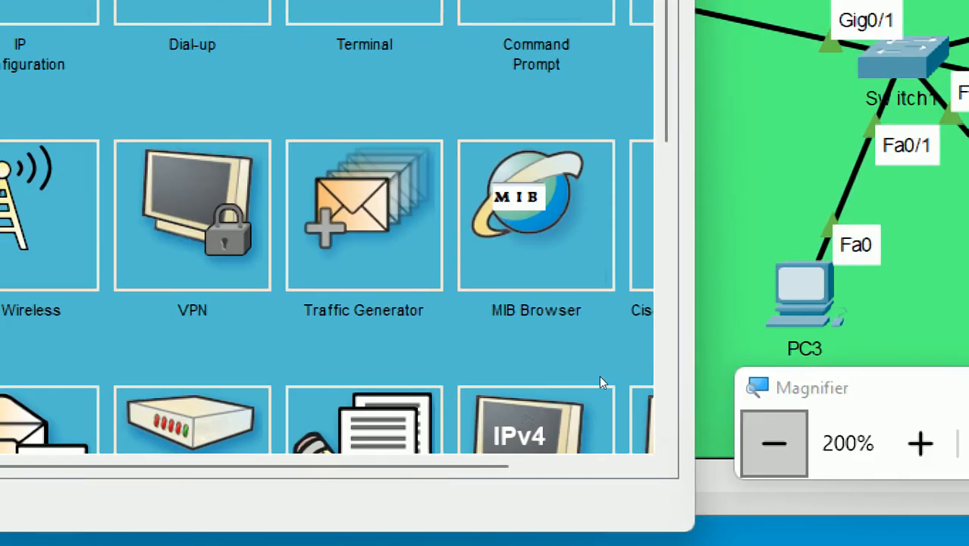
- Browse to stmikbanisaleh.com in PC0's web browser, bringing up the Cisco Packet Tracer welcome page
left_click(598, 375)
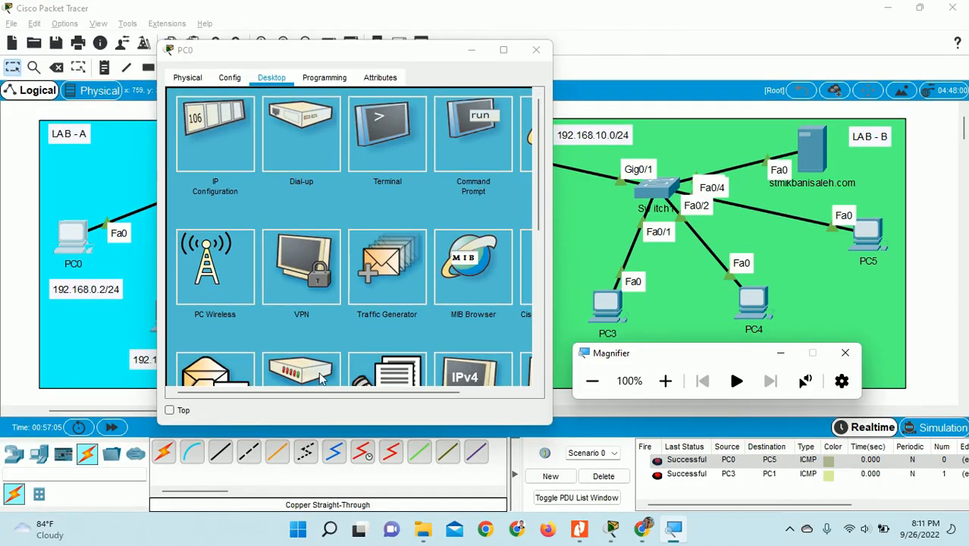
left_click_drag(325, 392, 391, 392)
left_click(472, 136)
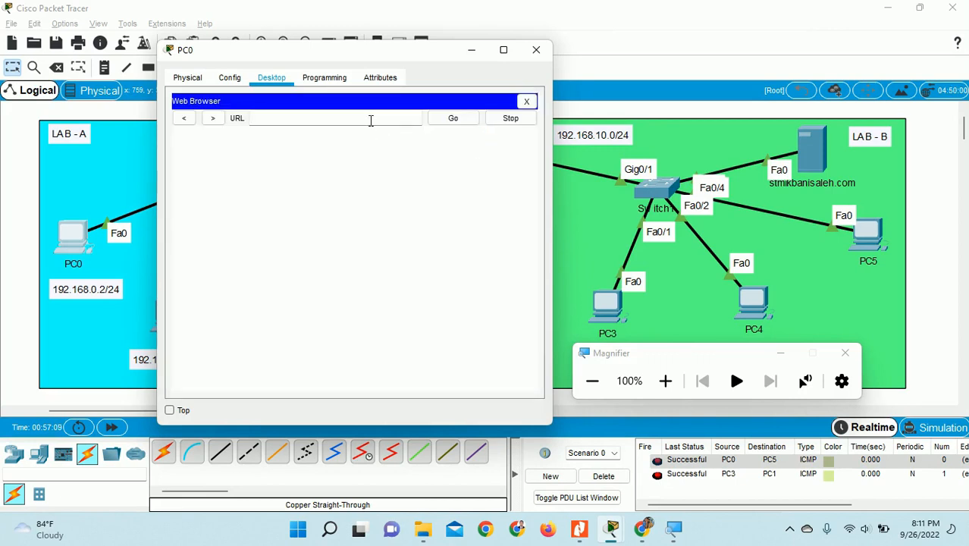
type("stmikbanisaleh.com")
key("Return")
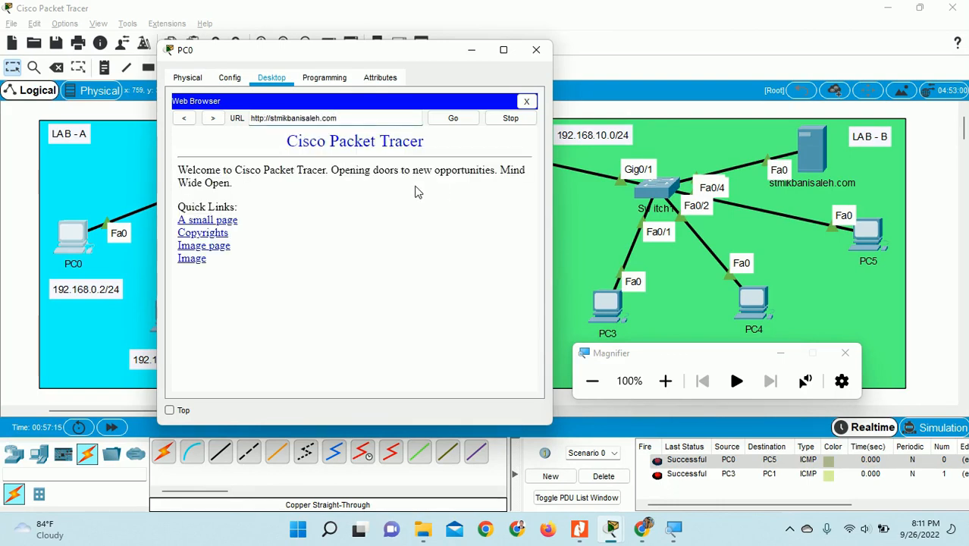
left_click_drag(286, 142, 415, 158)
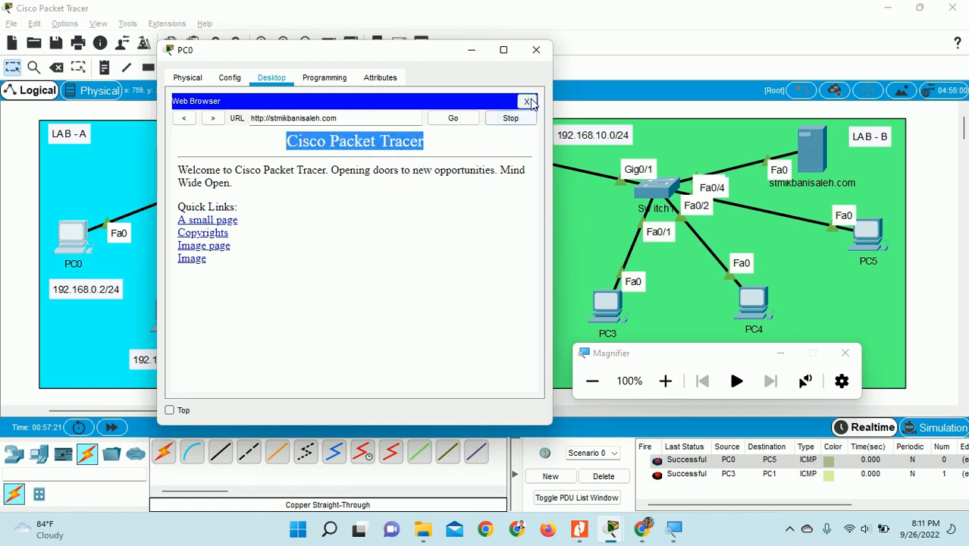
left_click(528, 102)
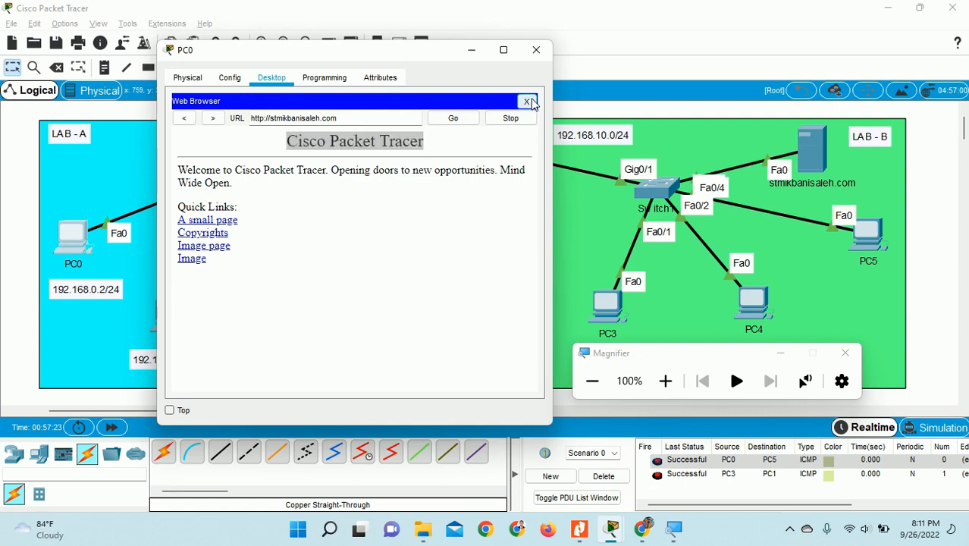
- Rerun 'ping stmikbanisaleh.com' in PC0's command prompt, now getting replies from 192.168.10.100
left_click(665, 381)
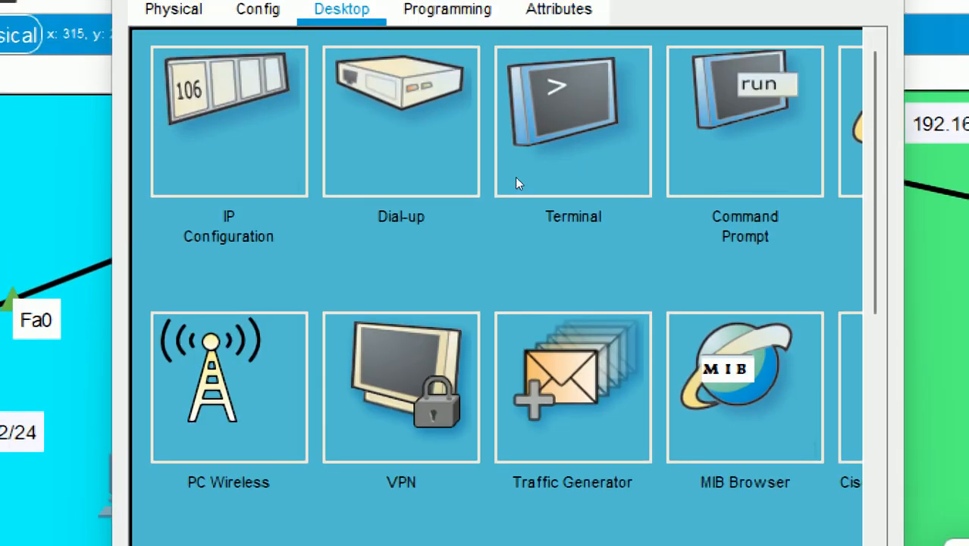
left_click(437, 158)
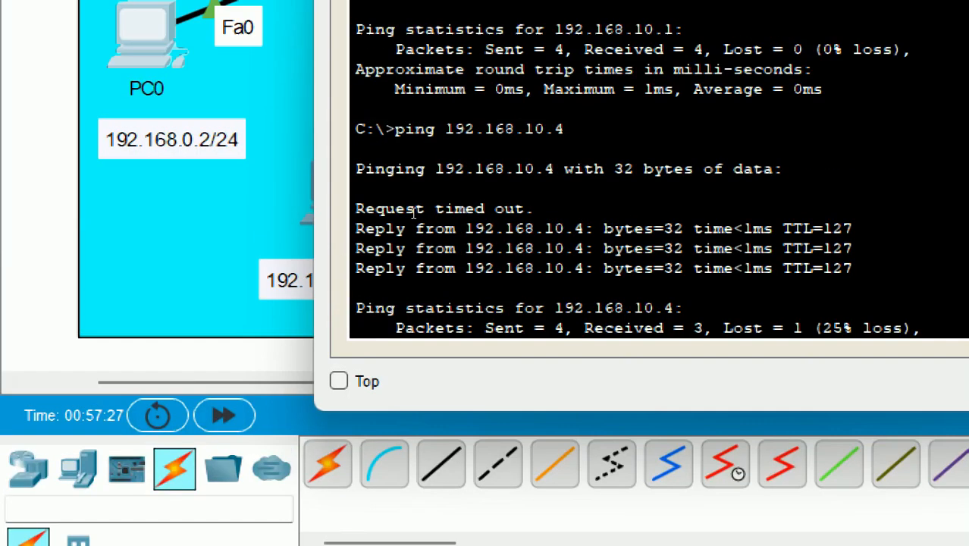
scroll(360, 339, "down", 7)
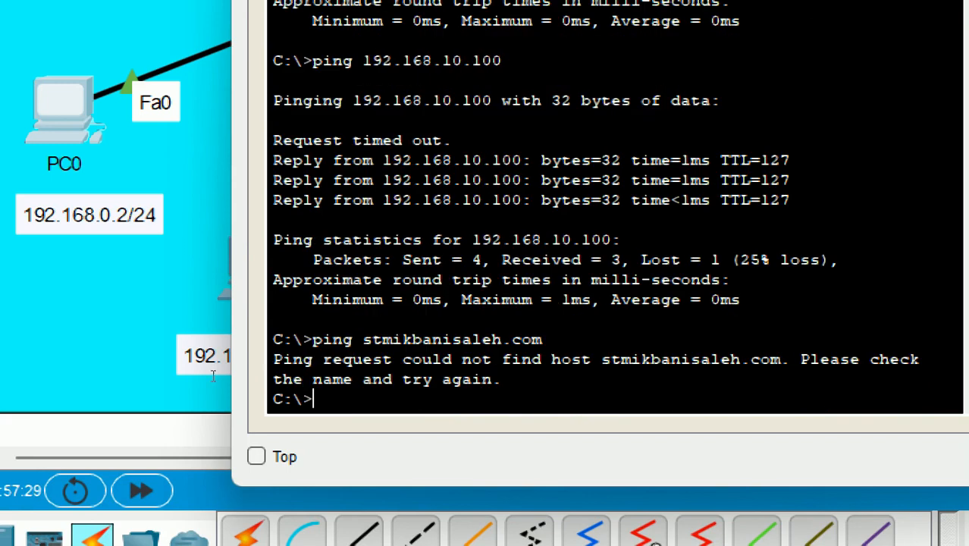
left_click_drag(273, 360, 600, 359)
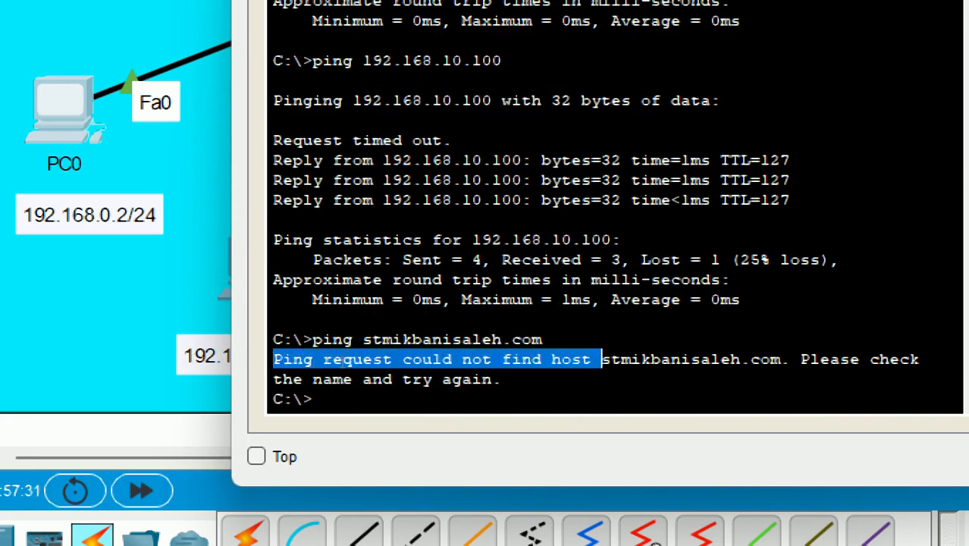
left_click(286, 383)
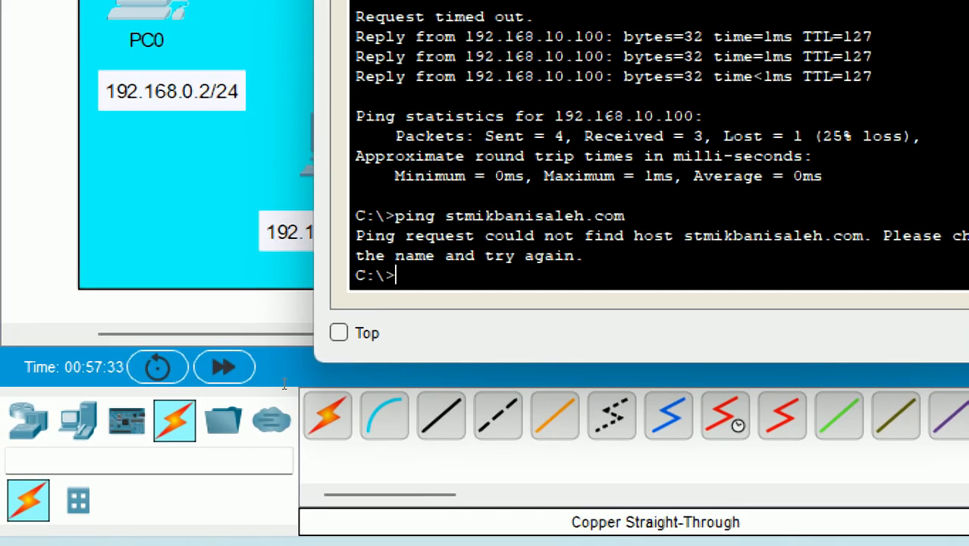
key("Up")
key("Return")
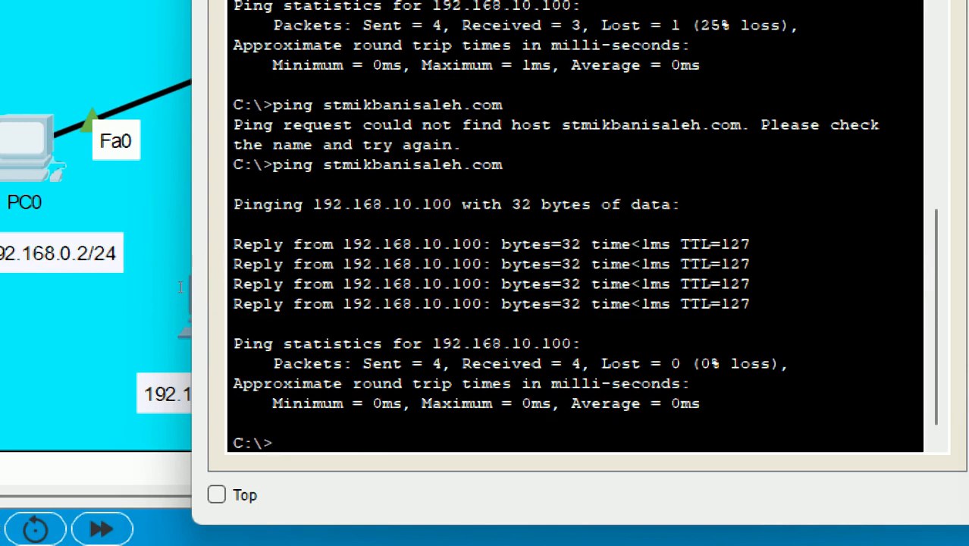
left_click_drag(233, 243, 484, 243)
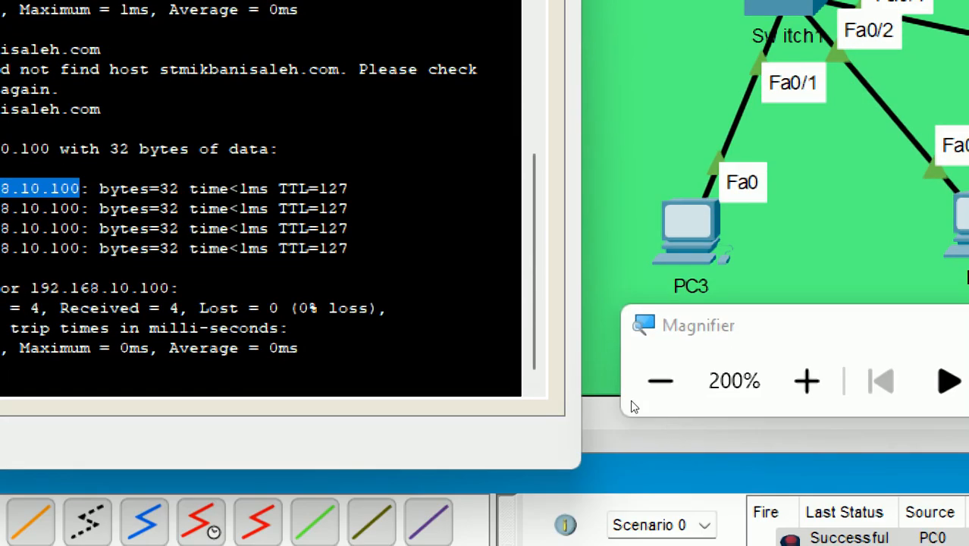
left_click(661, 381)
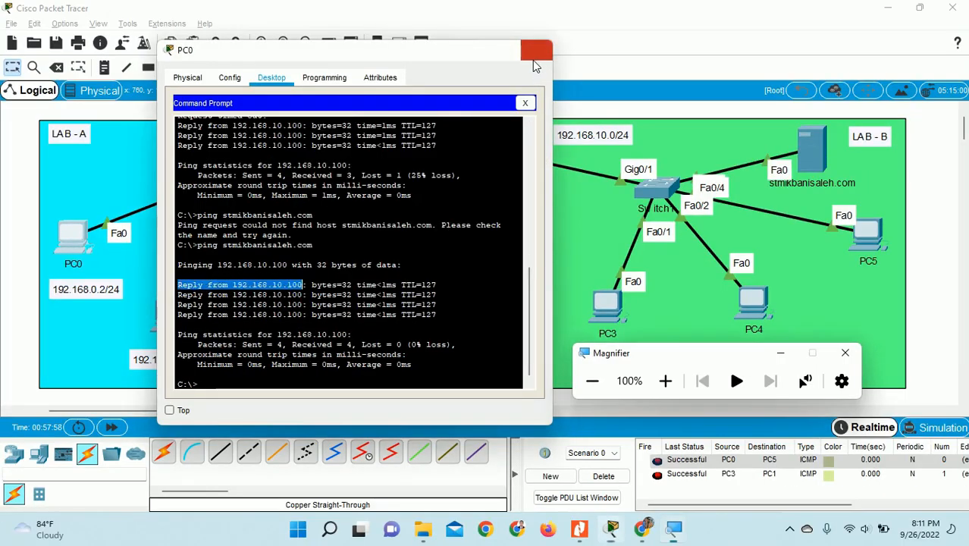
- Set PC1's DNS server to 192.168.10.100 and copy that address
left_click(539, 26)
left_click(33, 255)
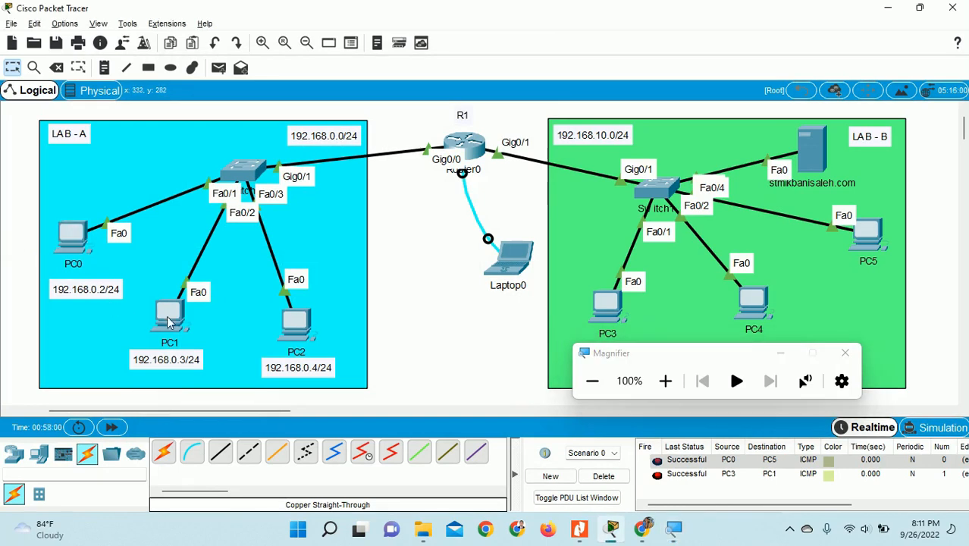
left_click(172, 320)
left_click(347, 164)
left_click_drag(443, 246, 412, 244)
type("192.168.10.100")
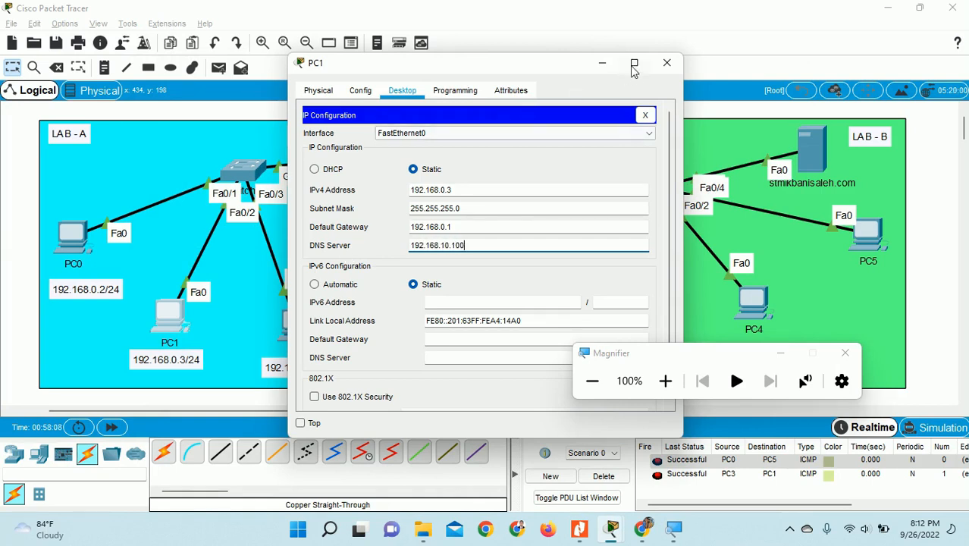
left_click_drag(476, 245, 395, 250)
key("ctrl+c")
left_click(667, 63)
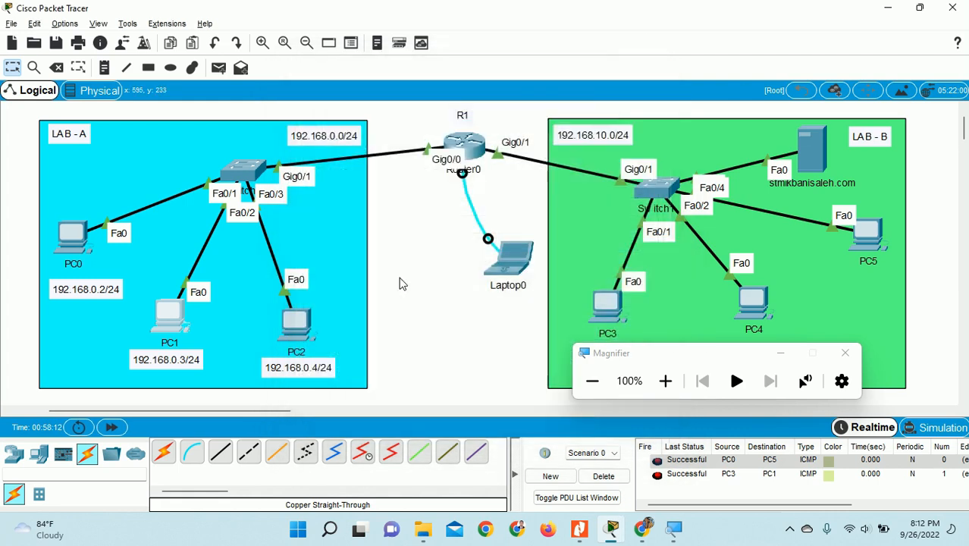
- Paste 192.168.10.100 as PC2's DNS server
left_click(288, 330)
left_click(359, 164)
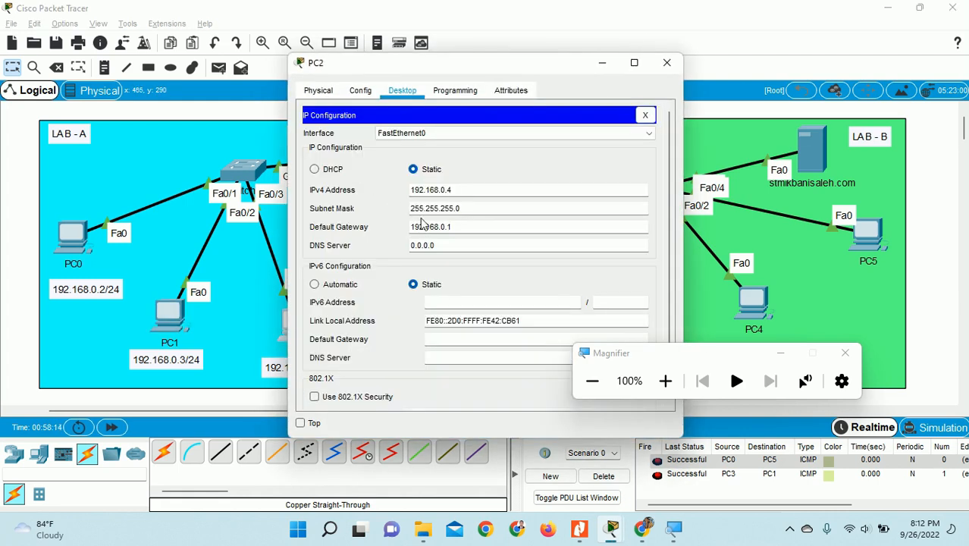
left_click_drag(432, 246, 394, 242)
key("ctrl+v")
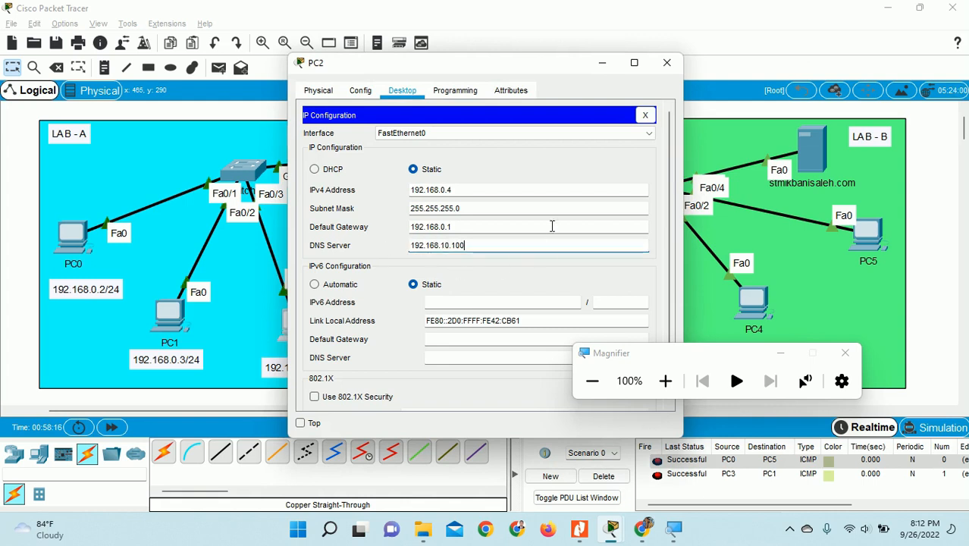
left_click(667, 63)
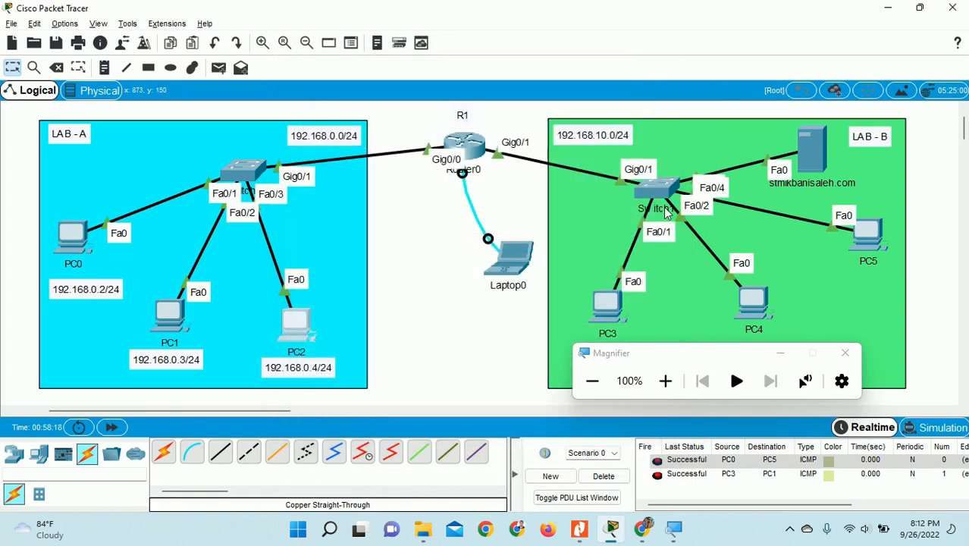
- Paste 192.168.10.100 as PC3's DNS server and commit the entry
left_click(613, 307)
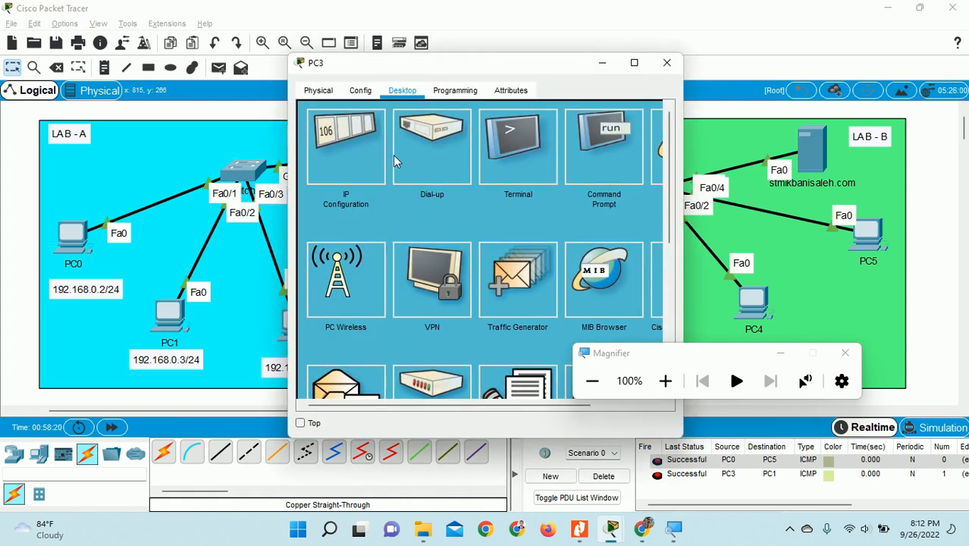
left_click(365, 167)
left_click_drag(444, 247, 396, 247)
key("ctrl+v")
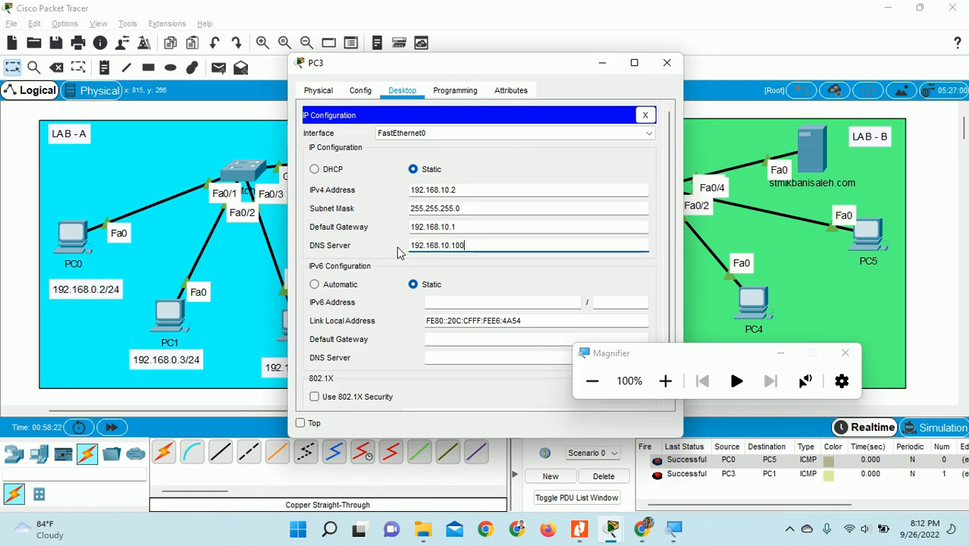
left_click(499, 241)
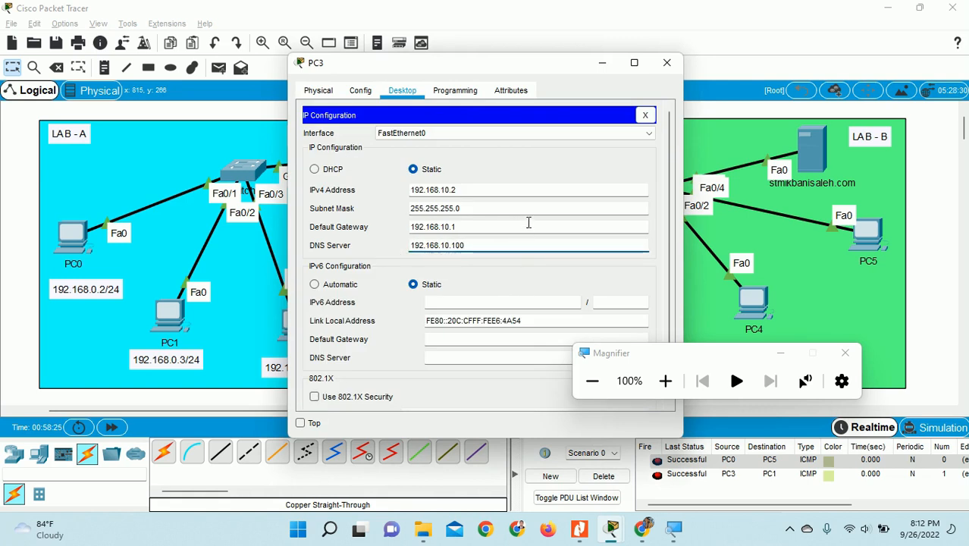
left_click(666, 62)
- Paste 192.168.10.100 as PC4's DNS server
left_click(754, 300)
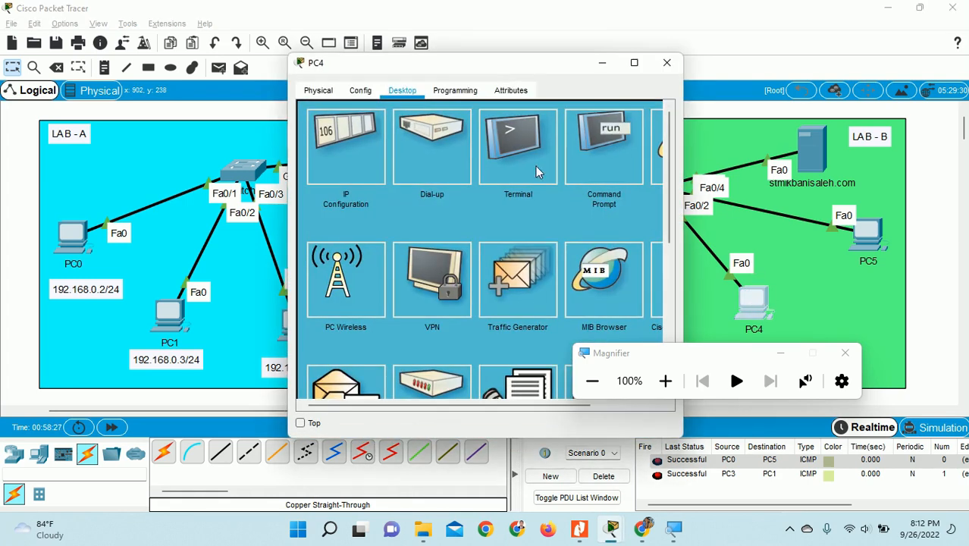
left_click(370, 153)
double_click(456, 242)
key("ctrl+v")
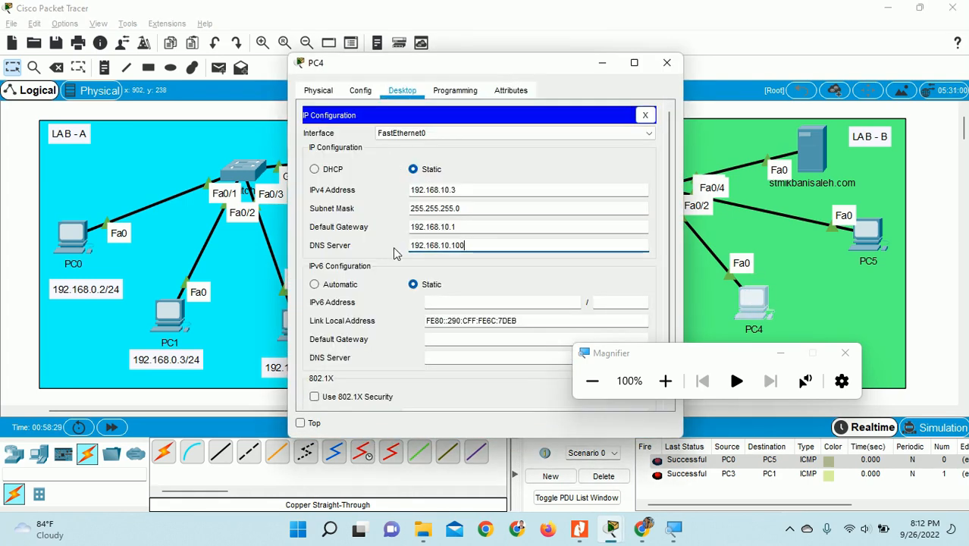
left_click_drag(564, 63, 386, 38)
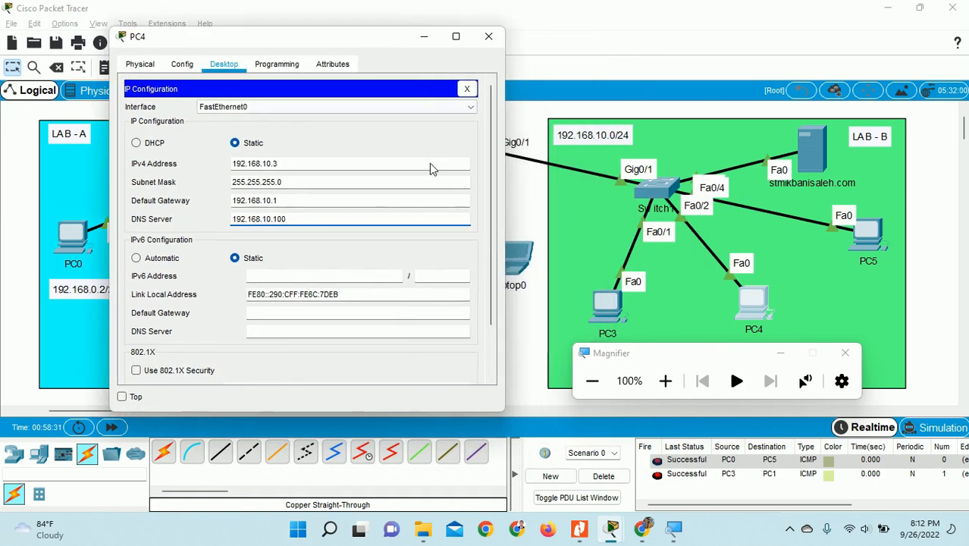
left_click(467, 89)
left_click(866, 238)
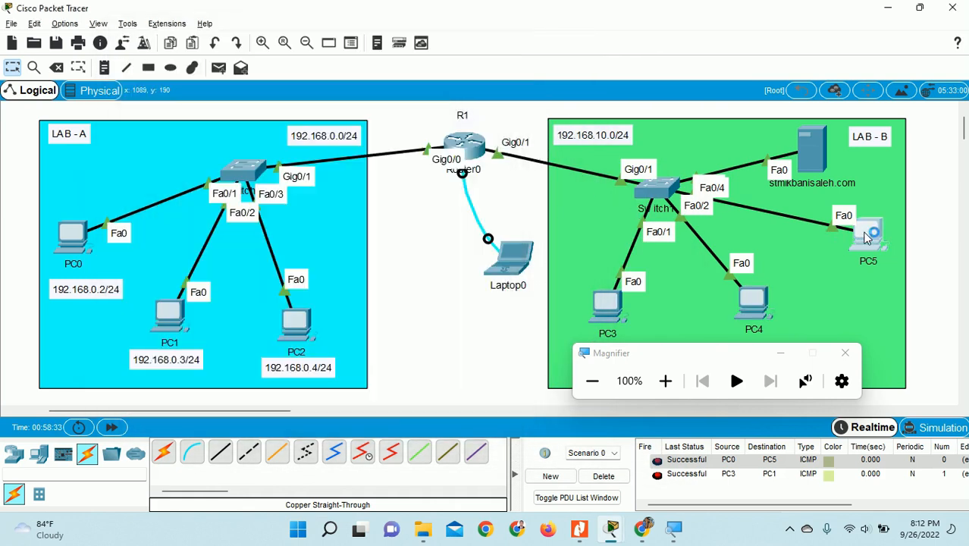
- Replace PC5's DNS server 0.0.0.0 with 192.168.10.100 and check the entry
left_click_drag(498, 75, 316, 52)
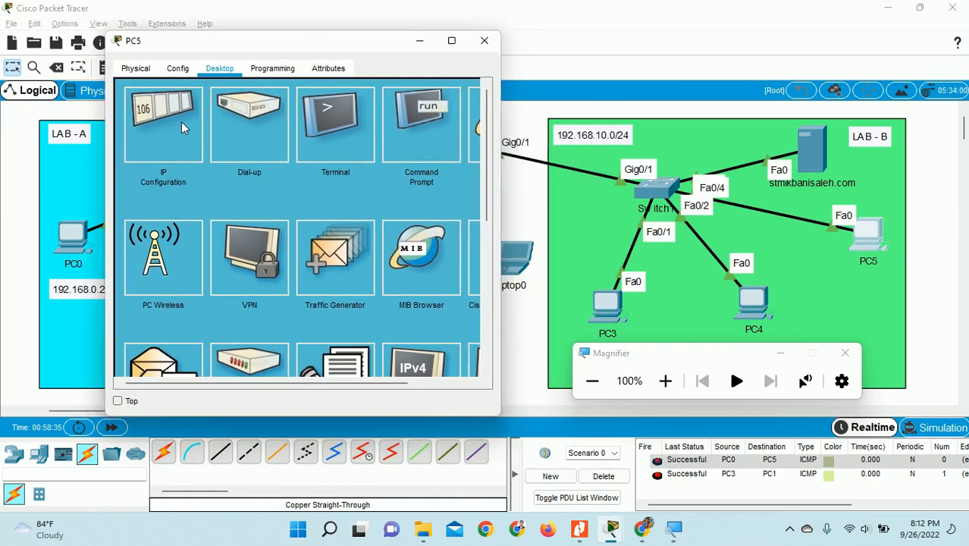
left_click(176, 123)
left_click_drag(255, 223, 224, 223)
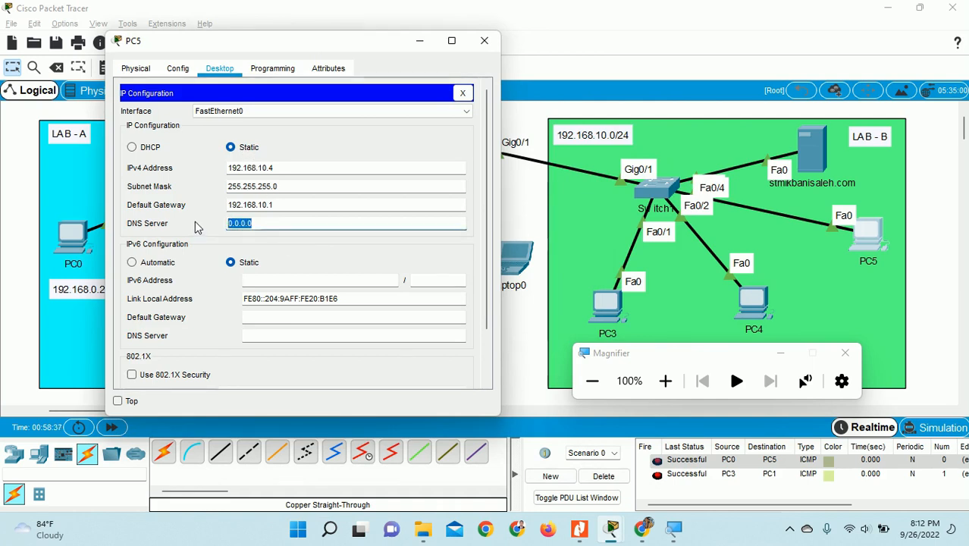
type("192.168.10.100")
left_click(665, 380)
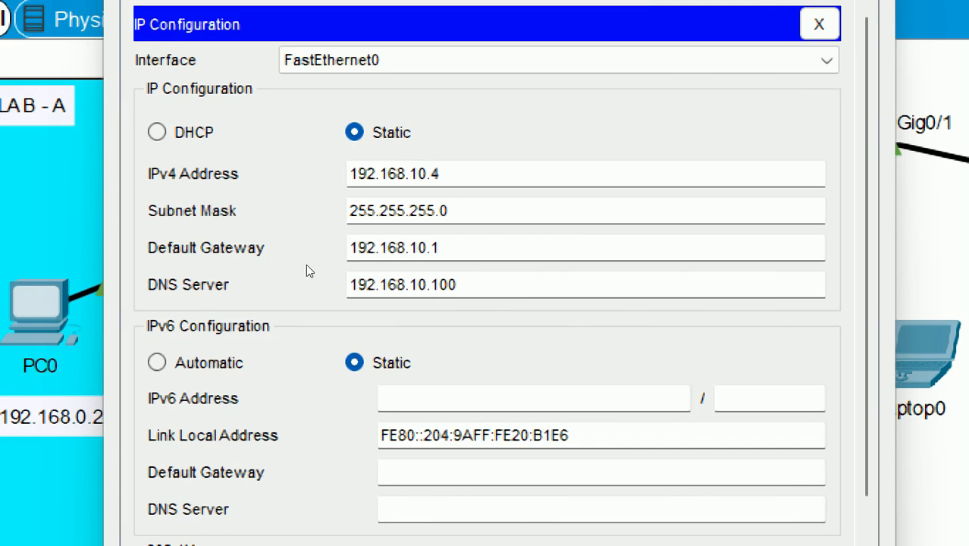
left_click(298, 226)
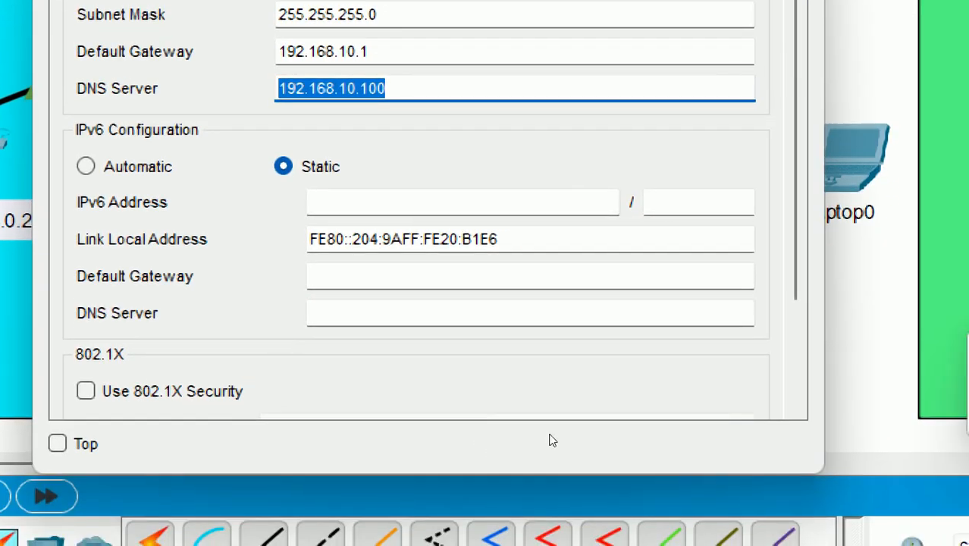
key("super+minus")
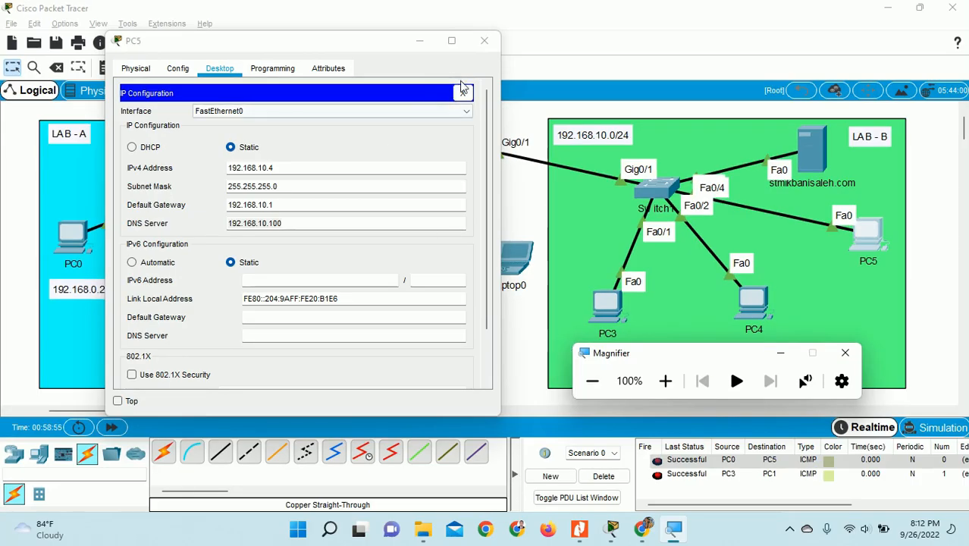
left_click(789, 529)
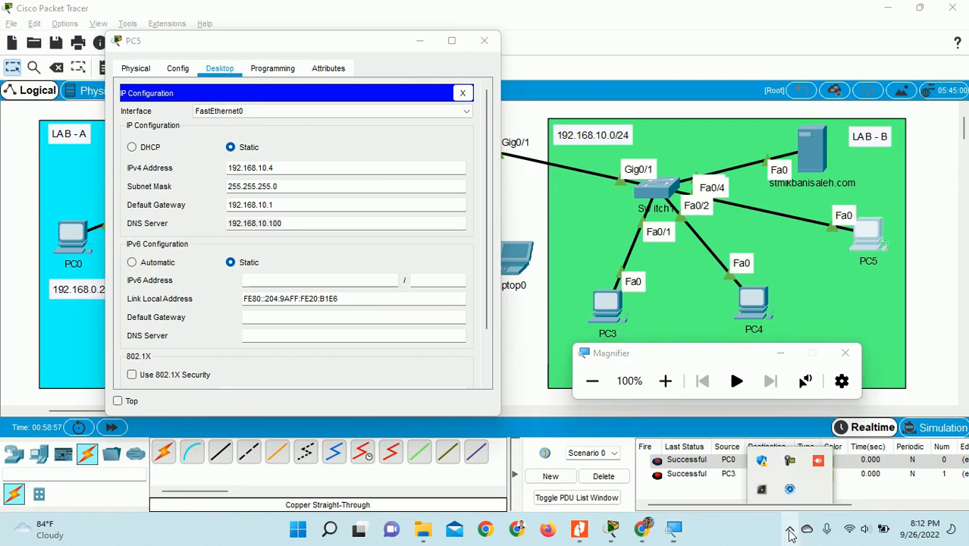
- Bring up the Camtasia Recorder controls from the system tray to stop recording
left_click(818, 460)
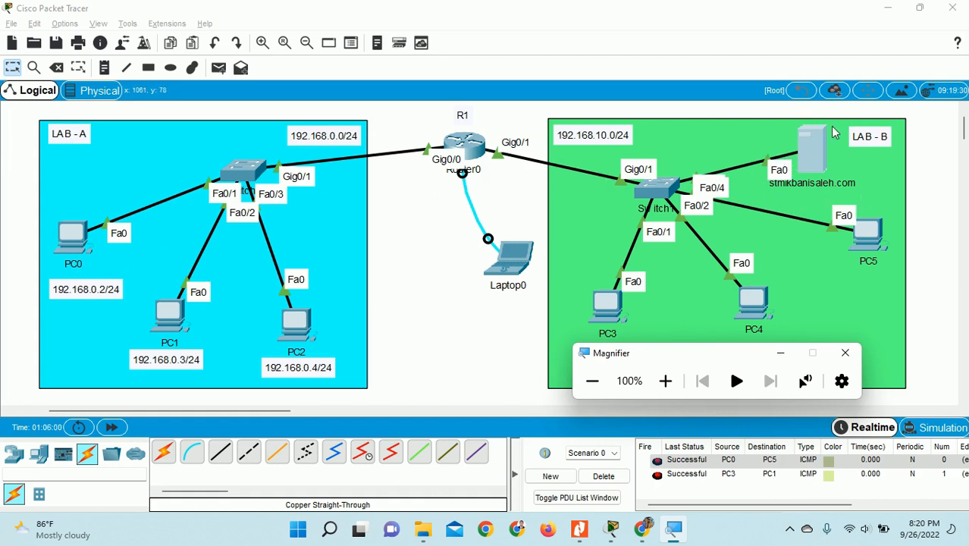
left_click(939, 185)
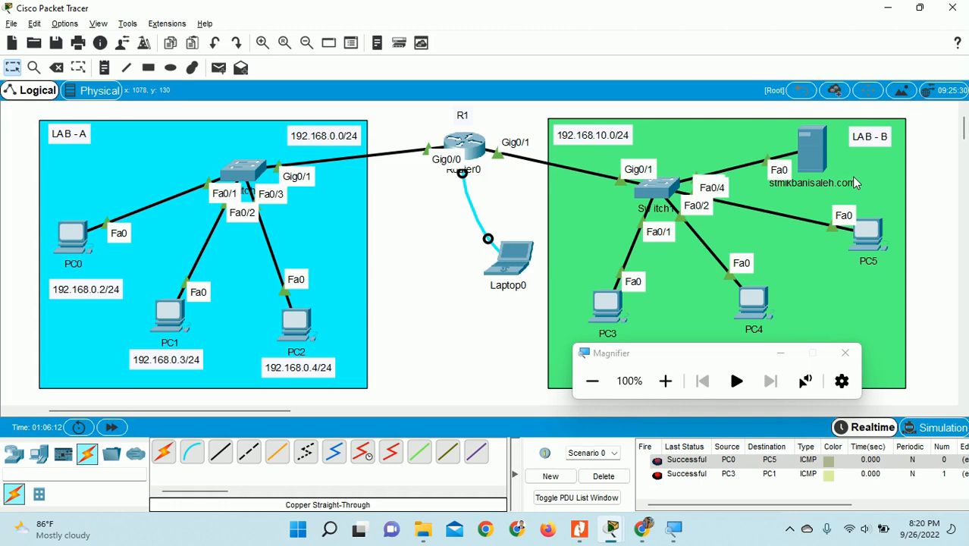
left_click(788, 529)
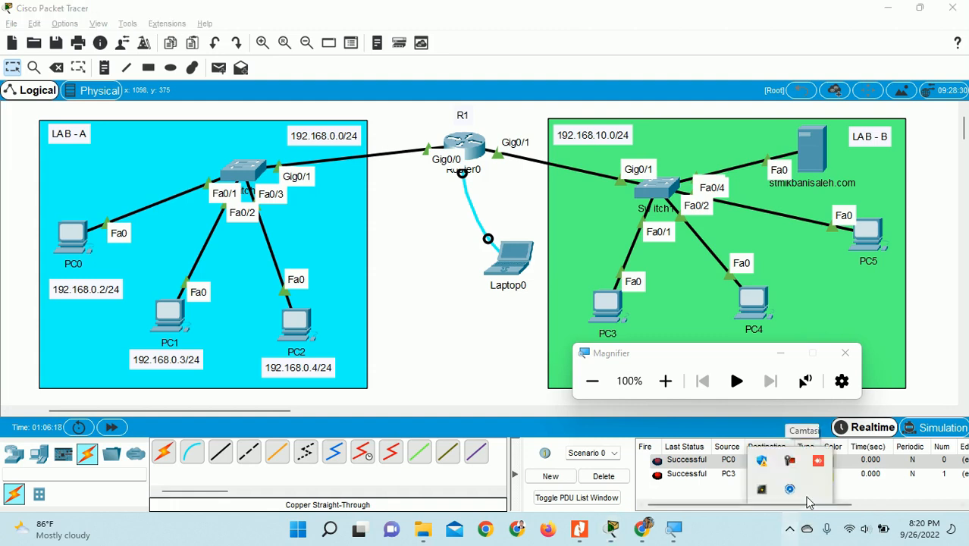
left_click(792, 459)
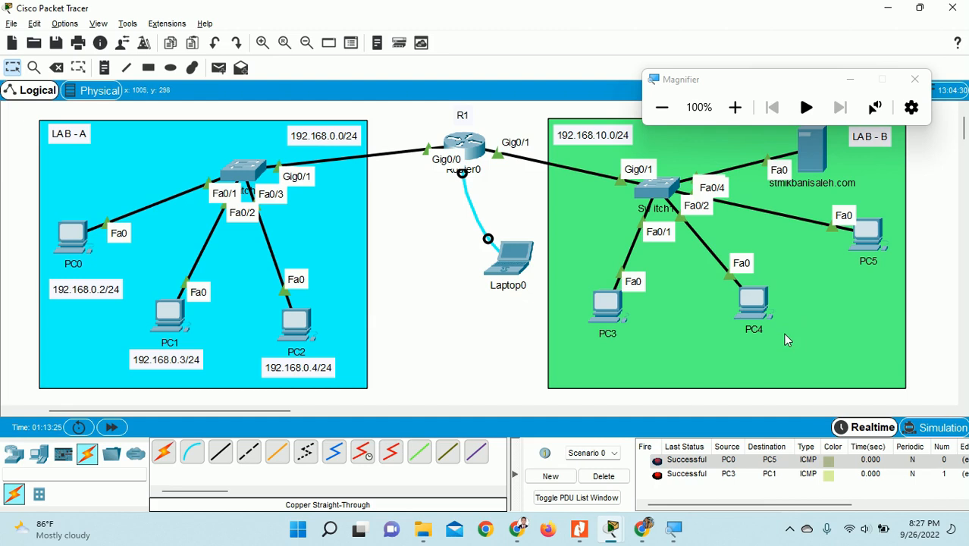
left_click(788, 535)
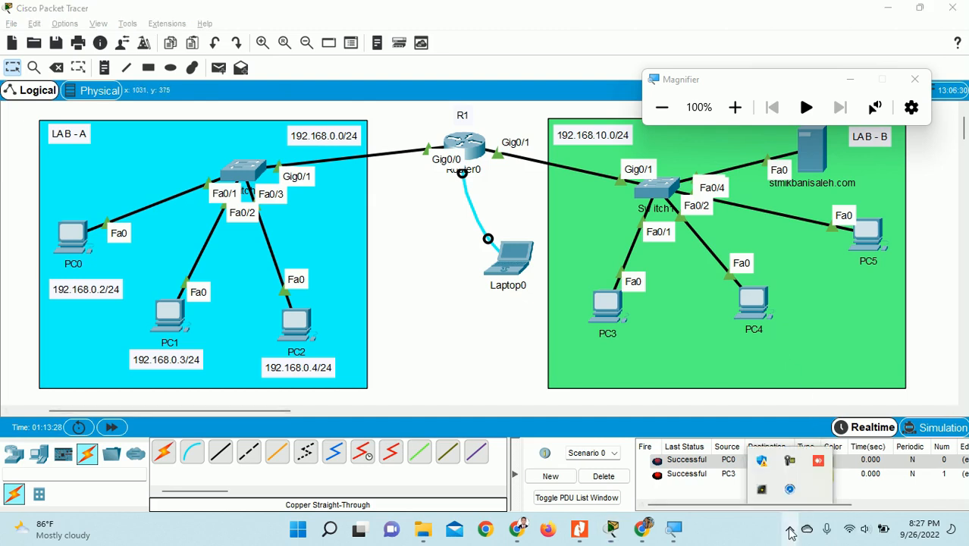
left_click(791, 466)
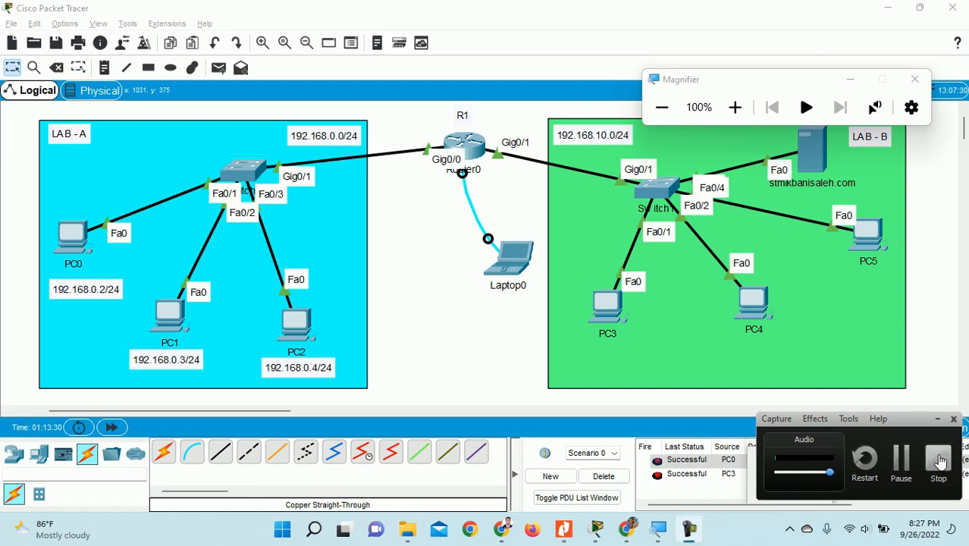